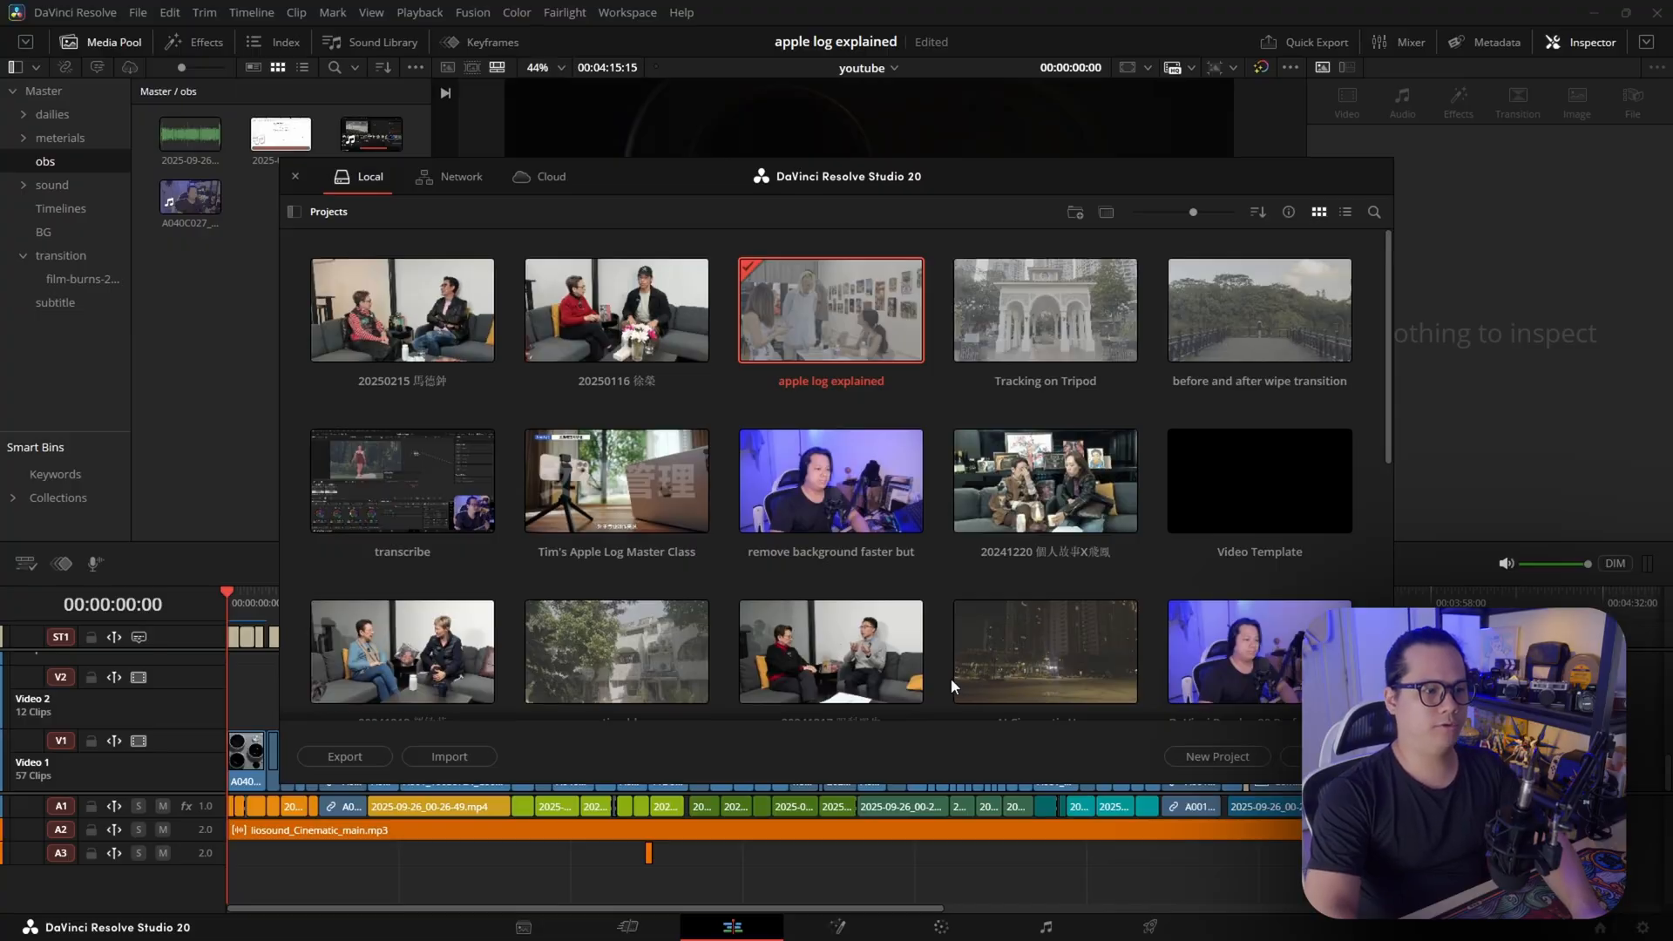
Create a new project named Template
{"action": "left_click", "coordinate": [1196, 758]}
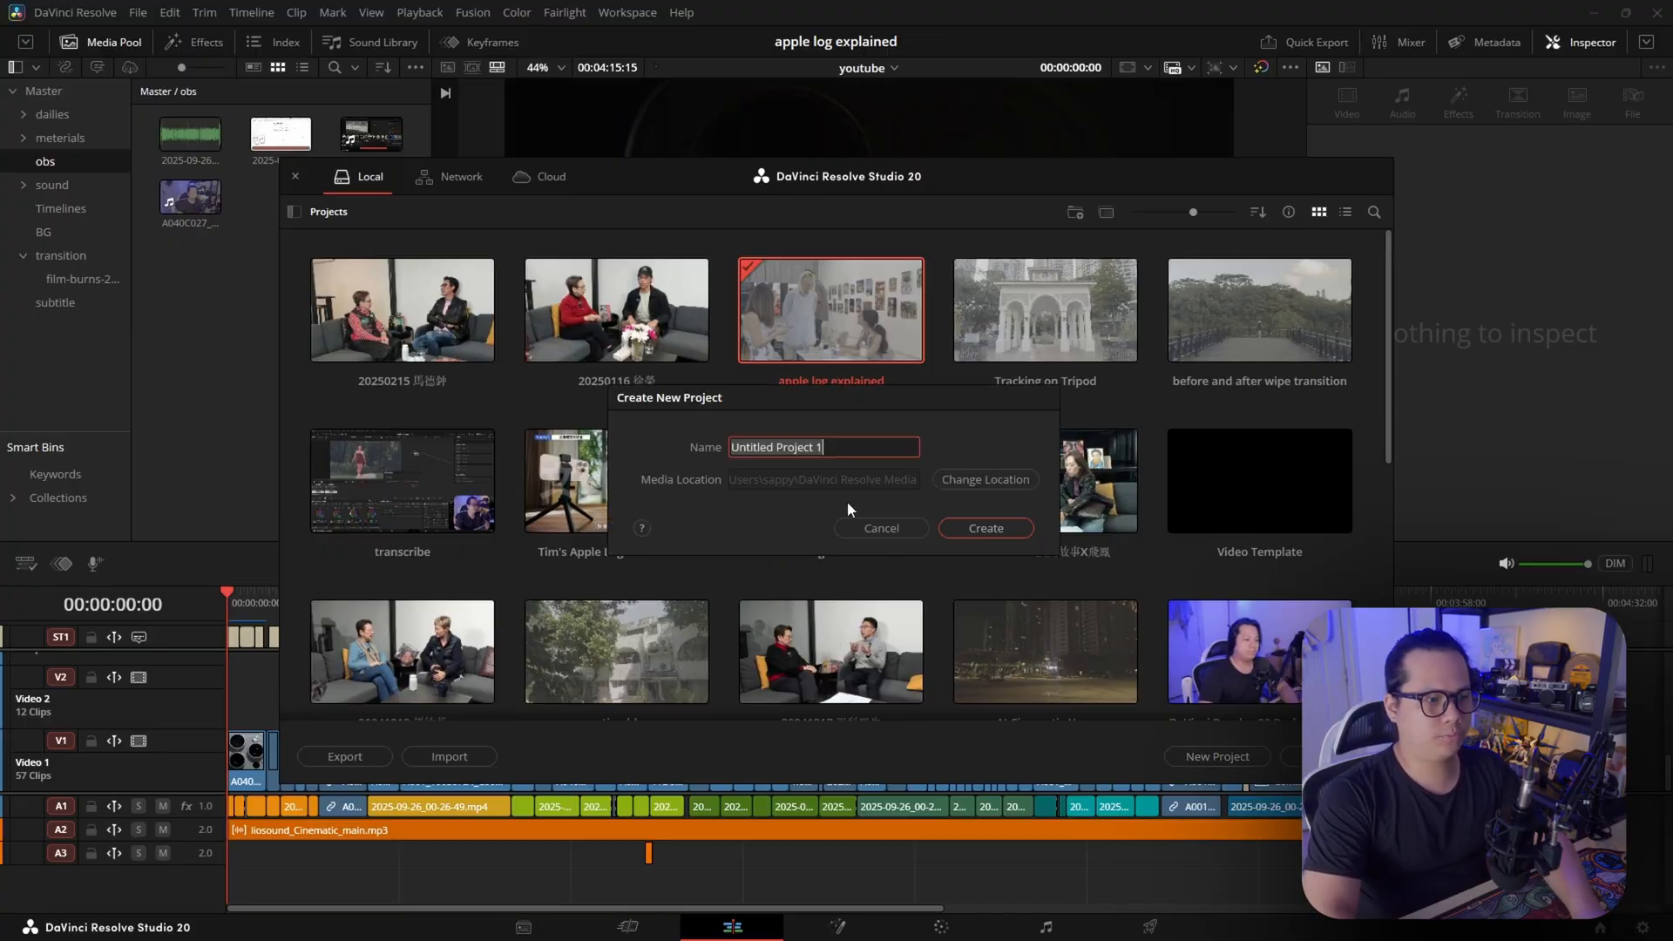
{"action": "type", "text": "Template"}
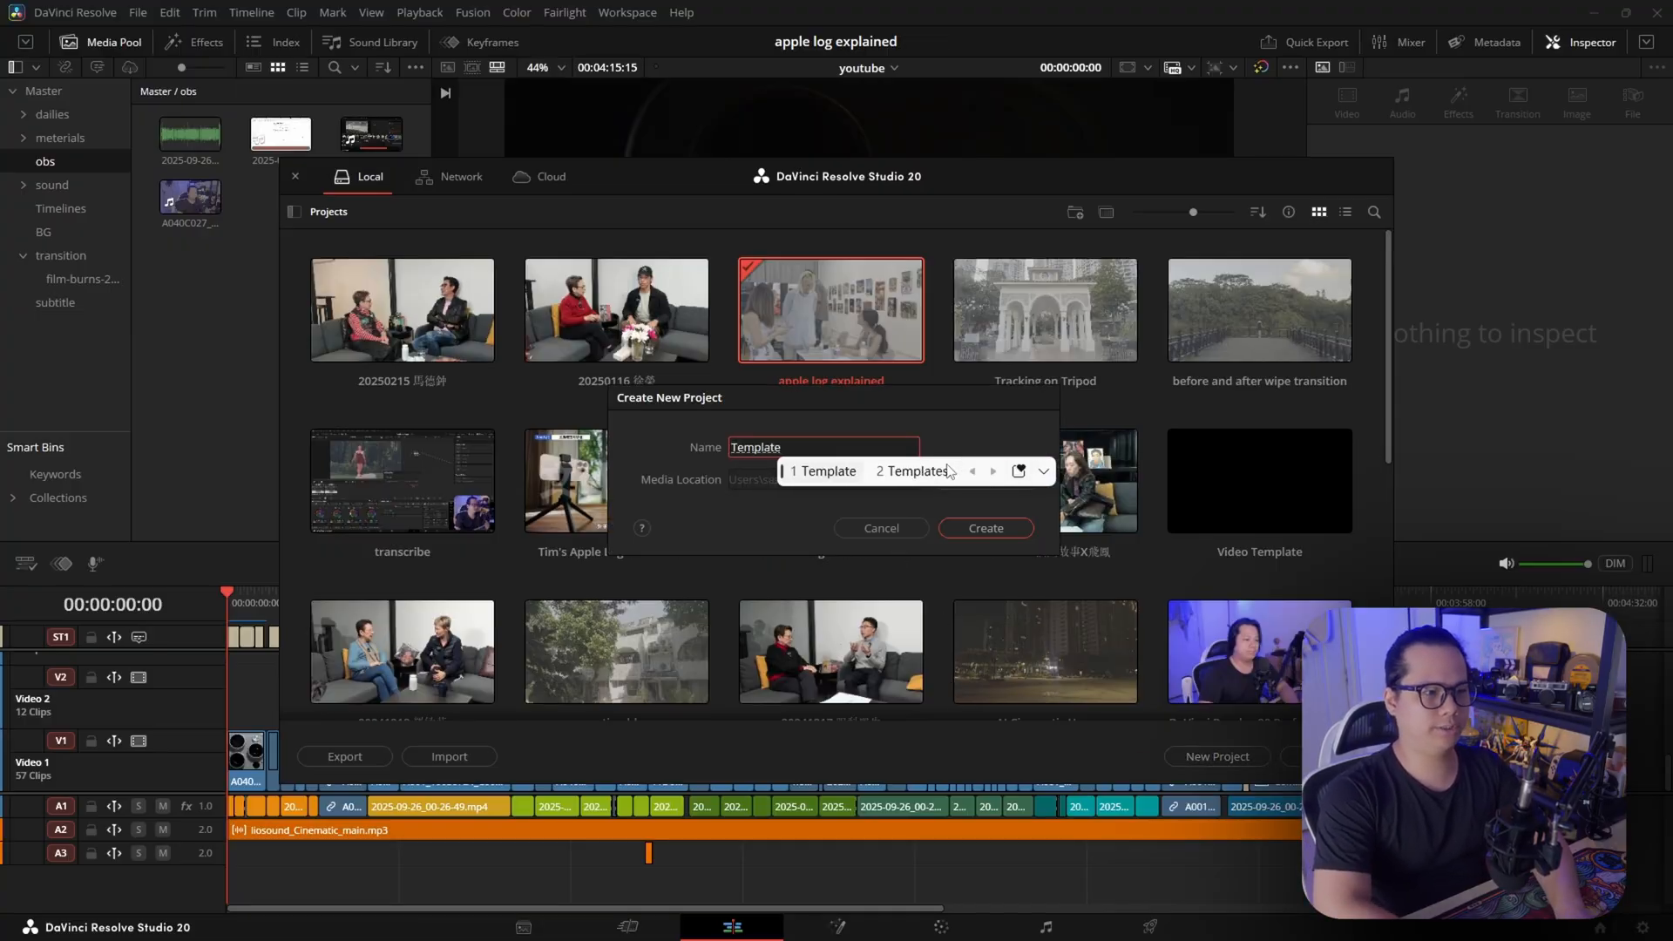
{"action": "key", "text": "Return"}
Add six new bins under Master in the media pool
{"action": "right_click", "coordinate": [73, 151]}
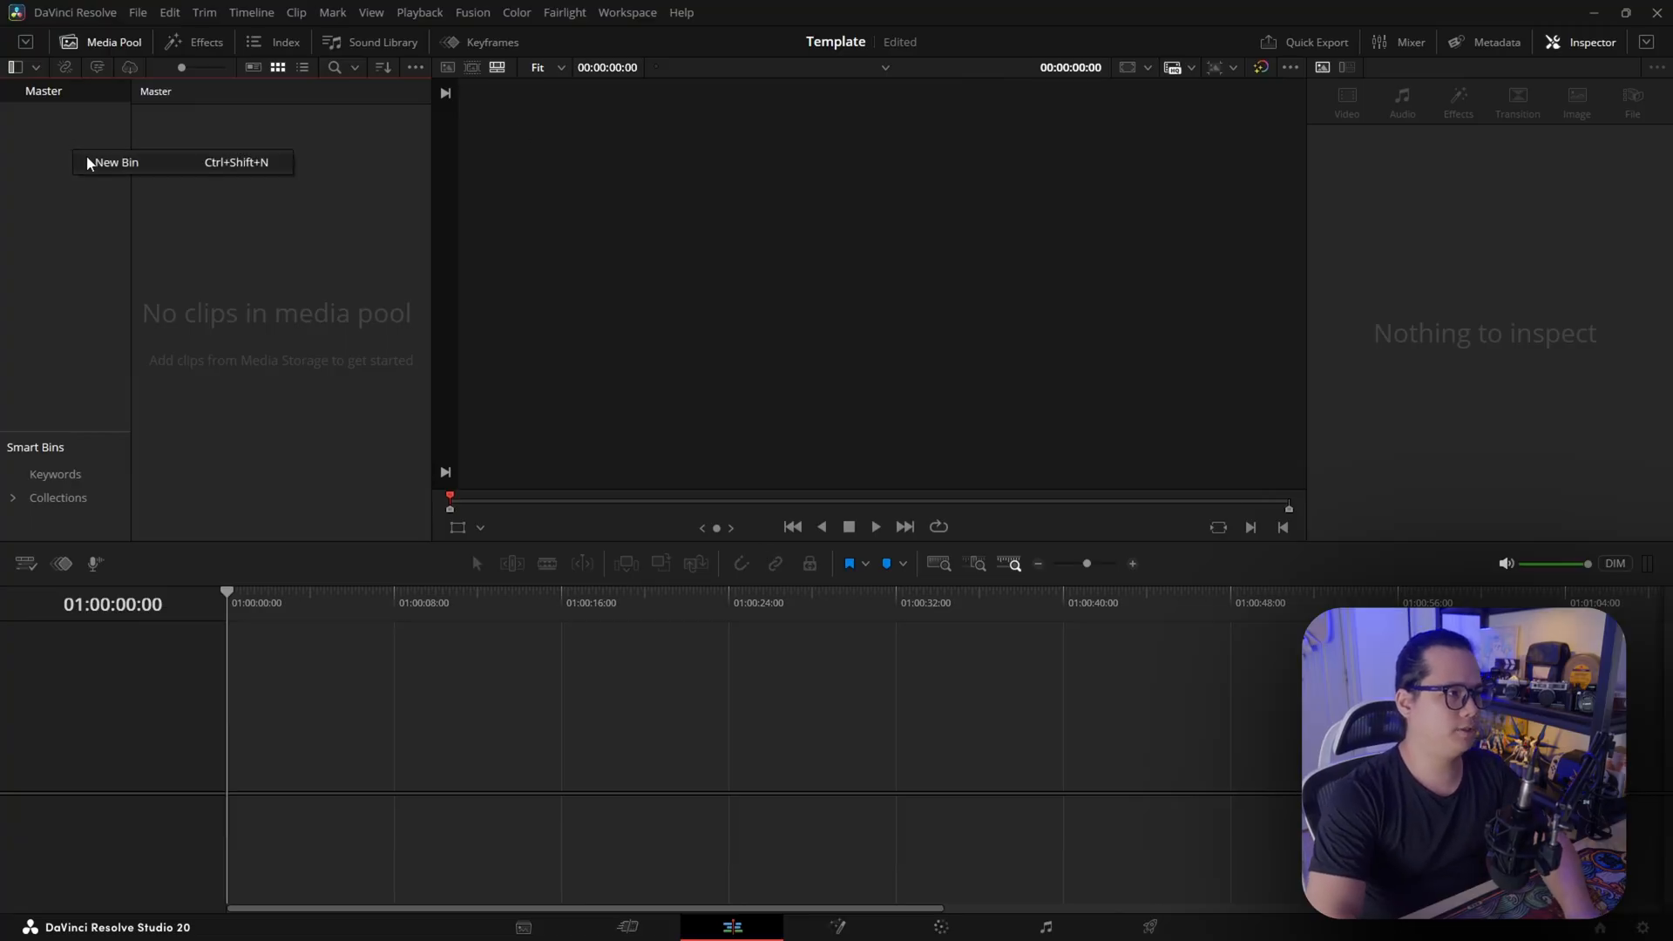
{"action": "left_click", "coordinate": [87, 161]}
{"action": "right_click", "coordinate": [50, 211]}
{"action": "left_click", "coordinate": [77, 225]}
{"action": "right_click", "coordinate": [66, 234]}
{"action": "left_click", "coordinate": [87, 248]}
{"action": "right_click", "coordinate": [59, 259]}
{"action": "left_click", "coordinate": [110, 281]}
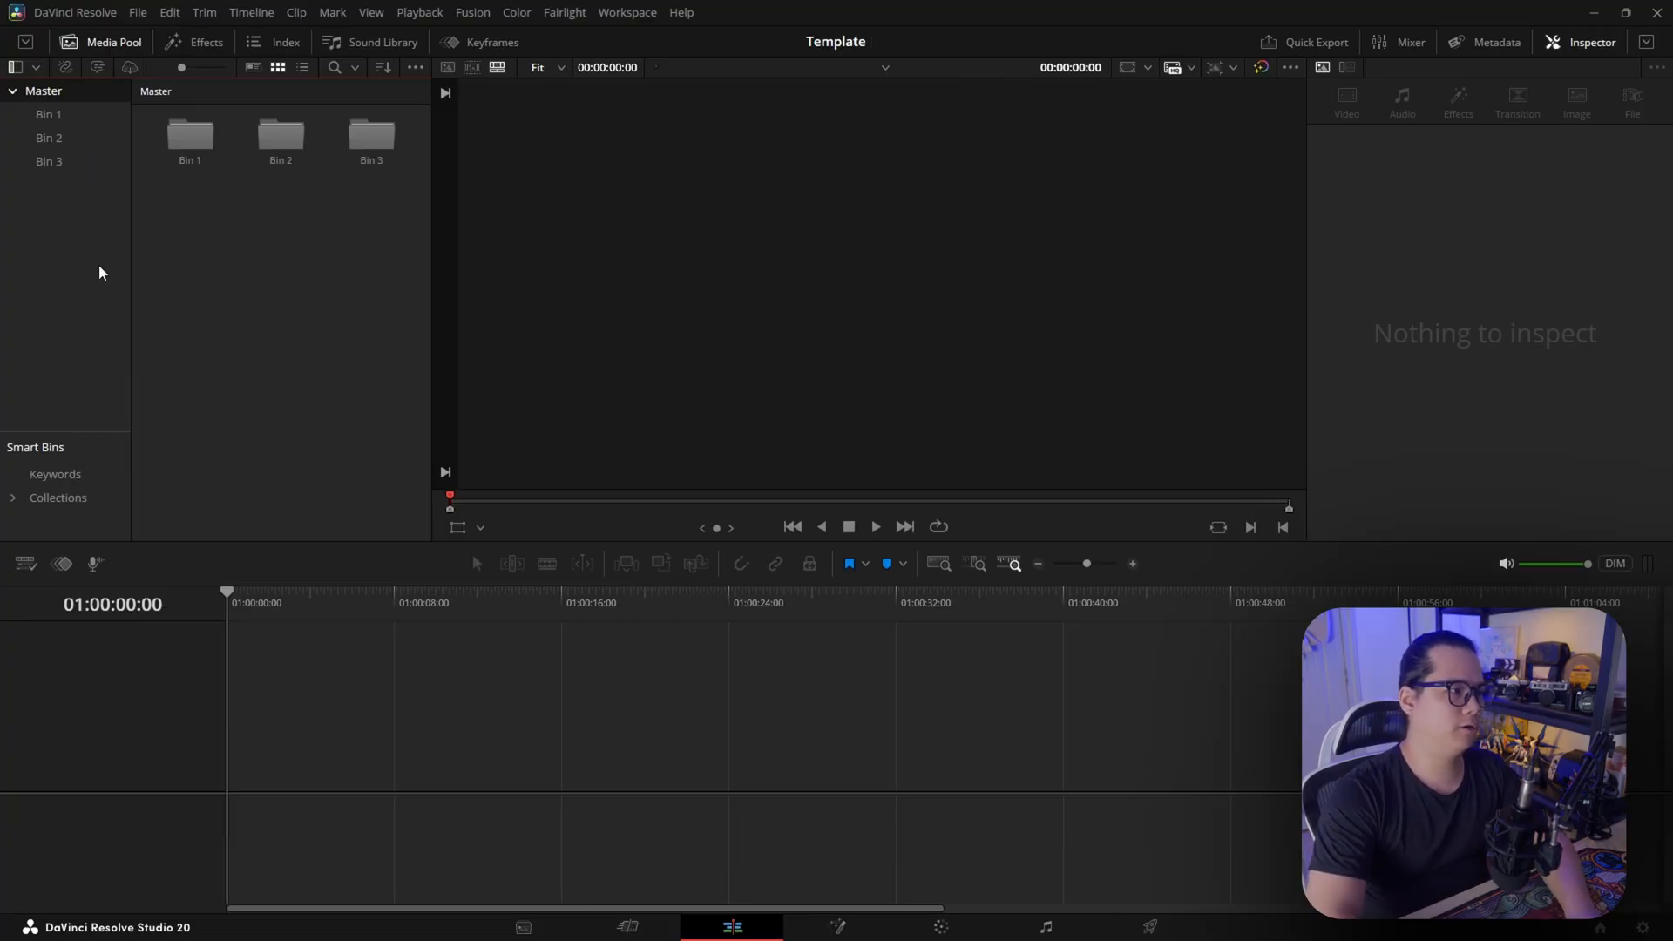
{"action": "right_click", "coordinate": [100, 266]}
{"action": "left_click", "coordinate": [123, 285]}
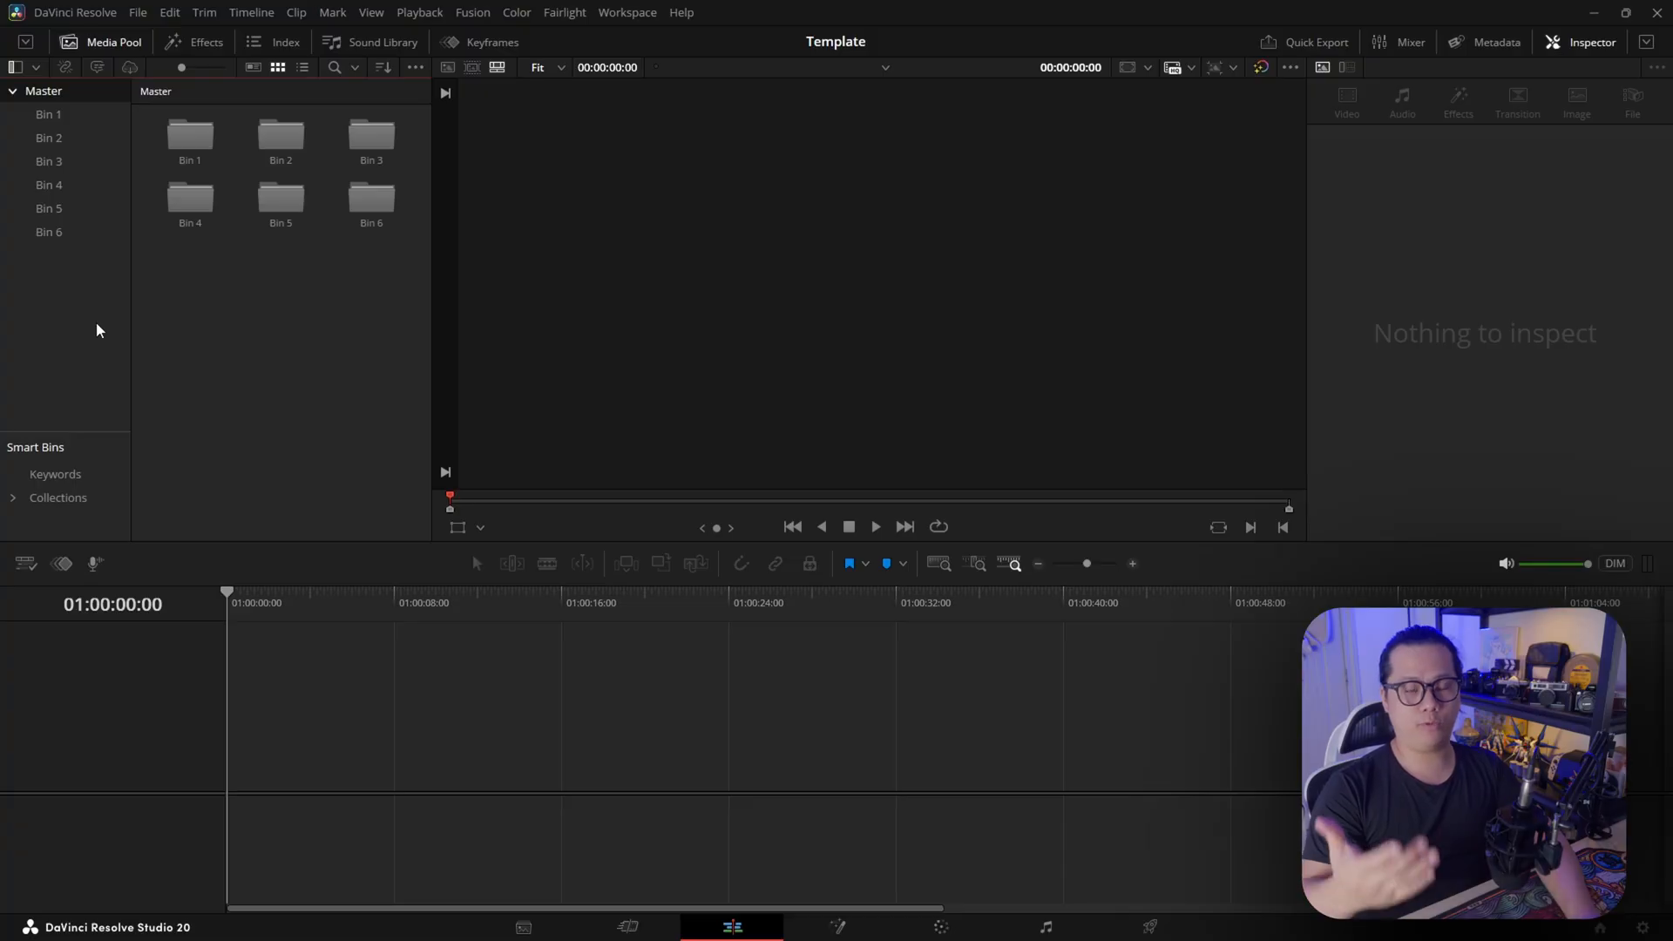
Rename Bin 1 as Videos and Bin 2 as Sound
{"action": "left_click", "coordinate": [60, 117]}
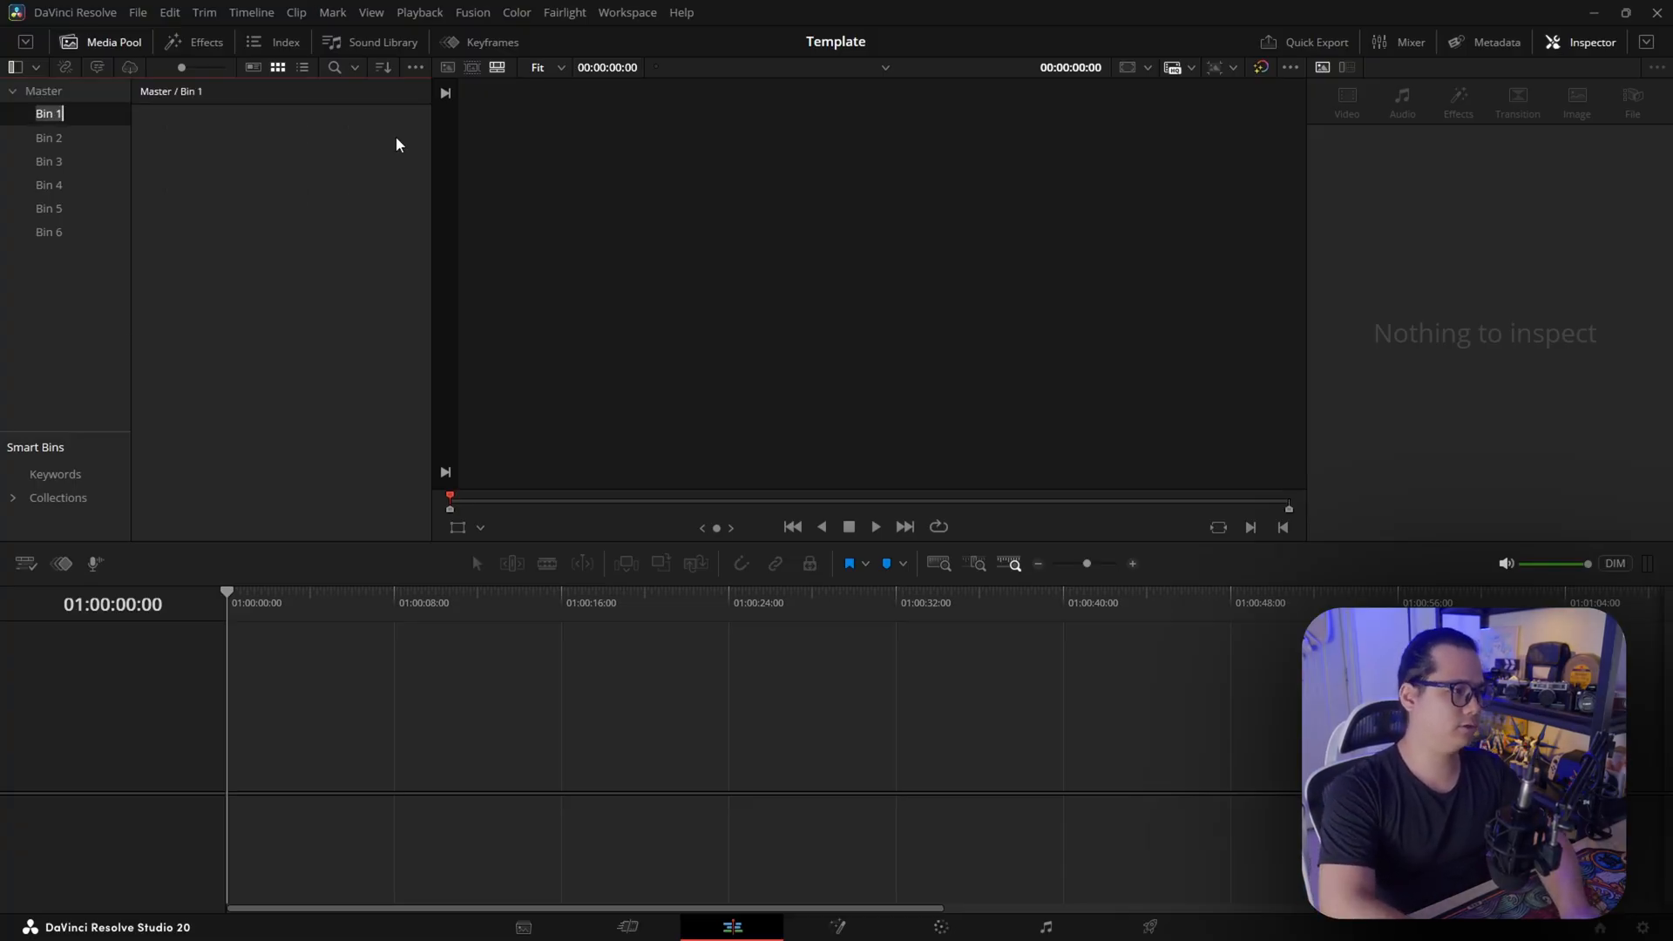
{"action": "type", "text": "Videos"}
{"action": "key", "text": "Return"}
{"action": "left_click", "coordinate": [50, 140]}
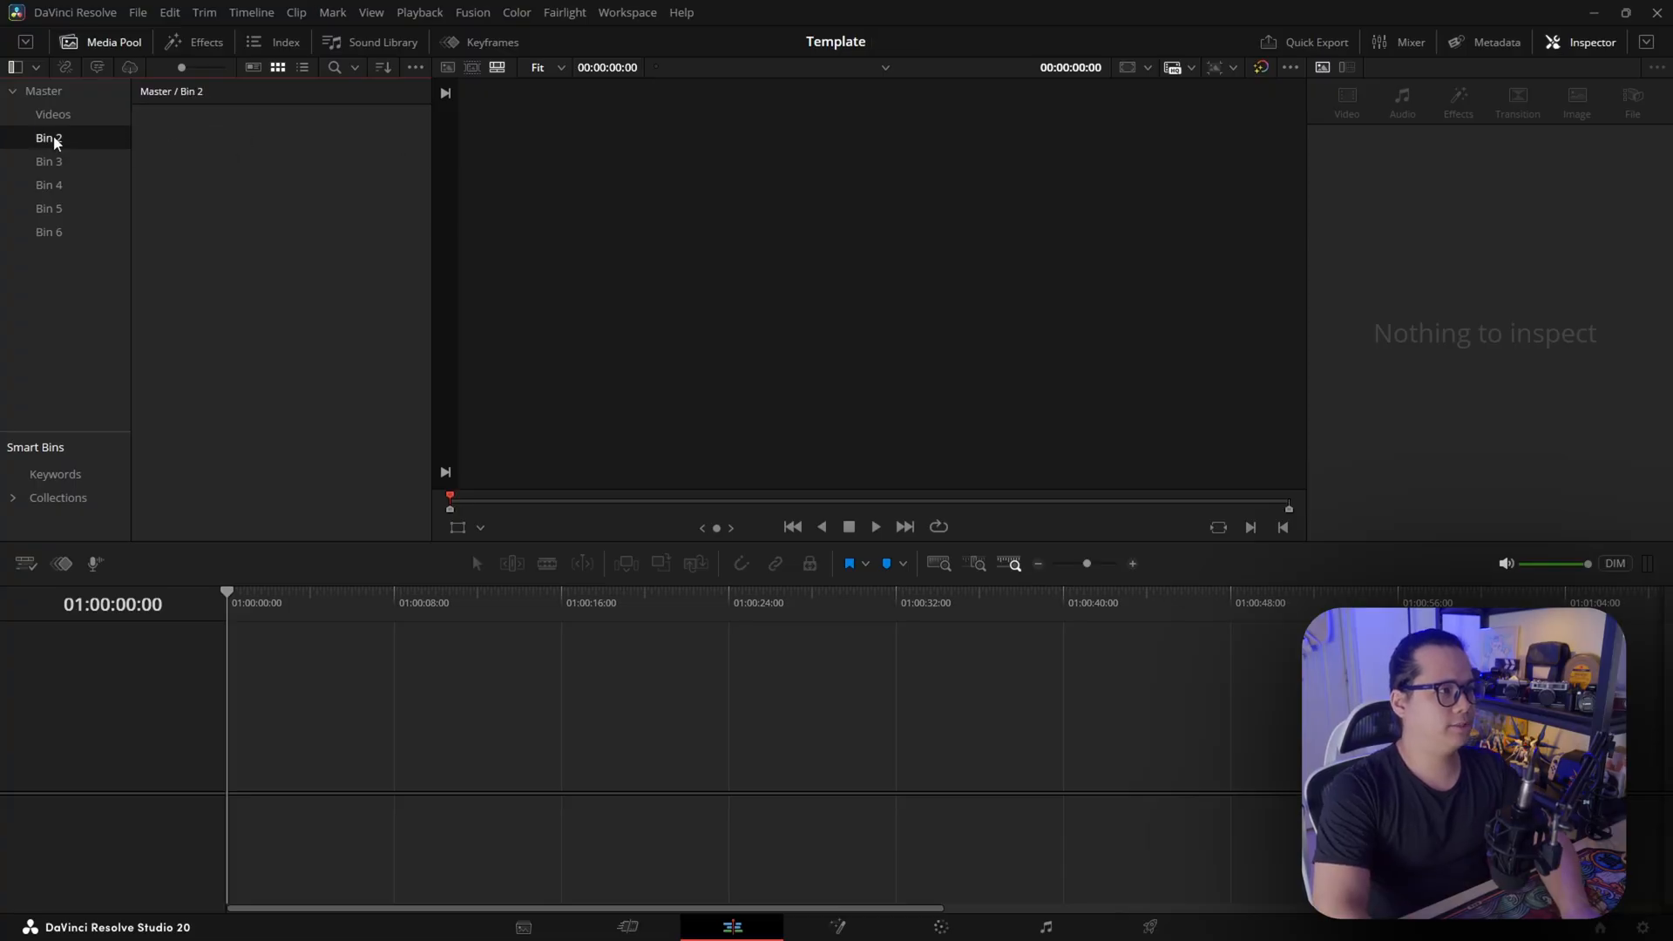
{"action": "right_click", "coordinate": [52, 139]}
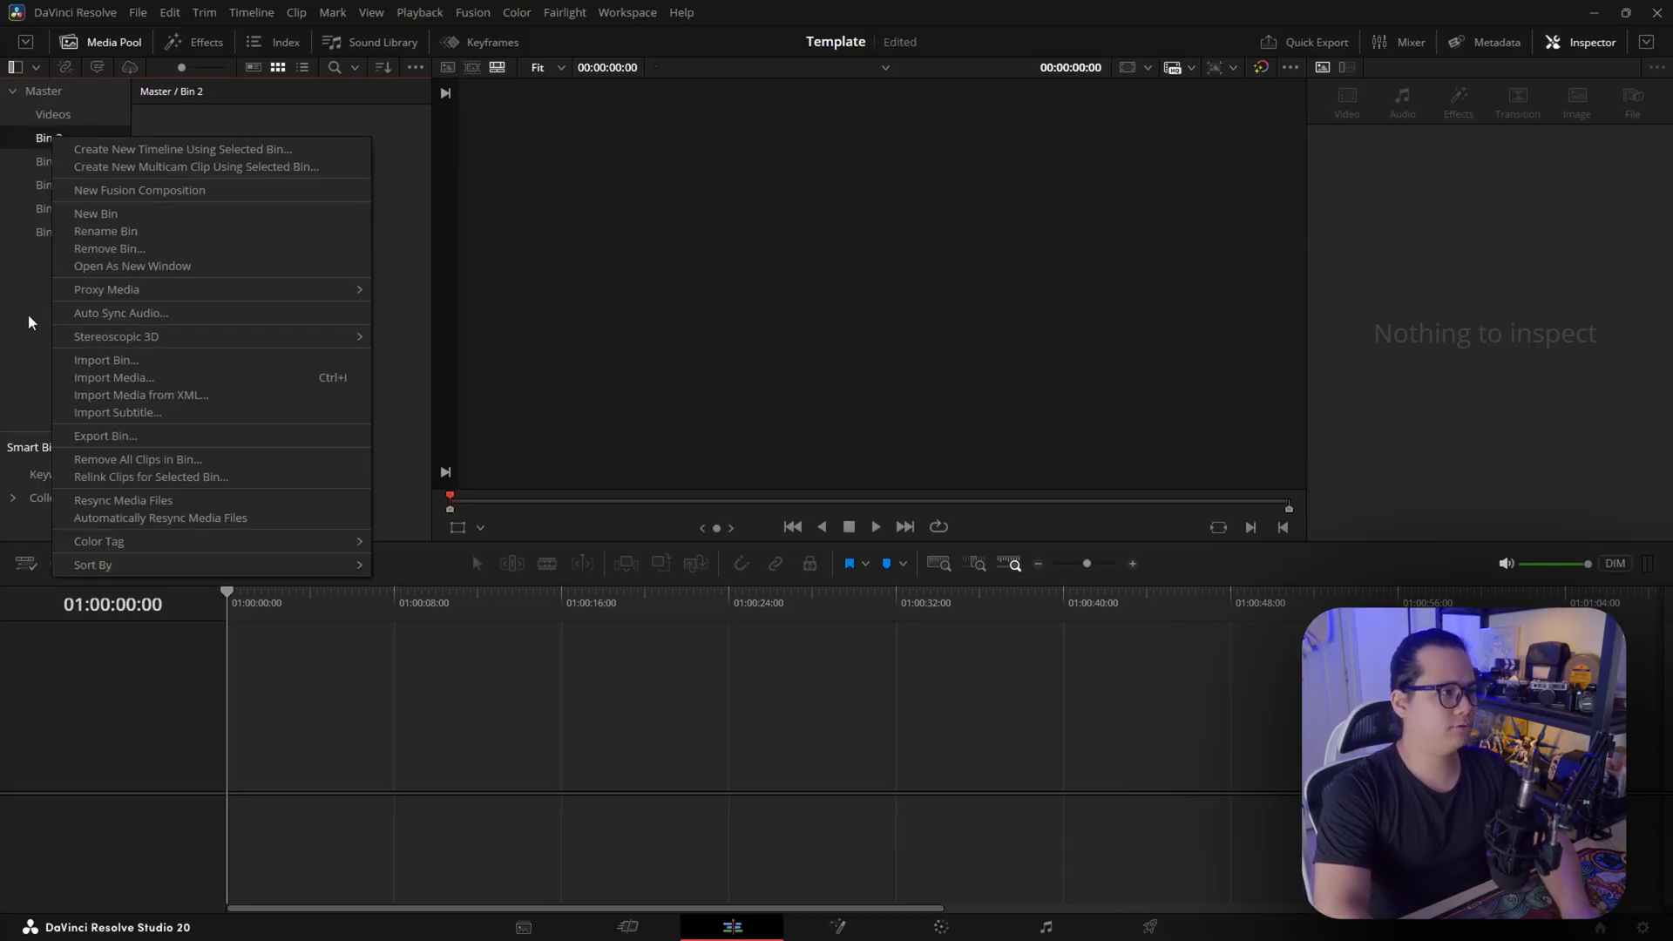
{"action": "left_click", "coordinate": [106, 231]}
{"action": "type", "text": "Sound"}
{"action": "key", "text": "Return"}
Create two bins named BGM and VO inside the Sound bin
{"action": "right_click", "coordinate": [208, 136]}
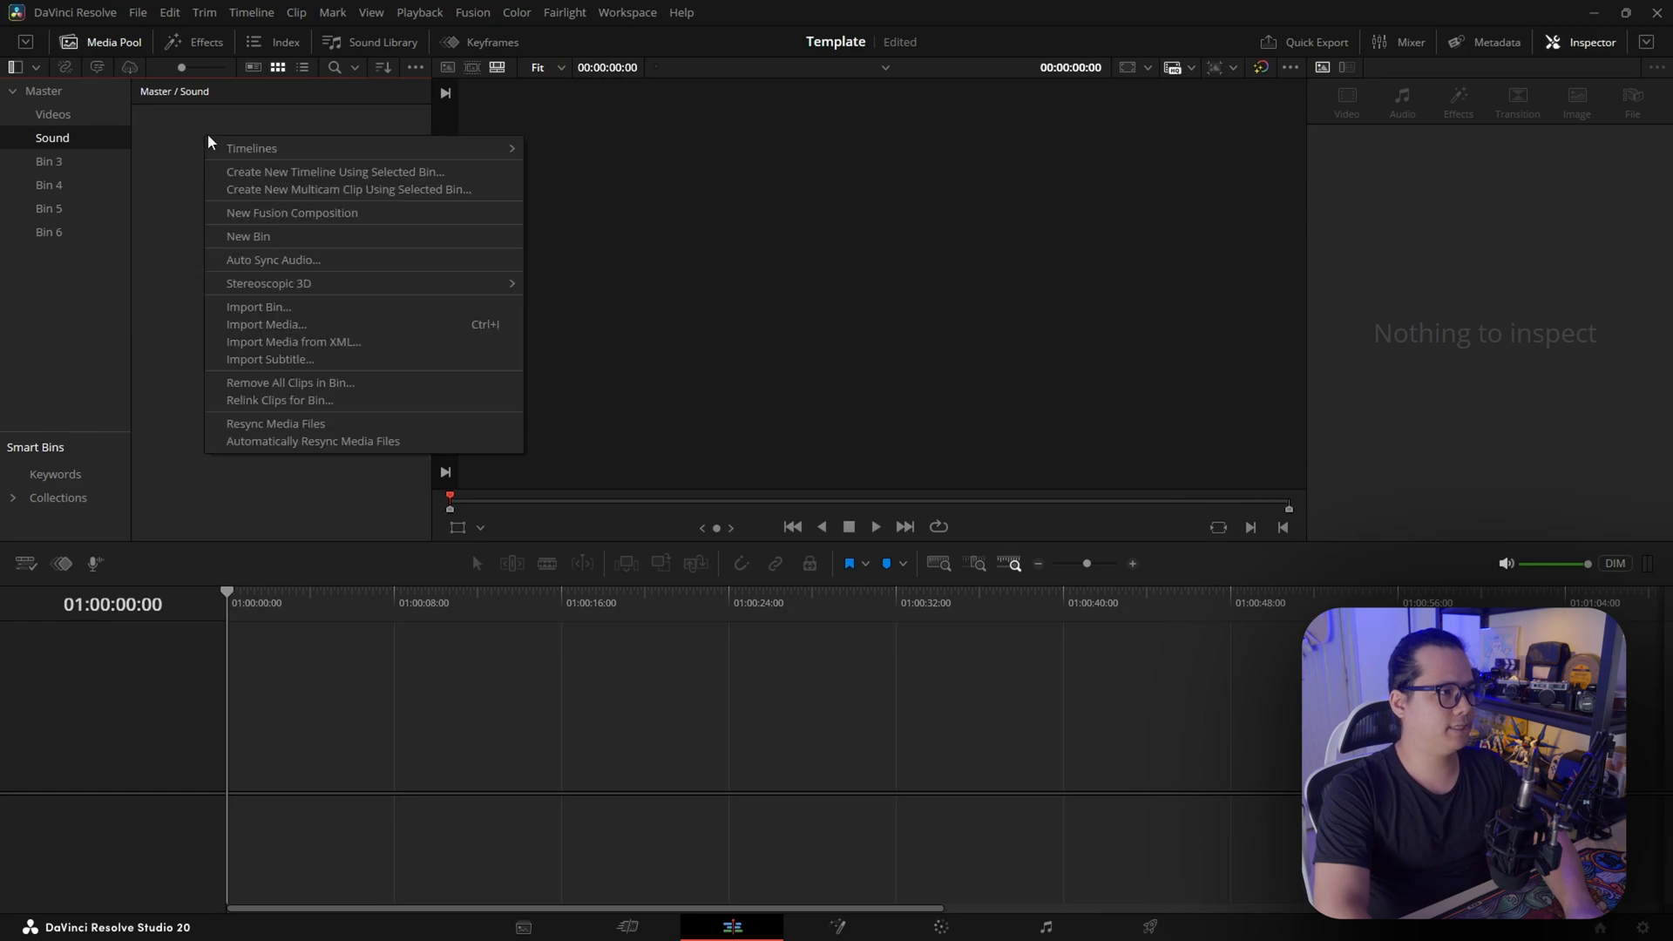
{"action": "left_click", "coordinate": [280, 236]}
{"action": "type", "text": "BGM"}
{"action": "key", "text": "Return"}
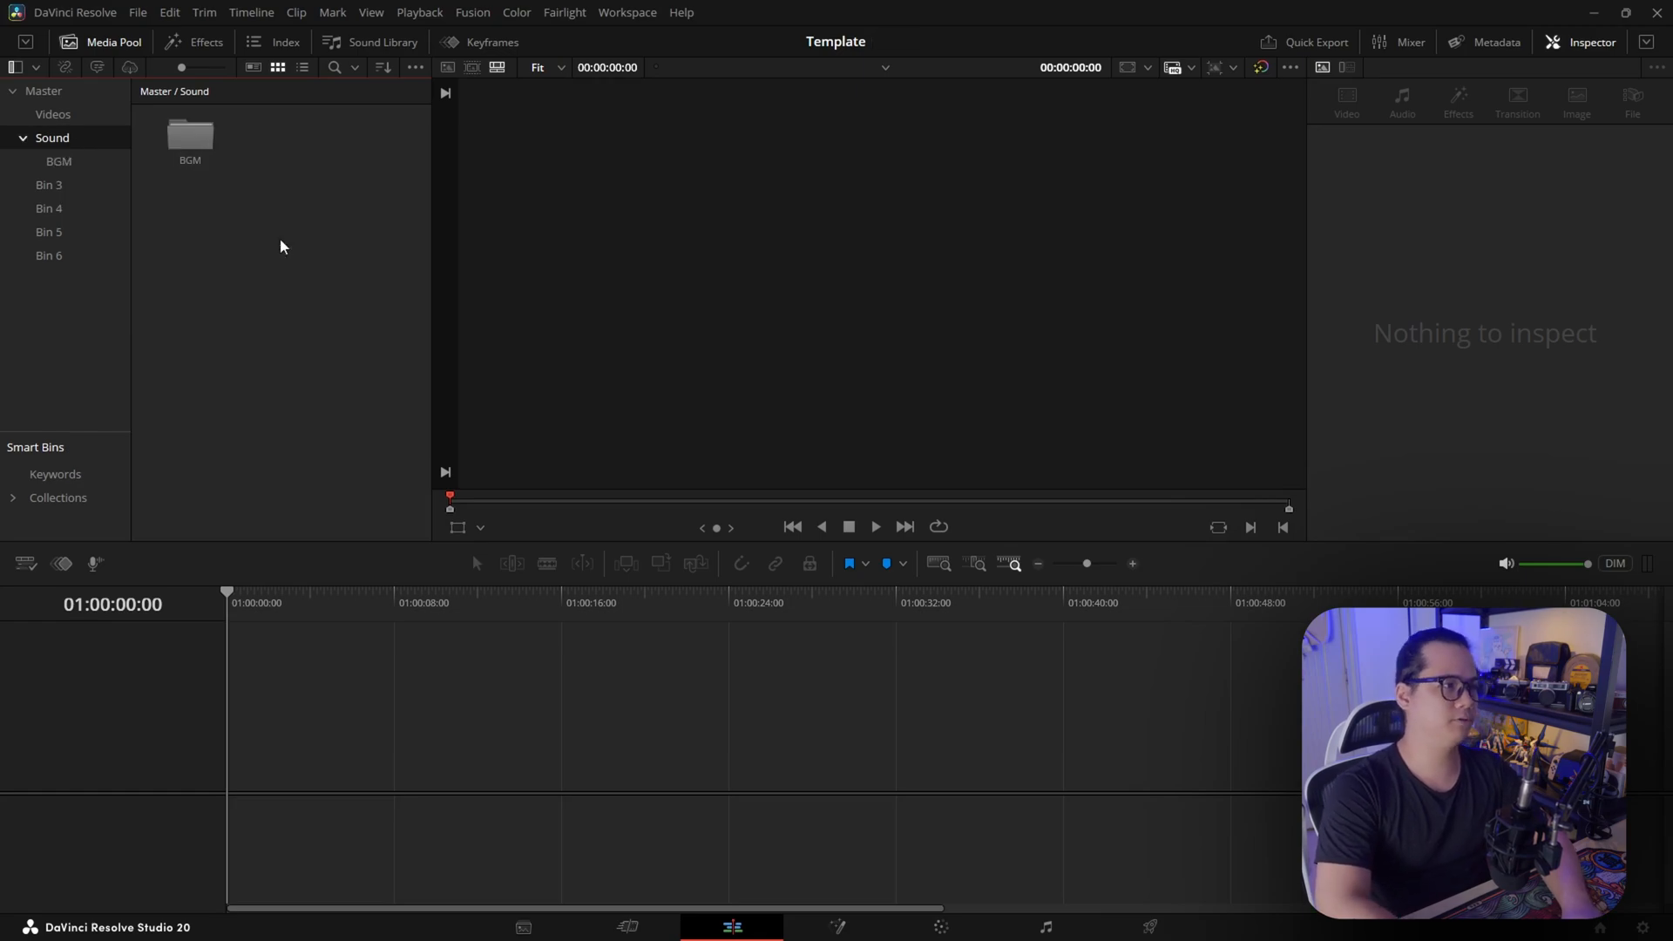
{"action": "right_click", "coordinate": [279, 238]}
{"action": "left_click", "coordinate": [348, 333]}
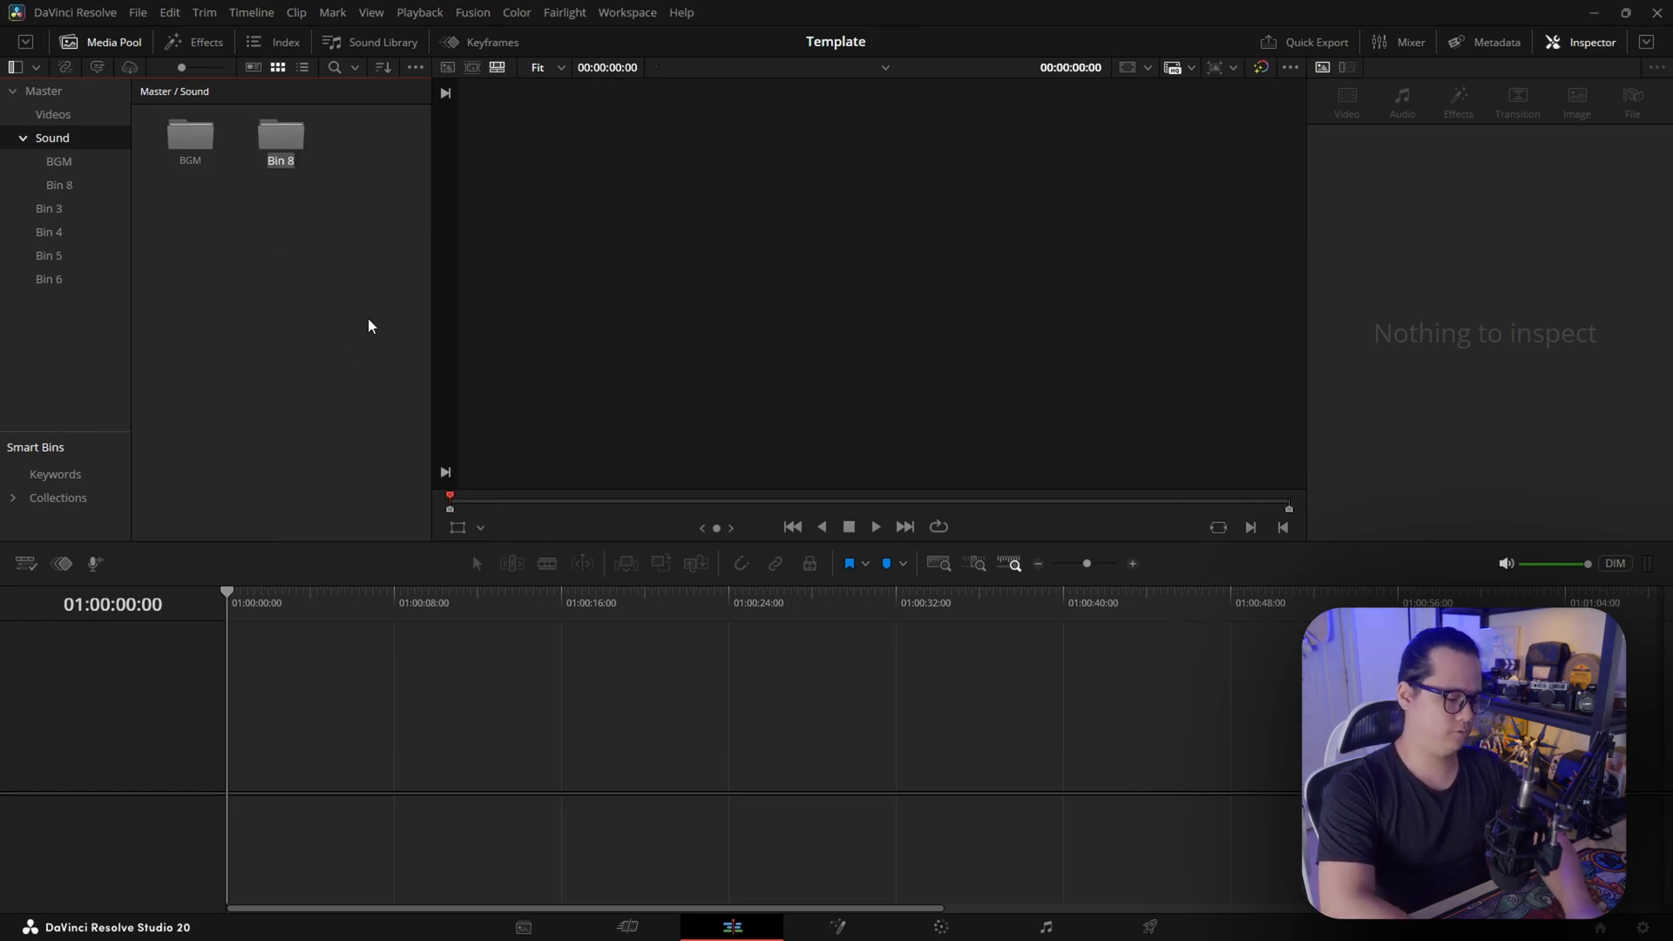
{"action": "type", "text": "VO"}
{"action": "key", "text": "Return"}
Rename Bin 3 as Photos and Bin 4 as Subtitles
{"action": "left_click", "coordinate": [49, 208]}
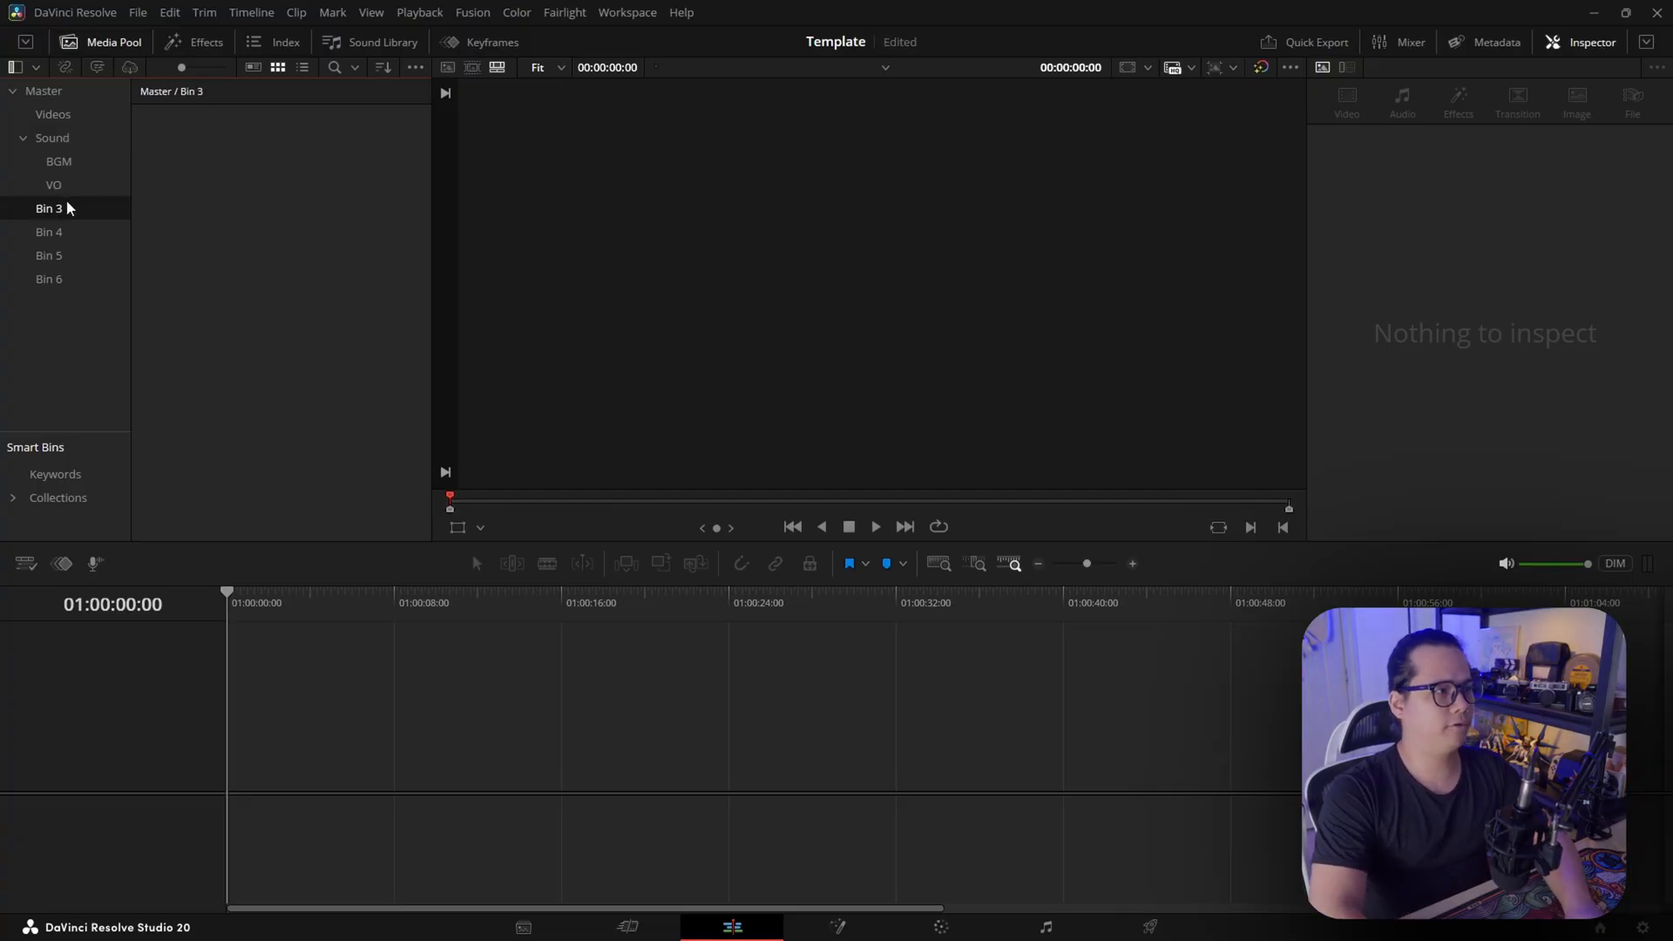
{"action": "left_click", "coordinate": [50, 209]}
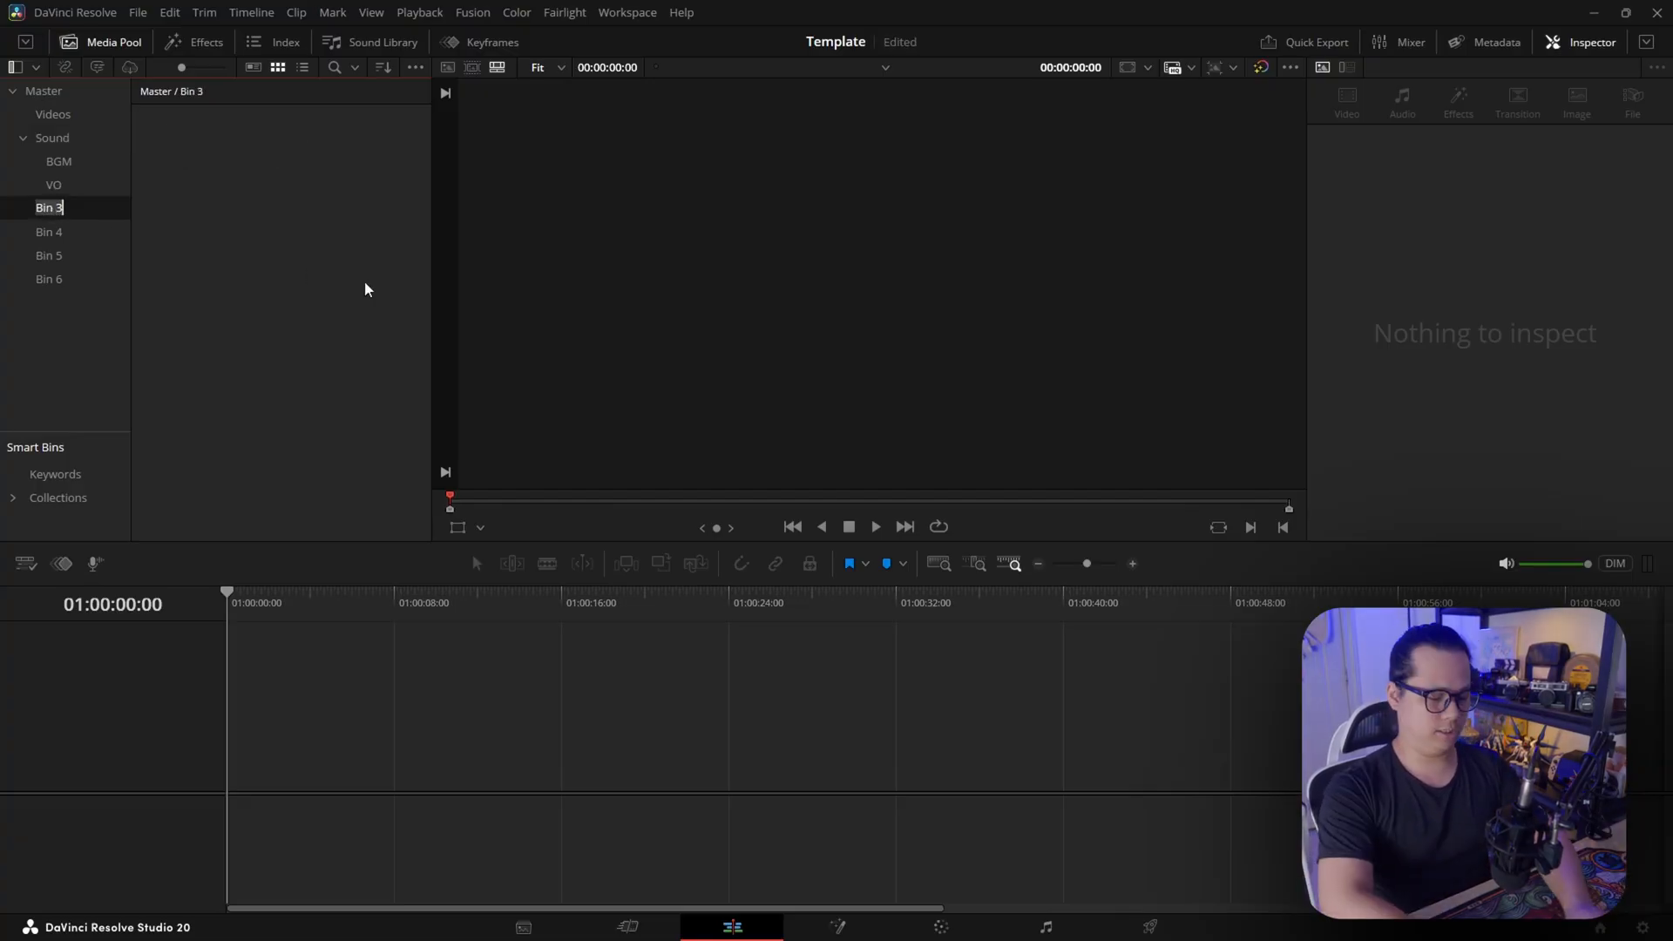
{"action": "type", "text": "Photos"}
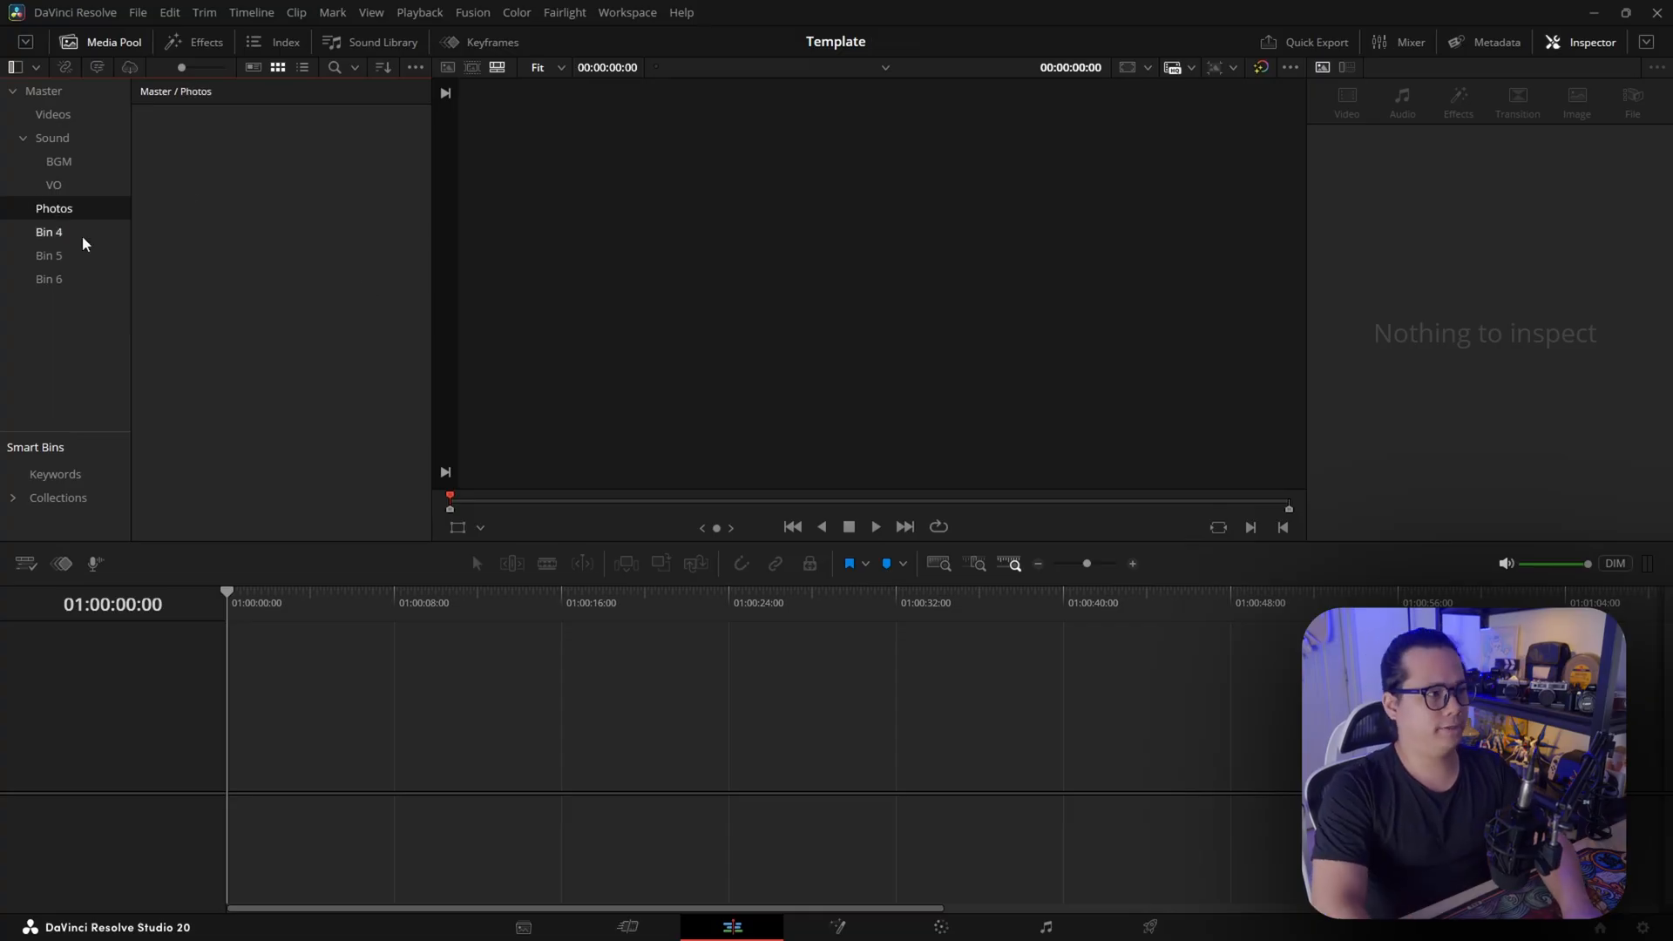
{"action": "left_click", "coordinate": [82, 234]}
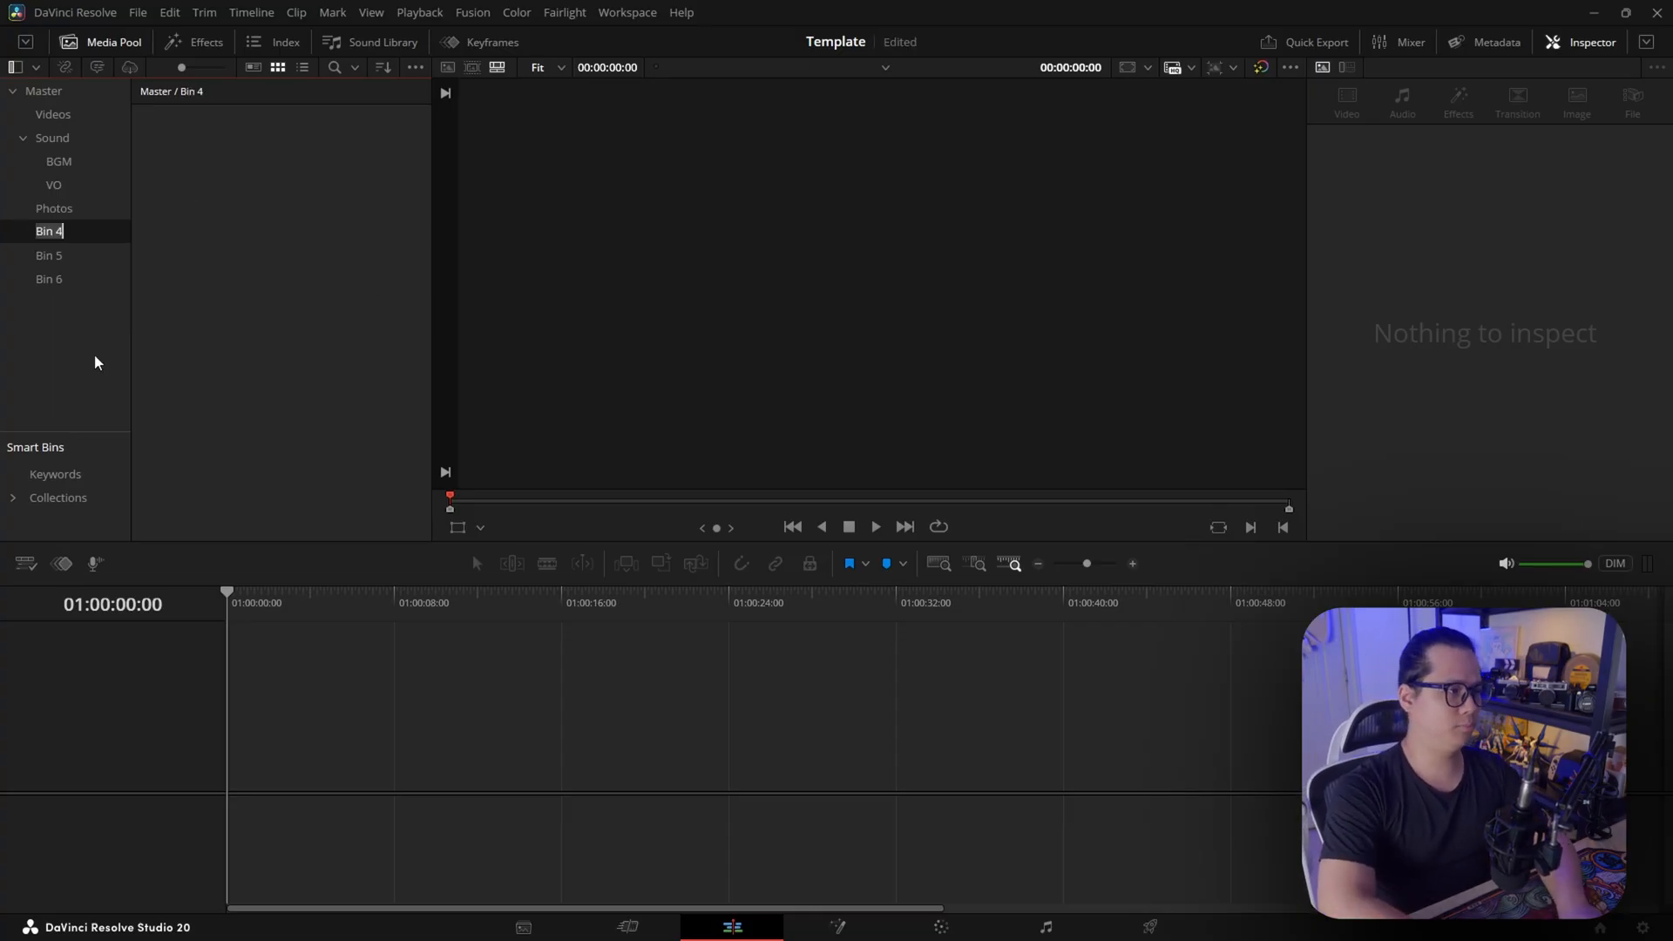
{"action": "type", "text": "Subtitles"}
{"action": "key", "text": "Return"}
Rename Bin 5 as VFX and delete the unneeded Bin 6
{"action": "left_click", "coordinate": [77, 257]}
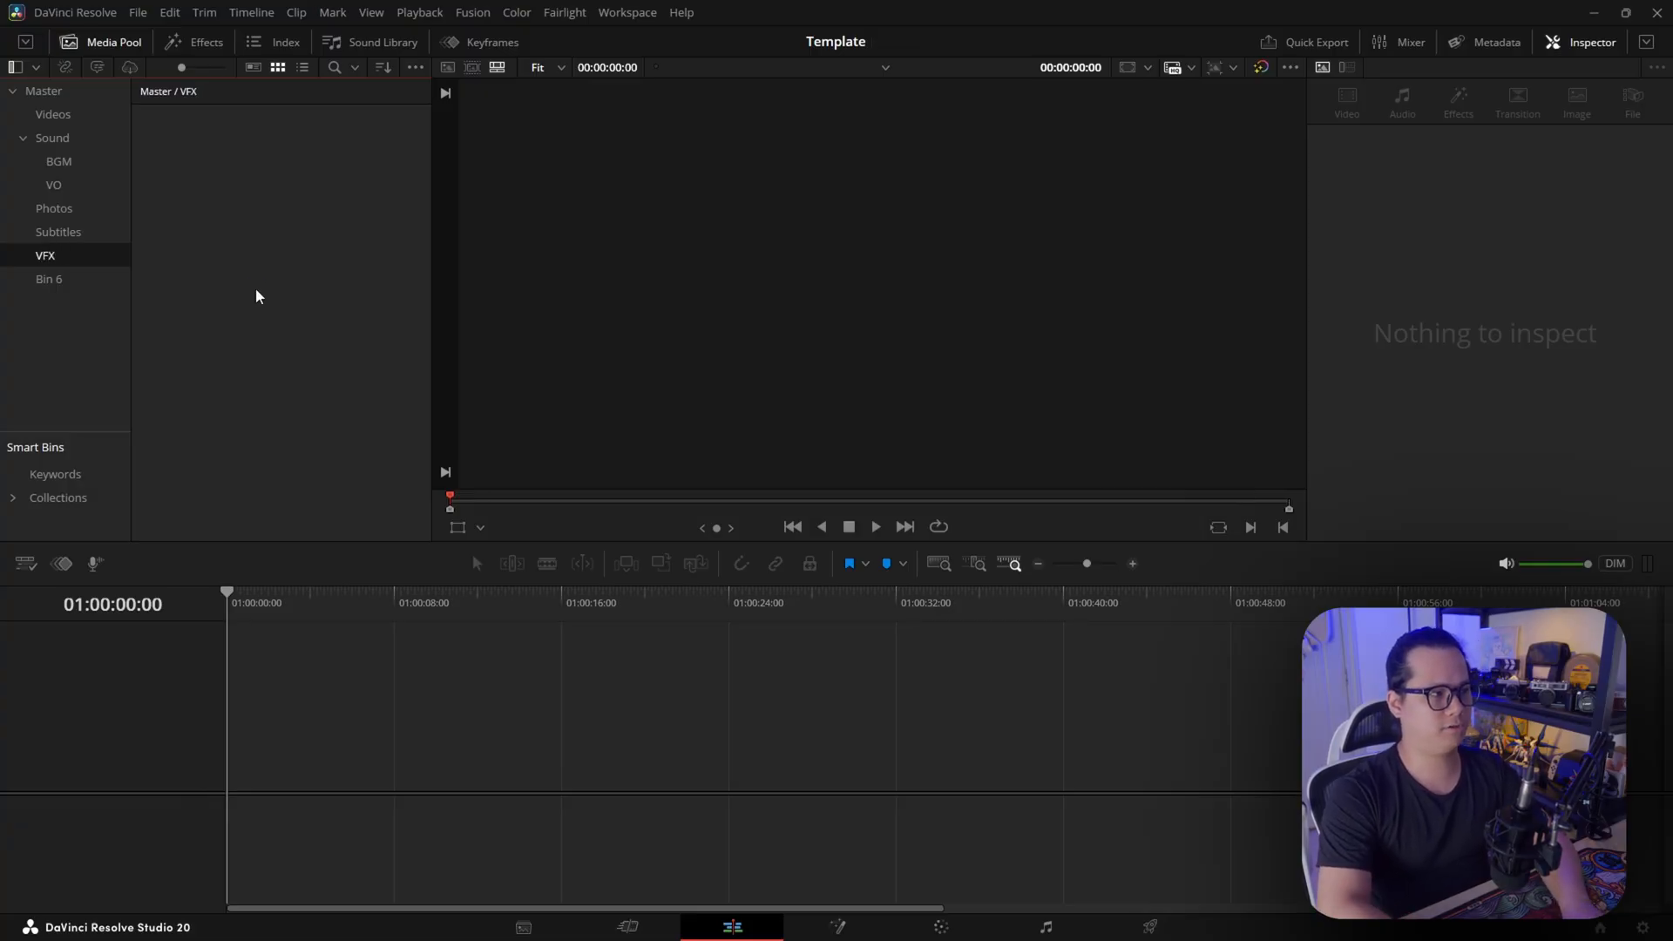
{"action": "double_click", "coordinate": [52, 279]}
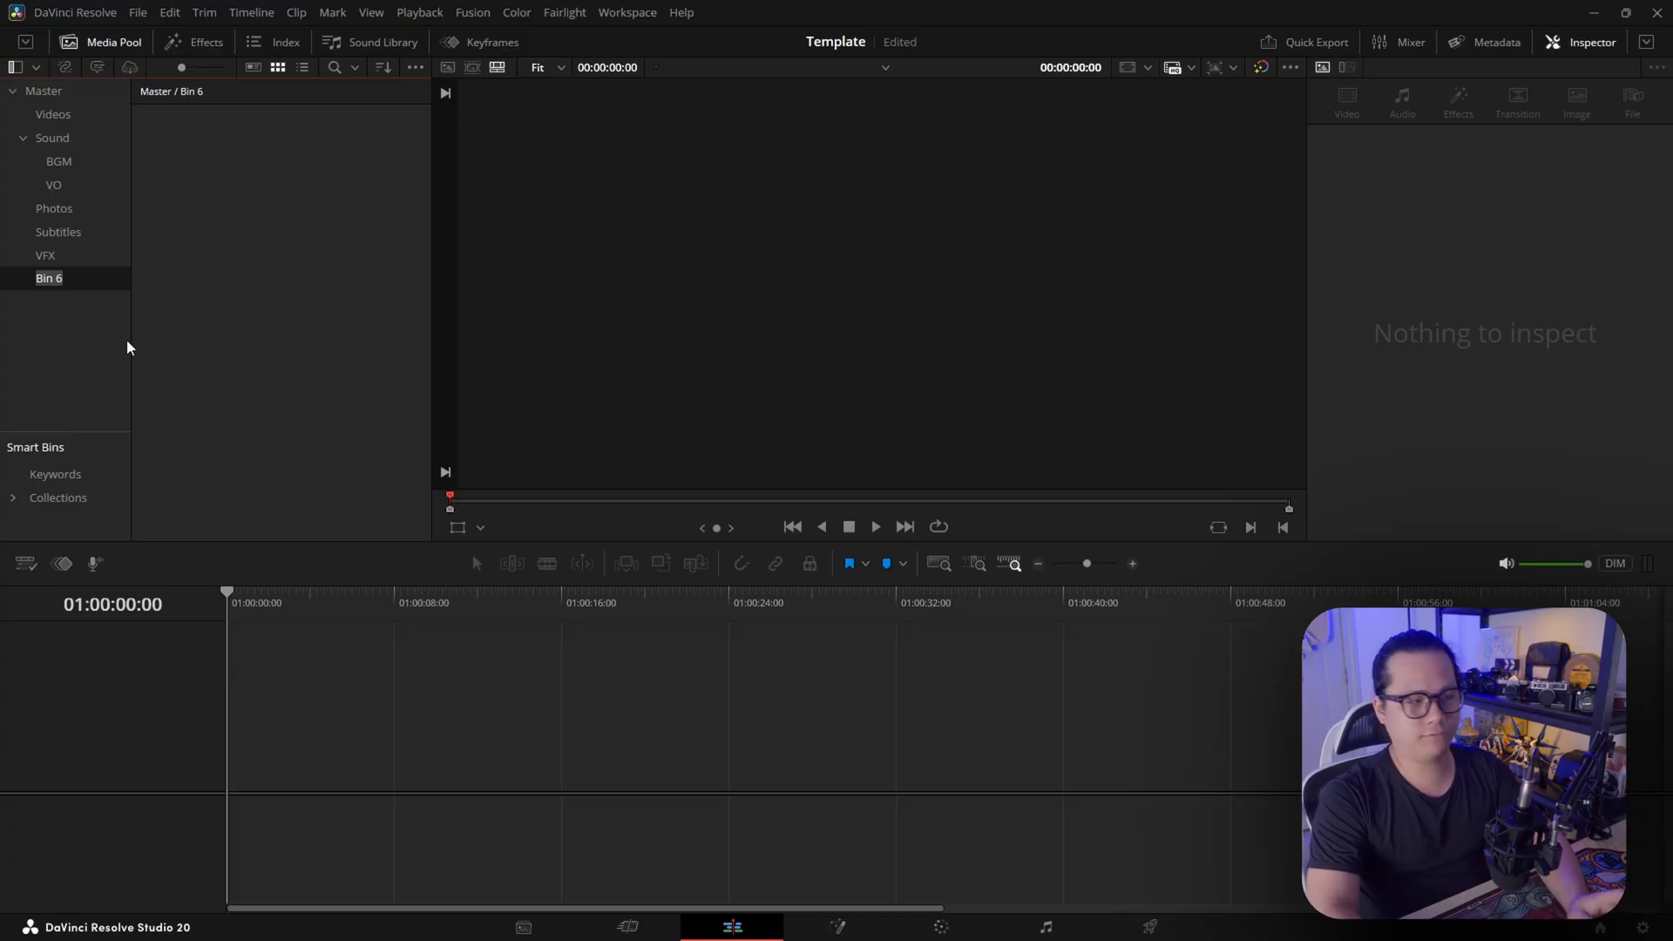
{"action": "left_click", "coordinate": [44, 253]}
{"action": "left_click", "coordinate": [65, 278]}
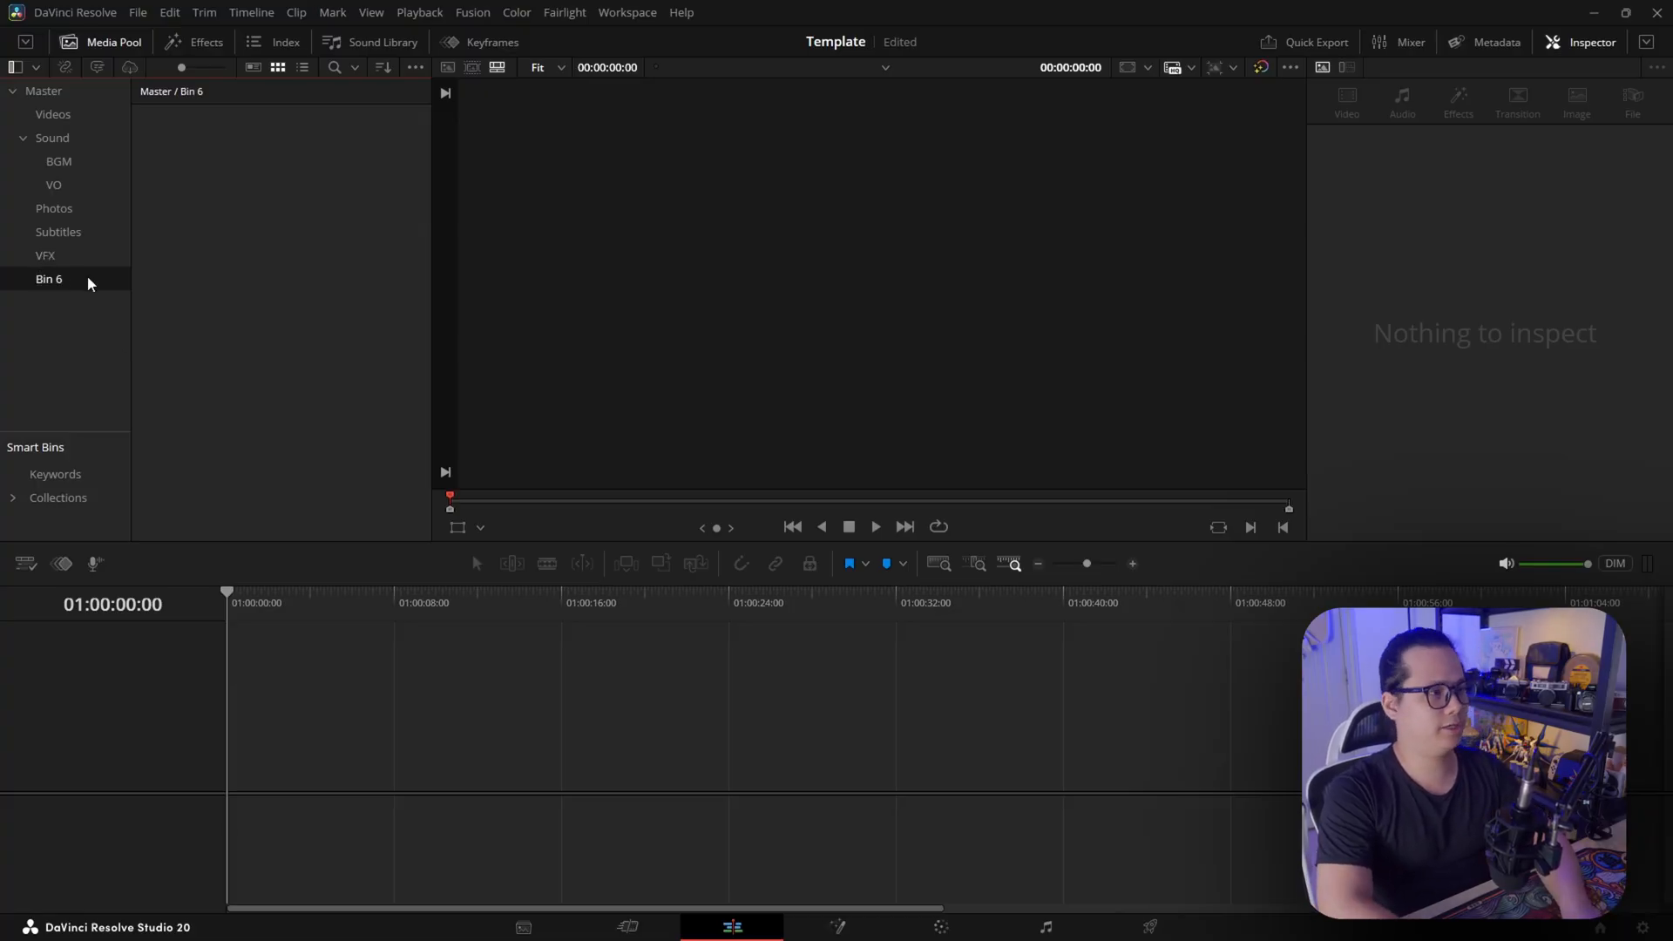
{"action": "key", "text": "Delete"}
Create a bin named OBS inside the Videos bin
{"action": "left_click", "coordinate": [68, 115]}
{"action": "right_click", "coordinate": [194, 170]}
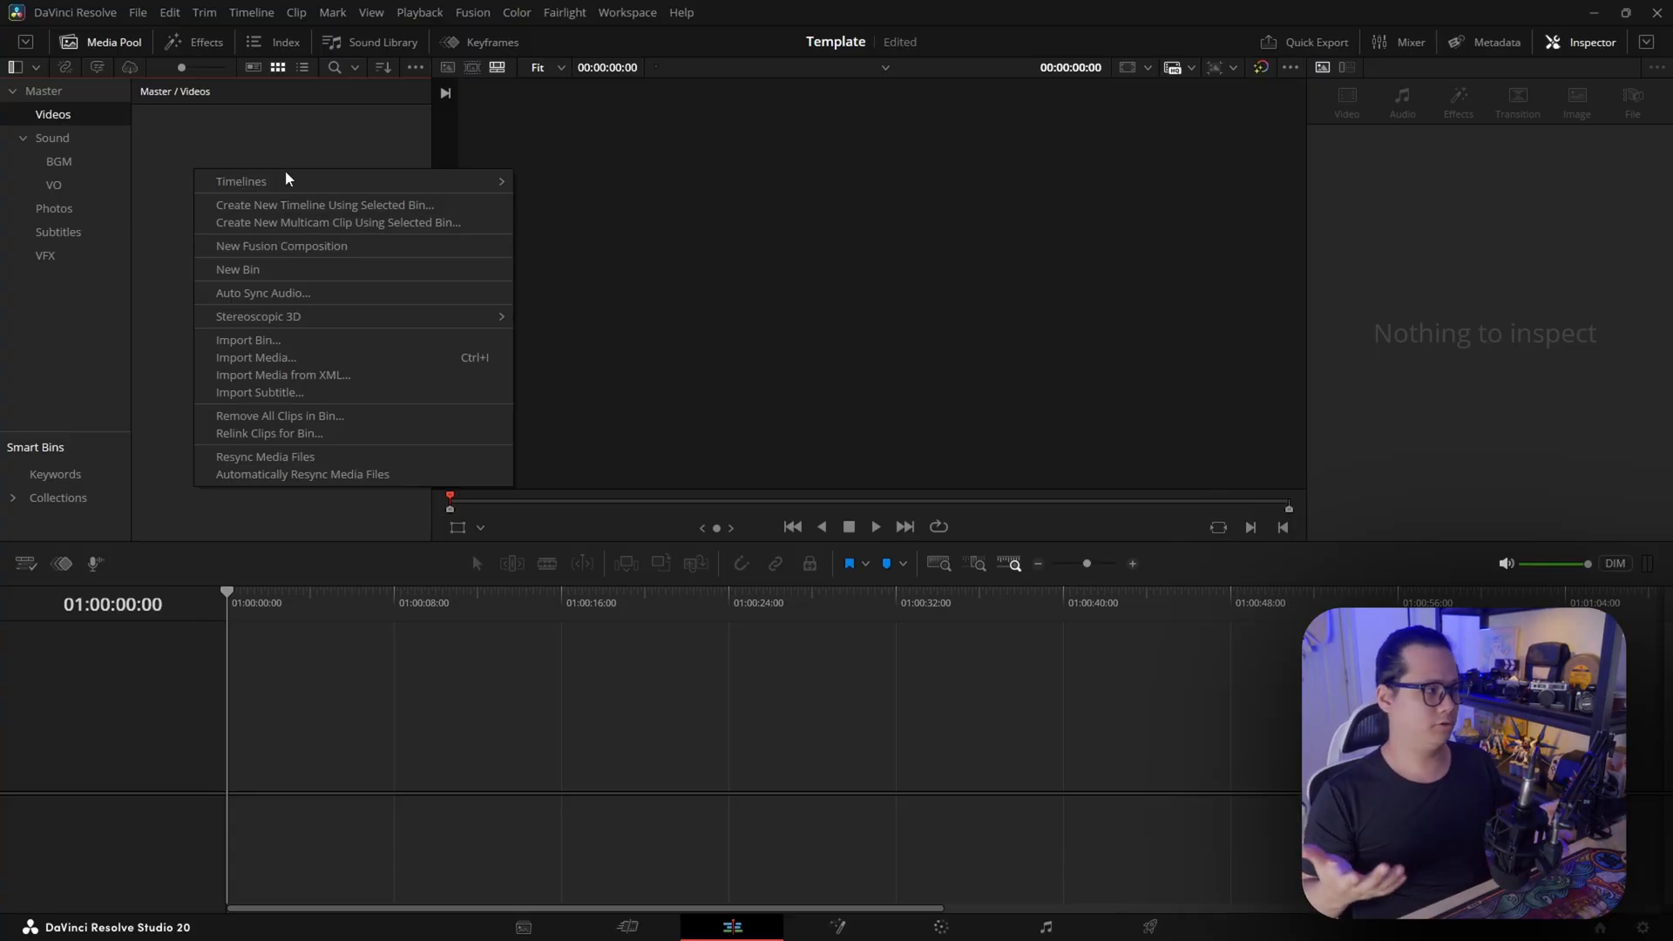
{"action": "key", "text": "Escape"}
{"action": "right_click", "coordinate": [228, 195]}
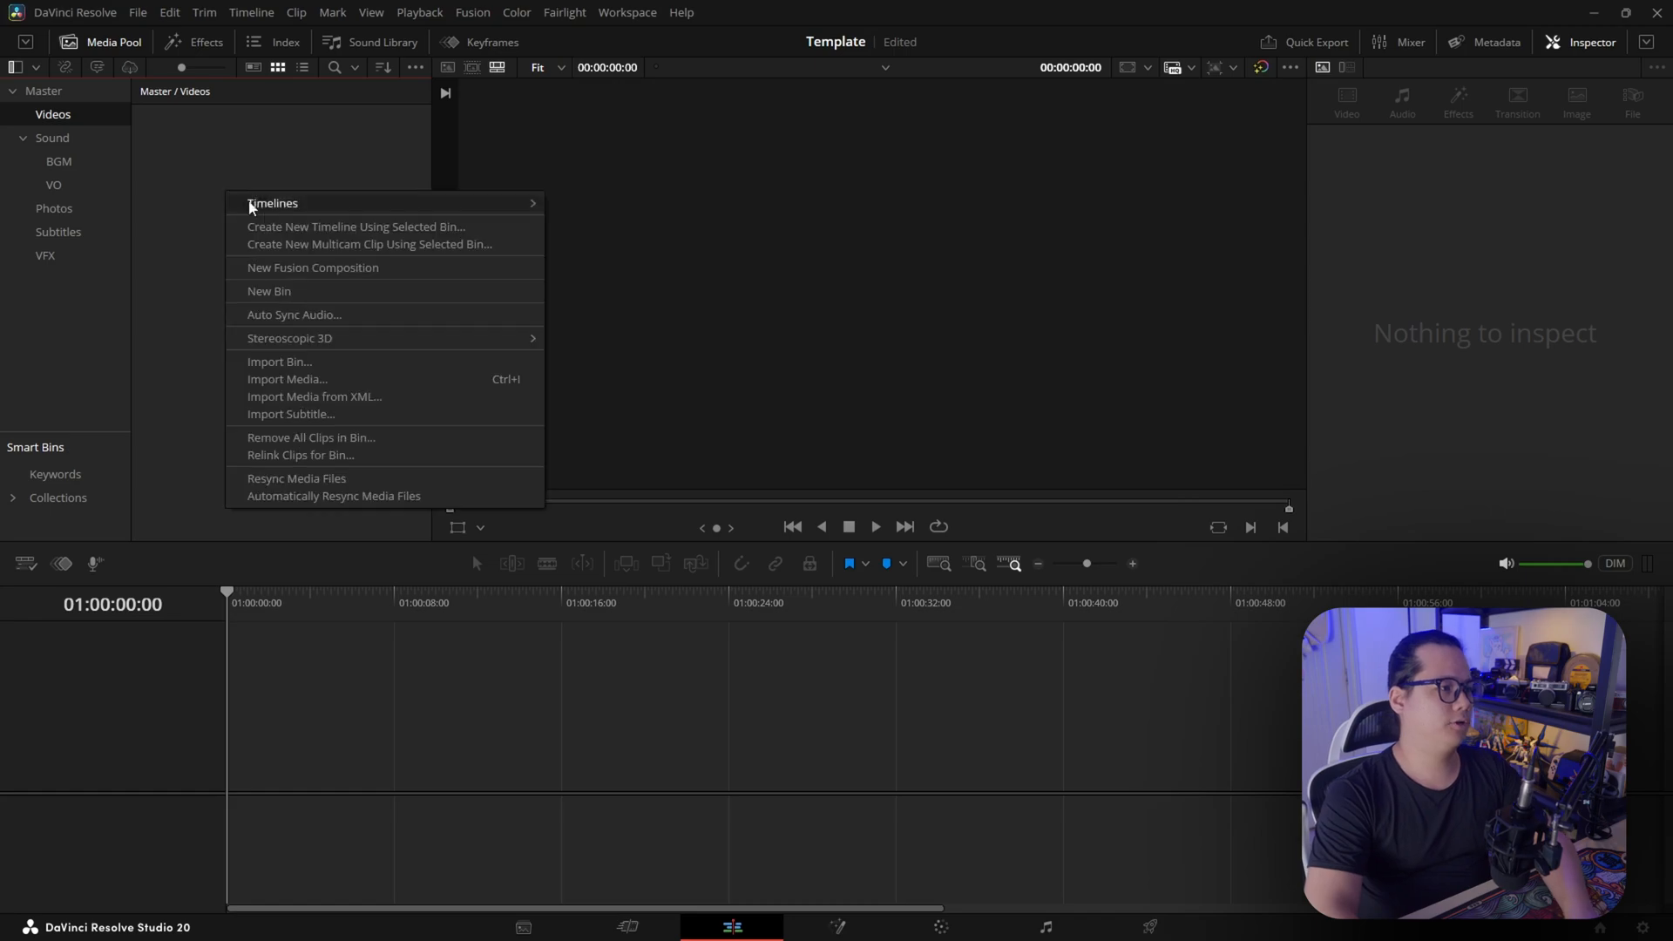
{"action": "left_click", "coordinate": [301, 290]}
{"action": "type", "text": "OB"}
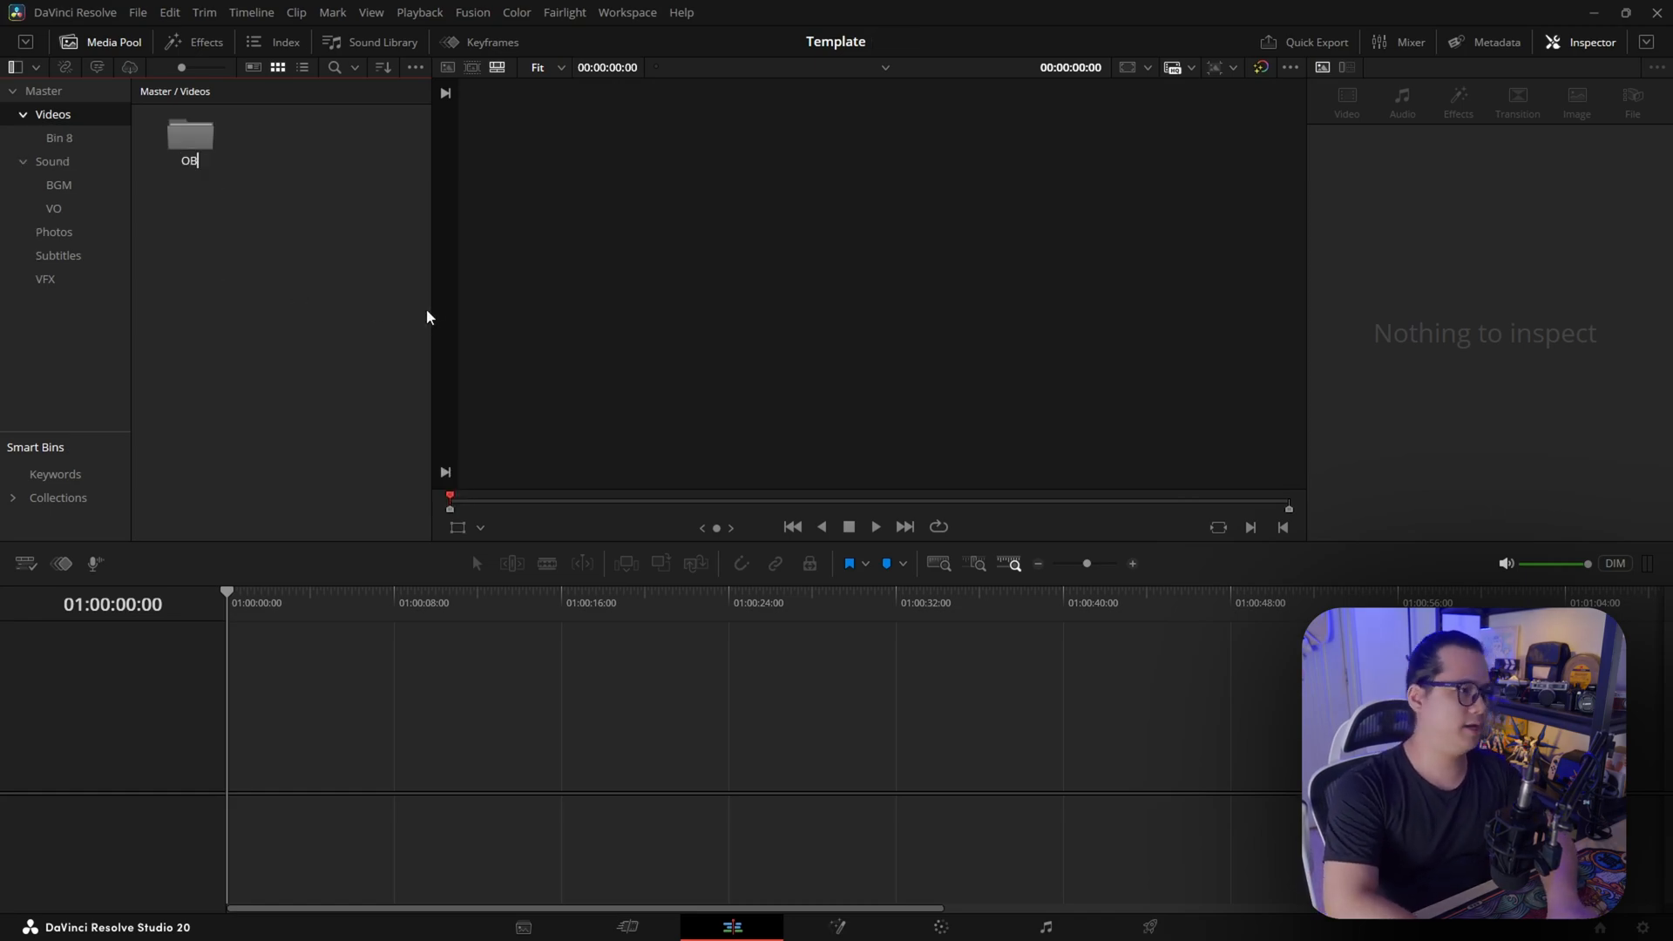
{"action": "type", "text": "S"}
{"action": "key", "text": "Return"}
Create a bin named Stockfootage inside the Videos bin
{"action": "right_click", "coordinate": [281, 171]}
{"action": "left_click", "coordinate": [391, 282]}
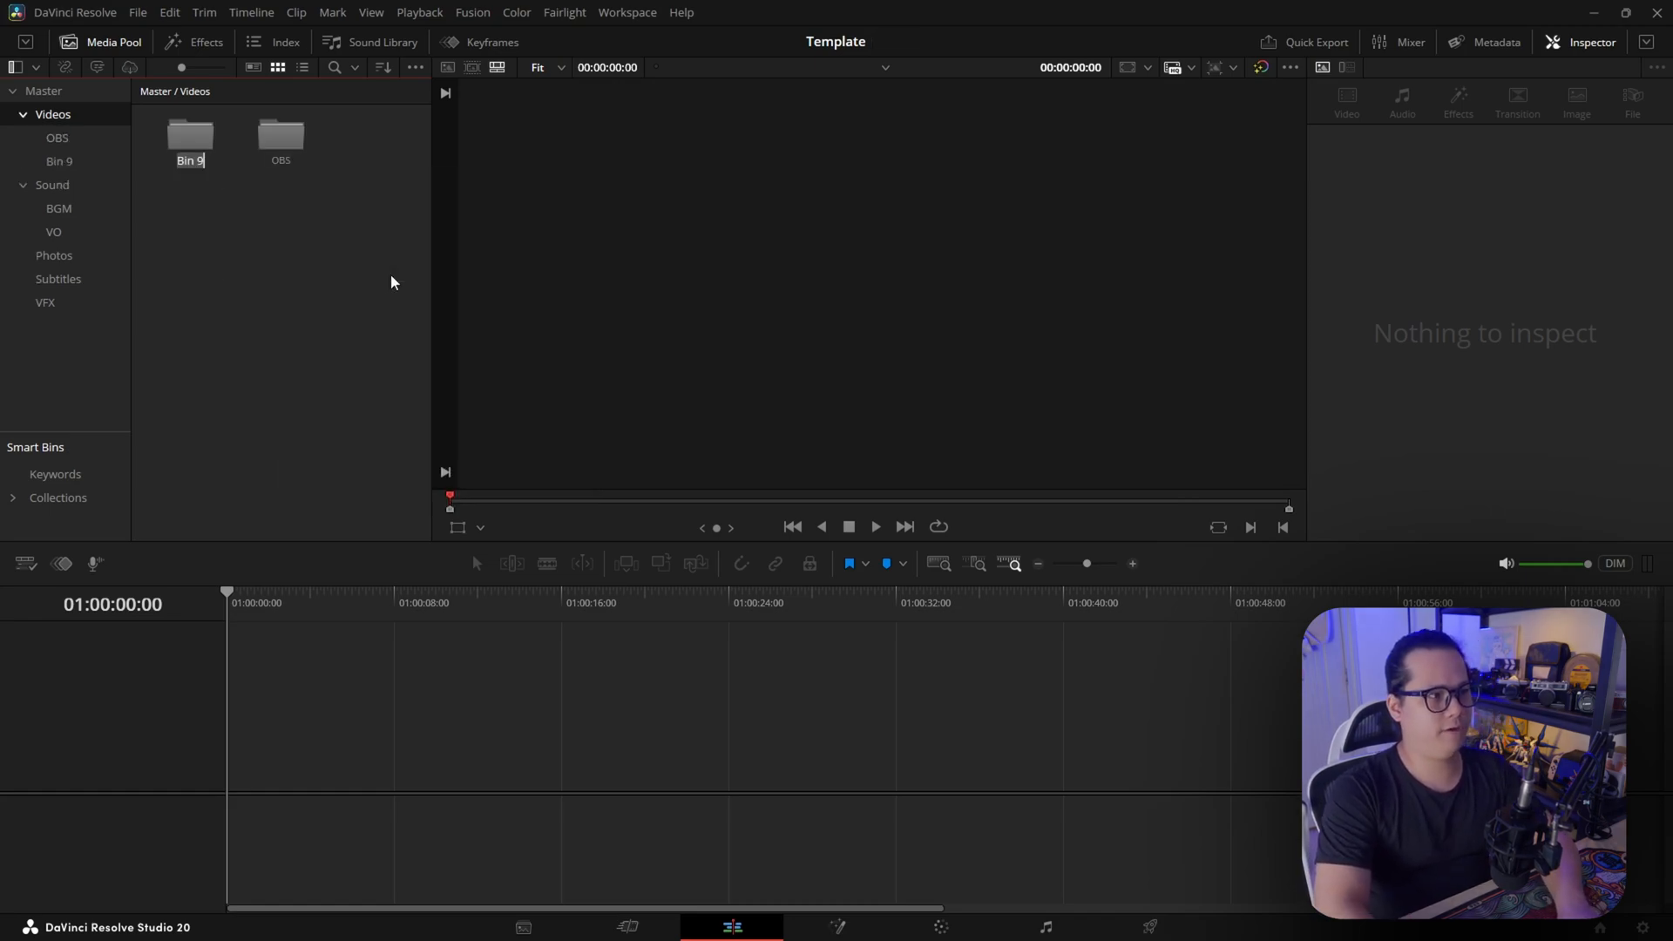
{"action": "type", "text": "S"}
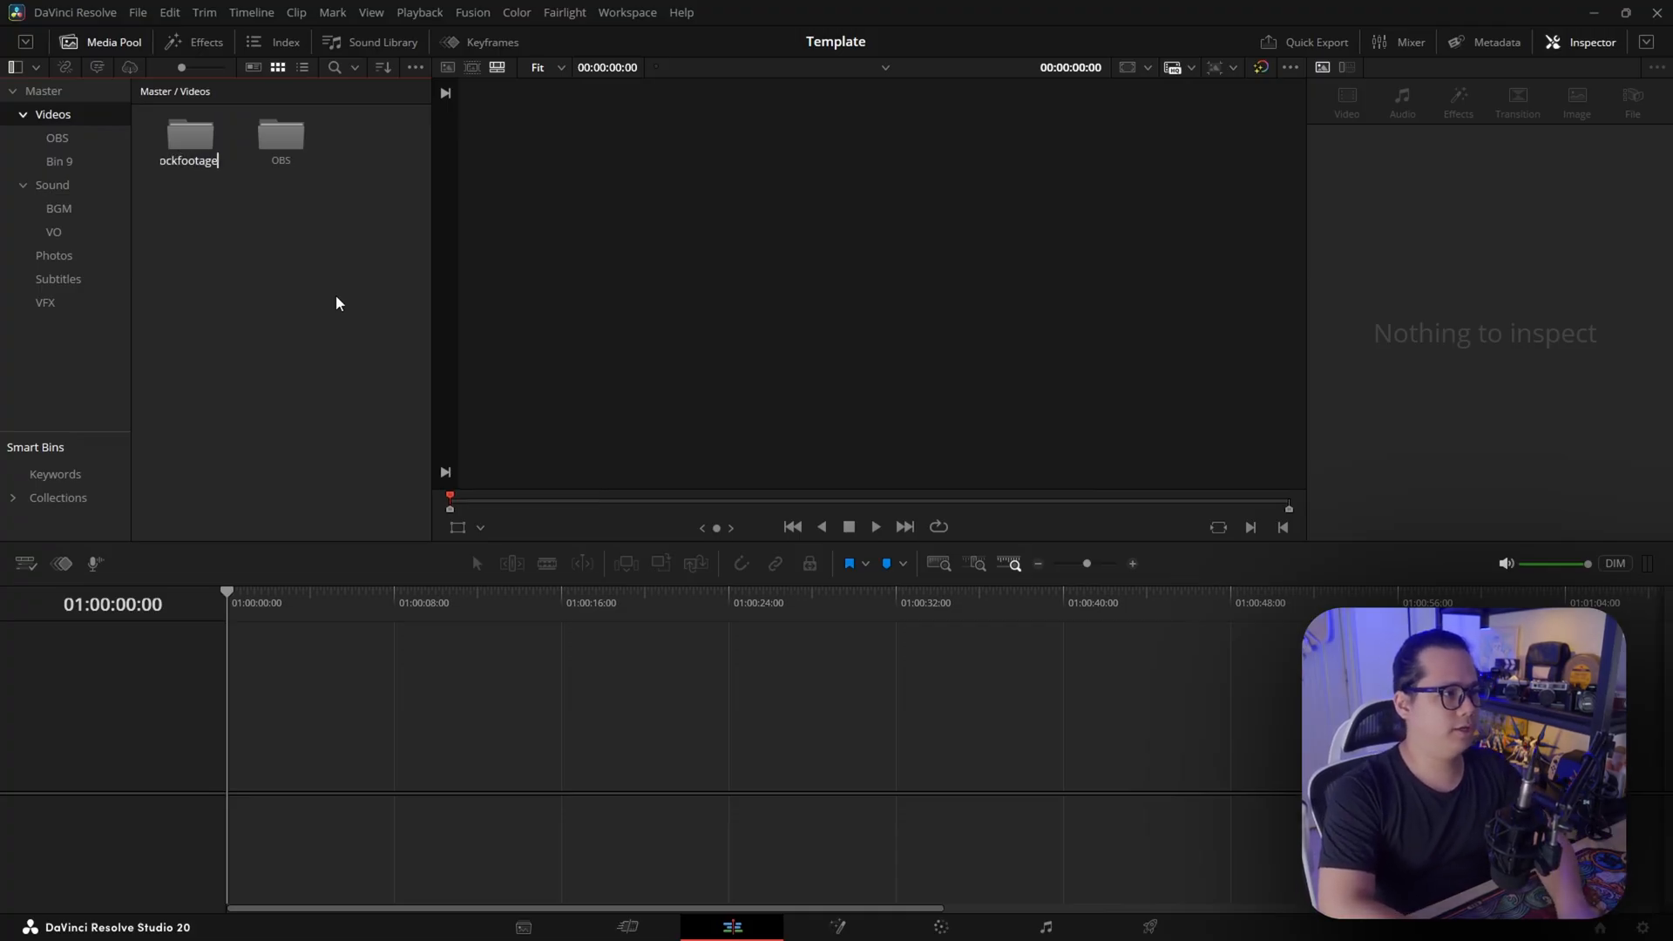
{"action": "type", "text": "tockfootage"}
{"action": "key", "text": "Return"}
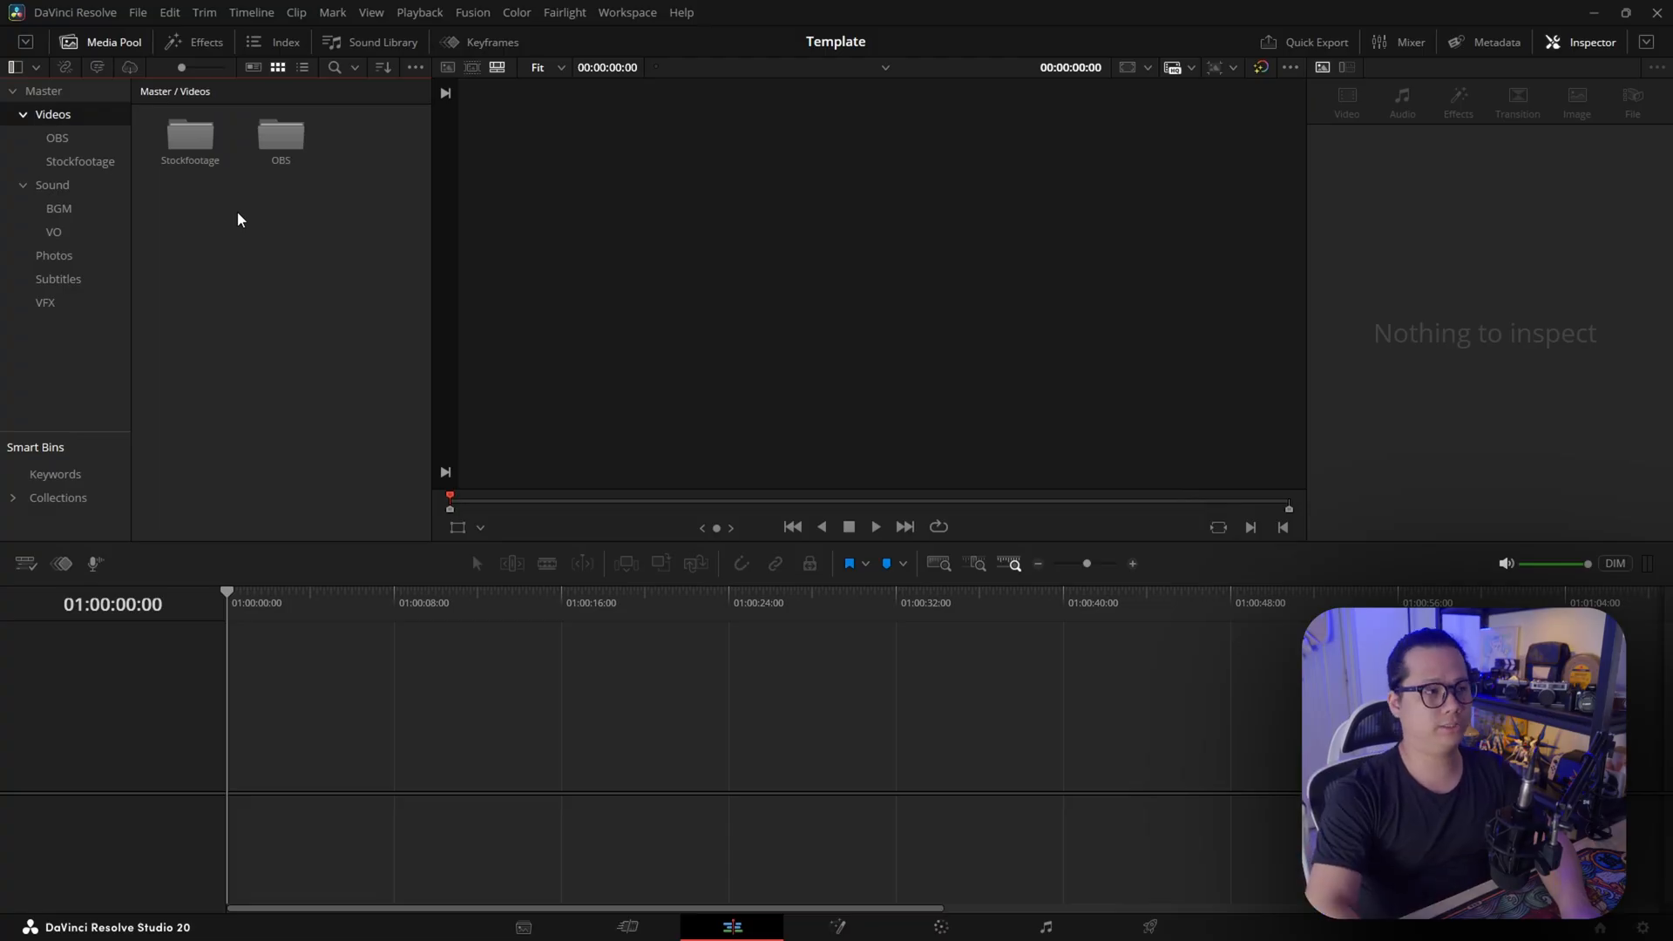
Create a bin named A-roll GH6 inside the Videos bin
{"action": "right_click", "coordinate": [242, 218]}
{"action": "left_click", "coordinate": [328, 321]}
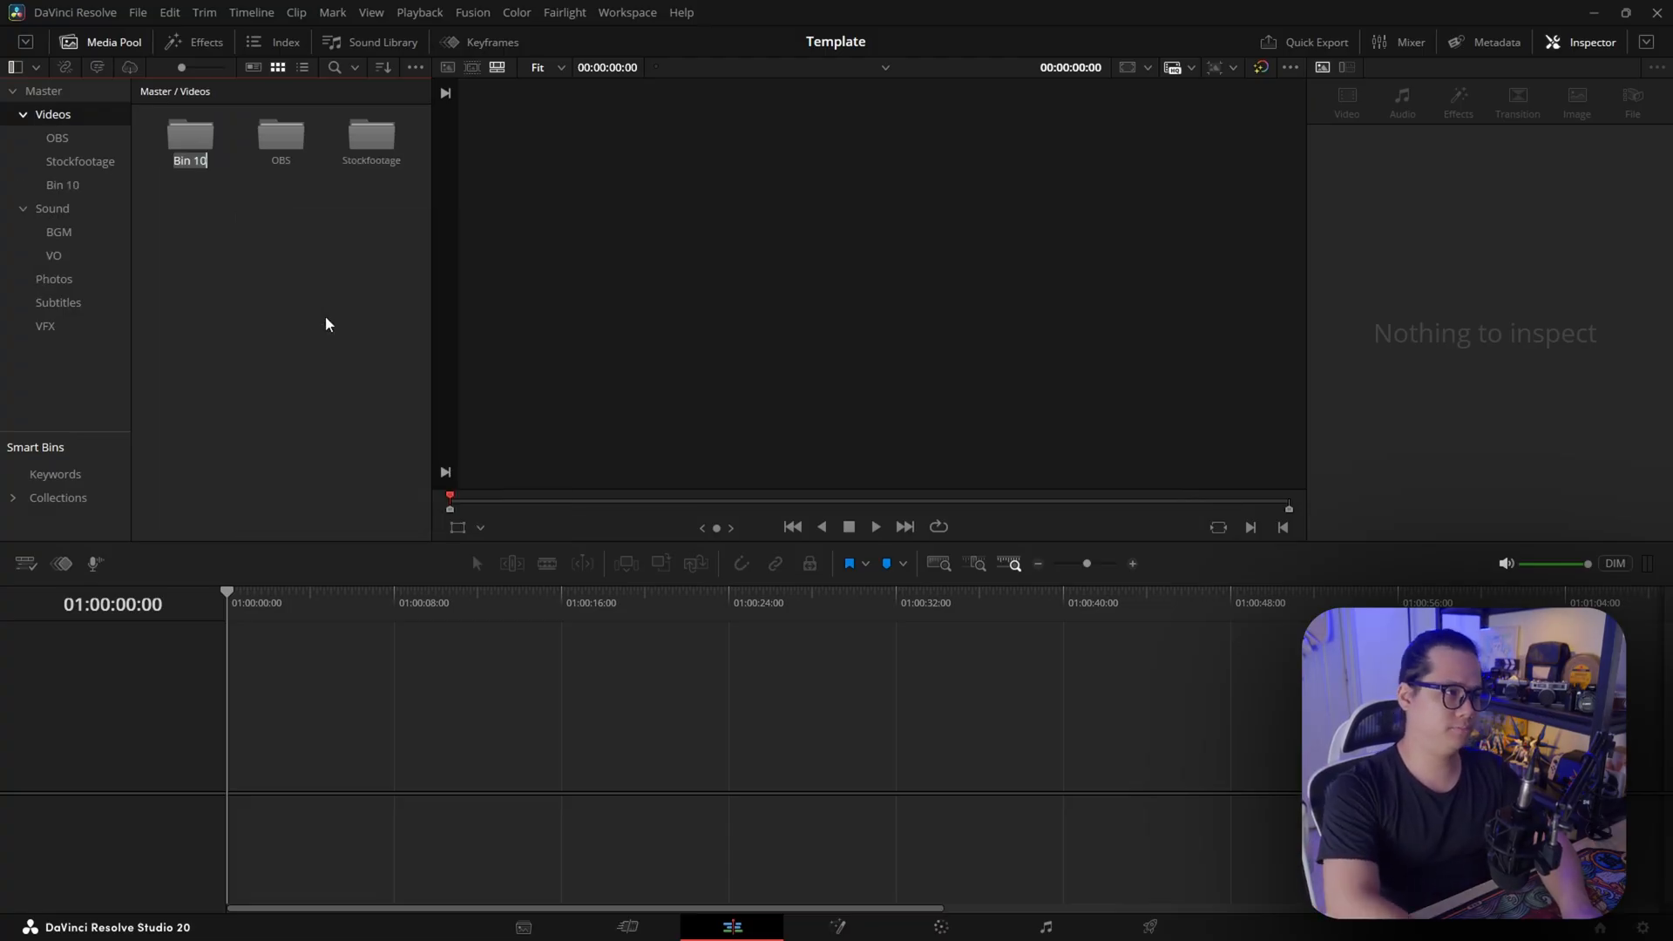
{"action": "type", "text": "A-roll GH6"}
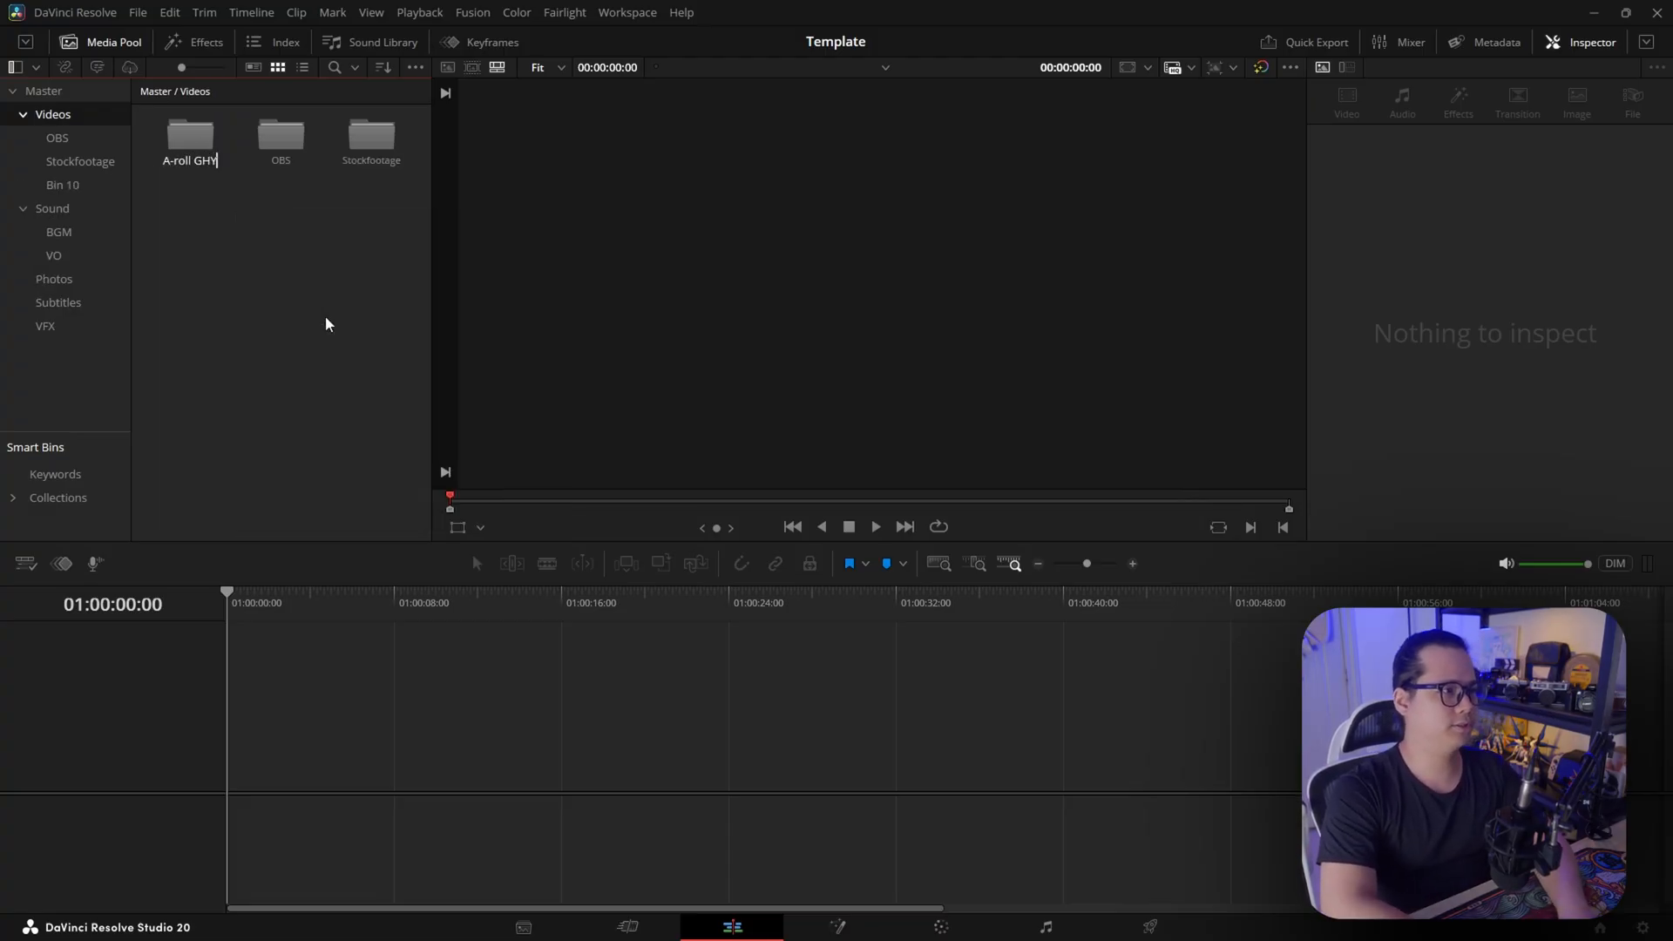
{"action": "type", "text": "6"}
{"action": "key", "text": "Return"}
Create a bin named B-roll 15PM inside the Videos bin
{"action": "right_click", "coordinate": [224, 230]}
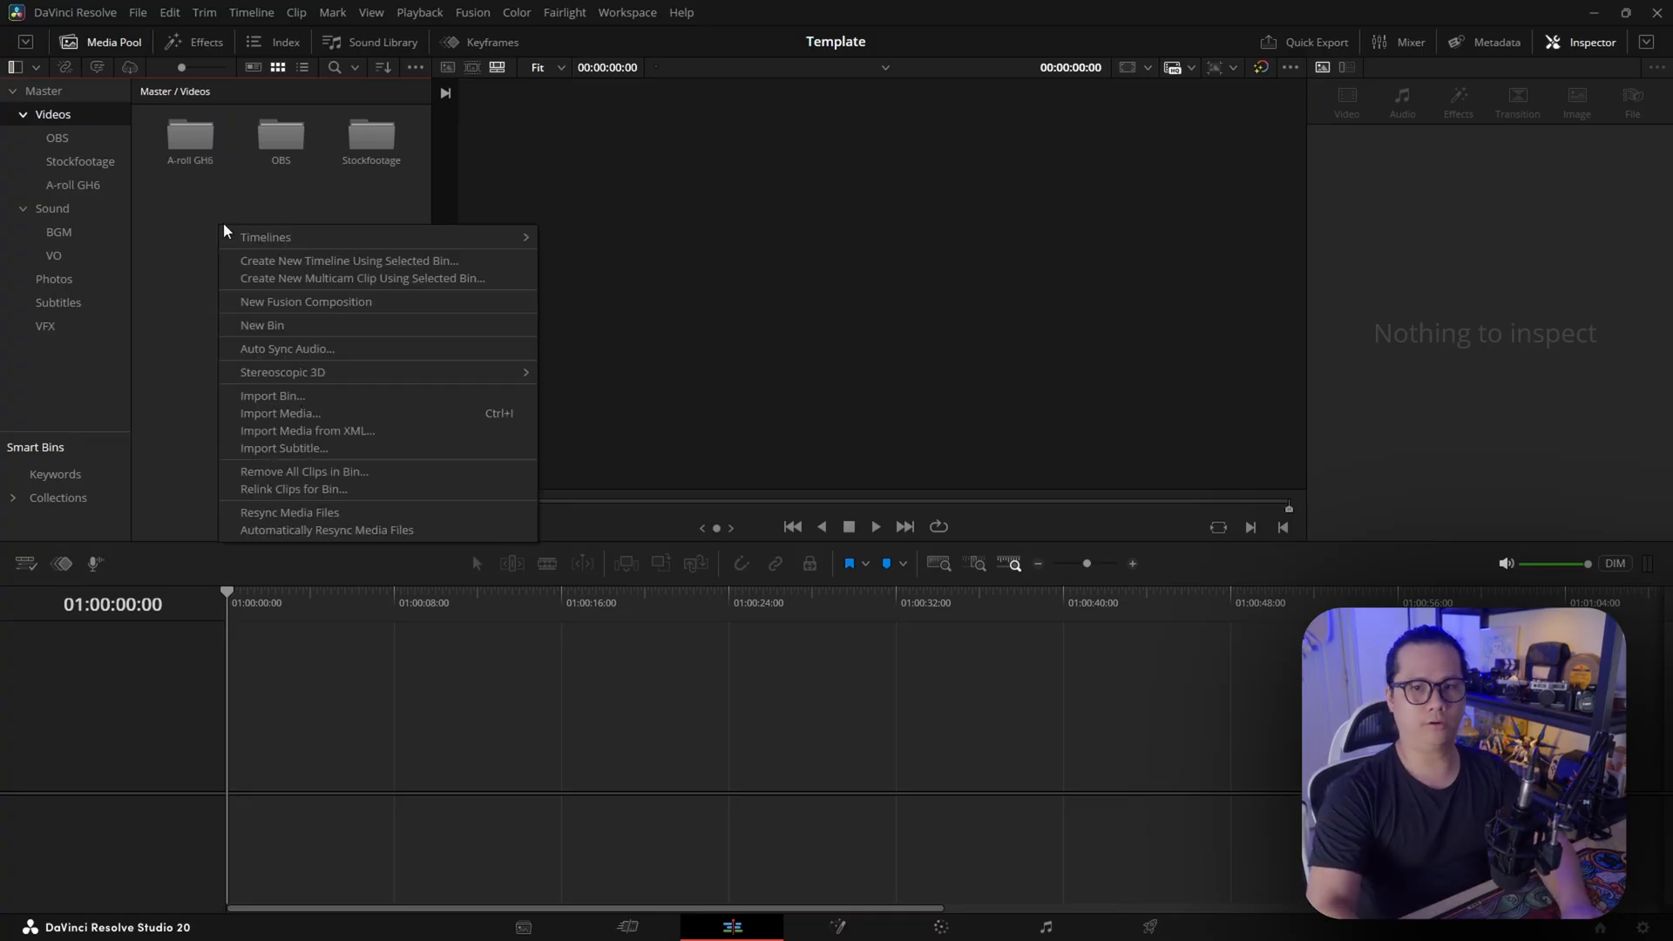
{"action": "left_click", "coordinate": [301, 326]}
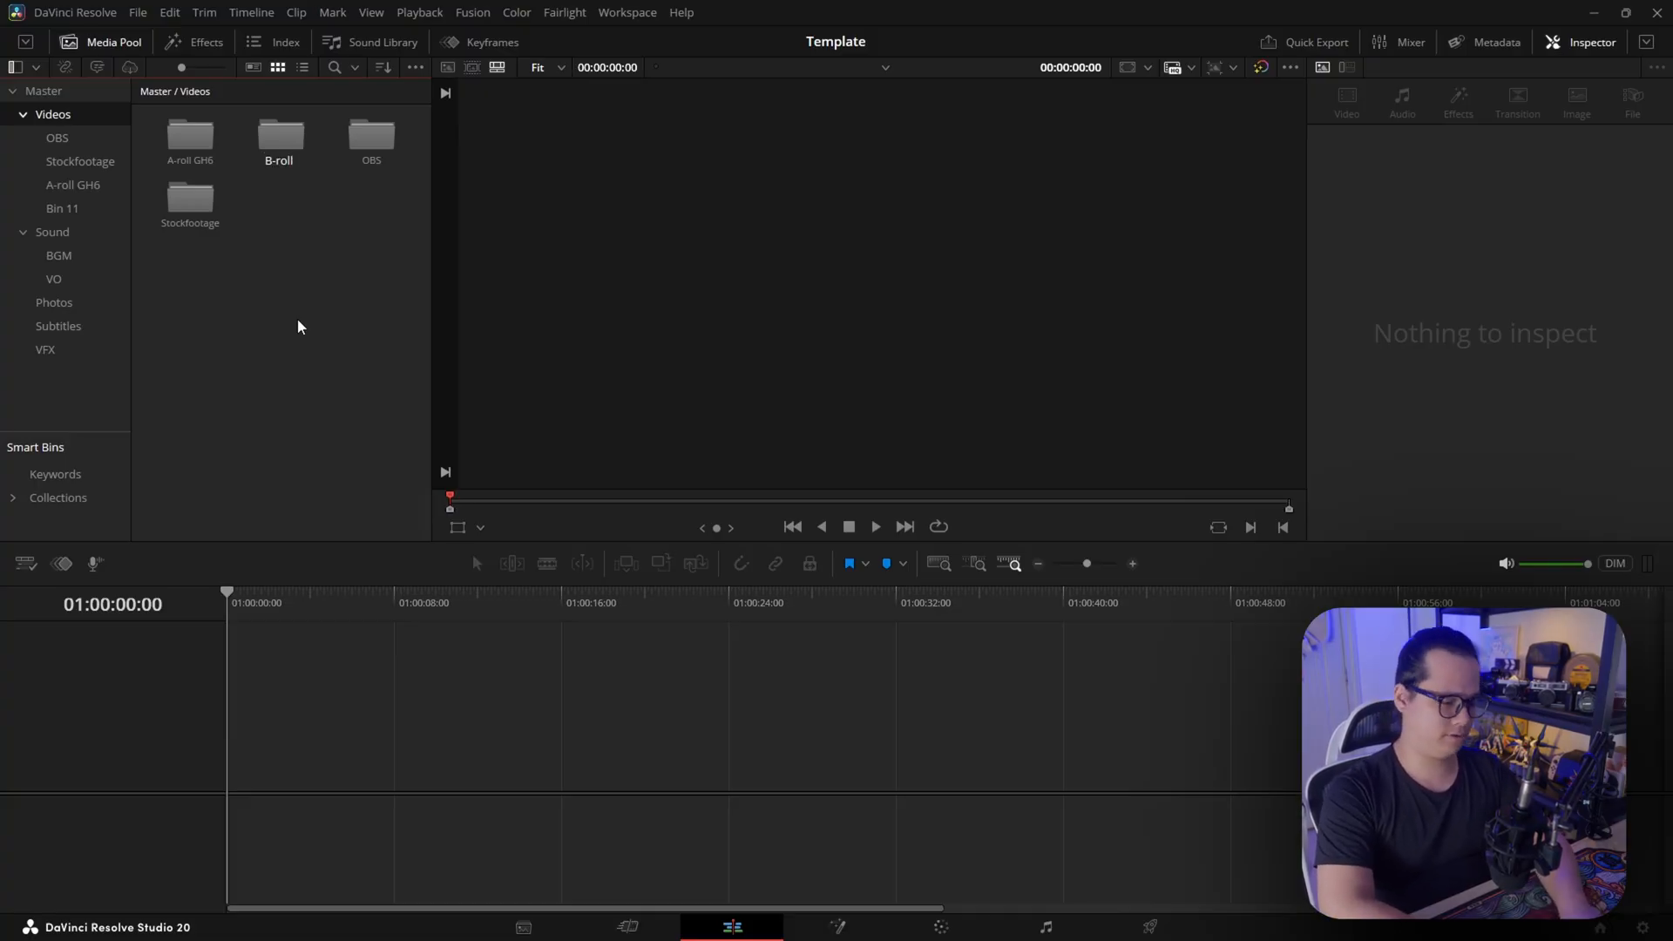
{"action": "type", "text": "B-roll 15P"}
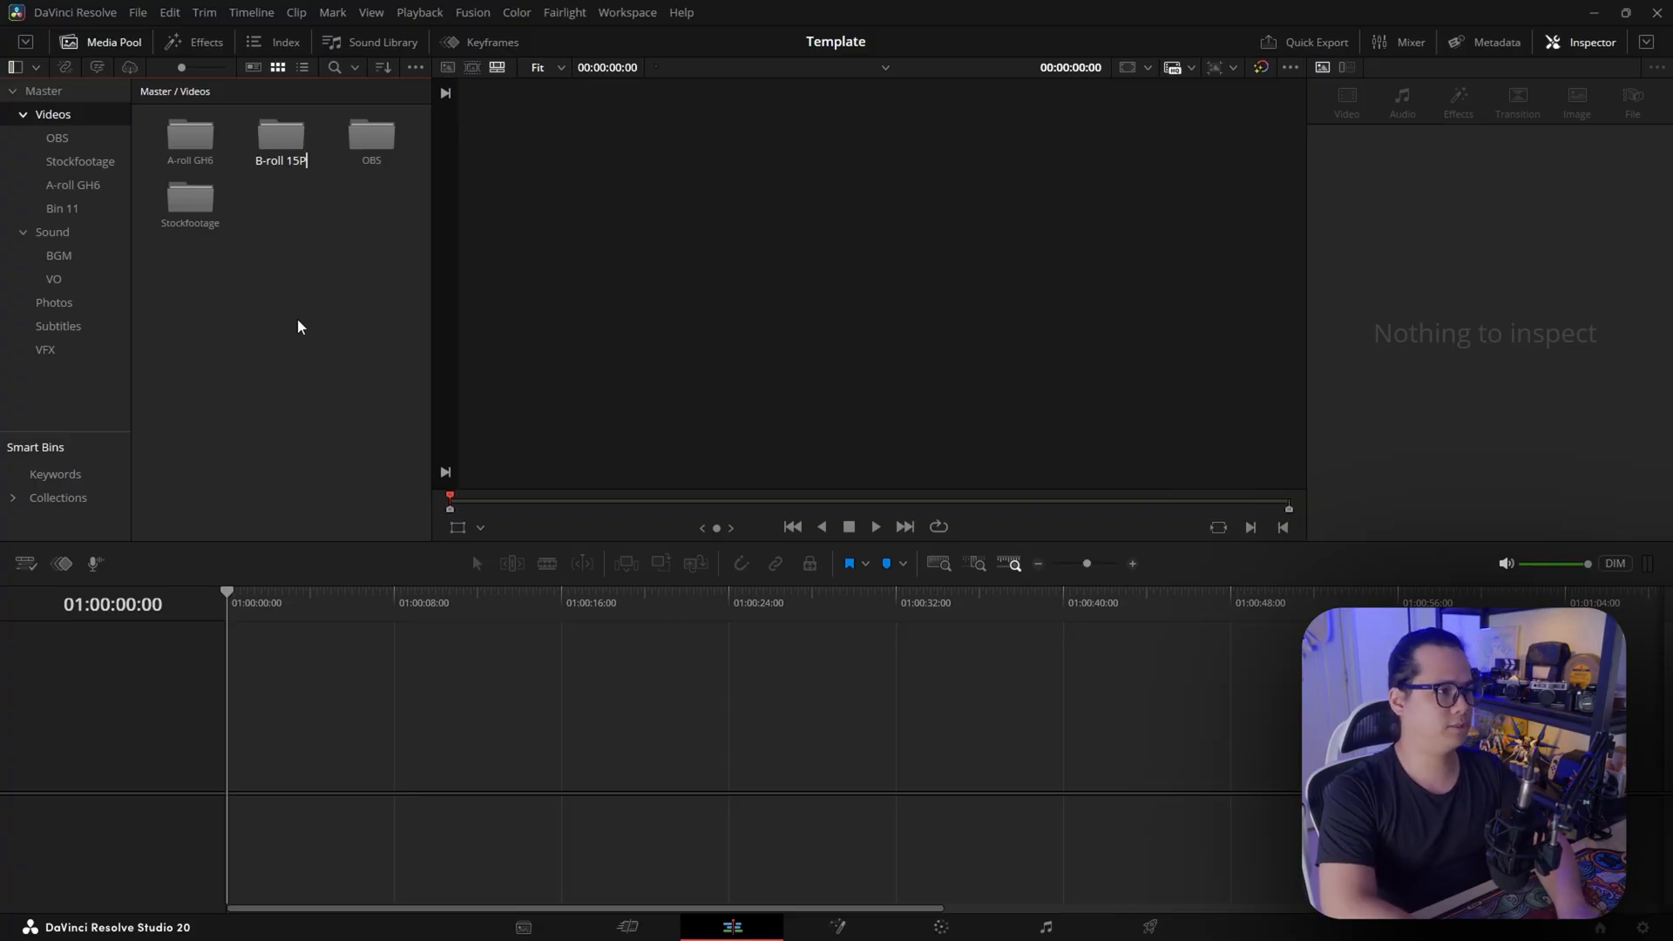
{"action": "type", "text": "M"}
Create a bin named SFX inside the Sound bin, alongside BGM and VO
{"action": "left_click", "coordinate": [53, 231]}
{"action": "left_click", "coordinate": [87, 256]}
{"action": "left_click", "coordinate": [97, 280]}
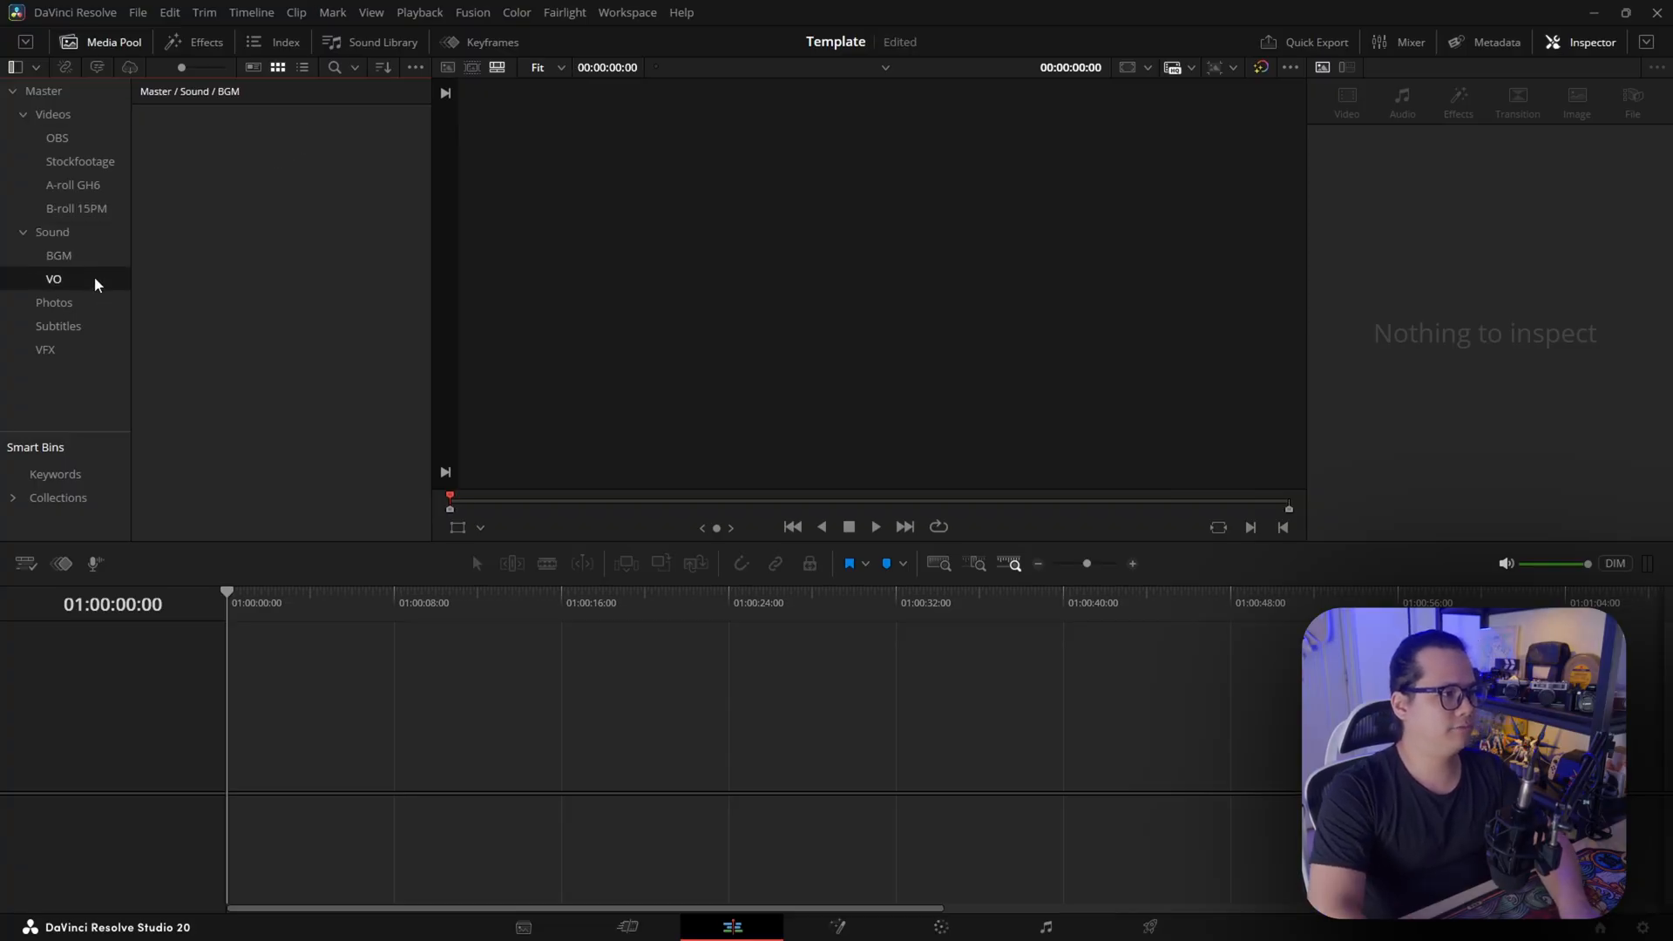
{"action": "left_click", "coordinate": [61, 230]}
{"action": "right_click", "coordinate": [244, 220]}
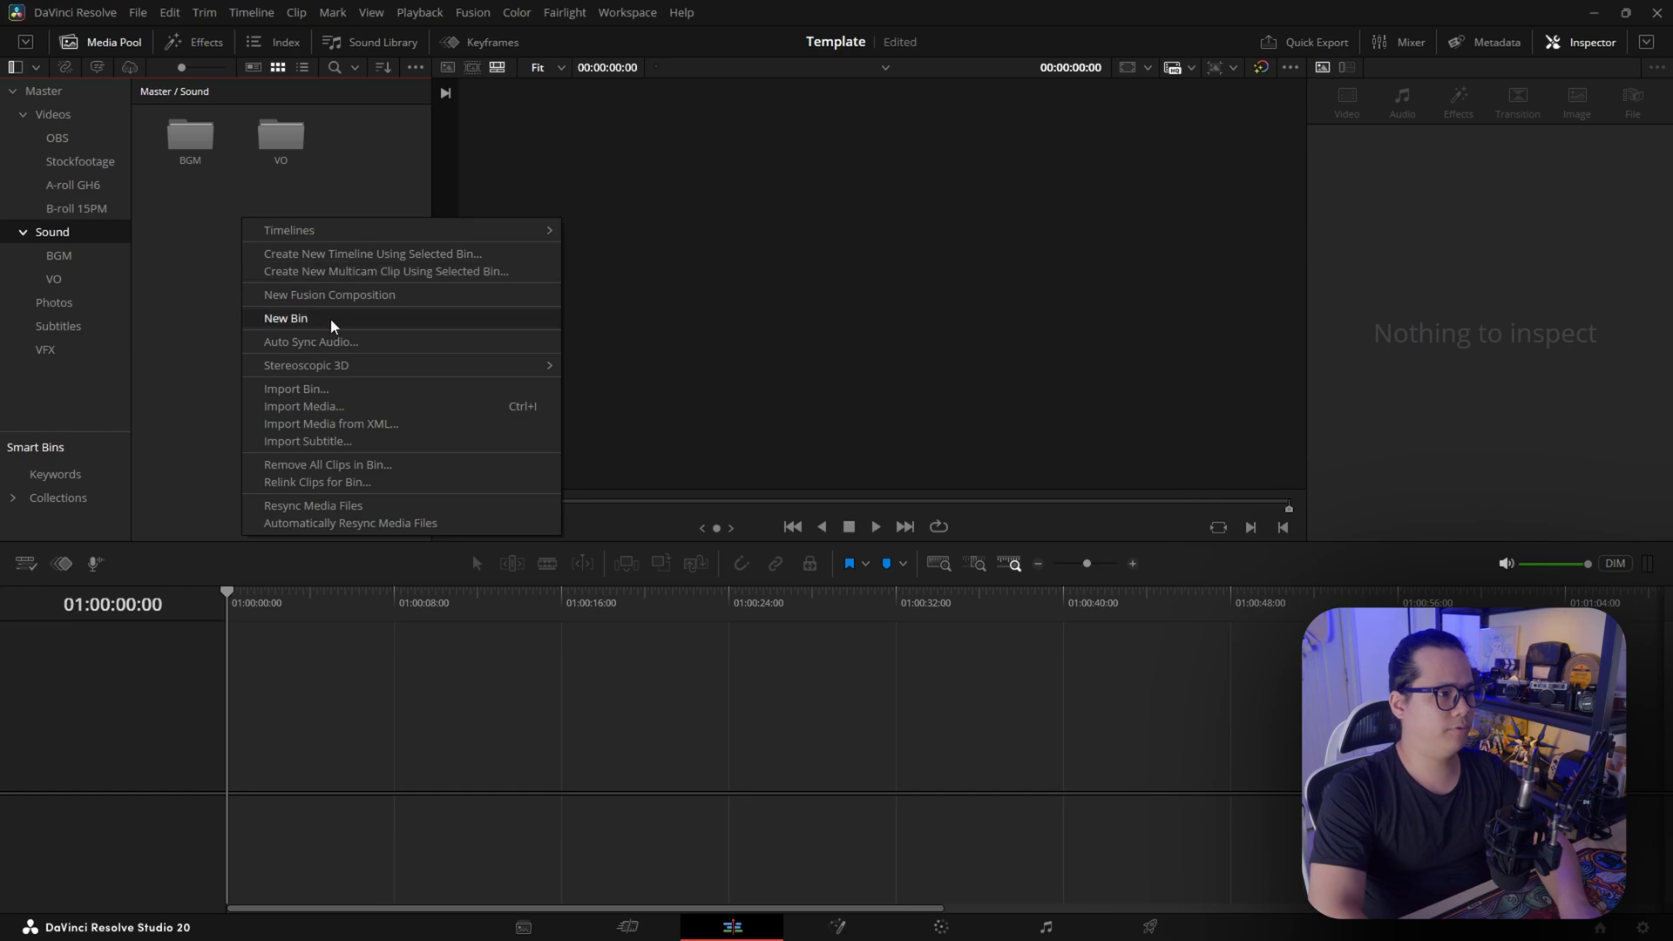
{"action": "left_click", "coordinate": [328, 318]}
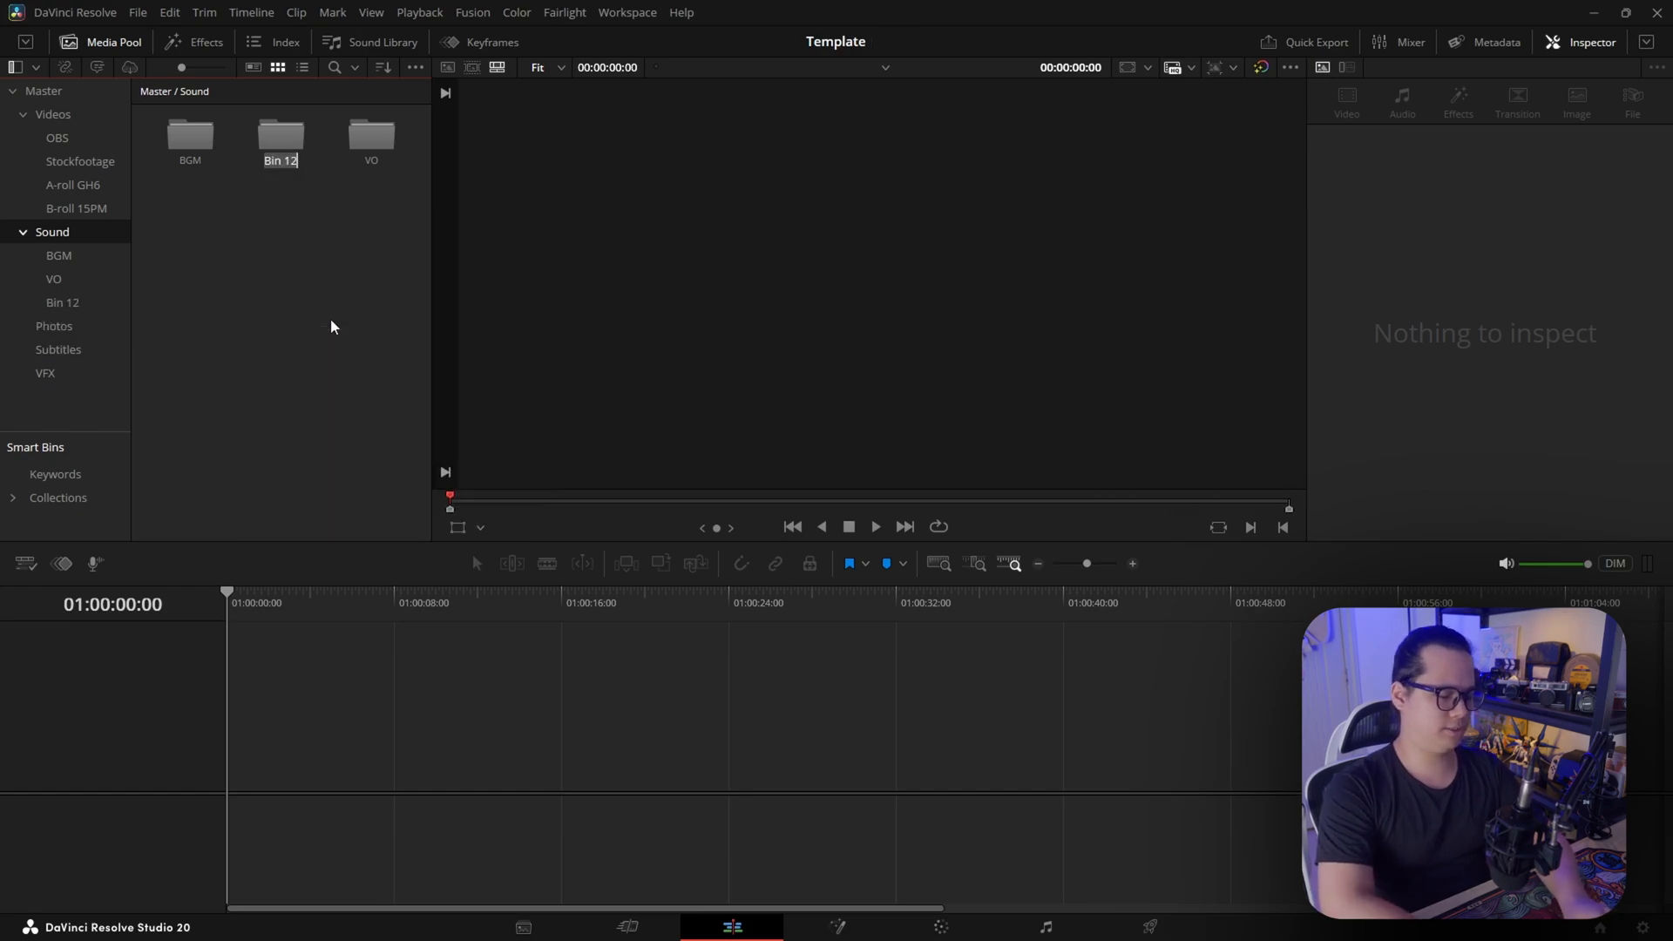
{"action": "type", "text": "SFX"}
{"action": "key", "text": "Return"}
Create a bin named GIFS inside the Photos bin
{"action": "left_click", "coordinate": [65, 328]}
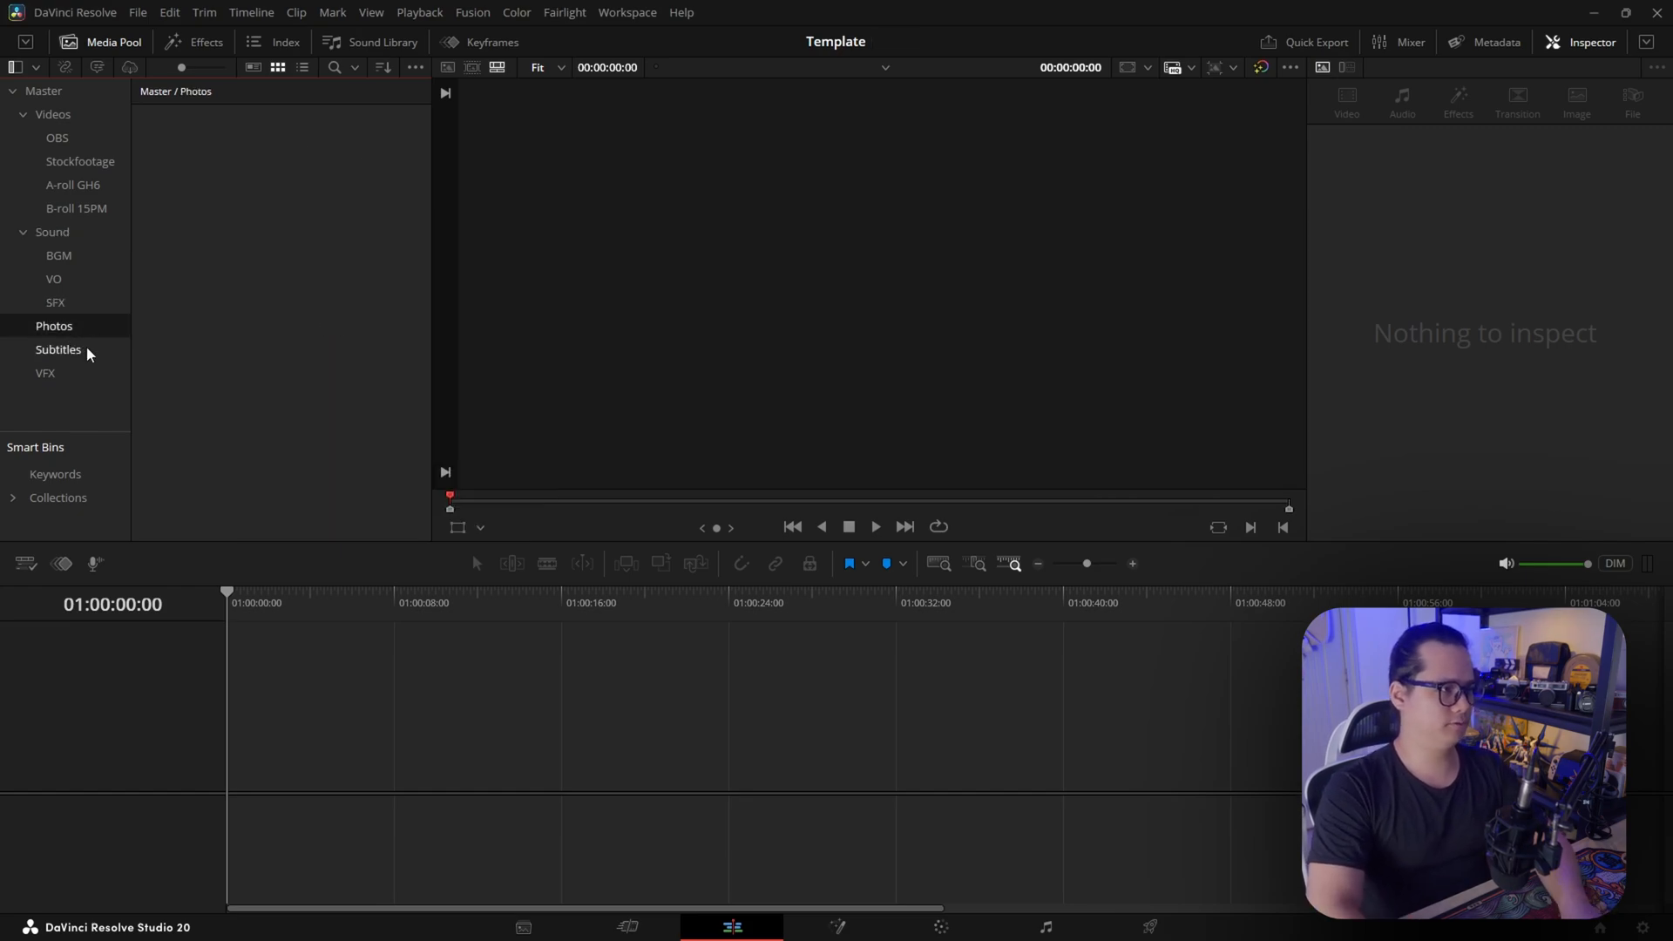
{"action": "right_click", "coordinate": [231, 190]}
{"action": "left_click", "coordinate": [313, 290]}
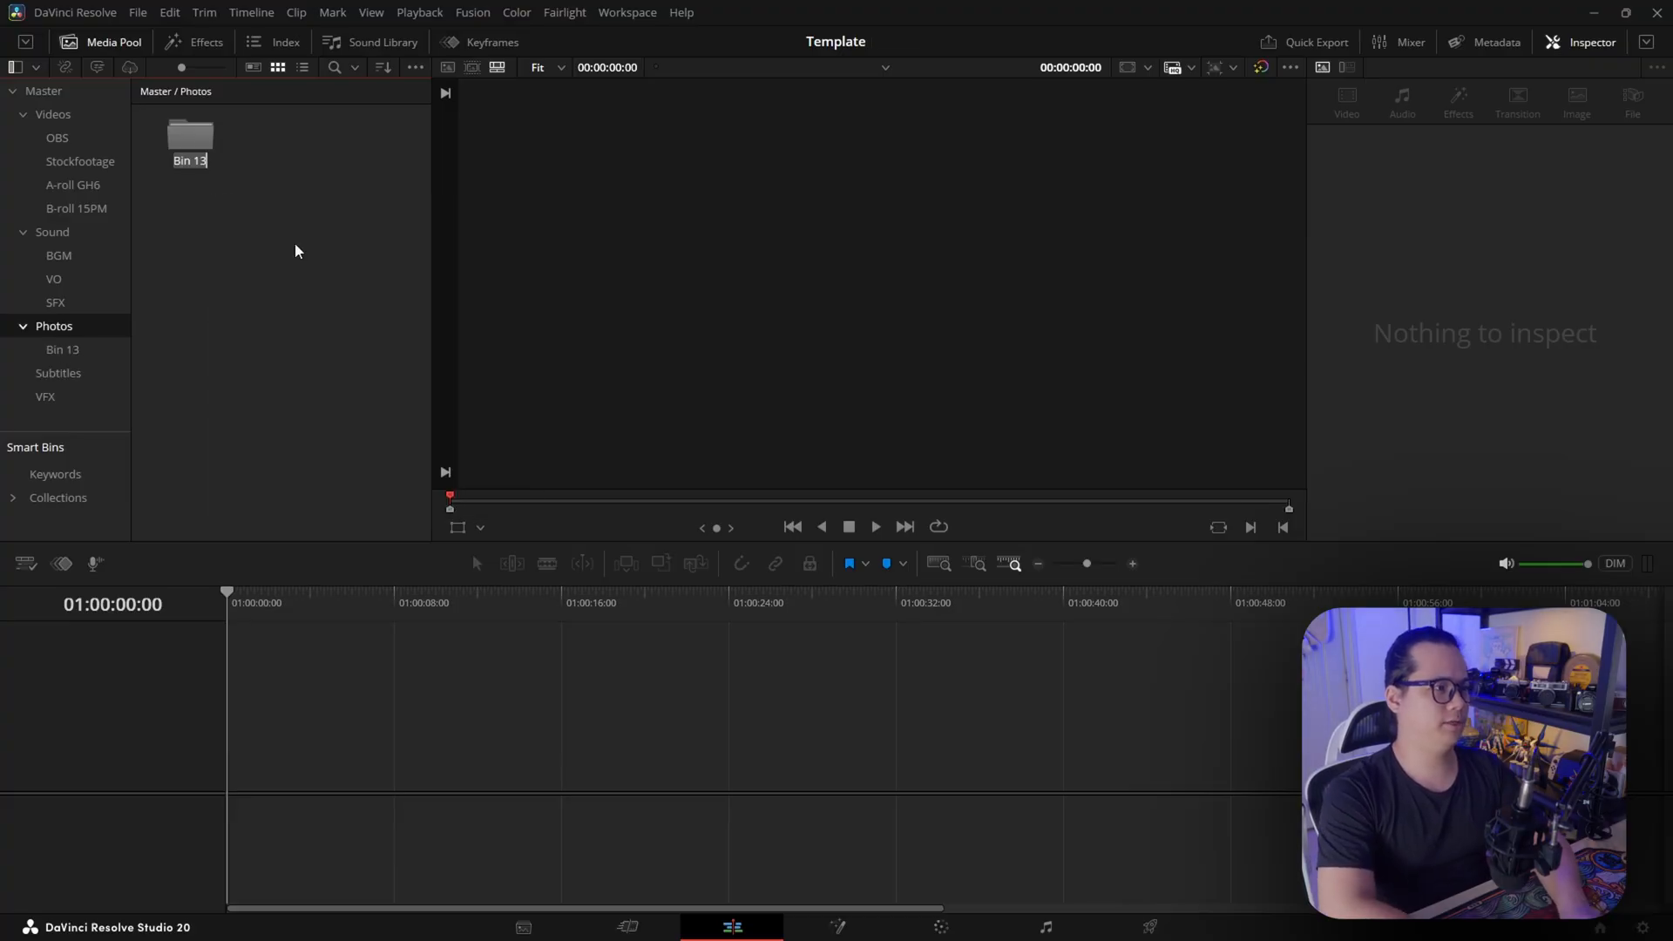
{"action": "type", "text": "GIFS"}
{"action": "key", "text": "Return"}
Create a bin named STILLS inside the Photos bin, alongside GIFS
{"action": "right_click", "coordinate": [297, 251]}
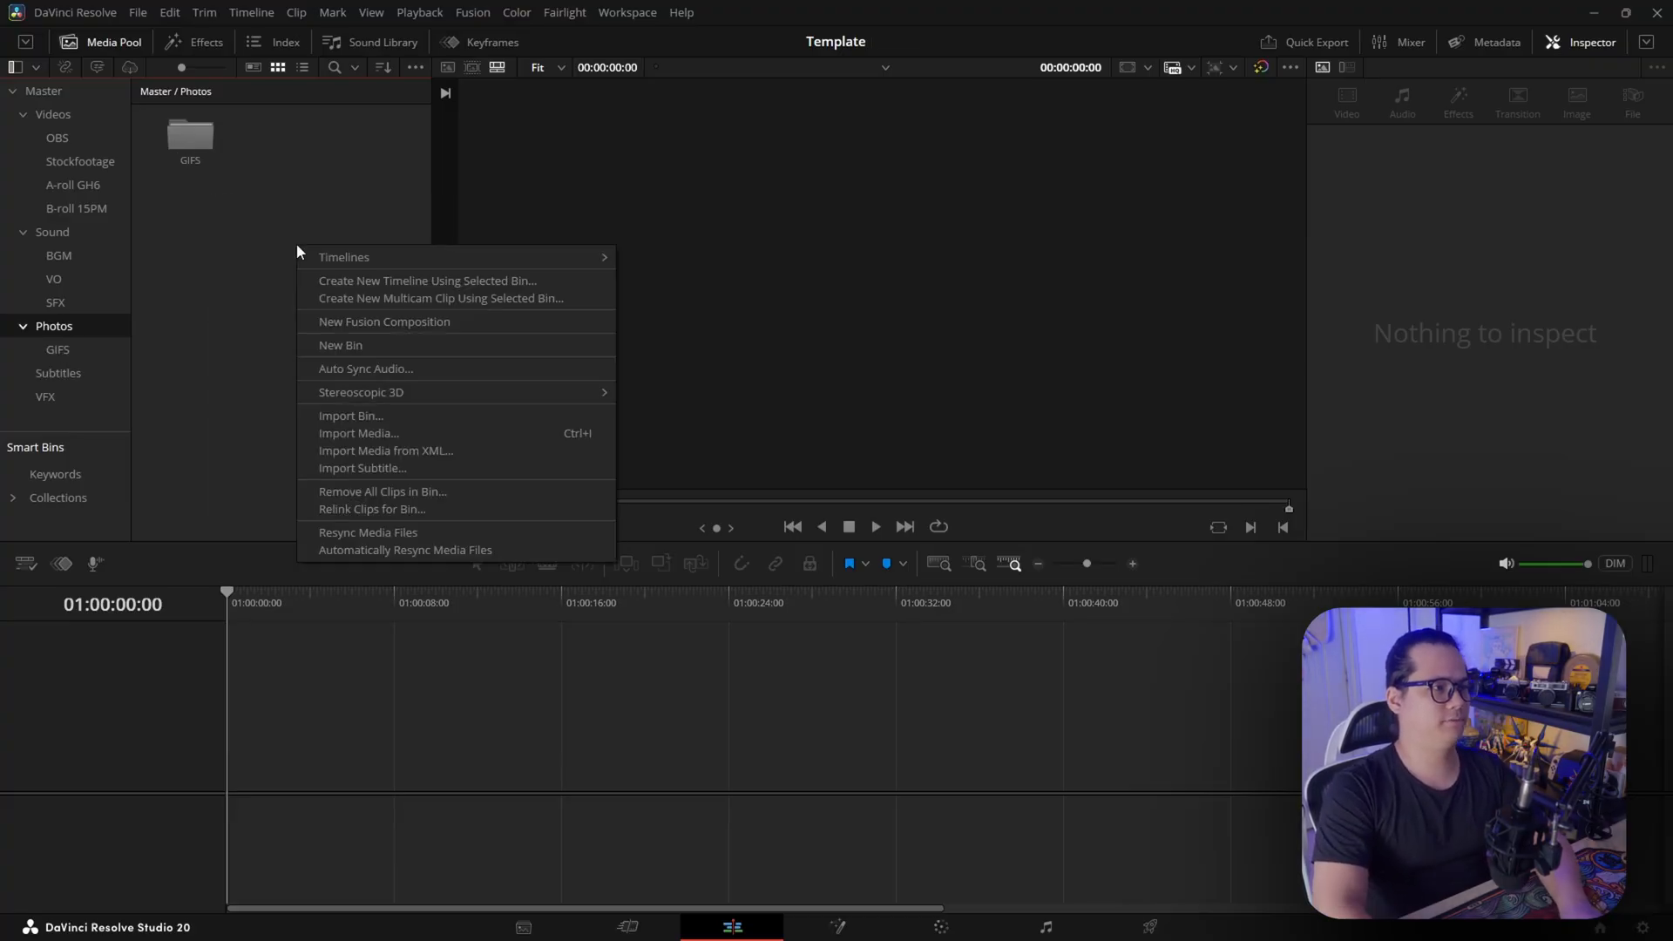
{"action": "key", "text": "Escape"}
{"action": "right_click", "coordinate": [254, 287]}
{"action": "left_click", "coordinate": [312, 384]}
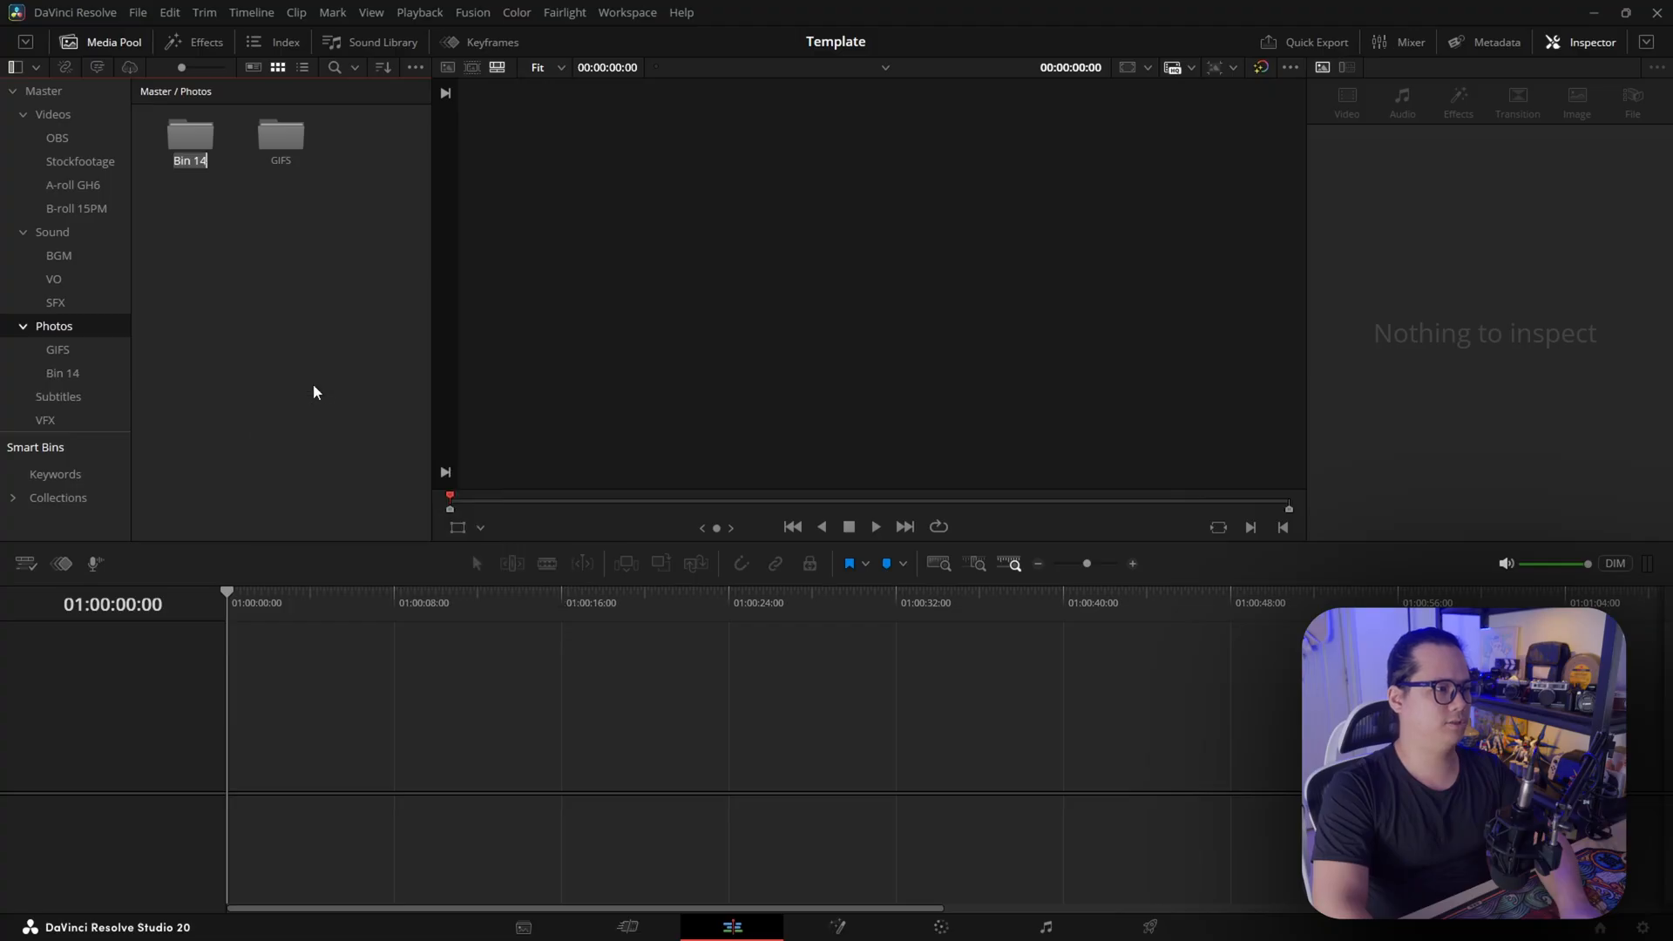
{"action": "type", "text": "ST"}
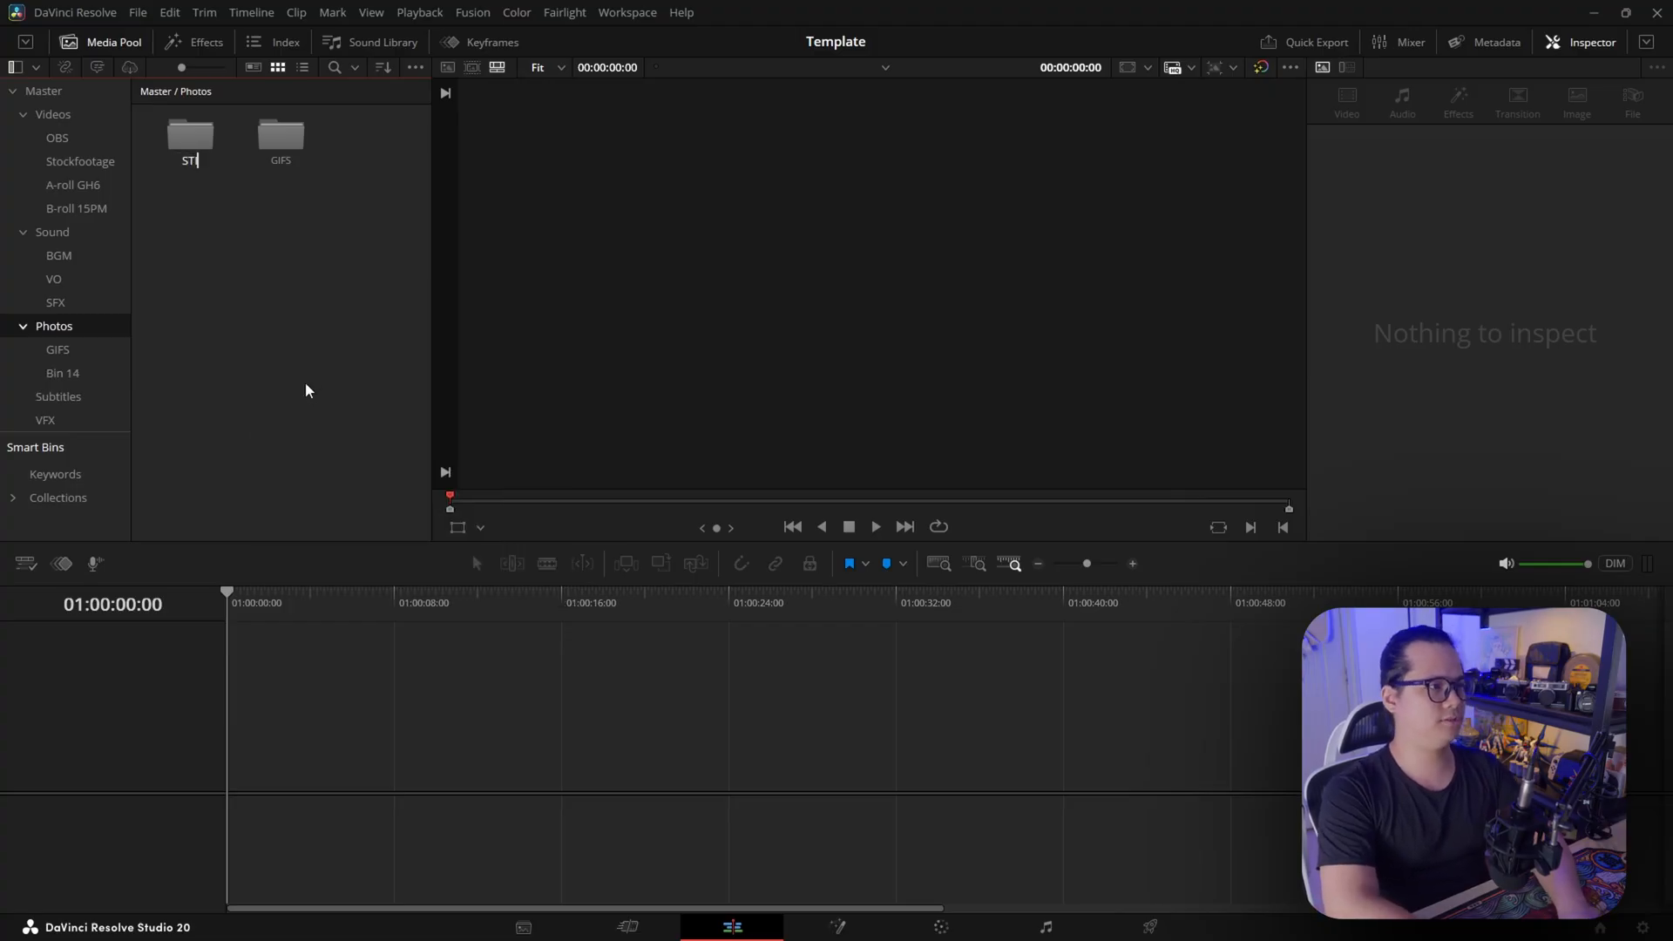
{"action": "type", "text": "ILLS"}
{"action": "key", "text": "Return"}
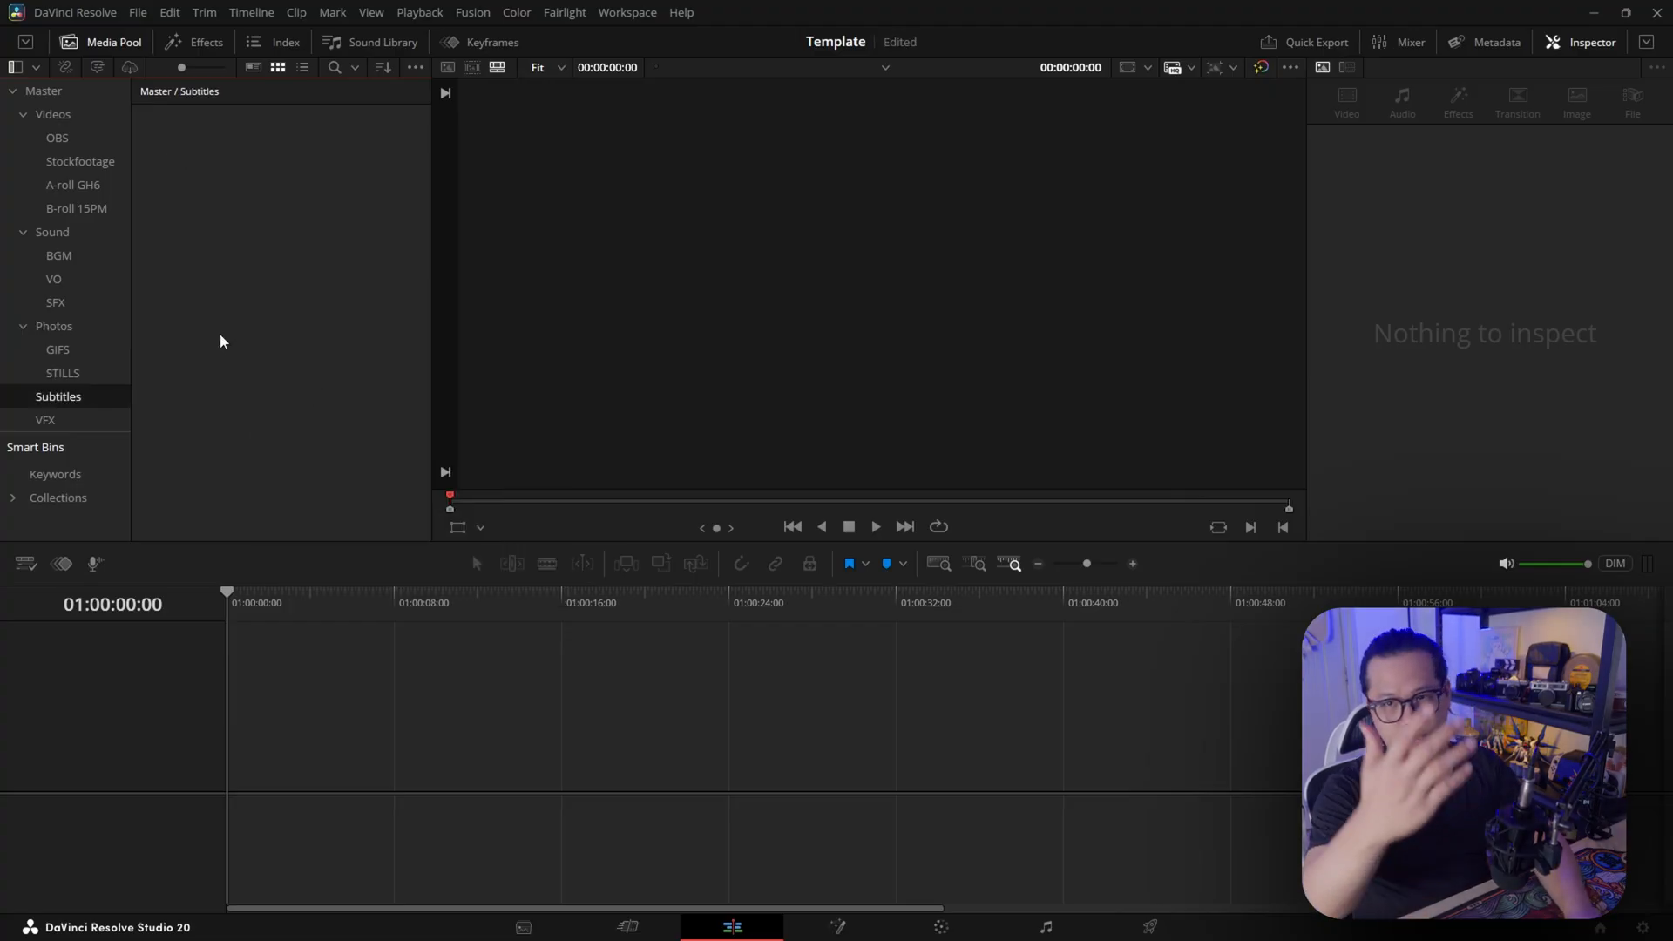
Create a new bin inside Videos and move it out to the Master level
{"action": "left_click", "coordinate": [44, 421]}
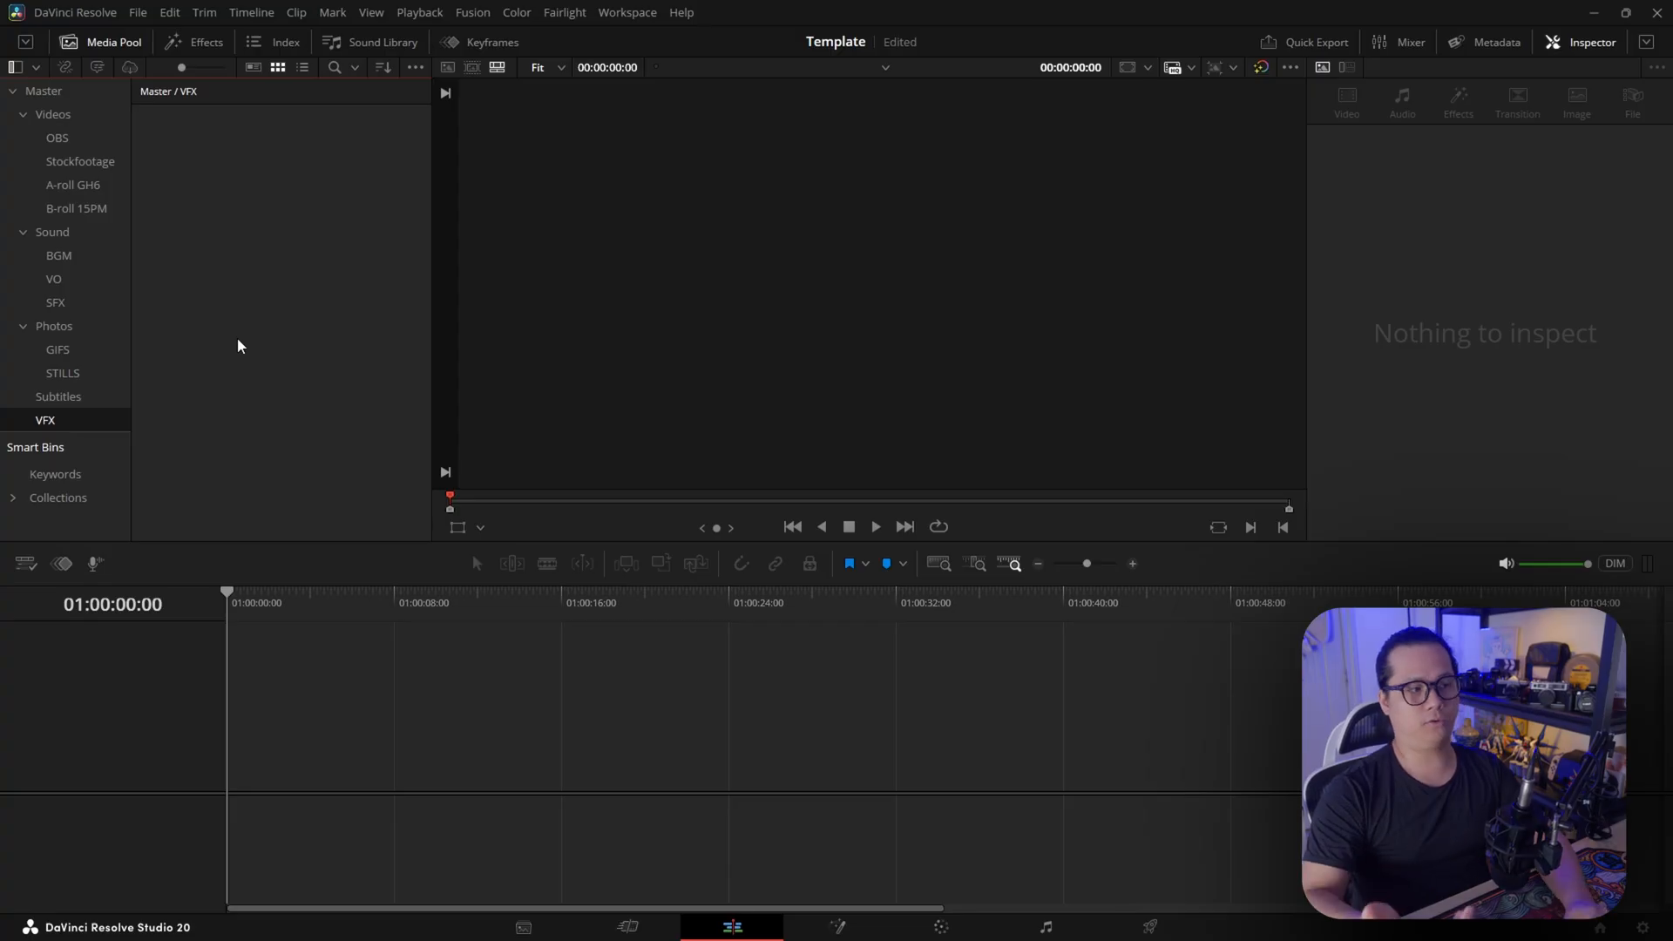
{"action": "left_click", "coordinate": [52, 114]}
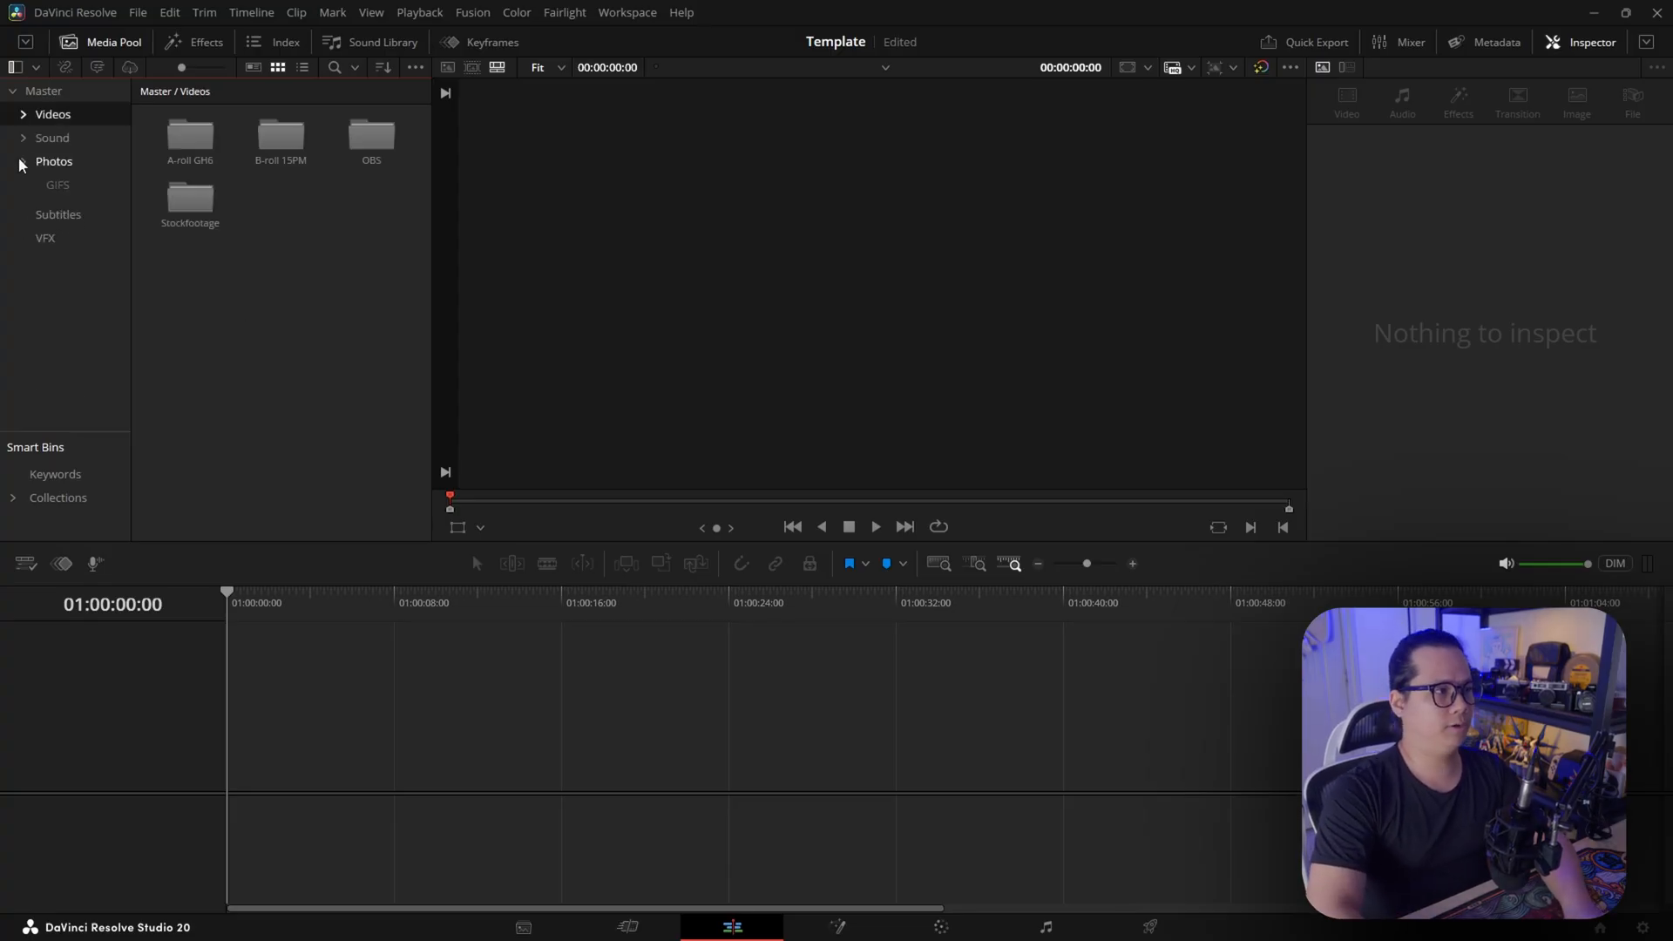
{"action": "right_click", "coordinate": [62, 266]}
{"action": "left_click", "coordinate": [122, 286]}
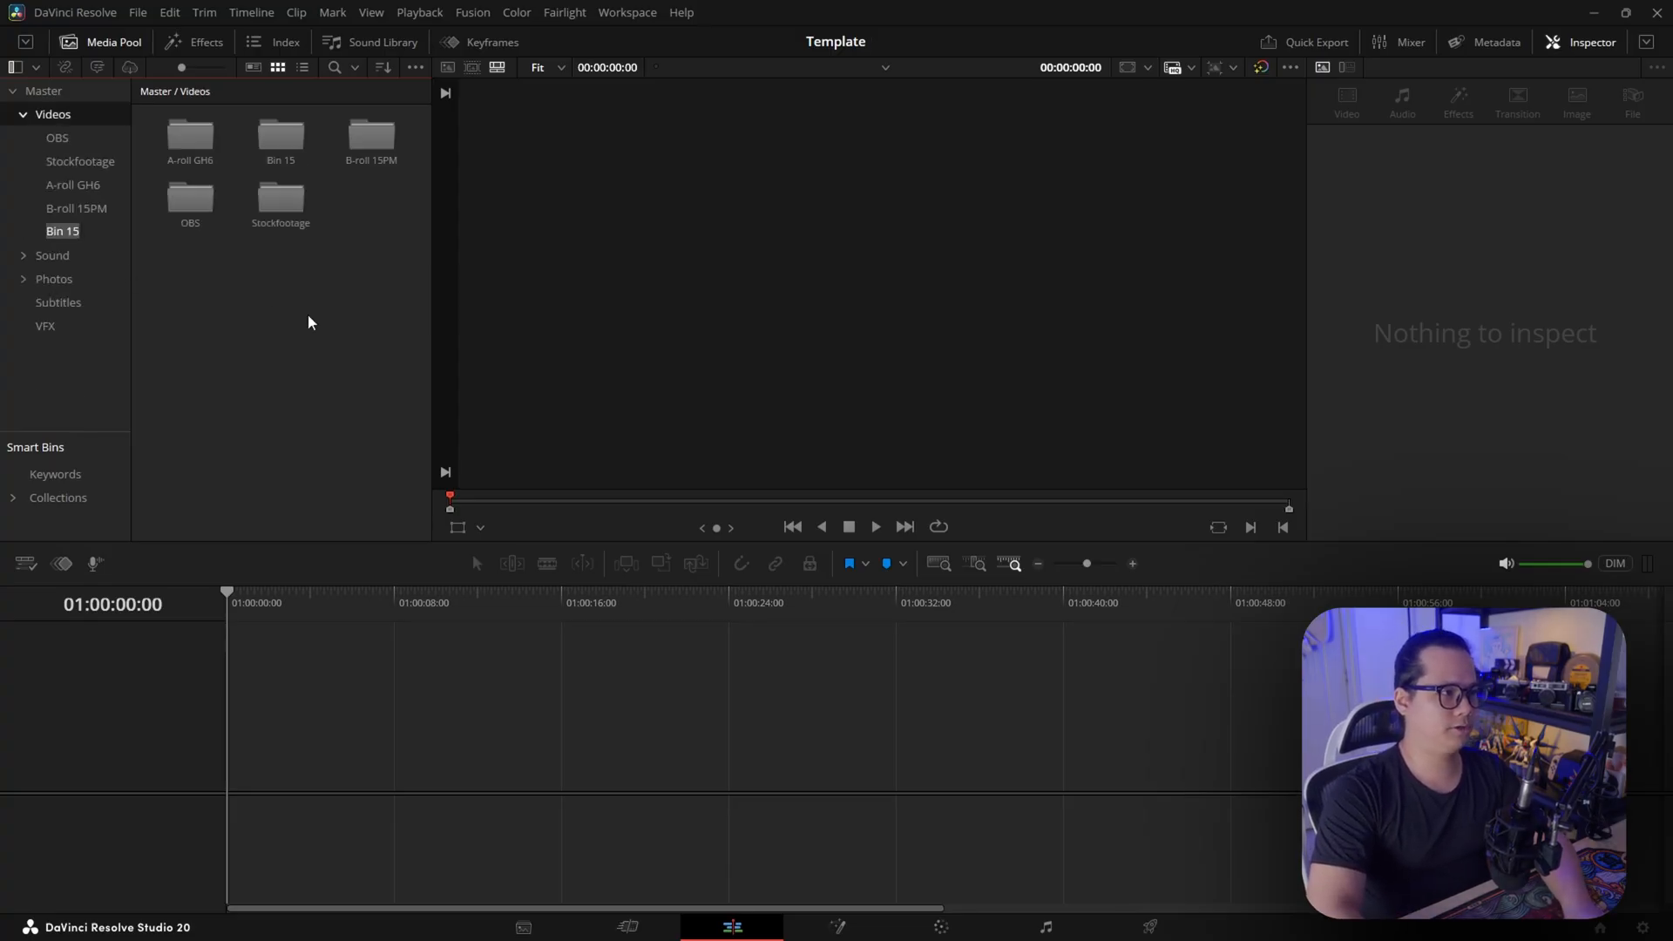
{"action": "key", "text": "Return"}
{"action": "left_click_drag", "start_coordinate": [78, 233], "coordinate": [26, 92]}
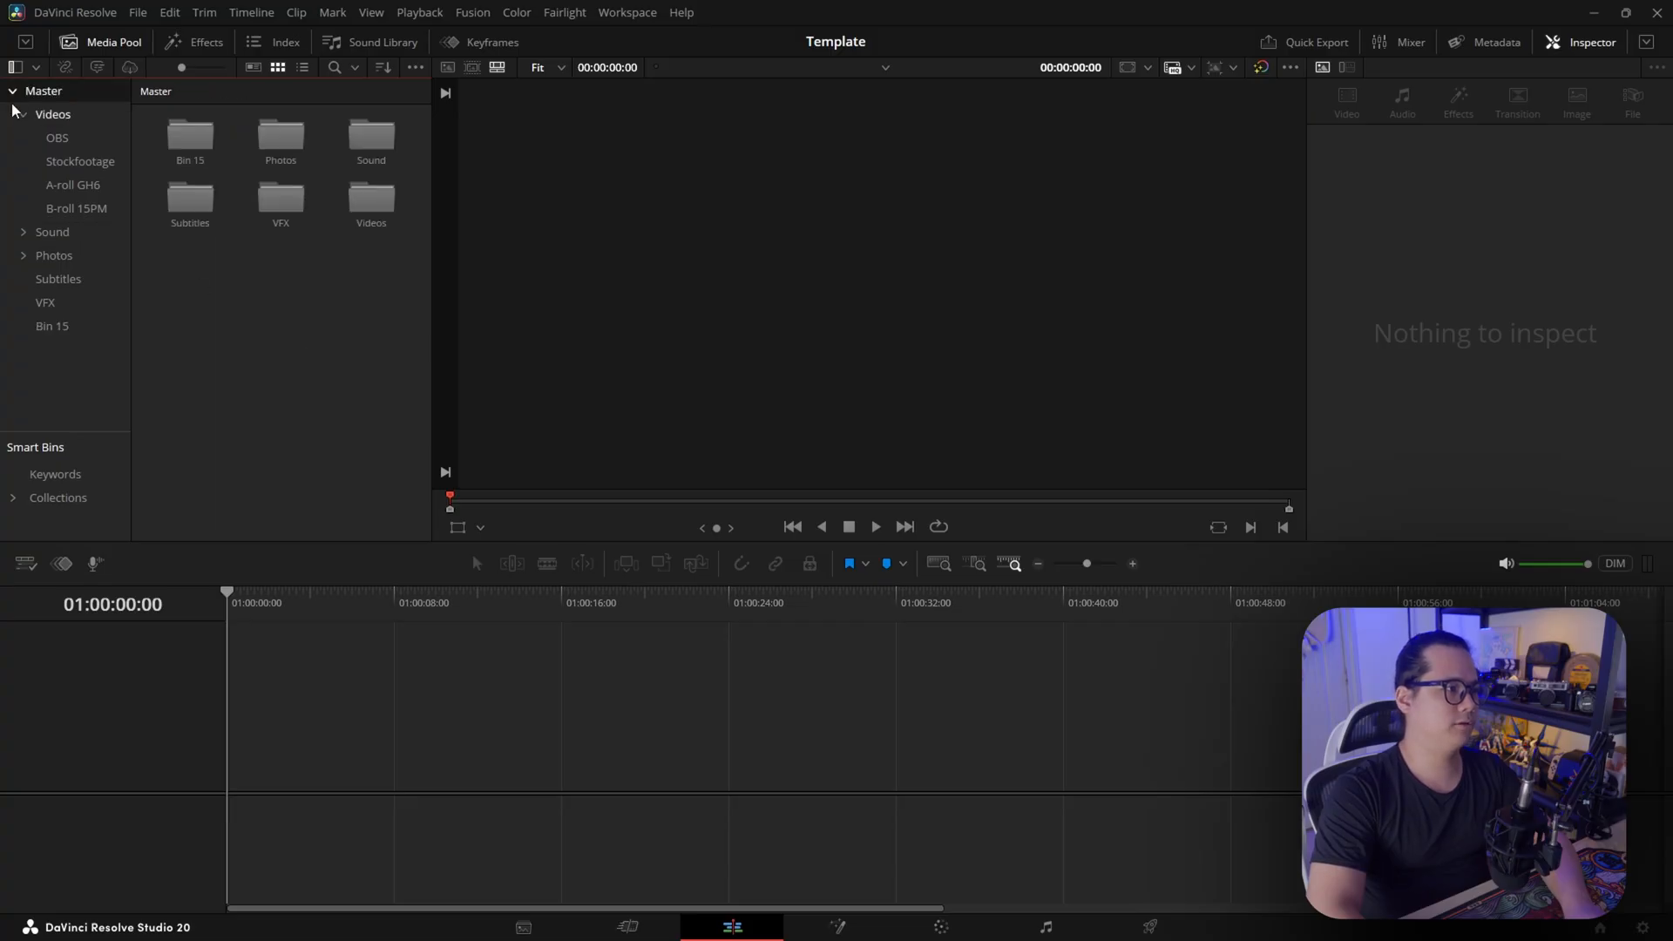
{"action": "left_click", "coordinate": [24, 115]}
Rename the new bin at the Master level to Timeline
{"action": "left_click", "coordinate": [48, 231]}
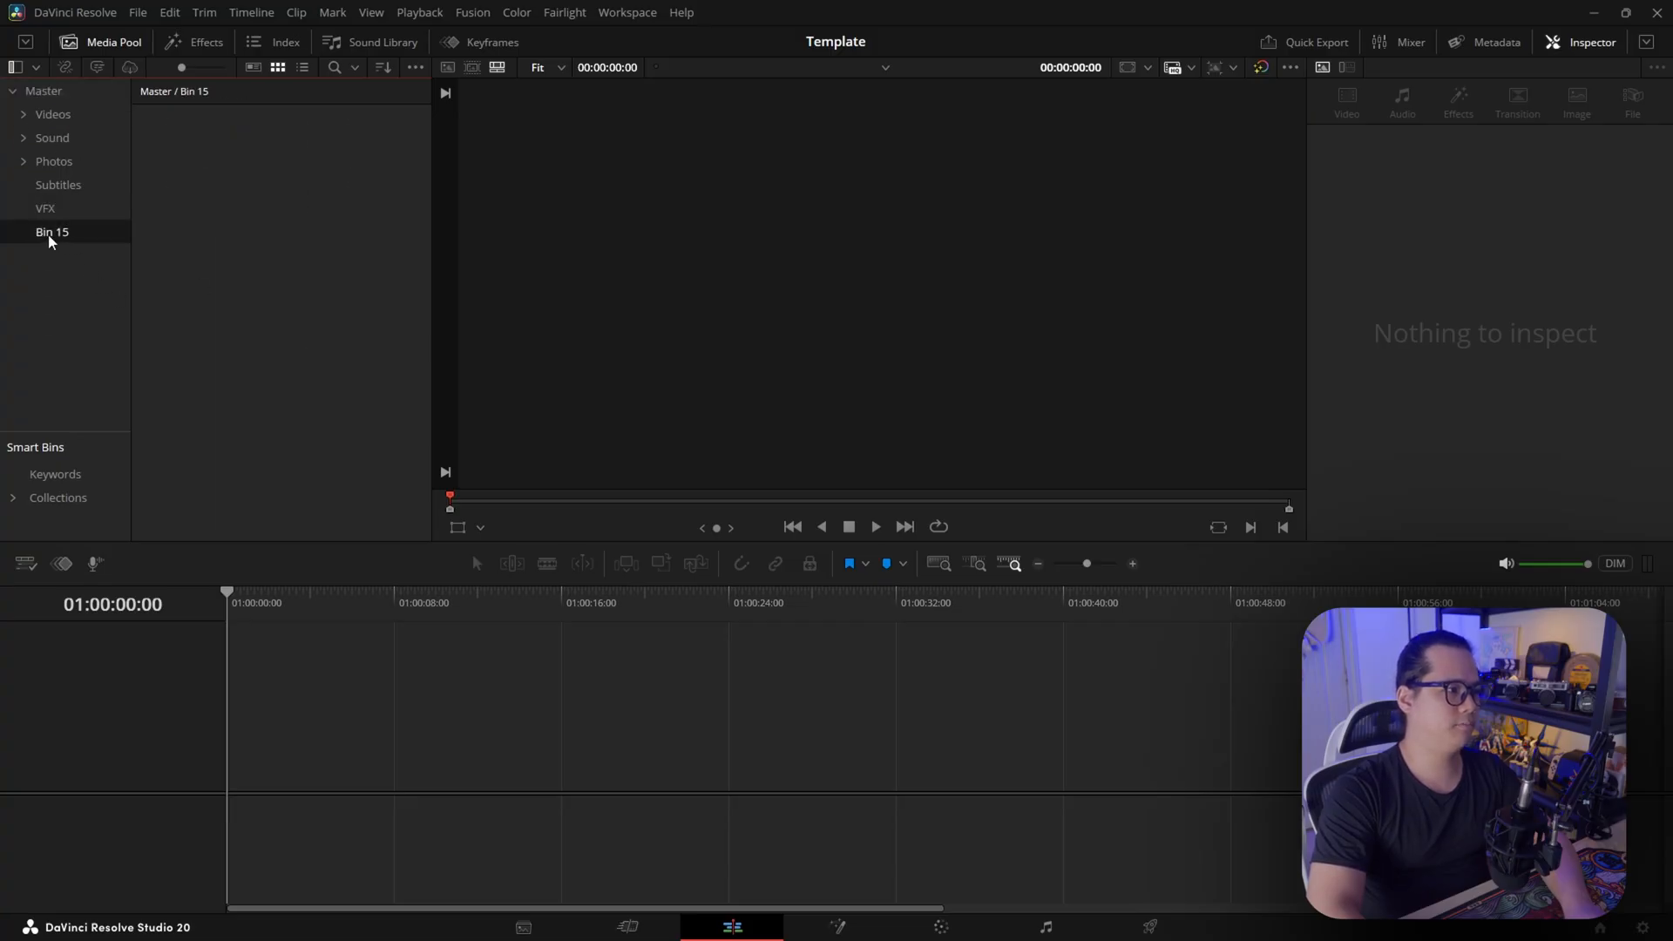
{"action": "double_click", "coordinate": [48, 230]}
{"action": "type", "text": "Timeline"}
{"action": "key", "text": "Return"}
Start a new timeline in the Timeline bin with custom settings and set its resolution to 3840 x 2160 Ultra HD
{"action": "right_click", "coordinate": [222, 247]}
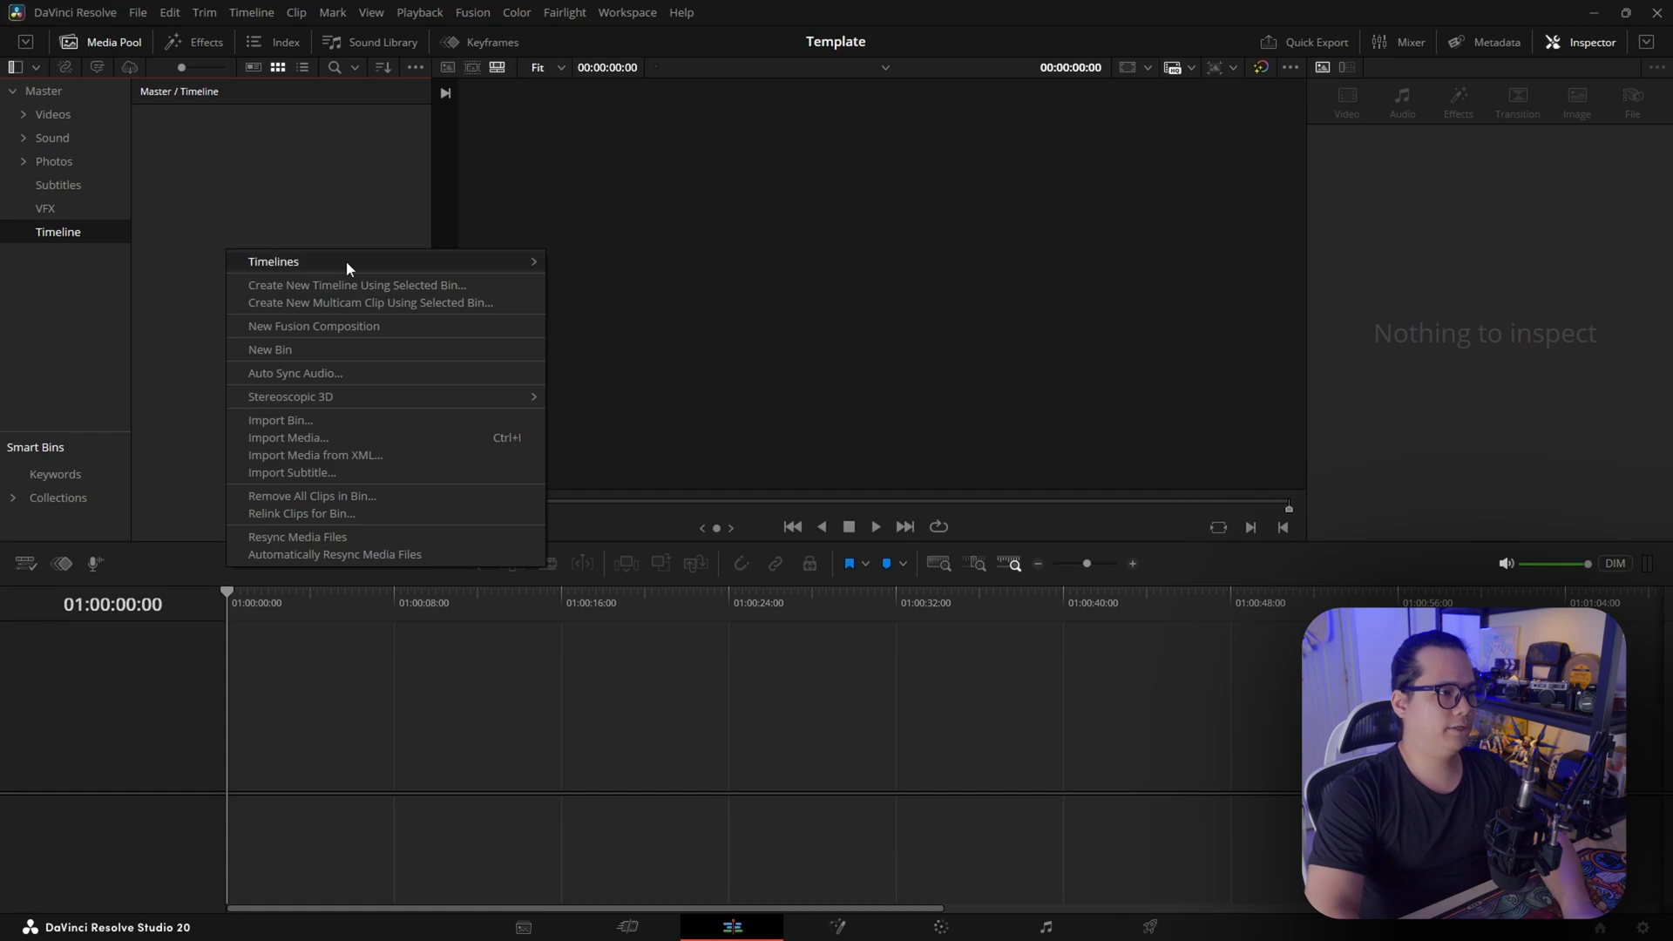
{"action": "mouse_move", "coordinate": [347, 260]}
{"action": "left_click", "coordinate": [592, 262]}
{"action": "left_click", "coordinate": [730, 546]}
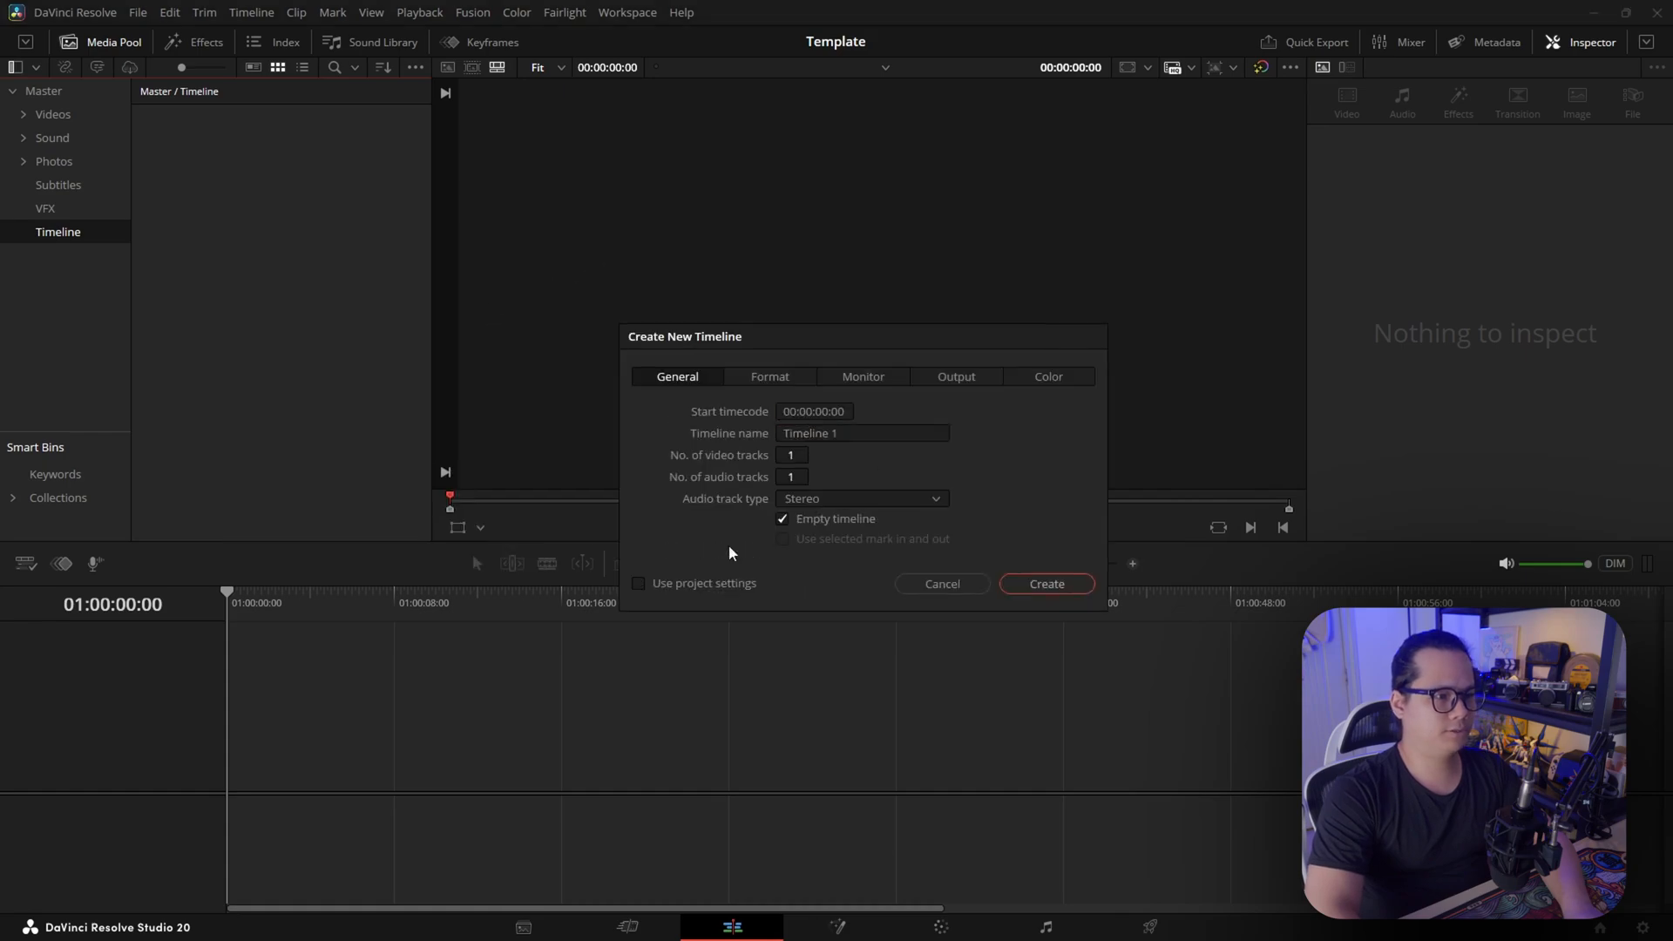
{"action": "left_click", "coordinate": [772, 375]}
{"action": "left_click", "coordinate": [862, 411]}
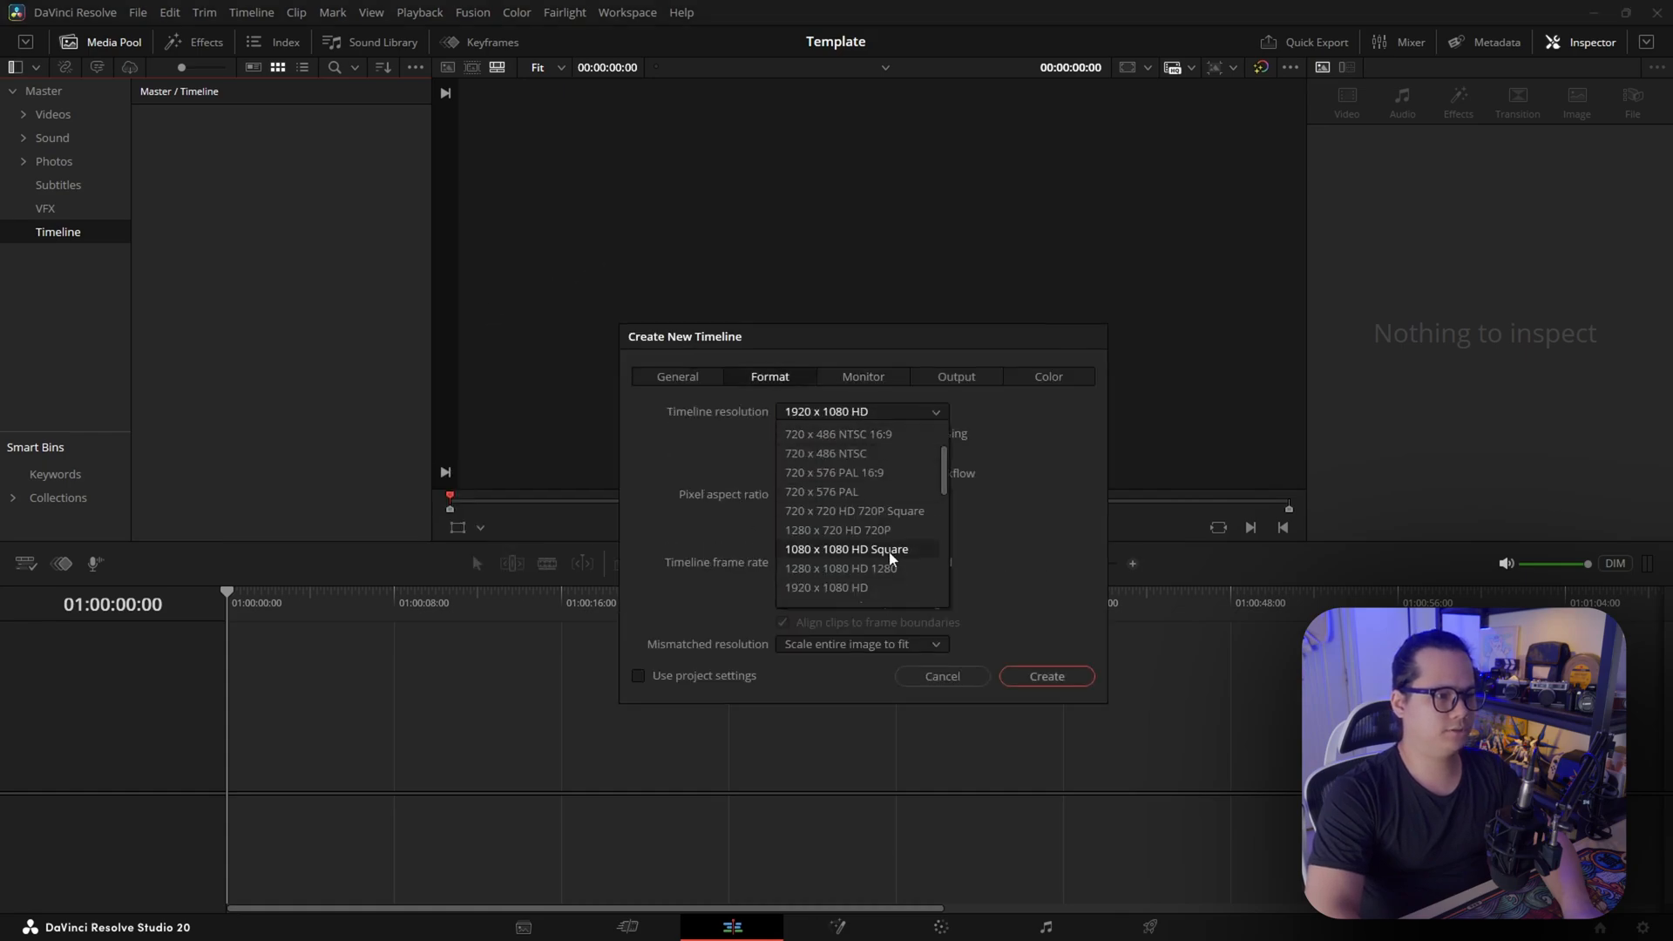
{"action": "scroll", "coordinate": [893, 527], "scroll_direction": "down", "scroll_amount": 2}
{"action": "scroll", "coordinate": [893, 527], "scroll_direction": "up", "scroll_amount": 2}
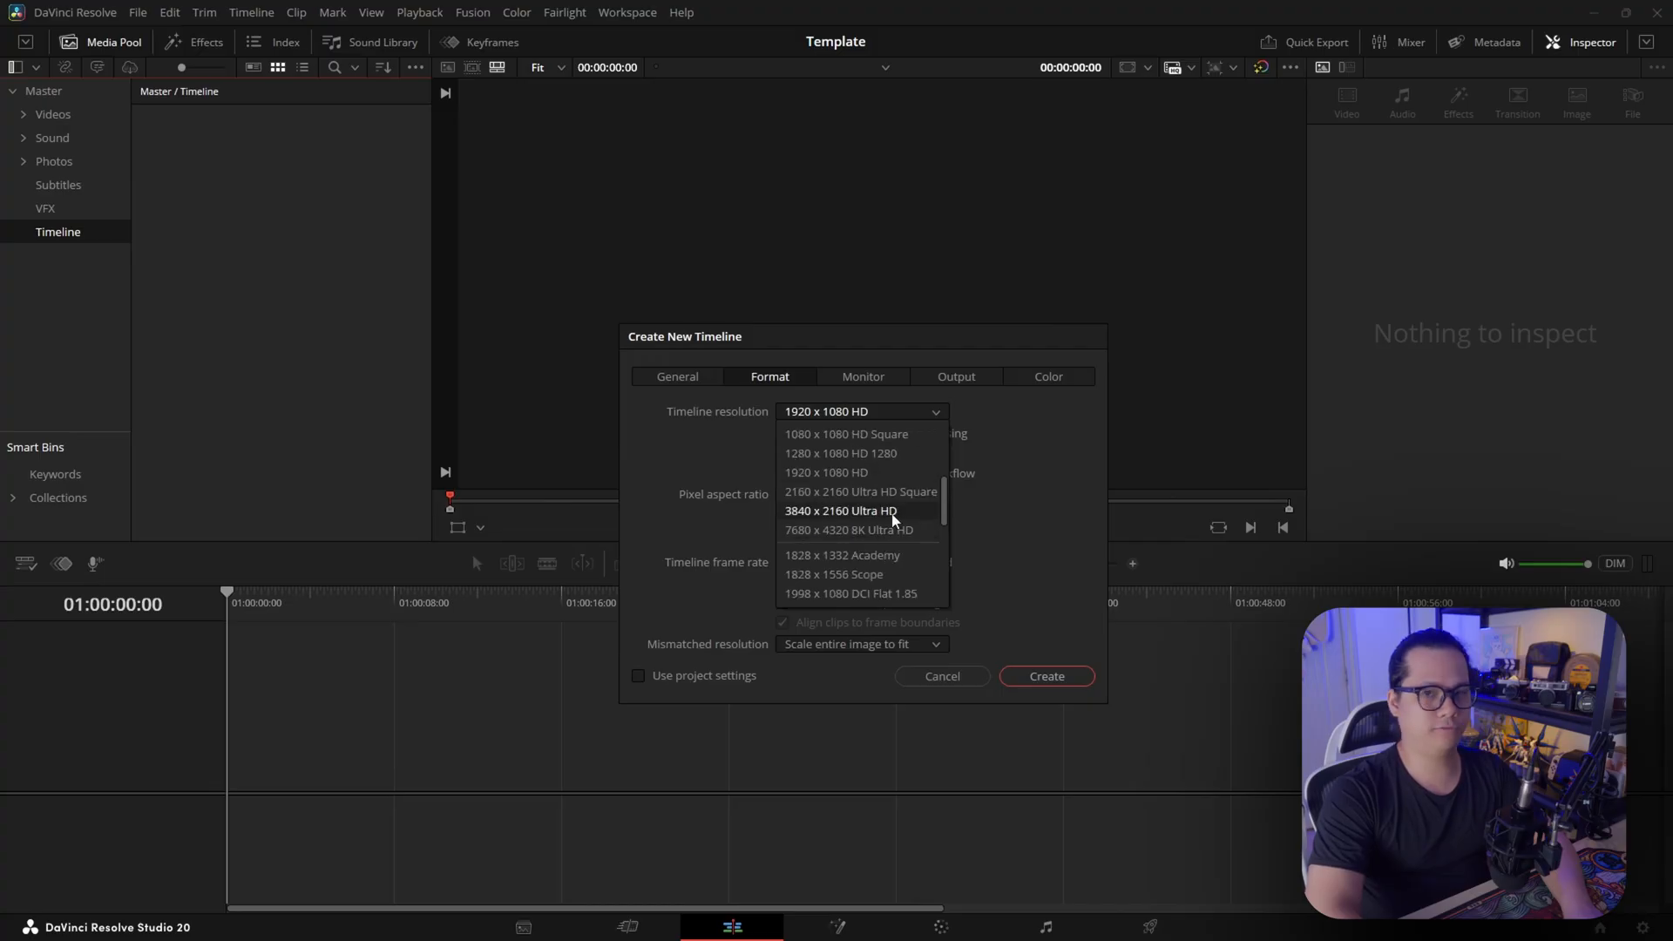
{"action": "left_click", "coordinate": [892, 513]}
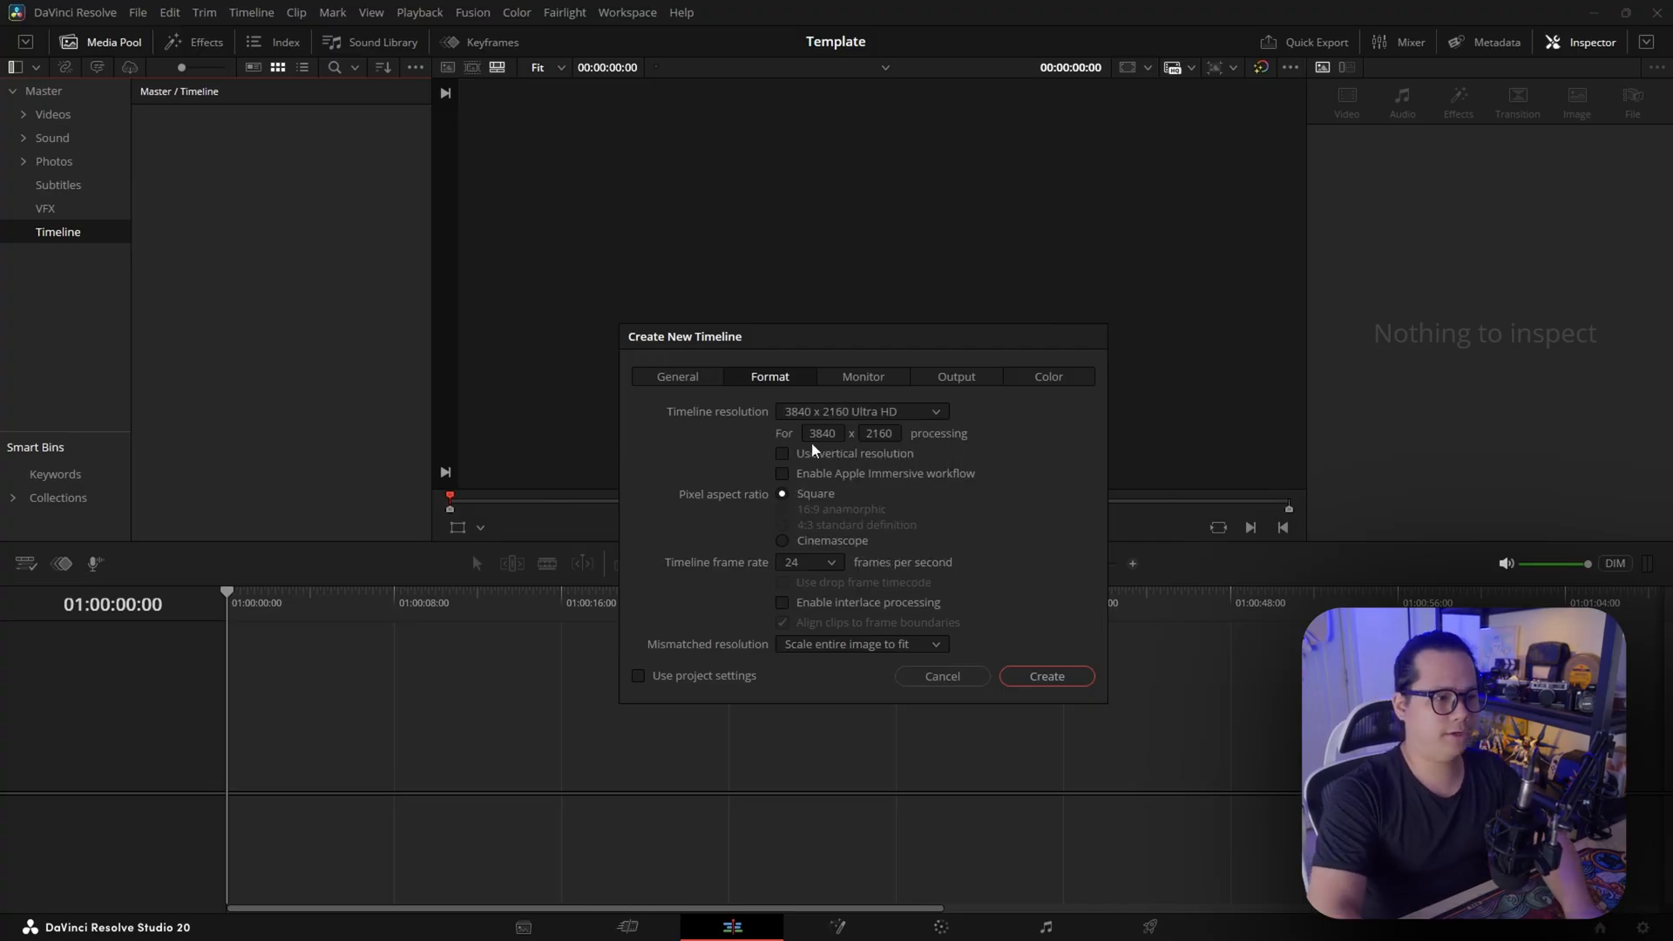
Set the new timeline's frame rate to 30 frames per second and create it
{"action": "left_click", "coordinate": [828, 562]}
{"action": "left_click", "coordinate": [793, 700]}
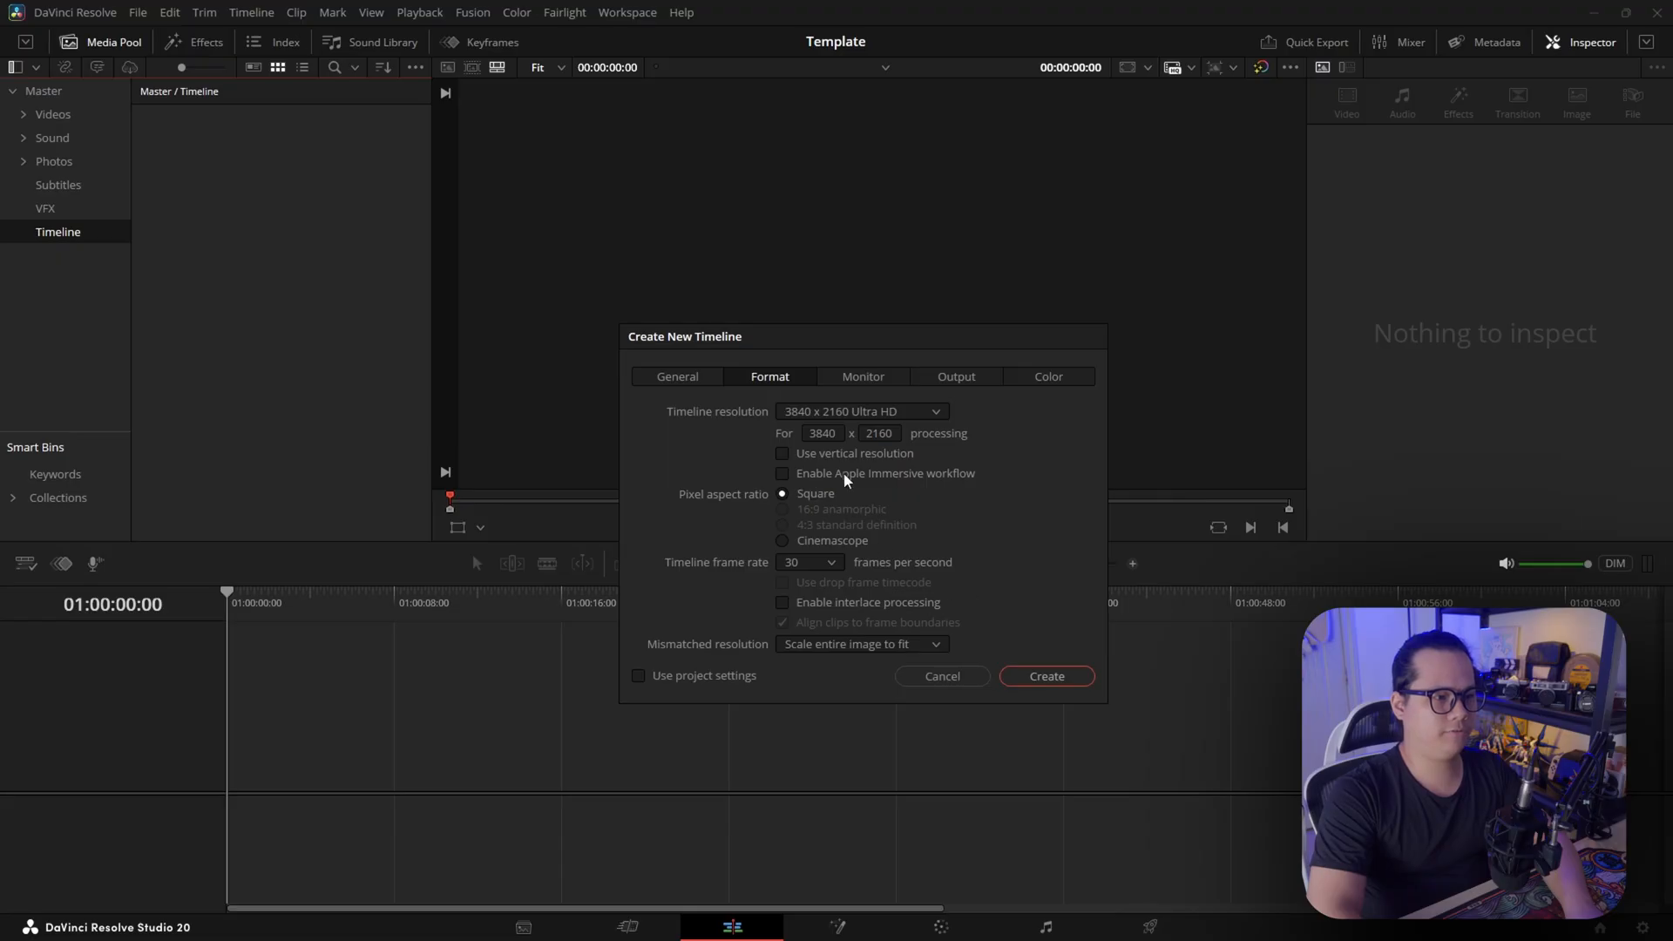
{"action": "left_click", "coordinate": [1046, 676]}
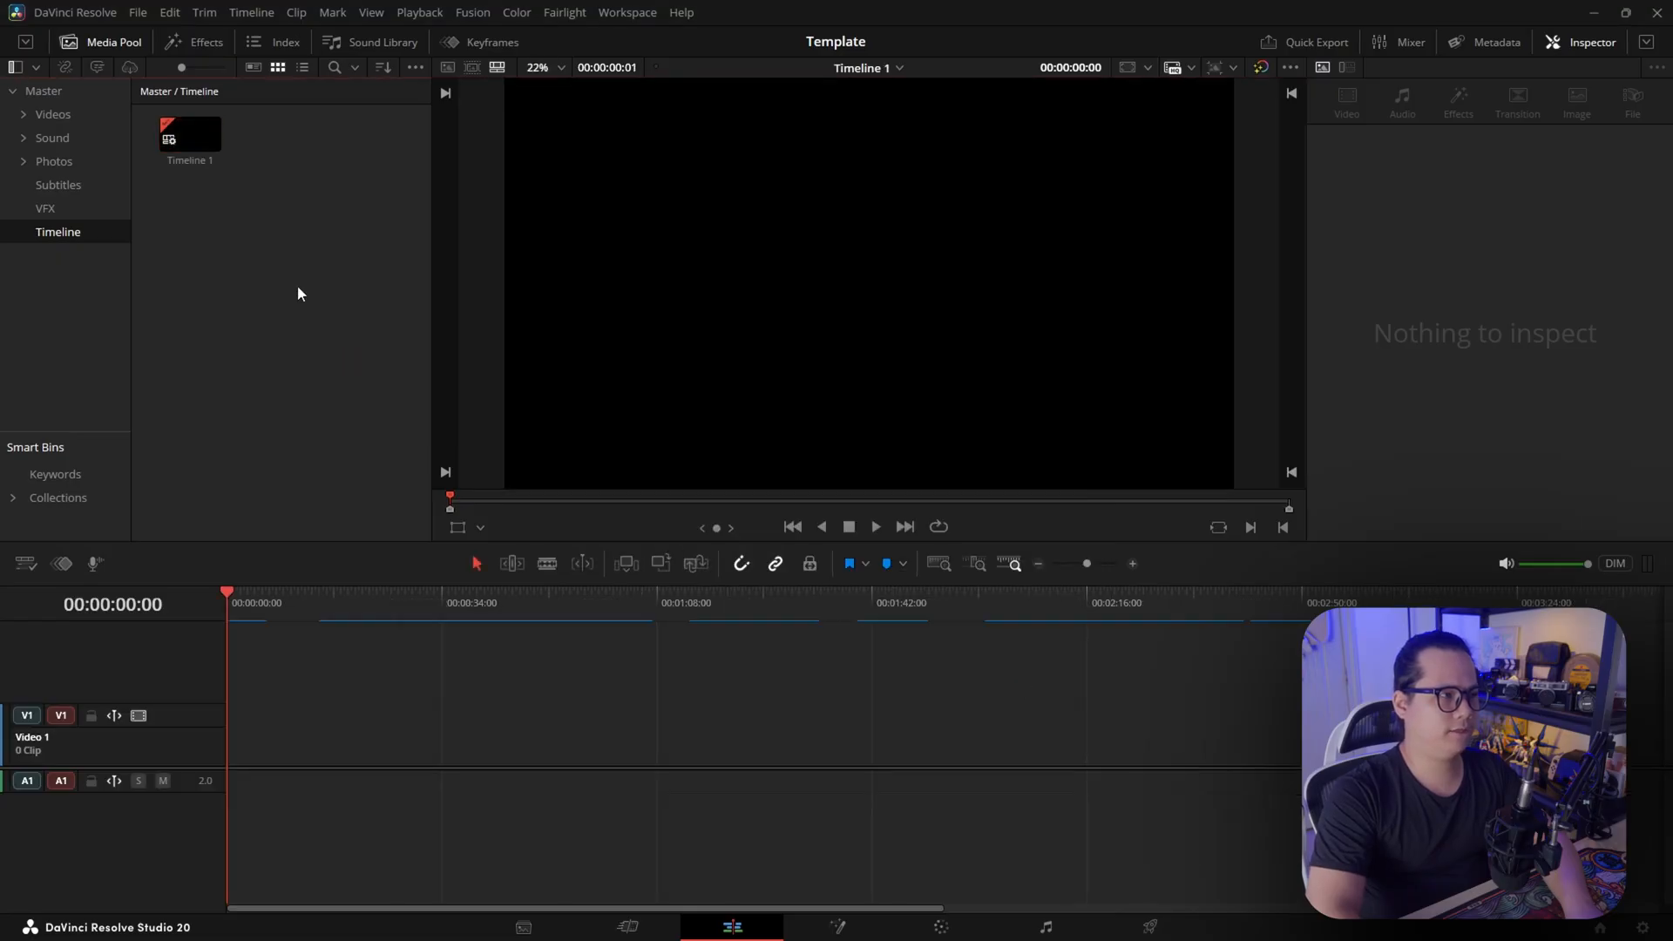
Set the project's timeline resolution to 3840 x 2160 Ultra HD and its timeline frame rate to 30, and save the project settings
{"action": "left_click", "coordinate": [1644, 928]}
{"action": "scroll", "coordinate": [665, 297], "scroll_direction": "up", "scroll_amount": 10}
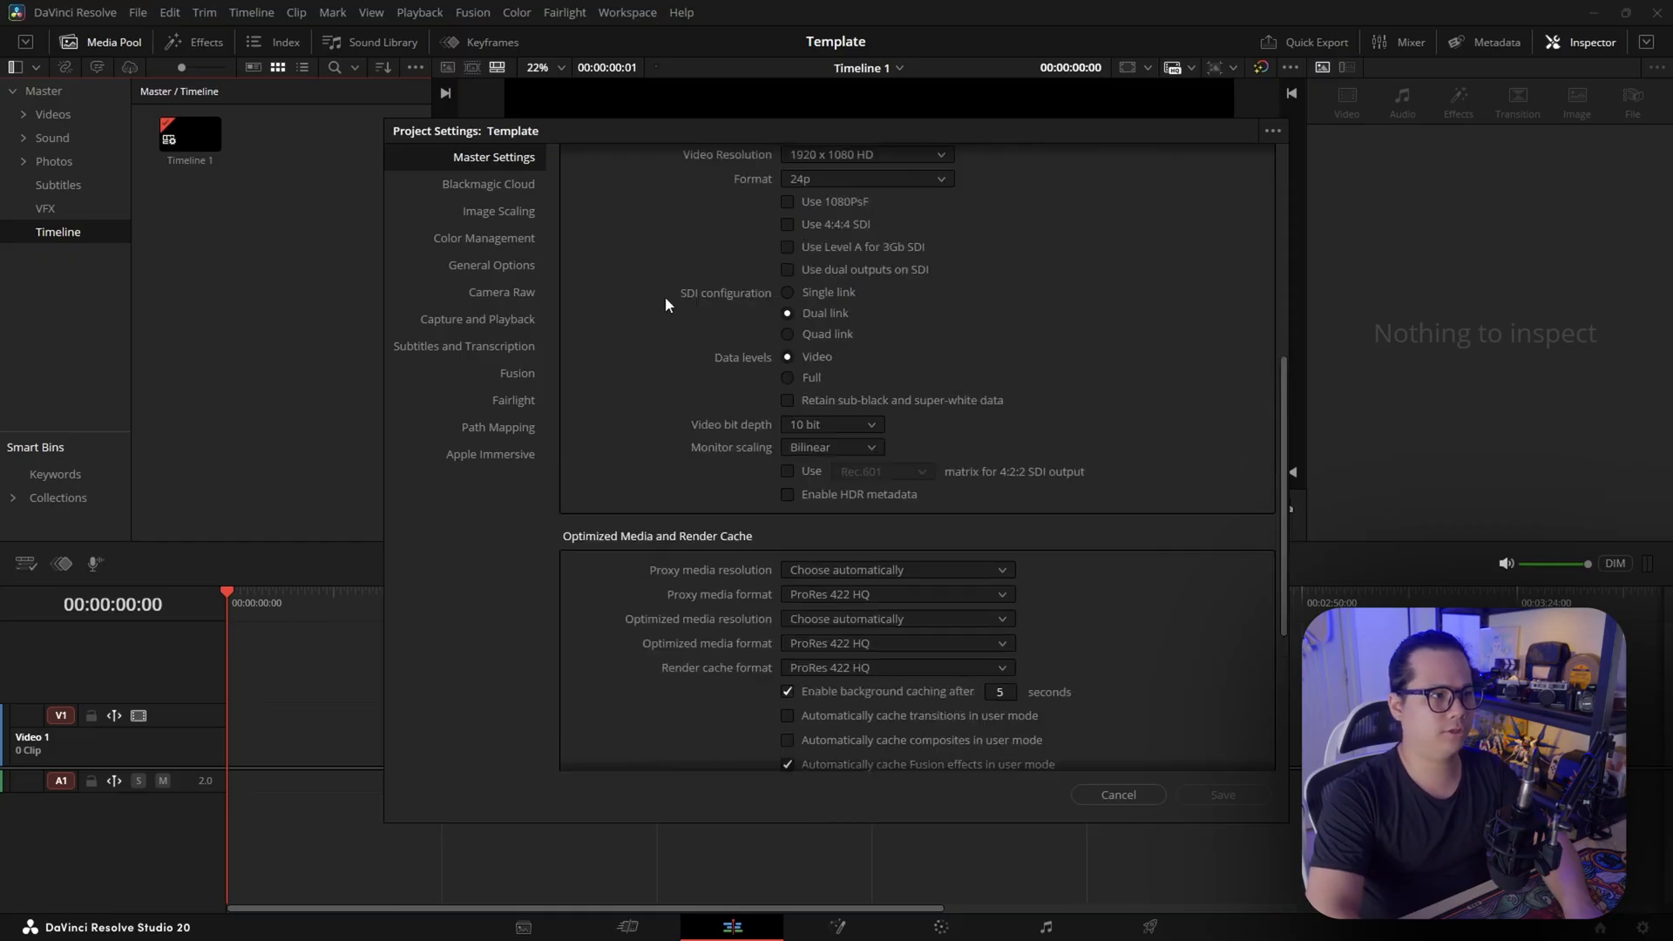
{"action": "left_click", "coordinate": [827, 232]}
{"action": "scroll", "coordinate": [888, 352], "scroll_direction": "up", "scroll_amount": 2}
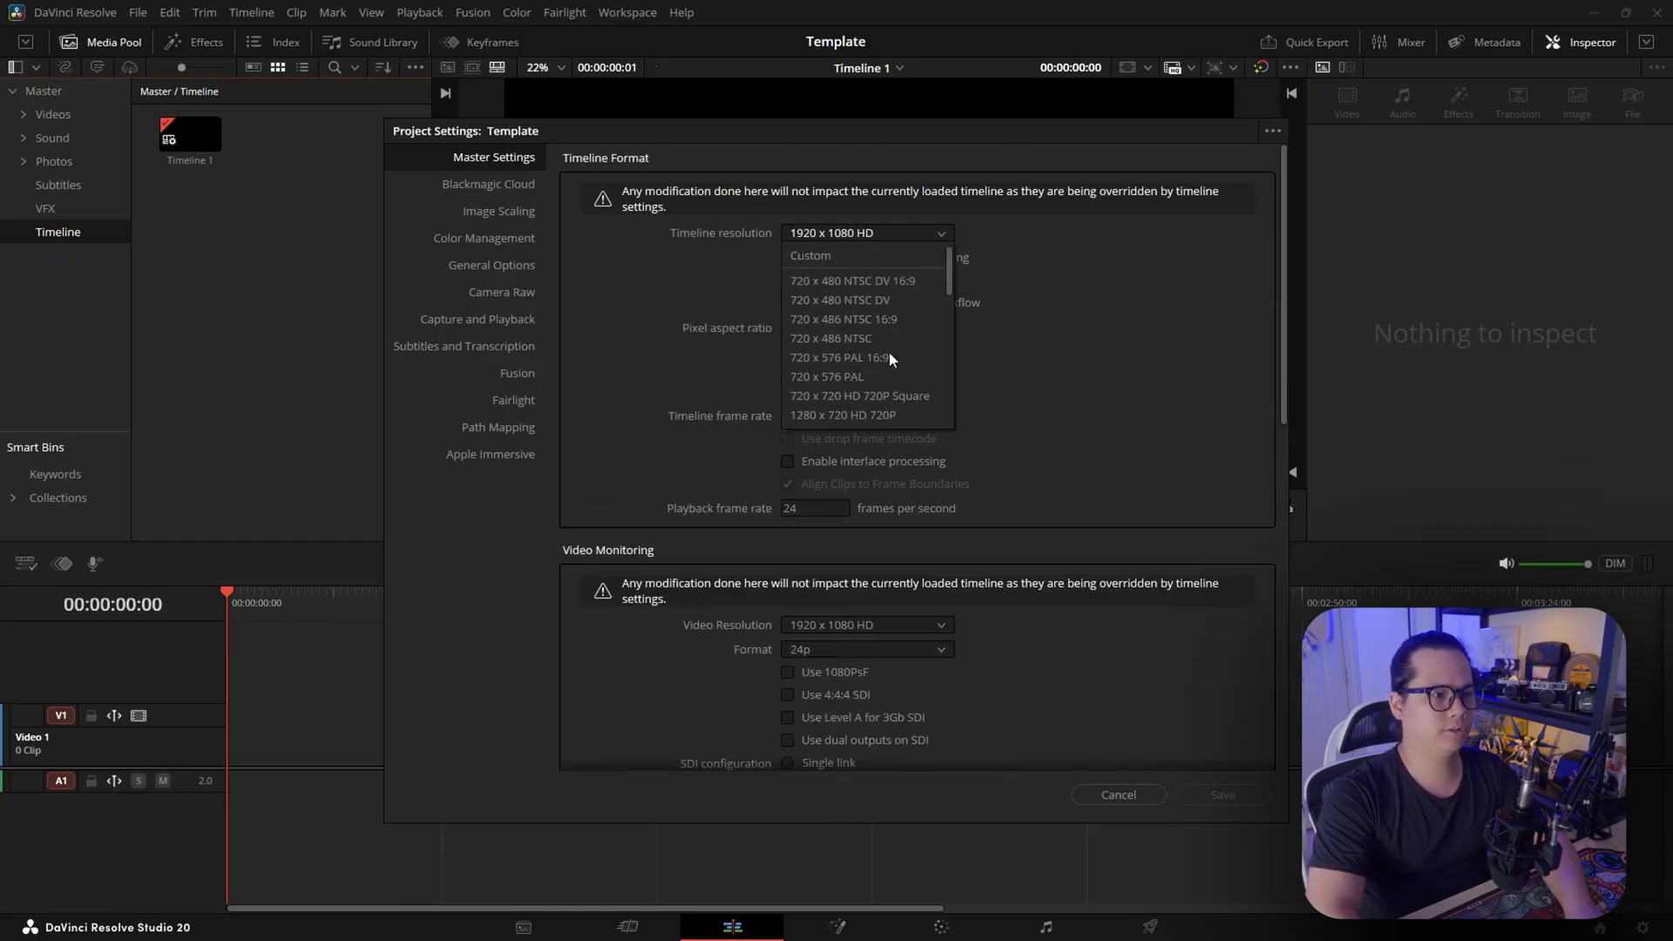
{"action": "left_click", "coordinate": [823, 281]}
{"action": "left_click", "coordinate": [807, 415]}
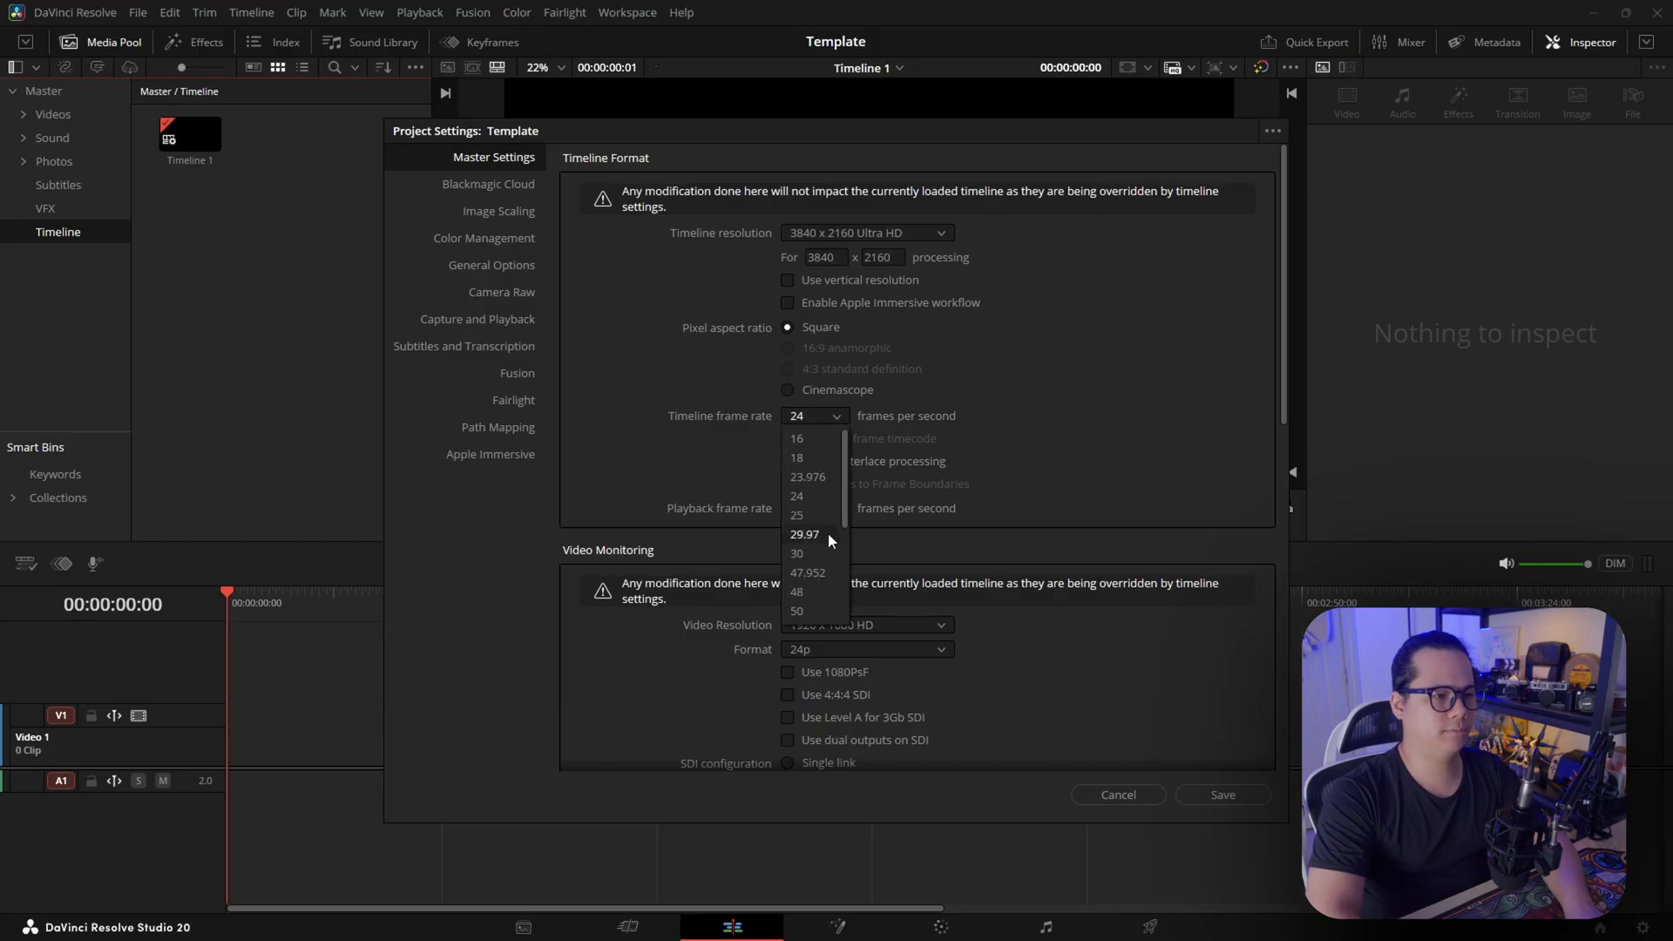
{"action": "left_click", "coordinate": [806, 553]}
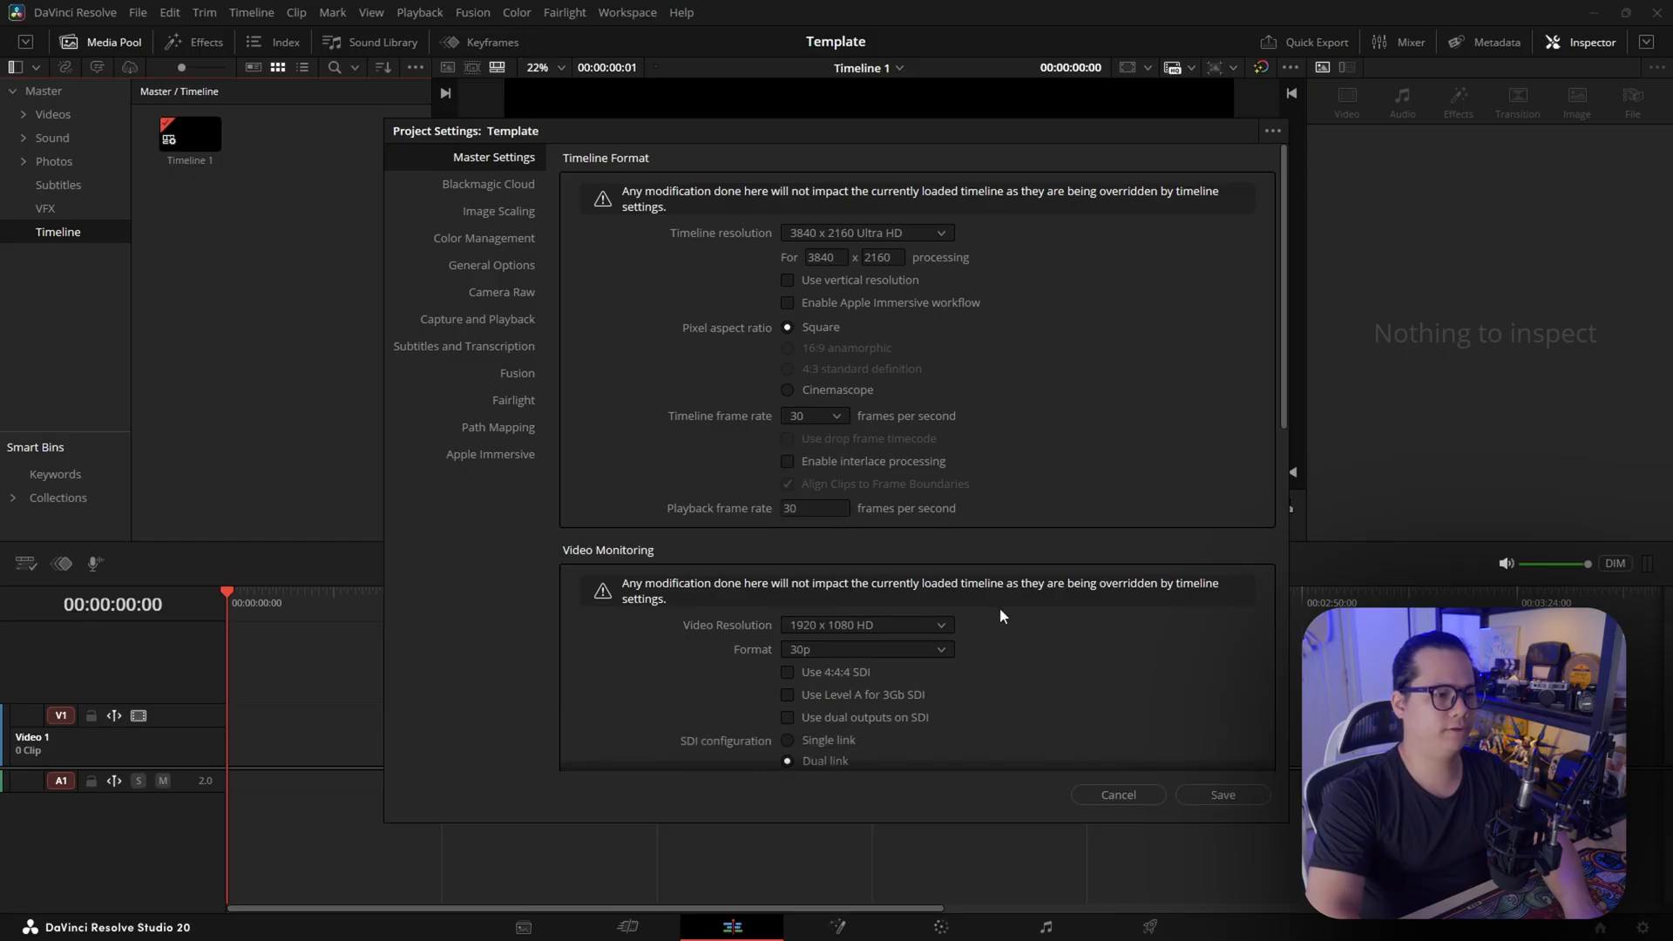
{"action": "scroll", "coordinate": [974, 542], "scroll_direction": "down", "scroll_amount": 2}
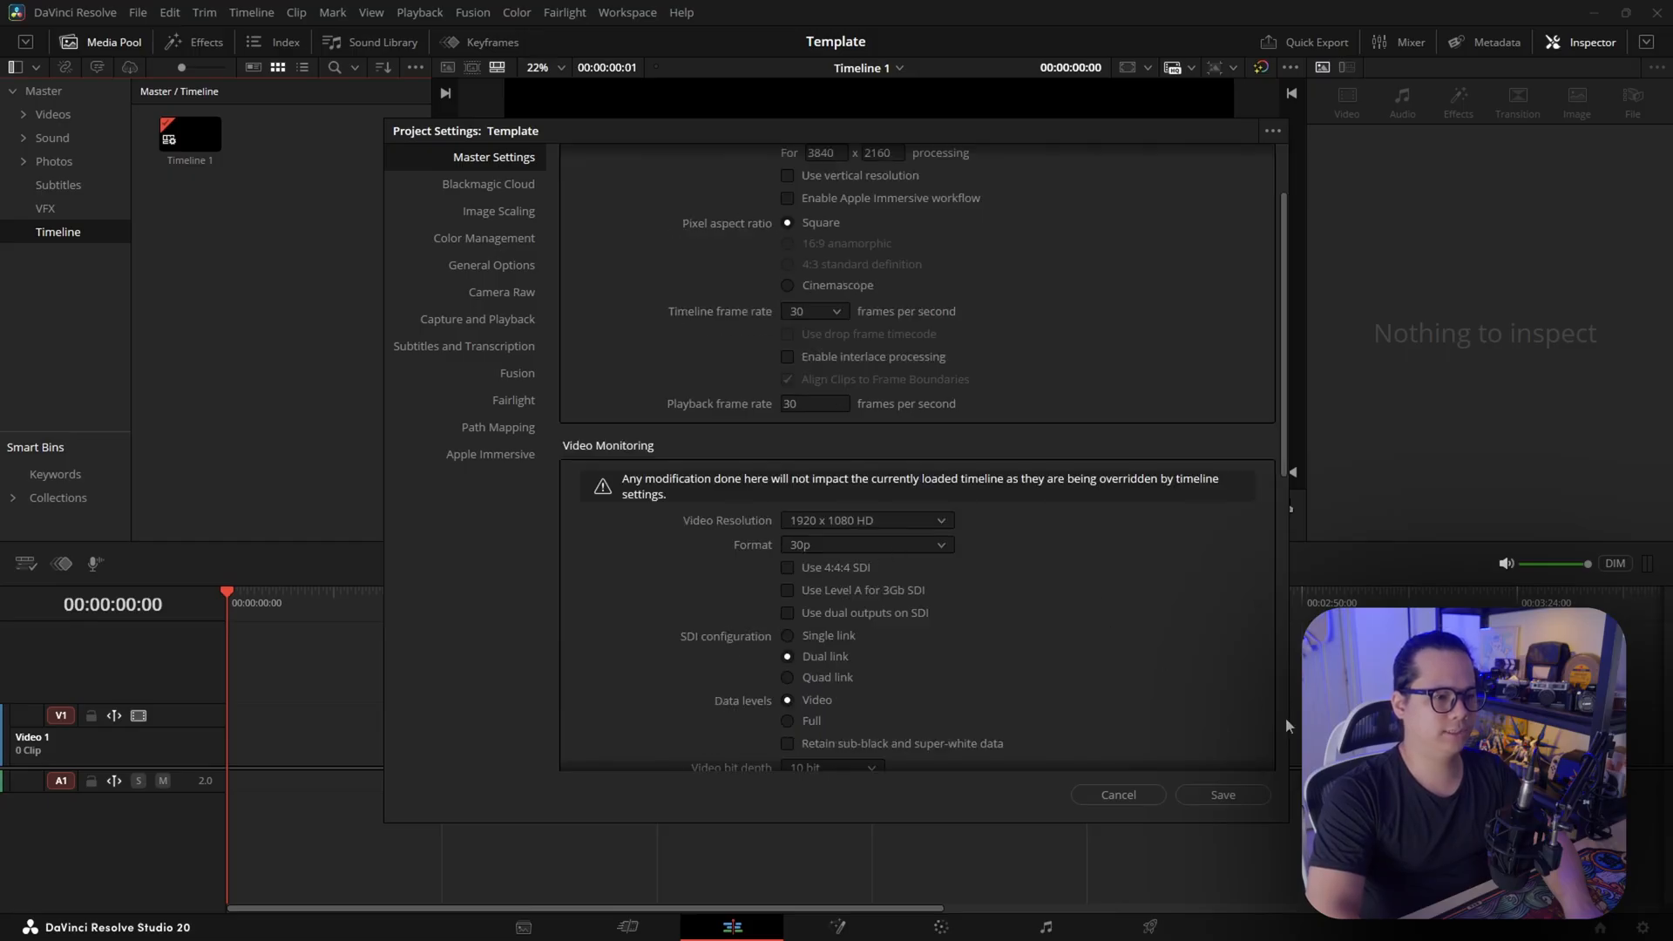
{"action": "left_click", "coordinate": [1219, 795]}
{"action": "left_click", "coordinate": [986, 525]}
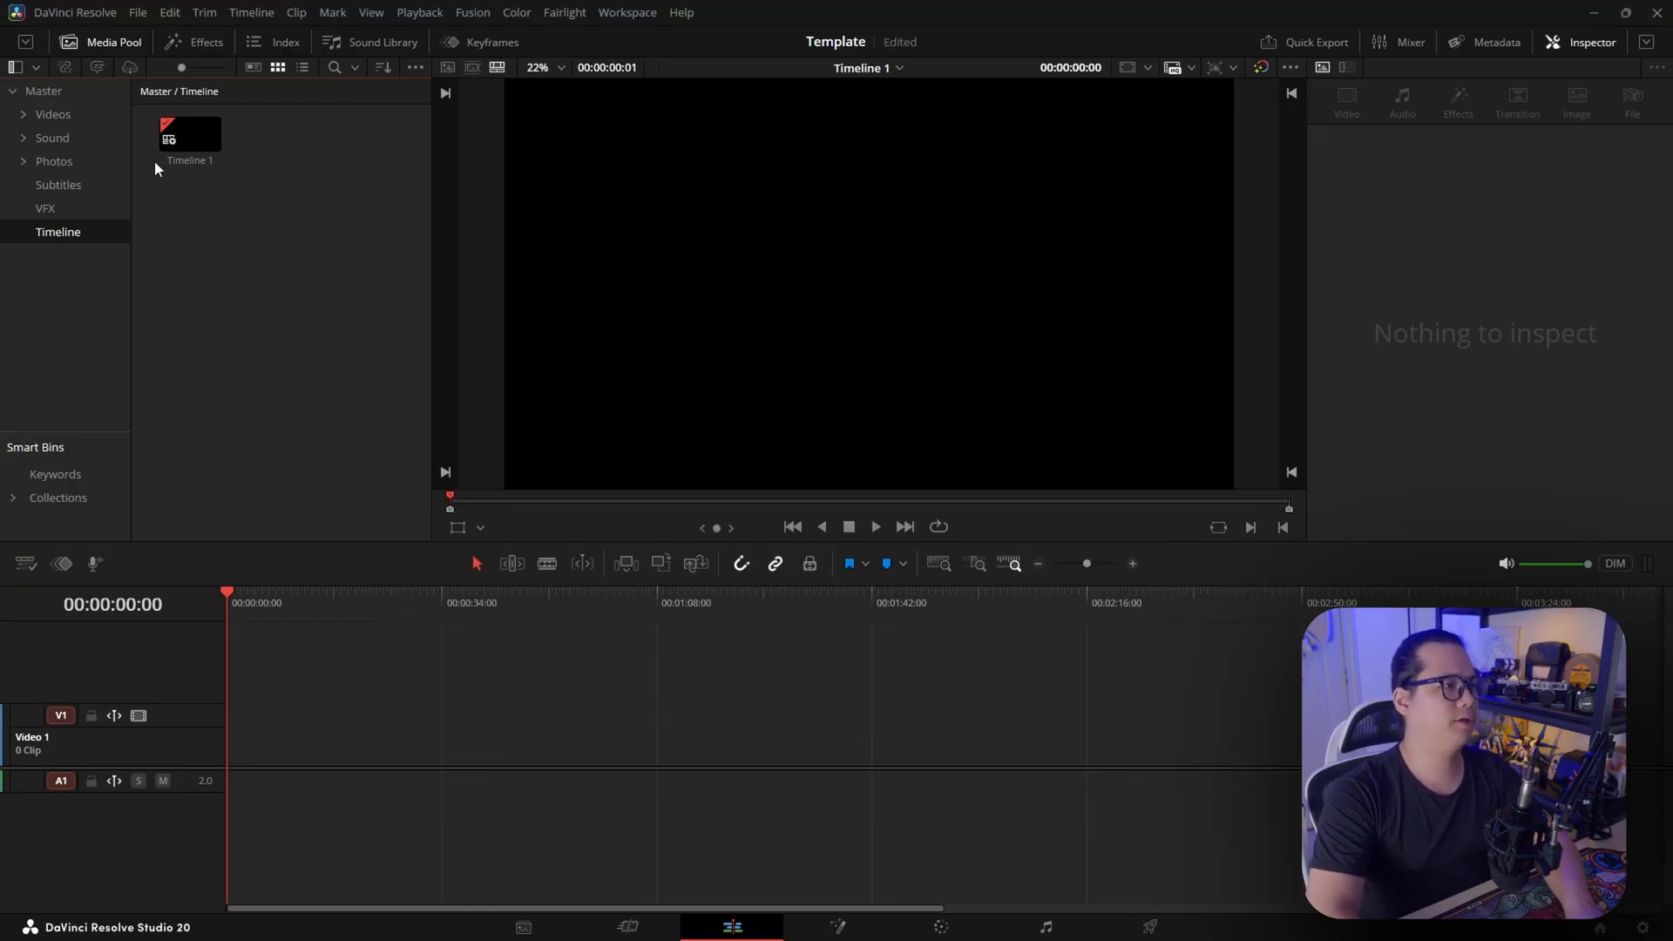
Add a Middle Lower Third title at the timeline's start on a second video track and move the playhead onto it
{"action": "left_click", "coordinate": [199, 42]}
{"action": "left_click", "coordinate": [366, 68]}
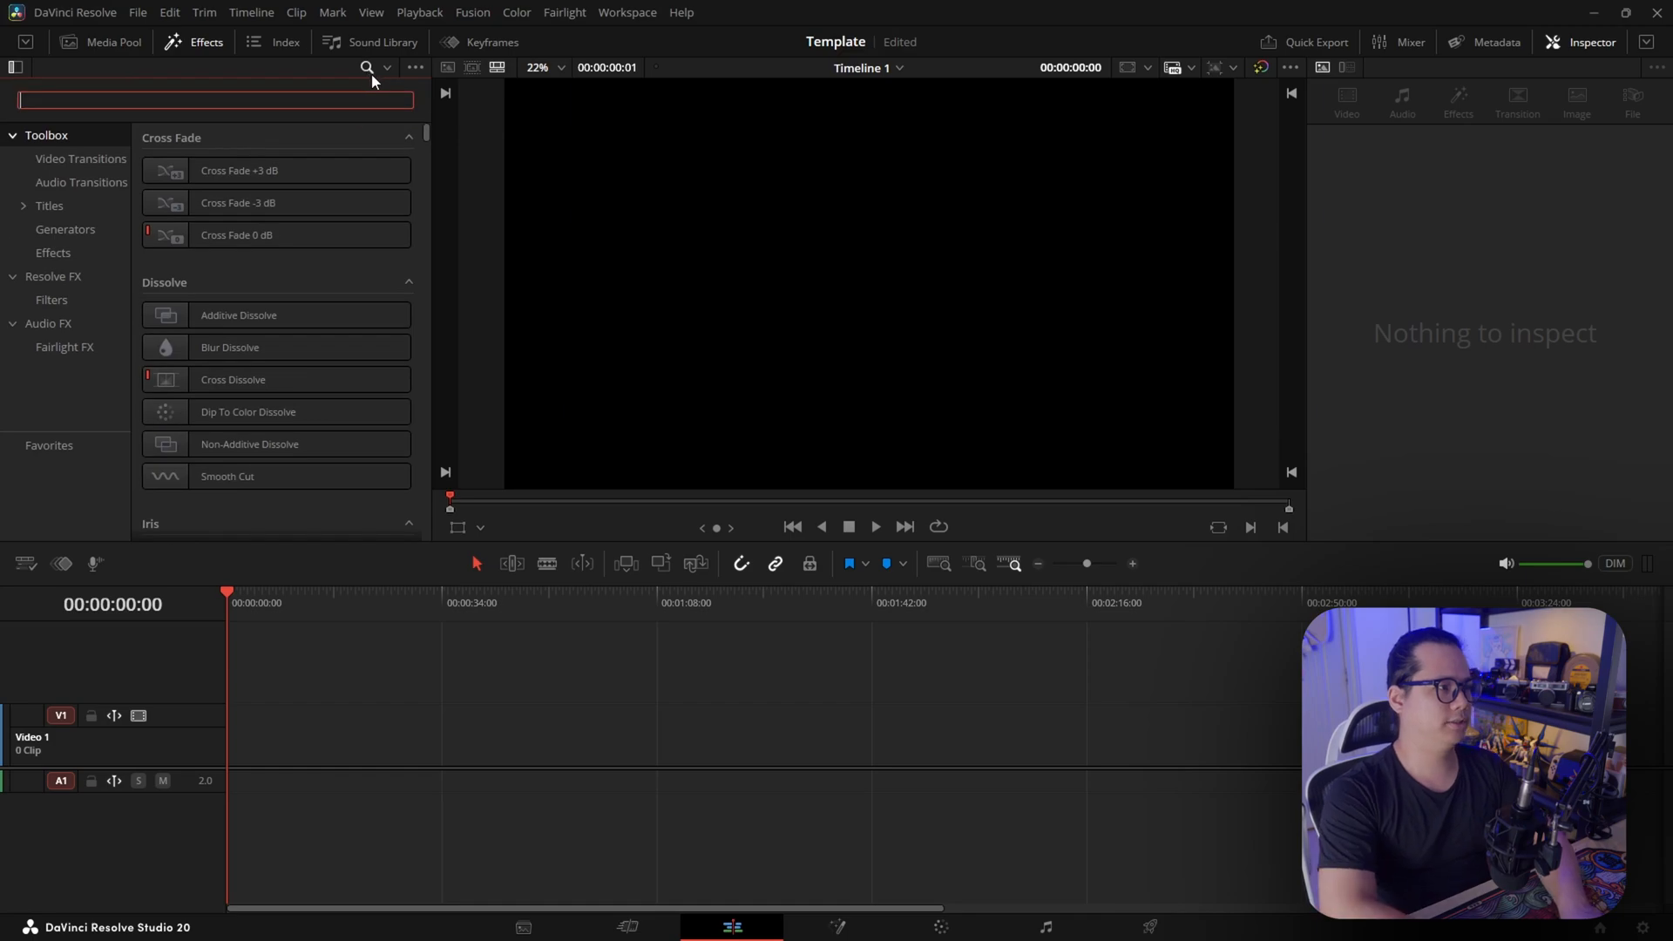
{"action": "type", "text": "Tile"}
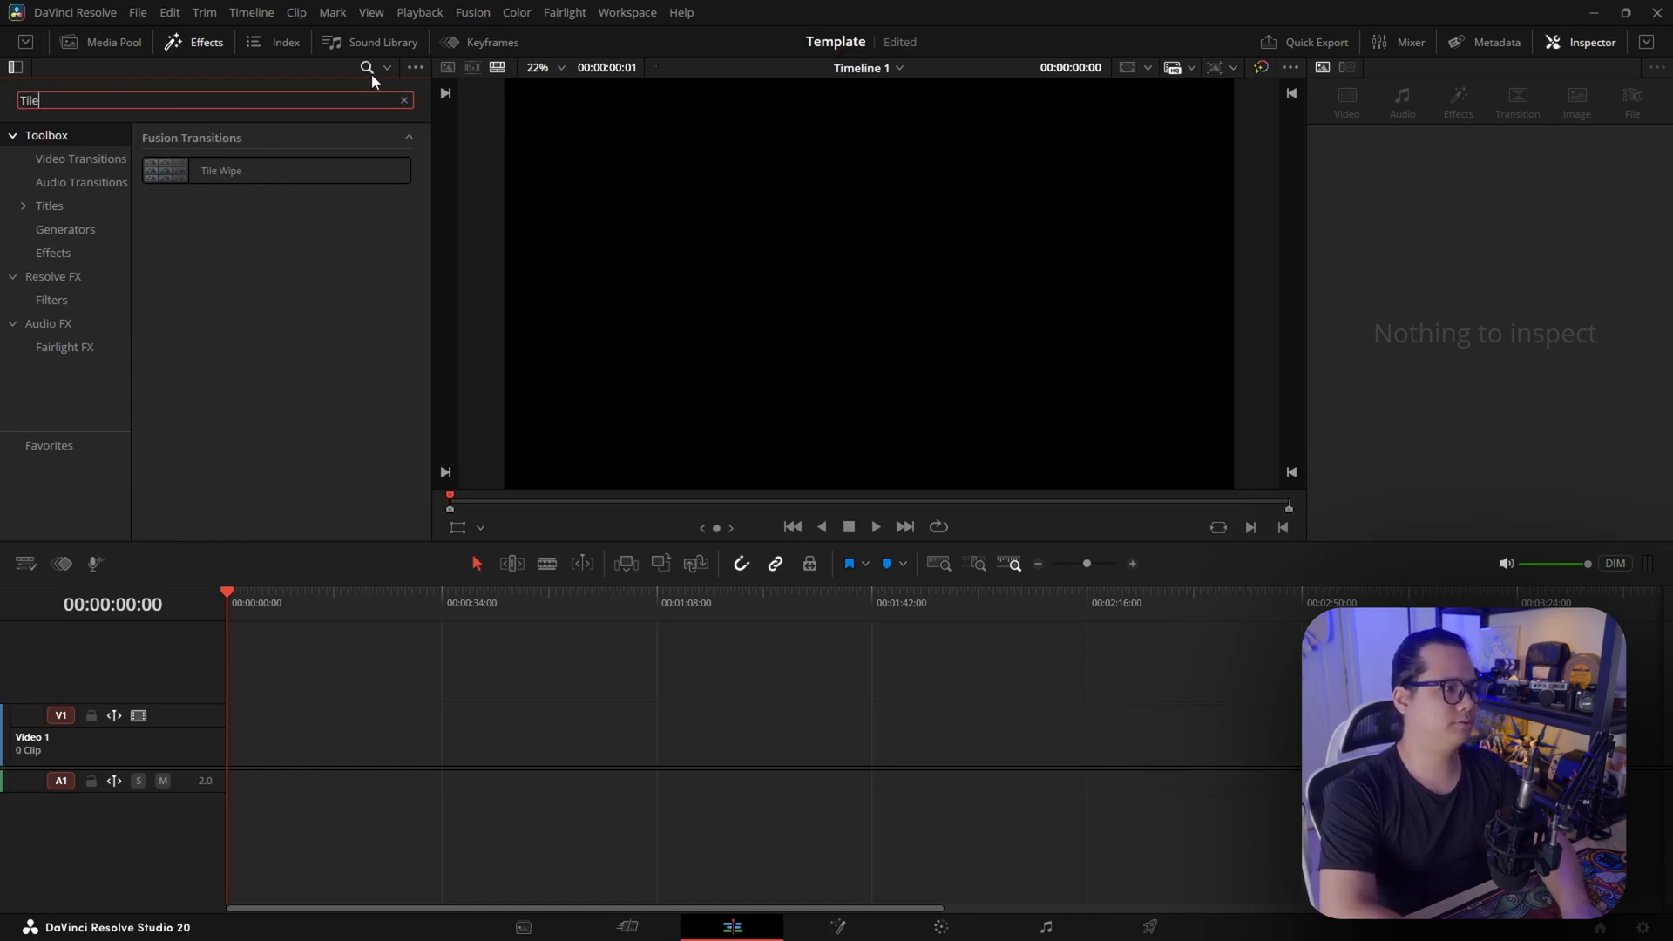
{"action": "key", "text": "BackSpace"}
{"action": "key", "text": "BackSpace"}
{"action": "key", "text": "BackSpace"}
{"action": "key", "text": "BackSpace"}
{"action": "left_click", "coordinate": [50, 207]}
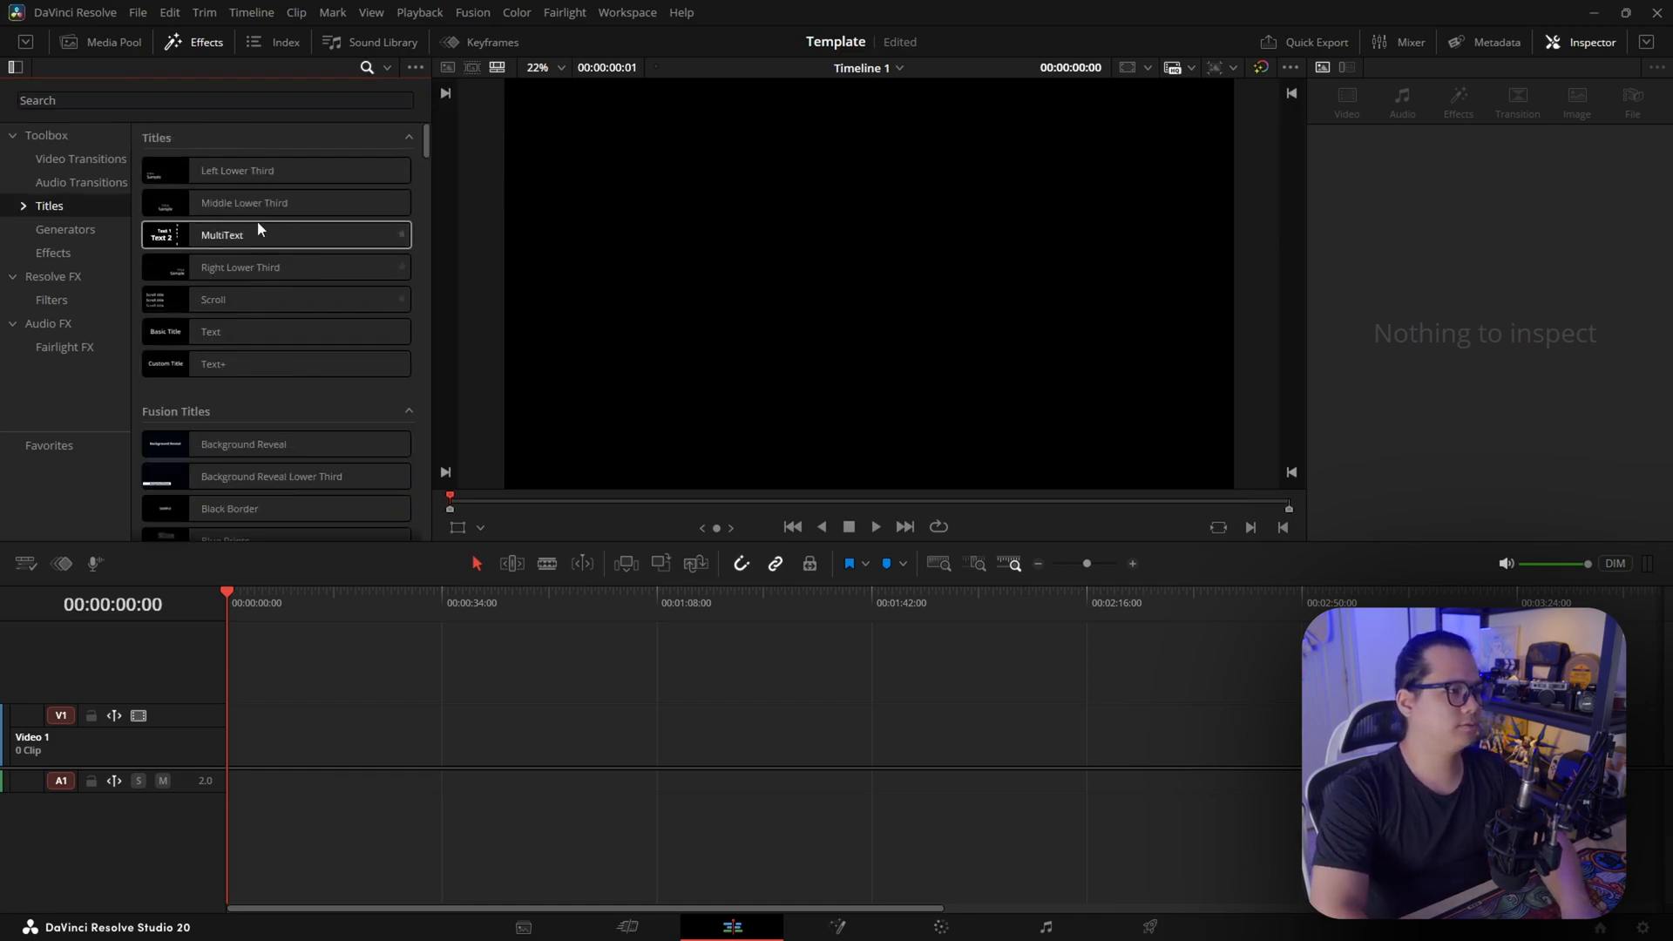
{"action": "left_click_drag", "start_coordinate": [255, 203], "coordinate": [374, 676]}
{"action": "left_click_drag", "start_coordinate": [252, 606], "coordinate": [264, 607]}
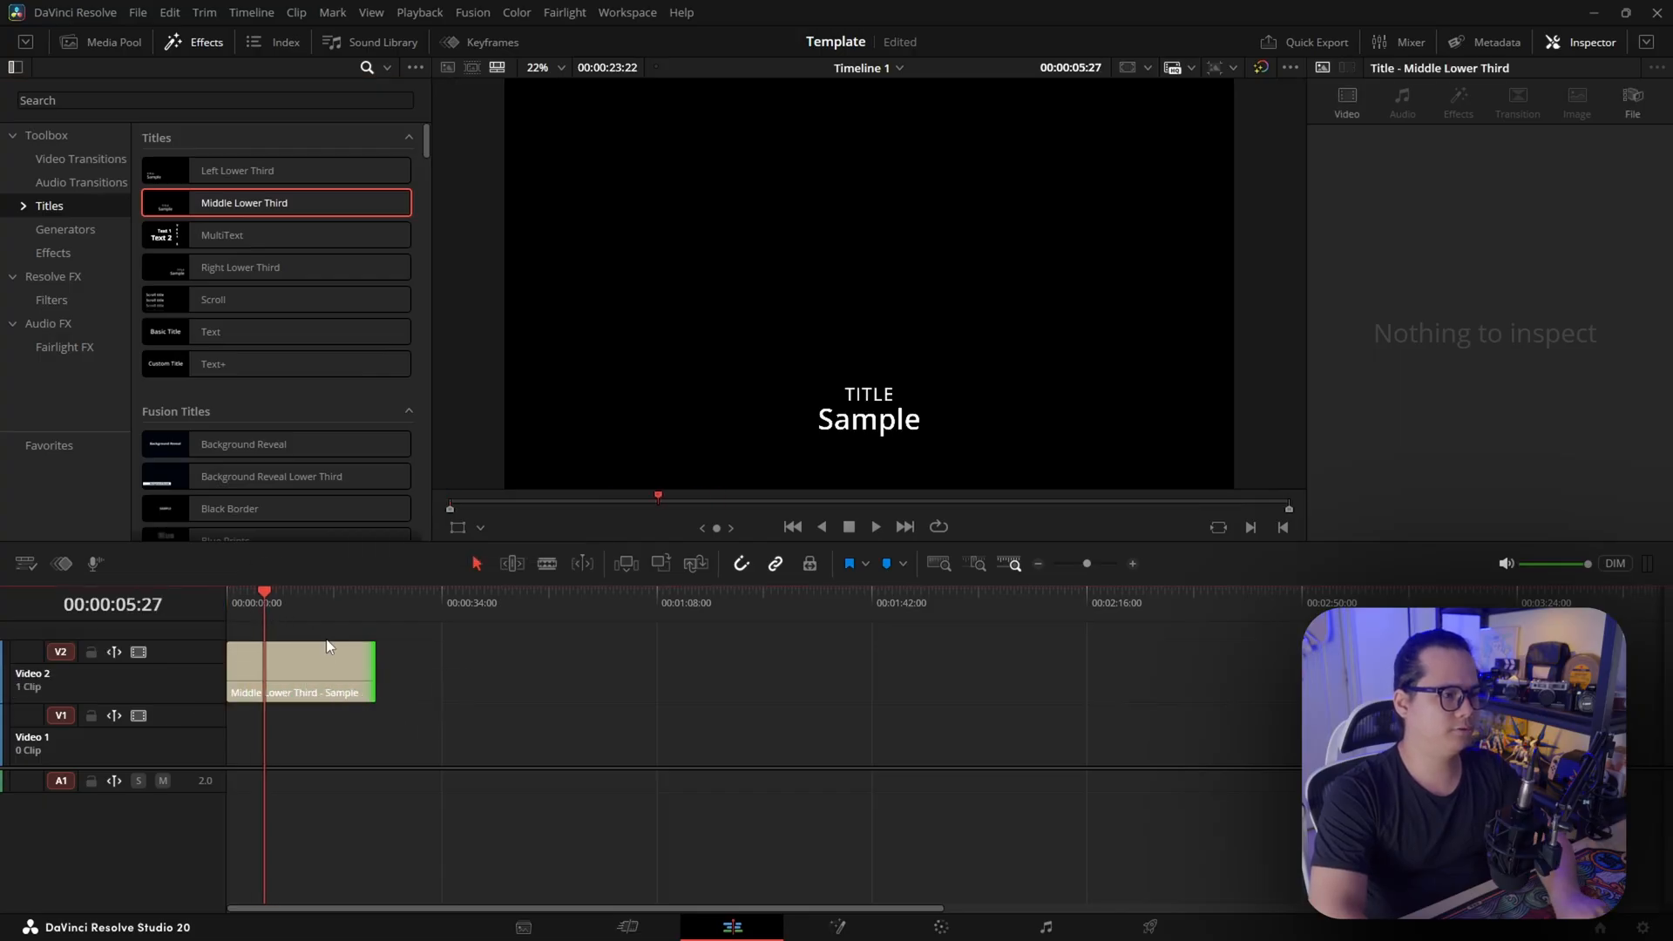
{"action": "key", "text": "shift+z"}
{"action": "key", "text": "shift+z"}
{"action": "left_click", "coordinate": [452, 703]}
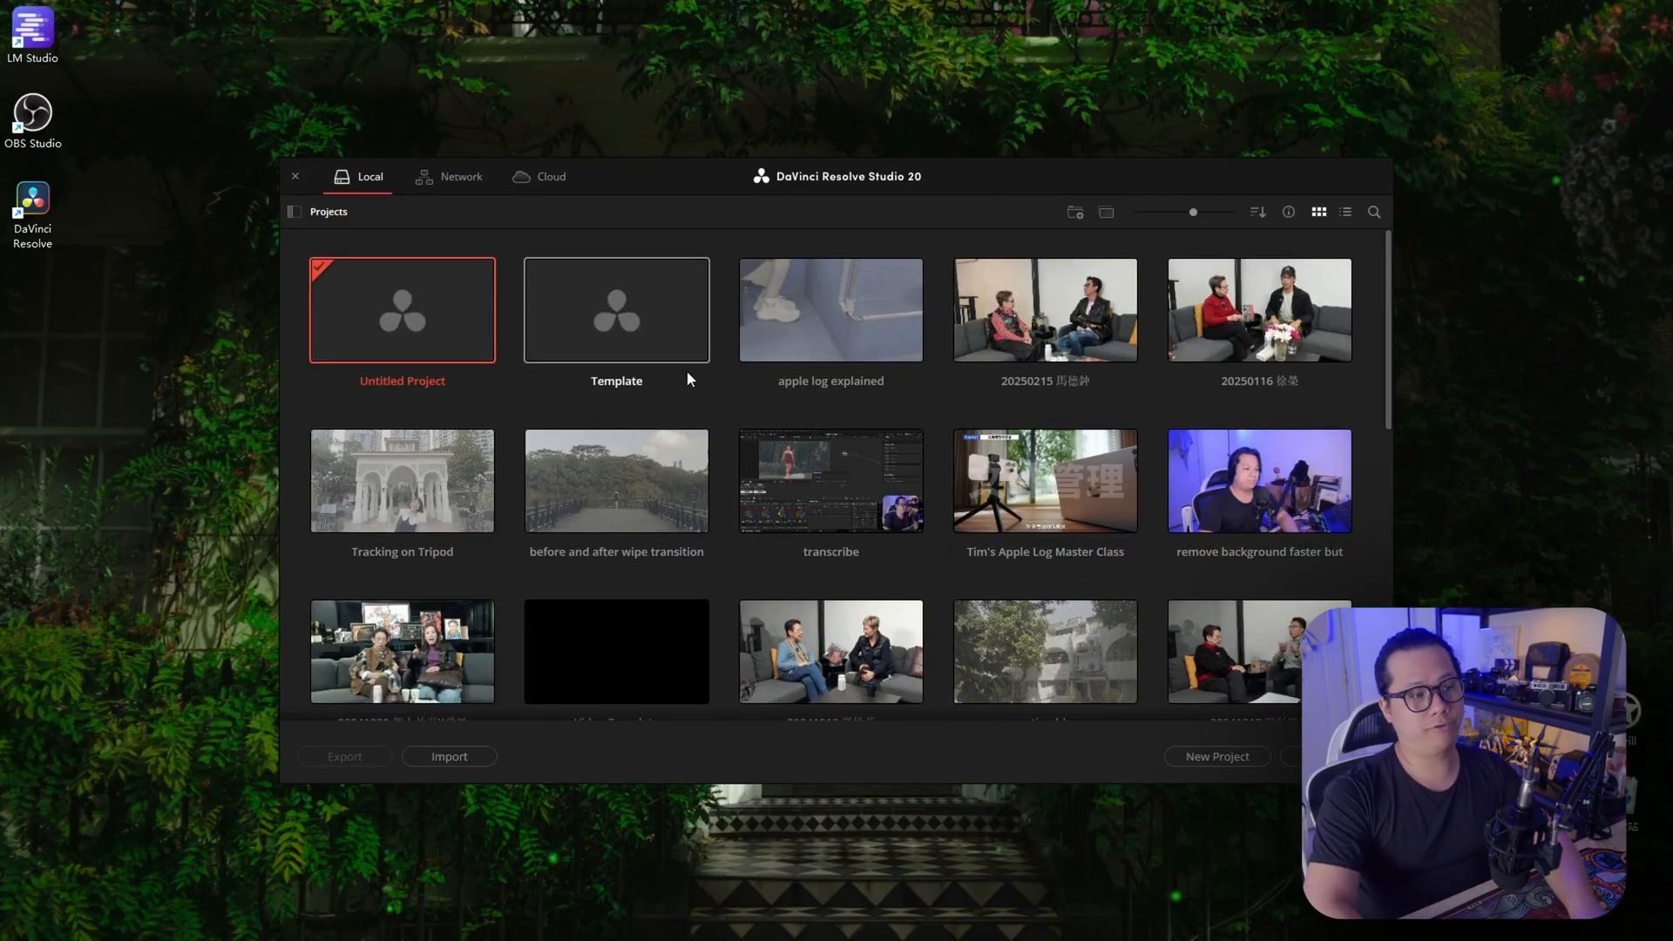
Open the Template project in read-only mode
{"action": "left_click", "coordinate": [635, 326]}
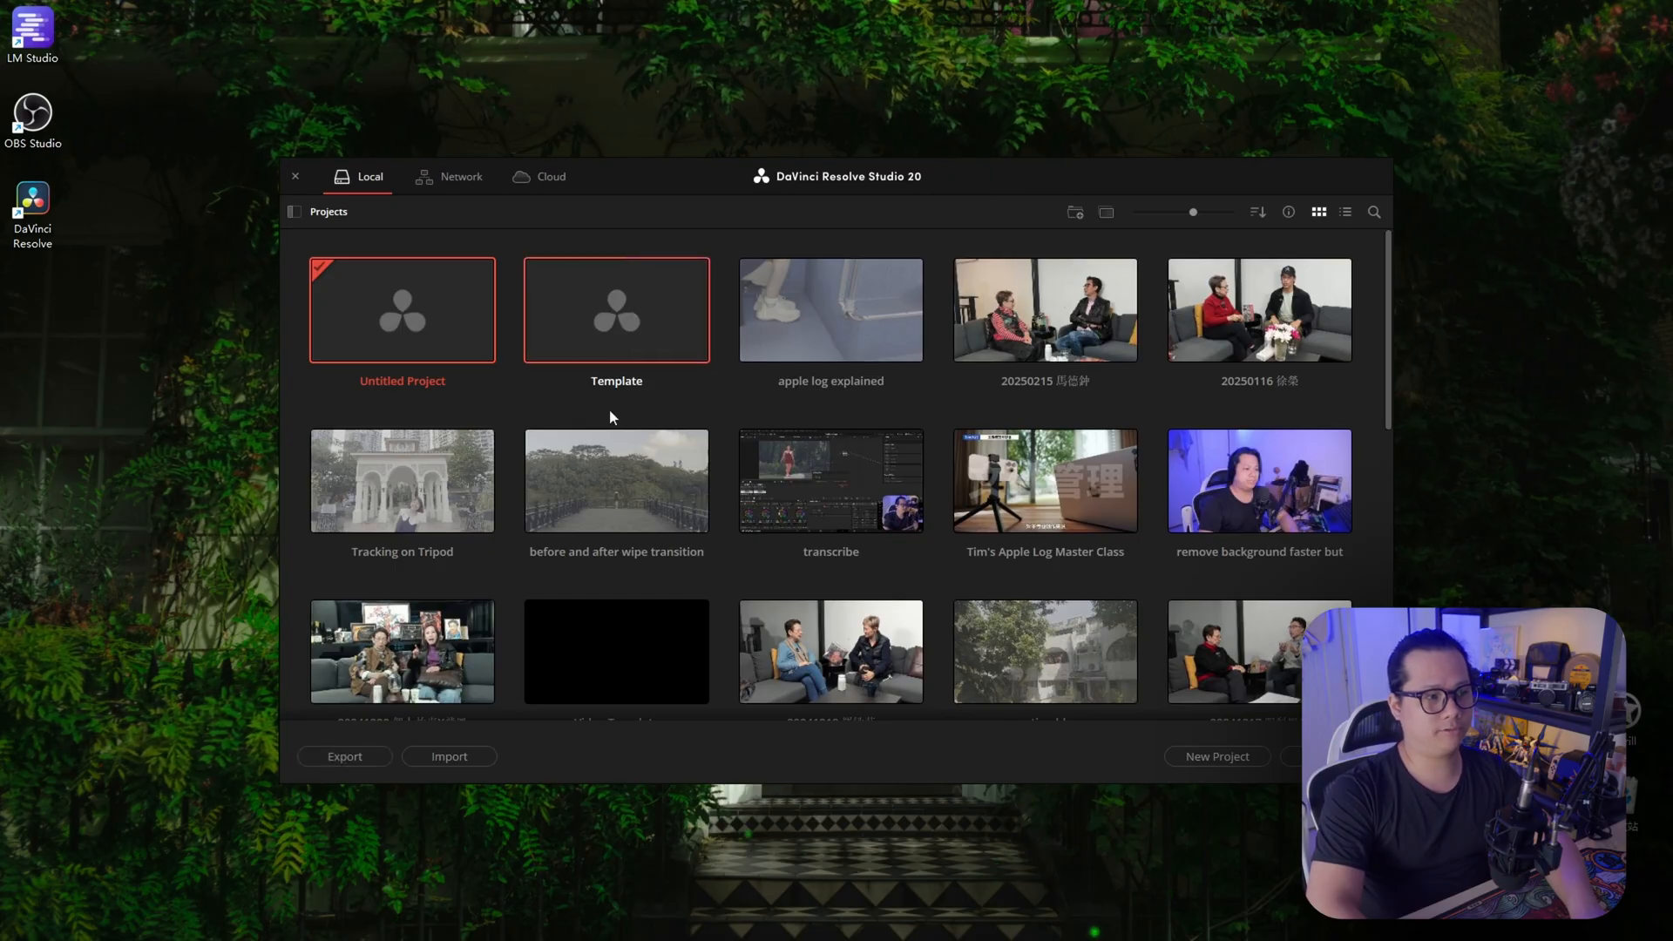
{"action": "right_click", "coordinate": [599, 305]}
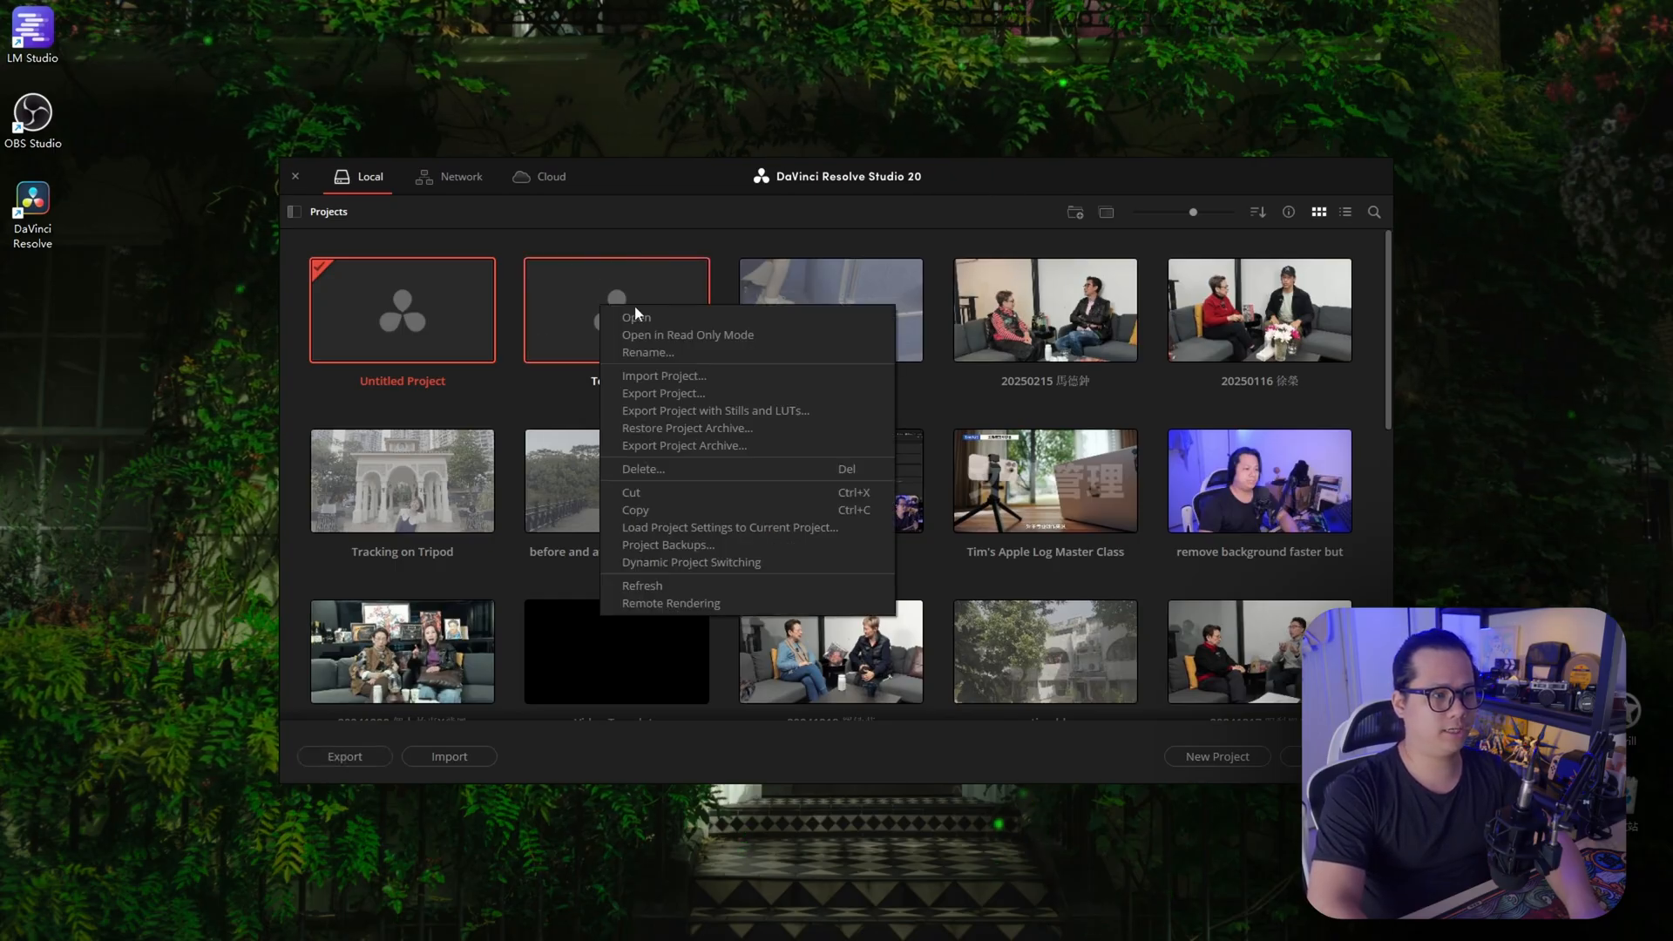
{"action": "left_click", "coordinate": [730, 338]}
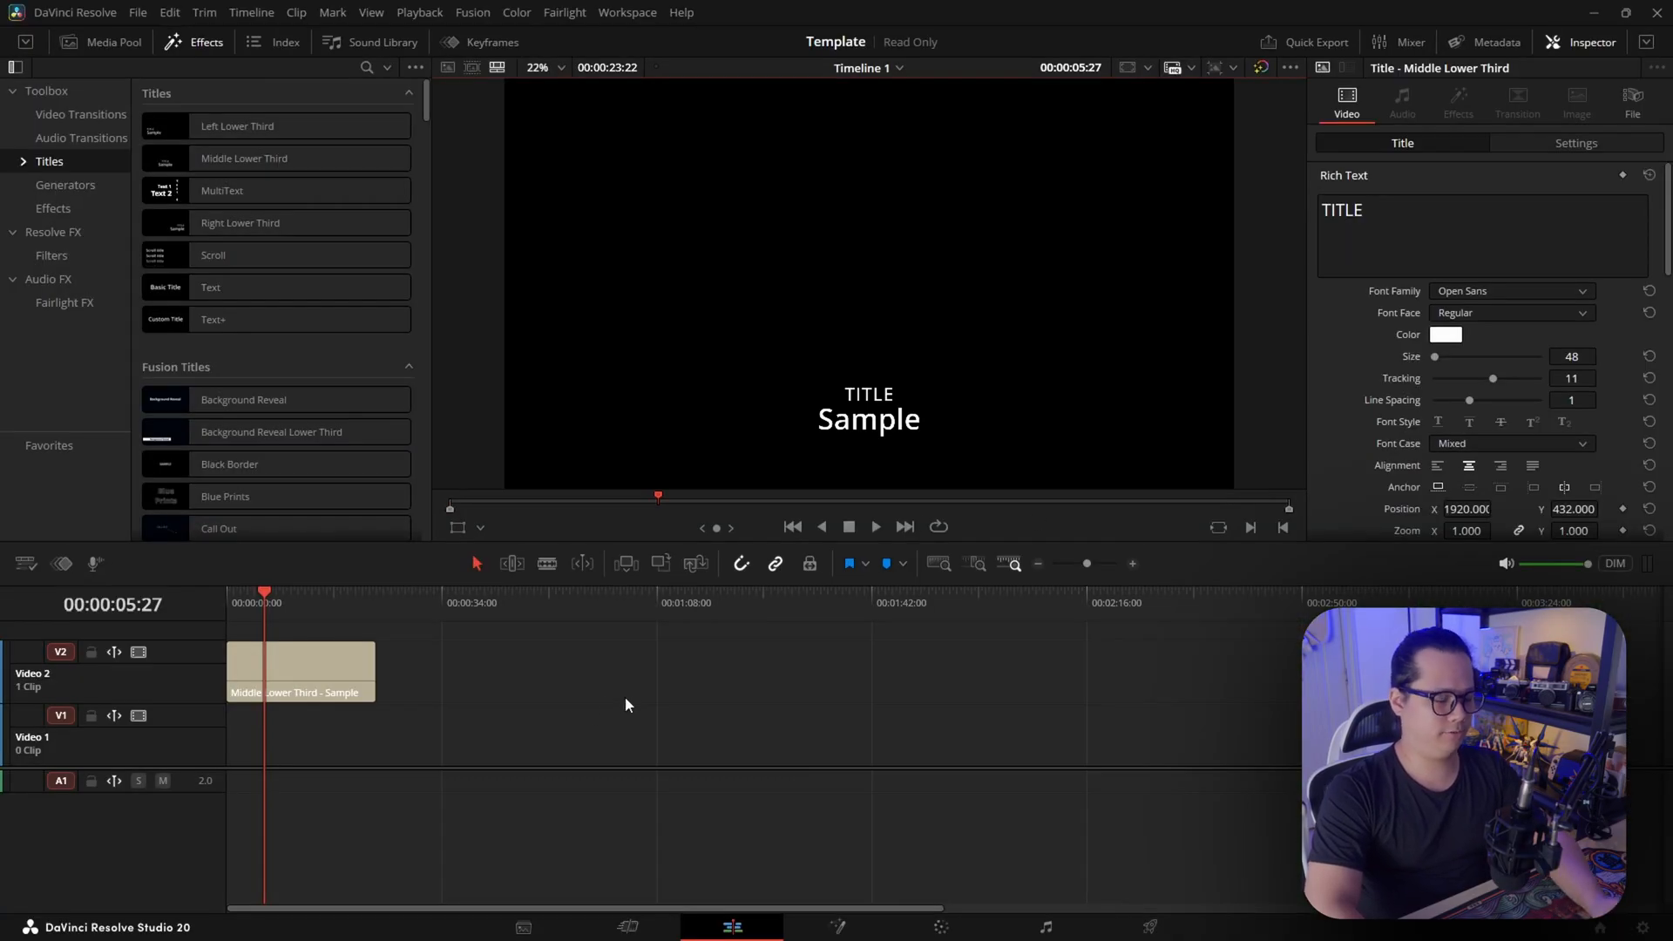
Save a copy of the read-only template project under the name Tips and Tricks
{"action": "left_click", "coordinate": [138, 12]}
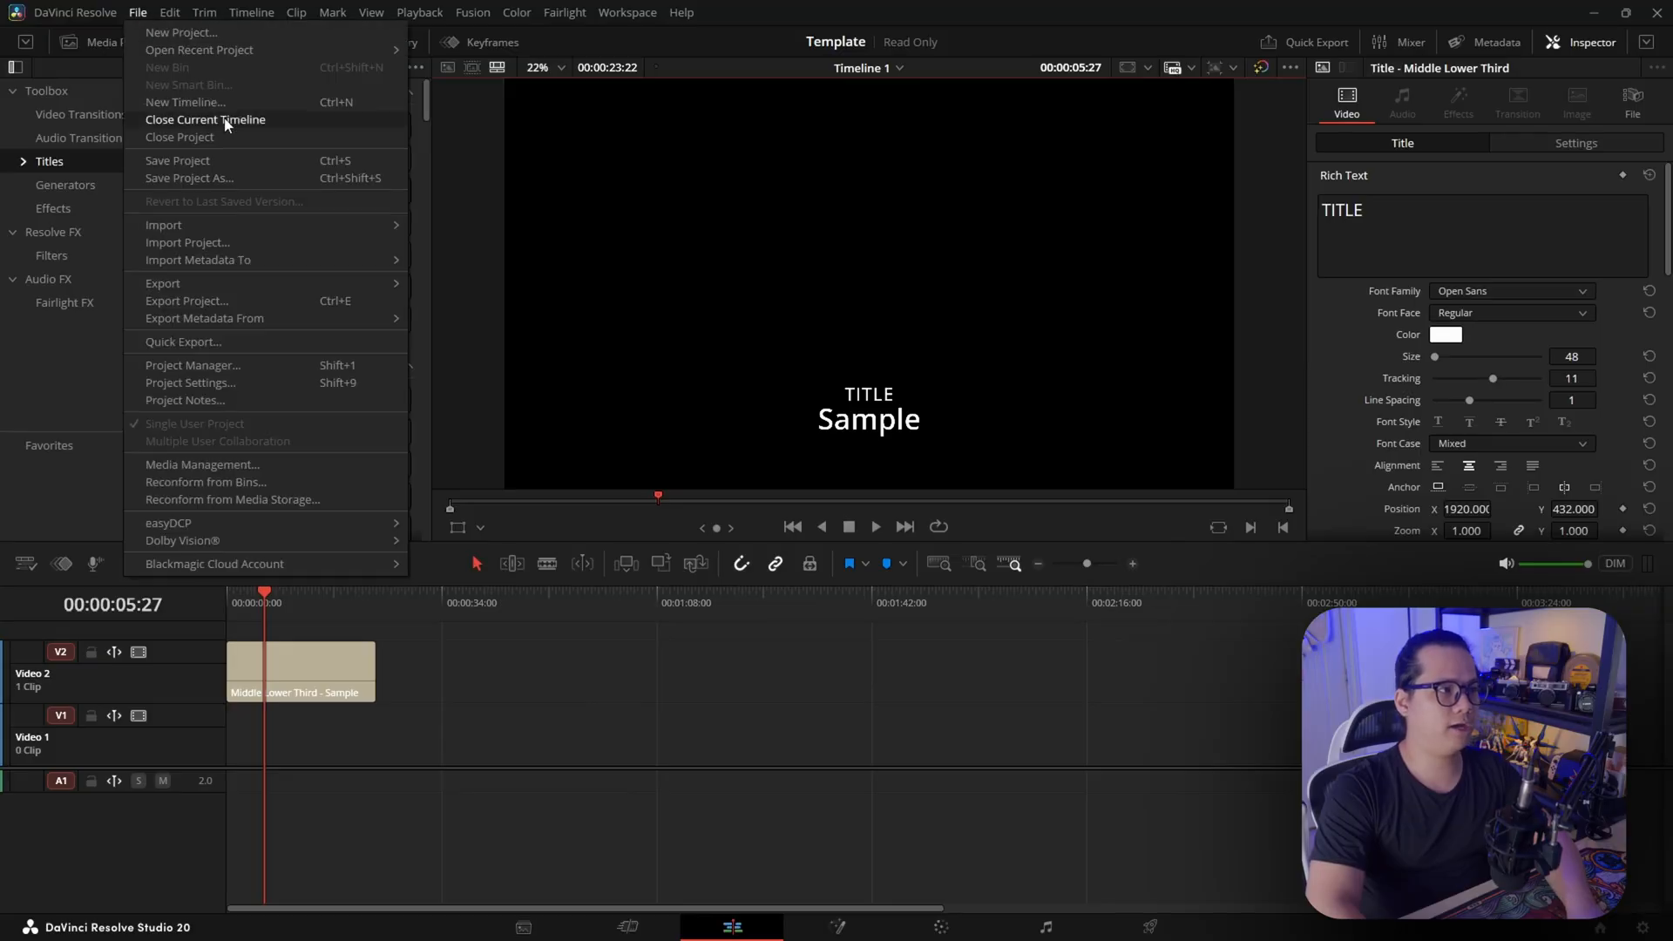
{"action": "left_click", "coordinate": [228, 178]}
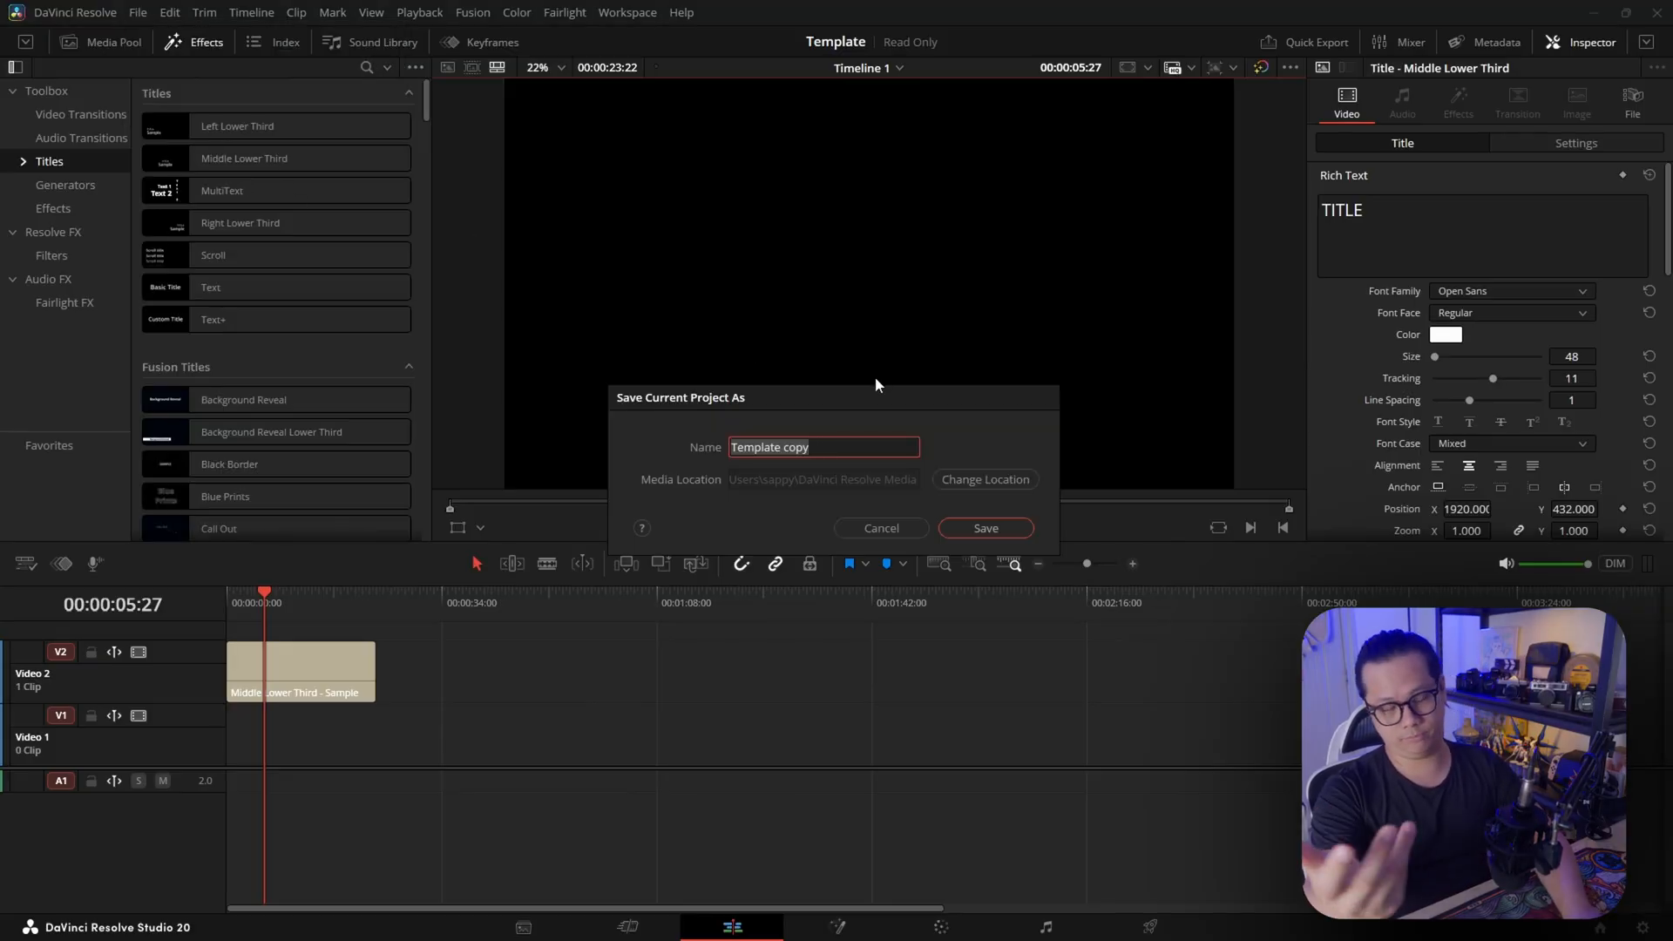
{"action": "type", "text": "Tips and Tricks"}
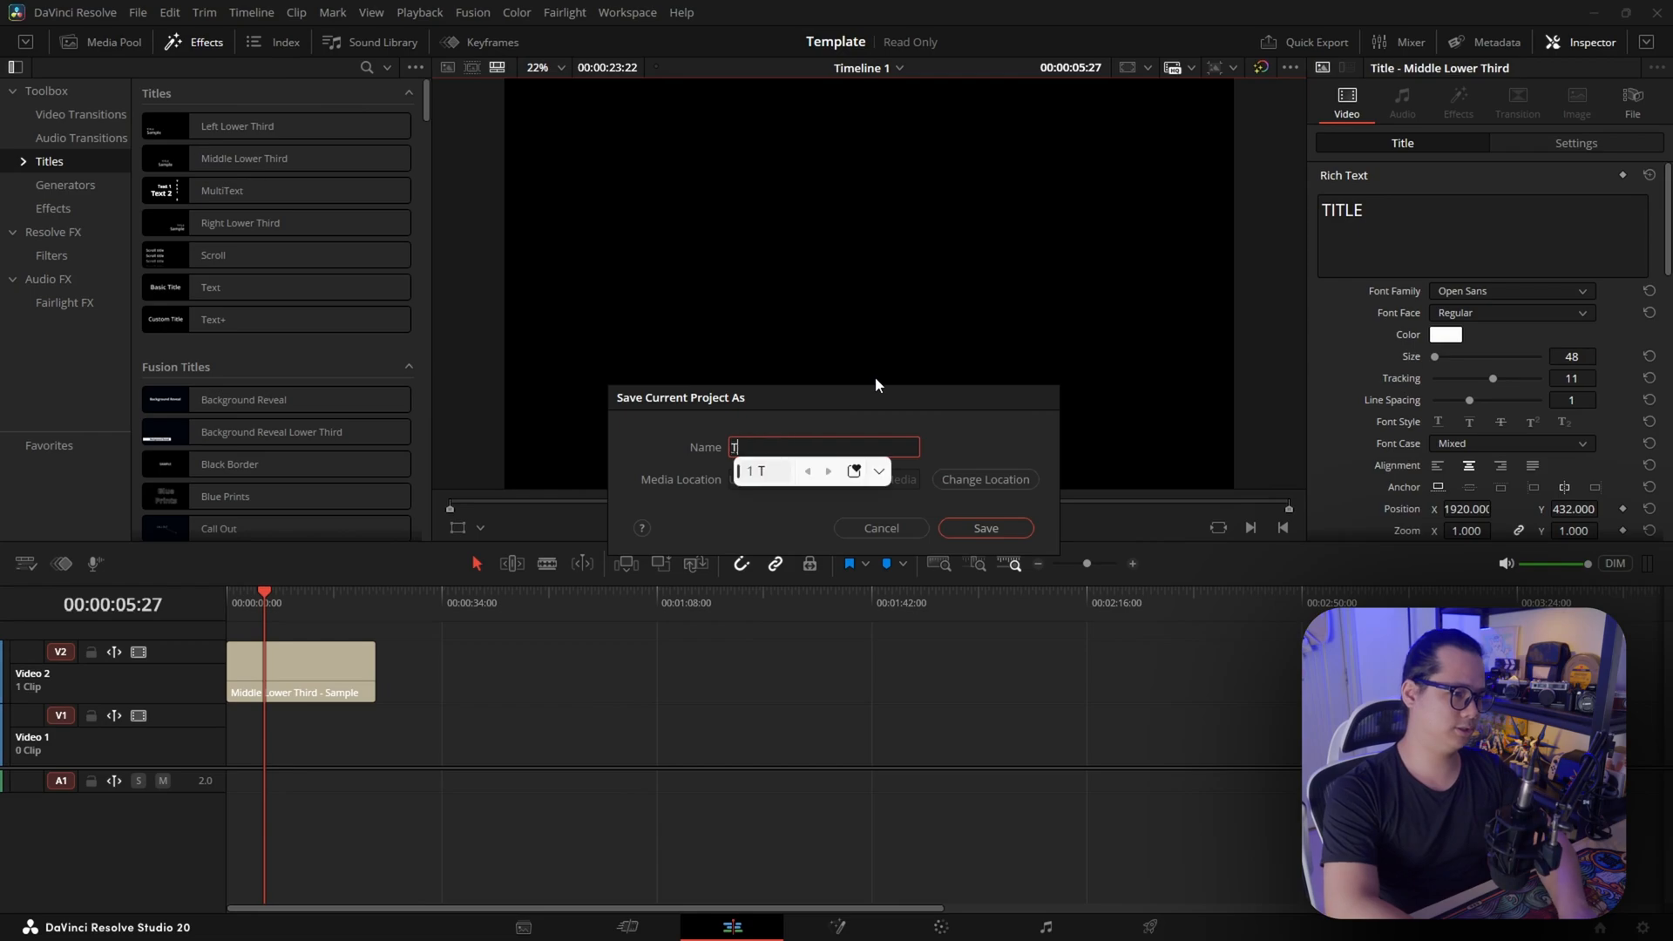
{"action": "left_click", "coordinate": [987, 528]}
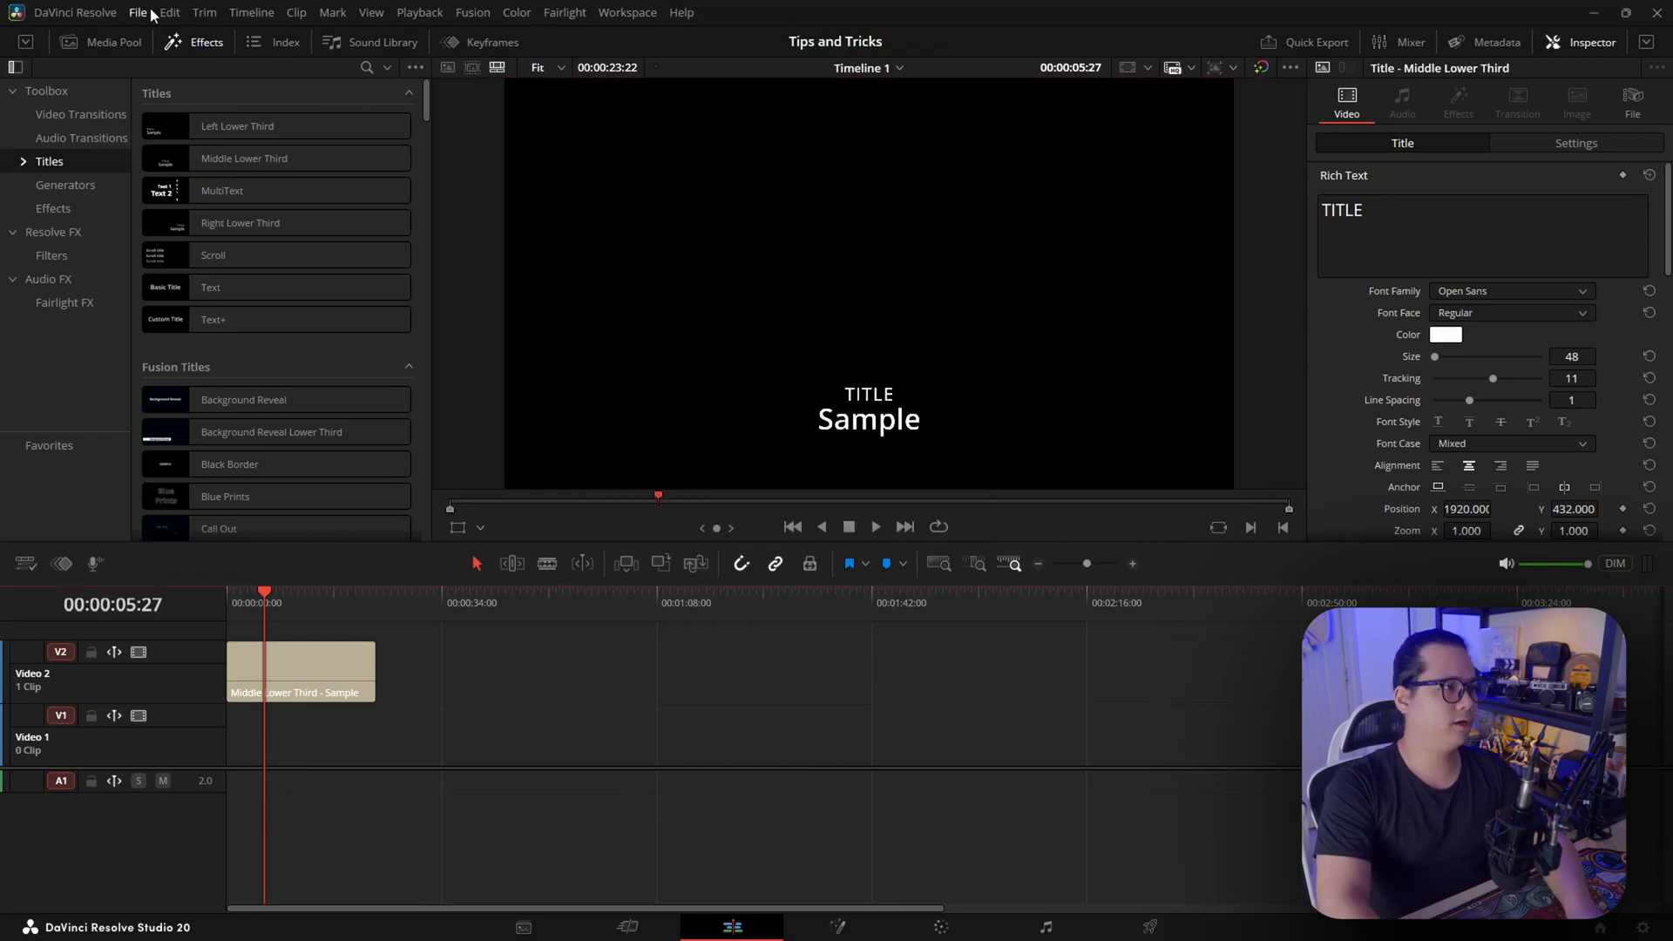
Open the Project Manager
{"action": "left_click", "coordinate": [137, 12]}
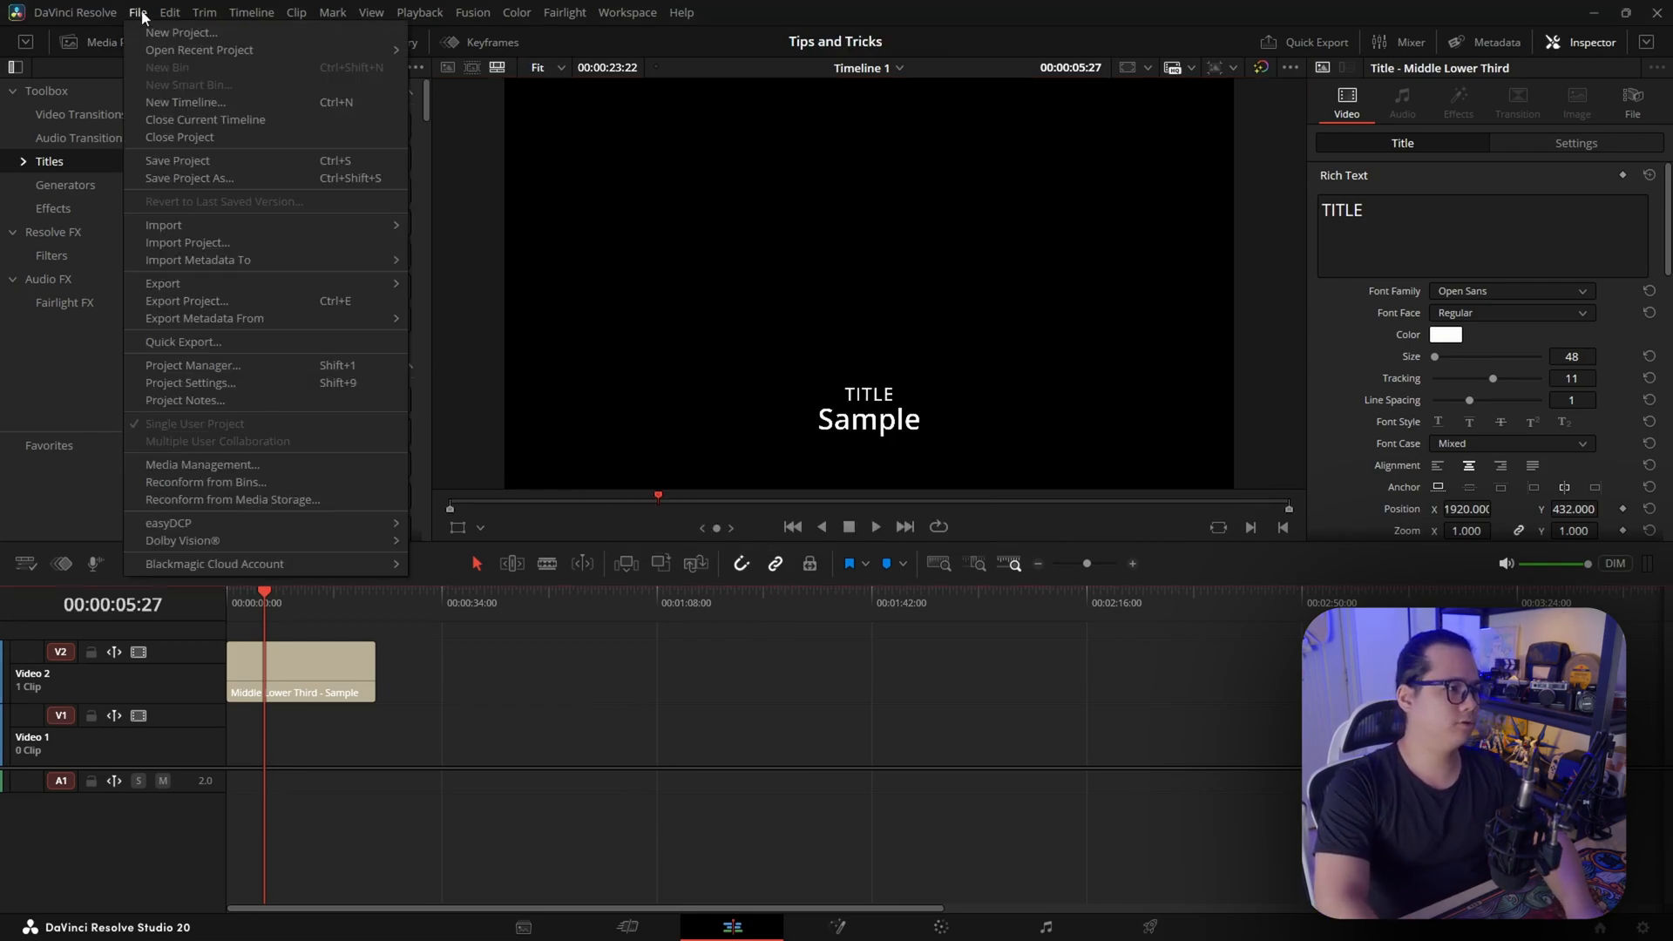
{"action": "left_click", "coordinate": [285, 365]}
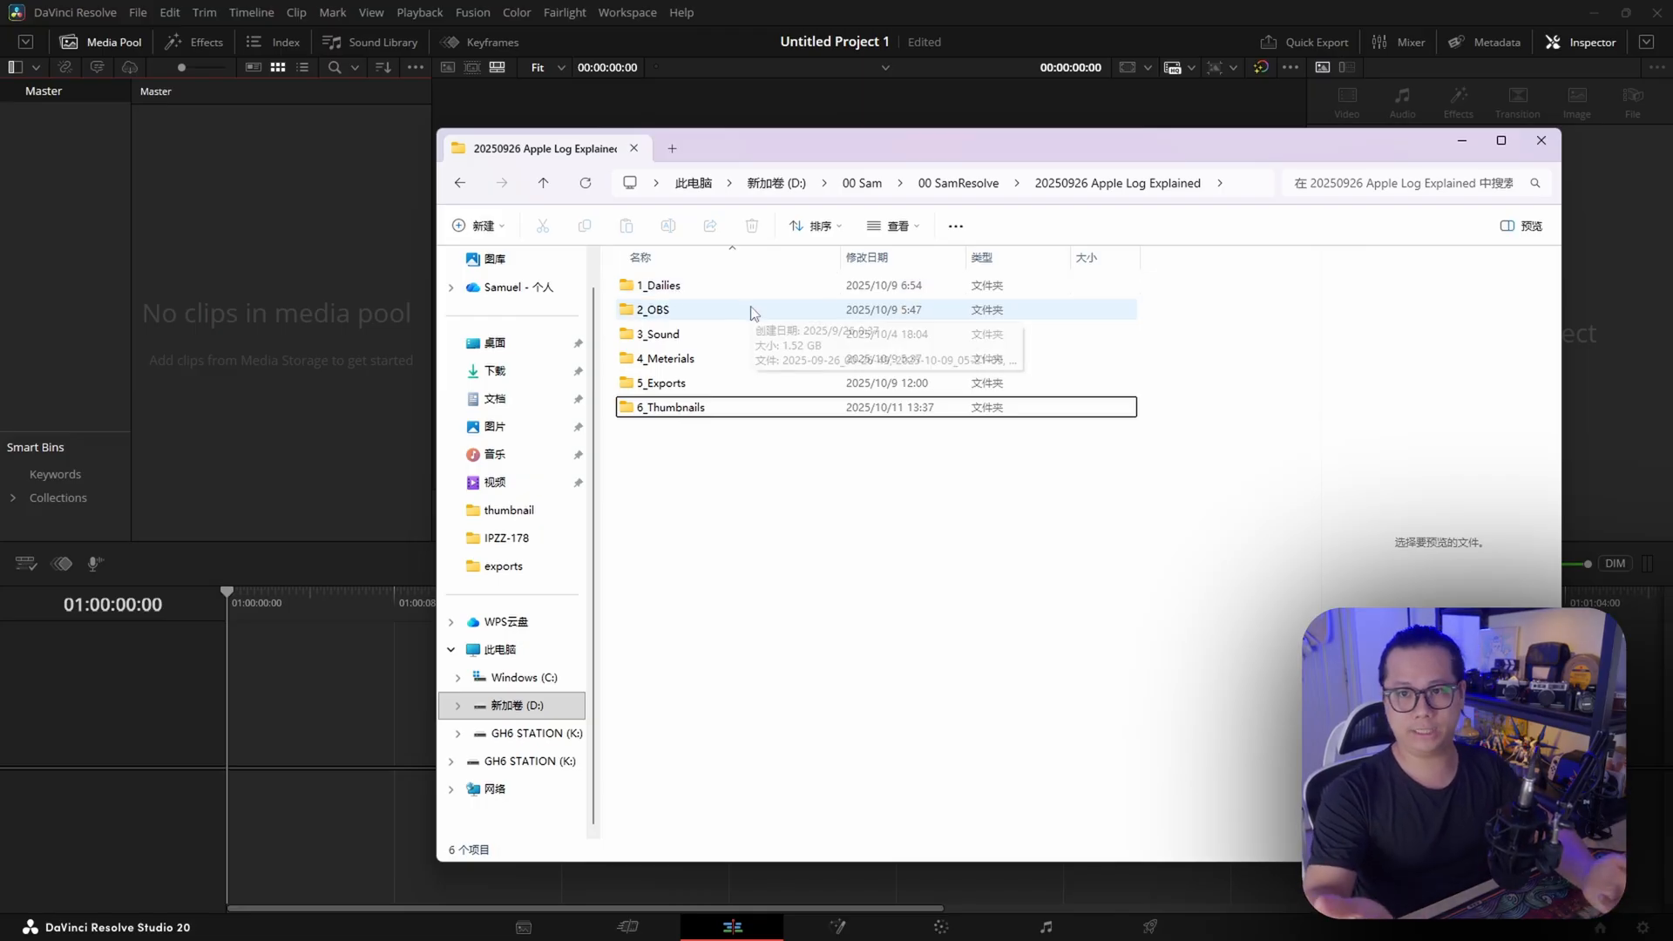
Import all six folders of 20250926 Apple Log Explained from File Explorer as loose clips into the empty Master bin, and look through the clips
{"action": "left_click_drag", "start_coordinate": [683, 467], "coordinate": [315, 314]}
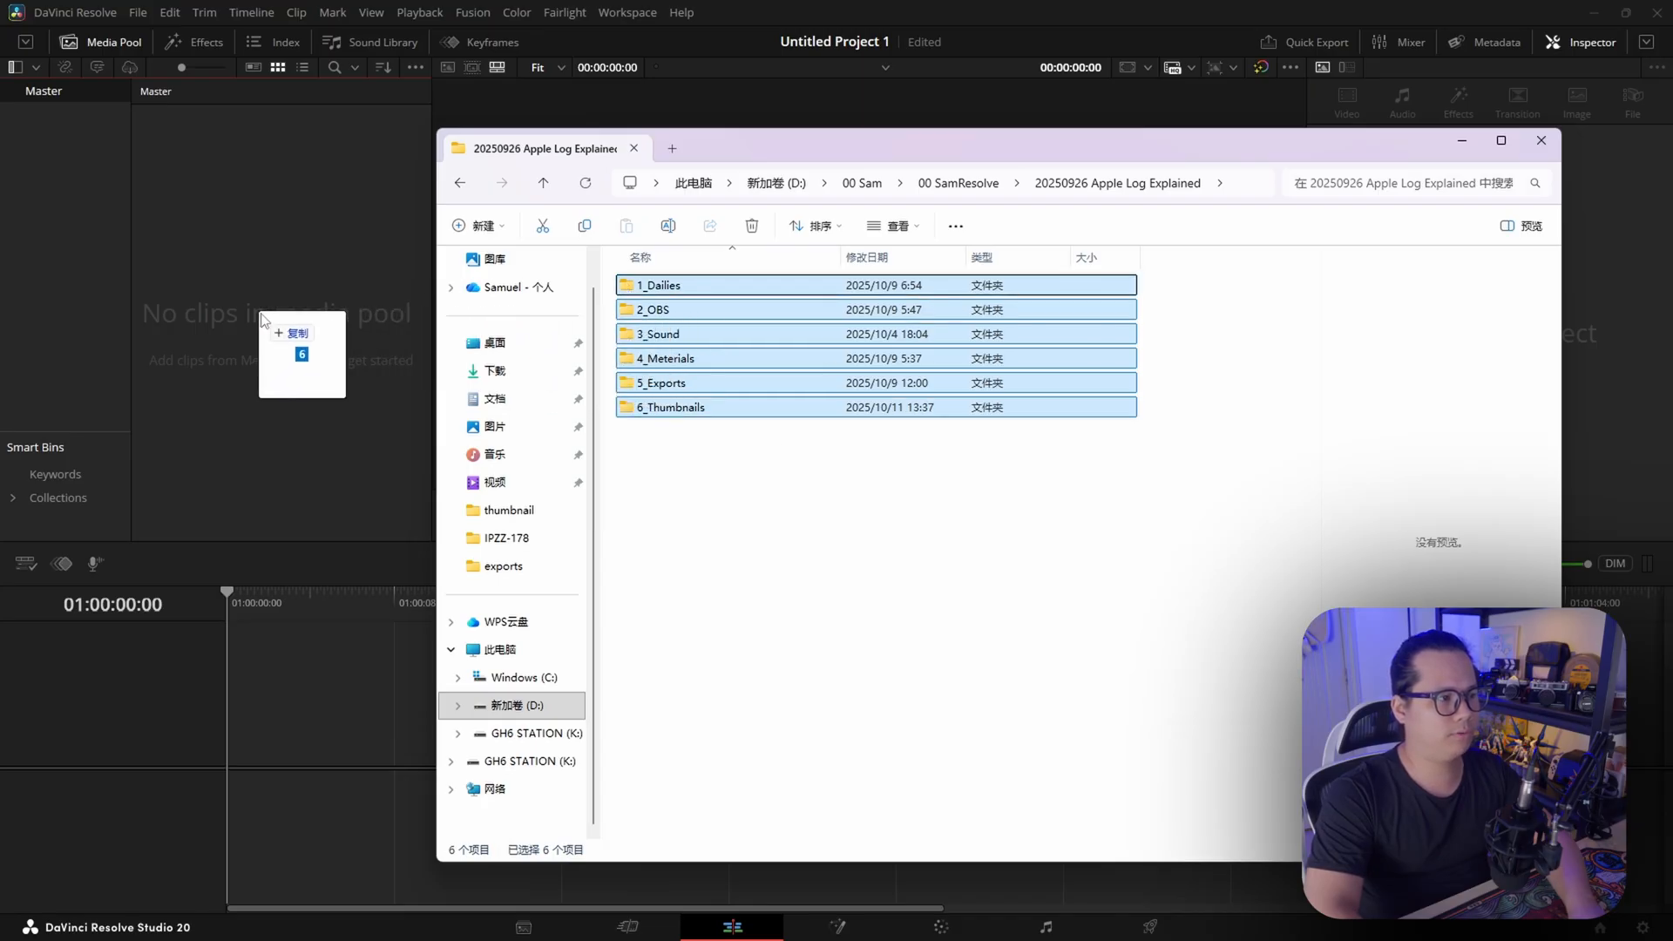
{"action": "left_click_drag", "start_coordinate": [261, 319], "coordinate": [270, 331]}
{"action": "scroll", "coordinate": [315, 378], "scroll_direction": "down", "scroll_amount": 5}
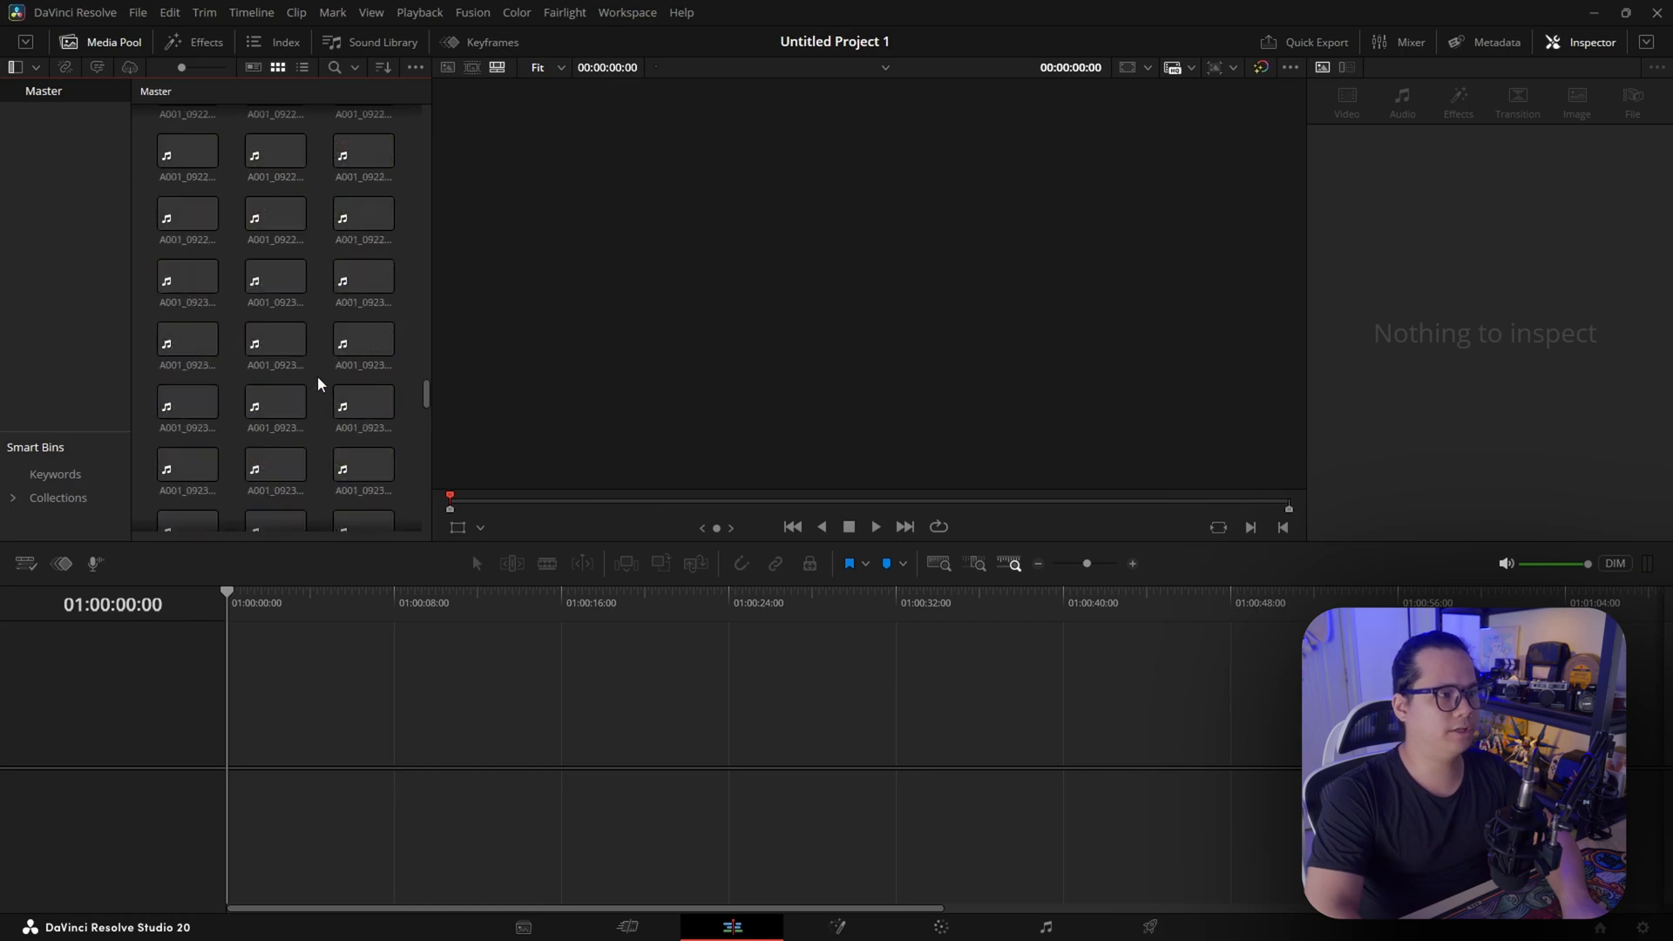
{"action": "scroll", "coordinate": [318, 378], "scroll_direction": "down", "scroll_amount": 5}
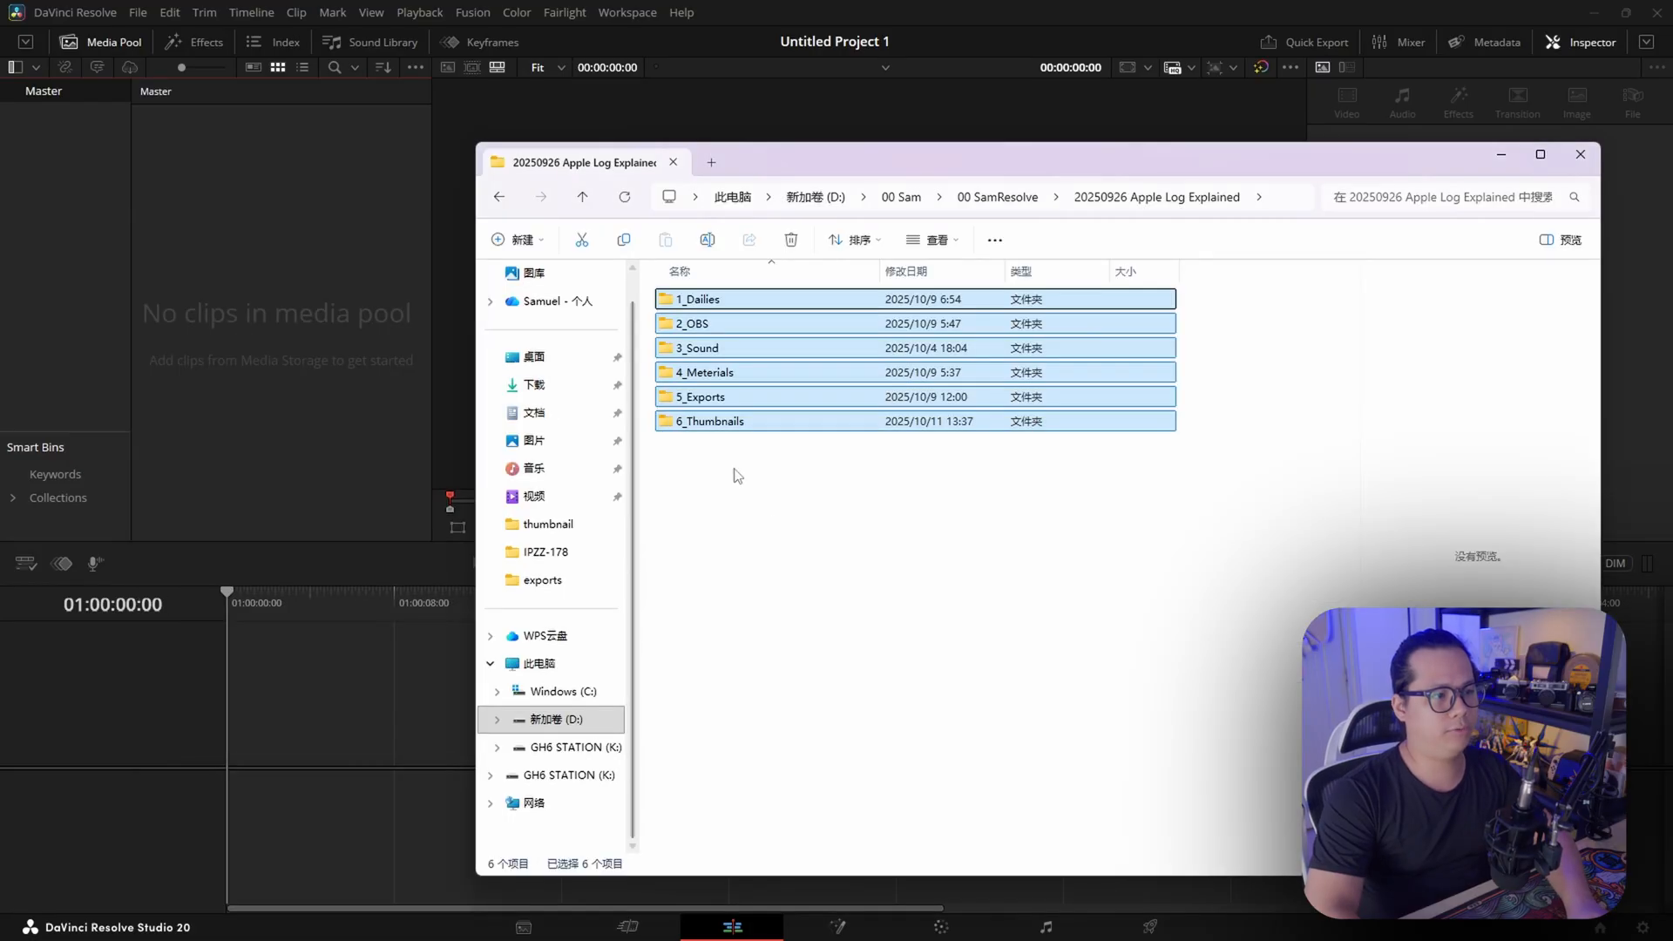
Import the six folders from File Explorer as bins under Master, and collapse the 3_Sound, 4_Meterials and 5_Exports bins
{"action": "left_click_drag", "start_coordinate": [767, 485], "coordinate": [799, 304]}
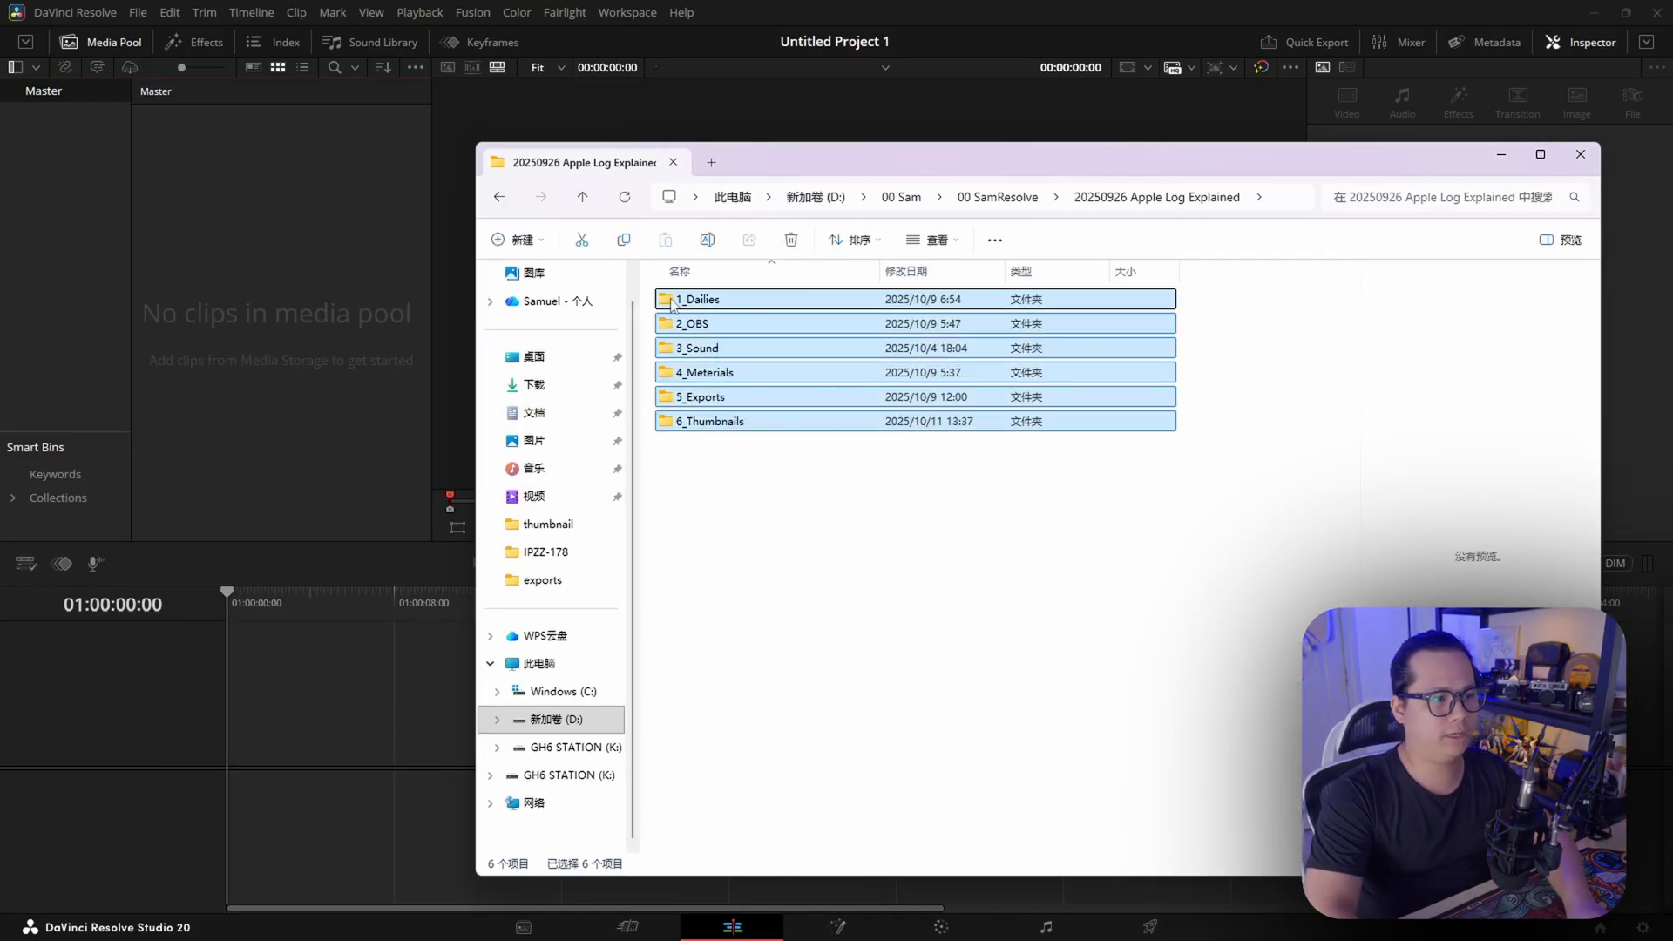
{"action": "left_click_drag", "start_coordinate": [635, 273], "coordinate": [75, 247]}
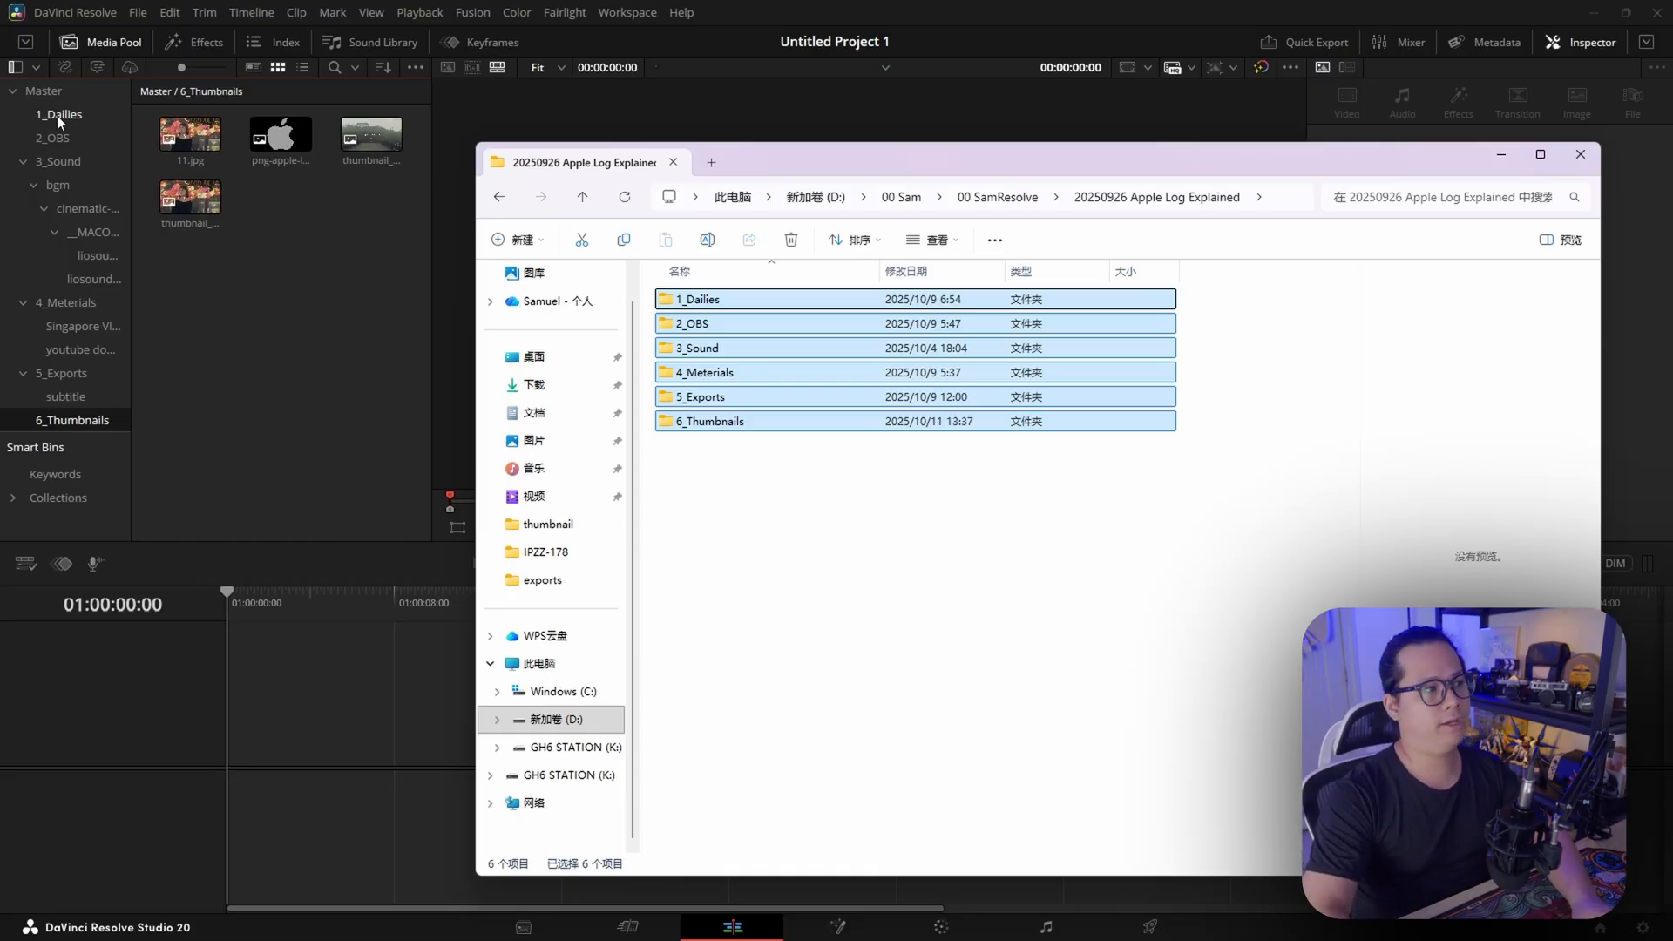
{"action": "left_click", "coordinate": [23, 161]}
{"action": "left_click", "coordinate": [22, 185]}
{"action": "left_click", "coordinate": [23, 208]}
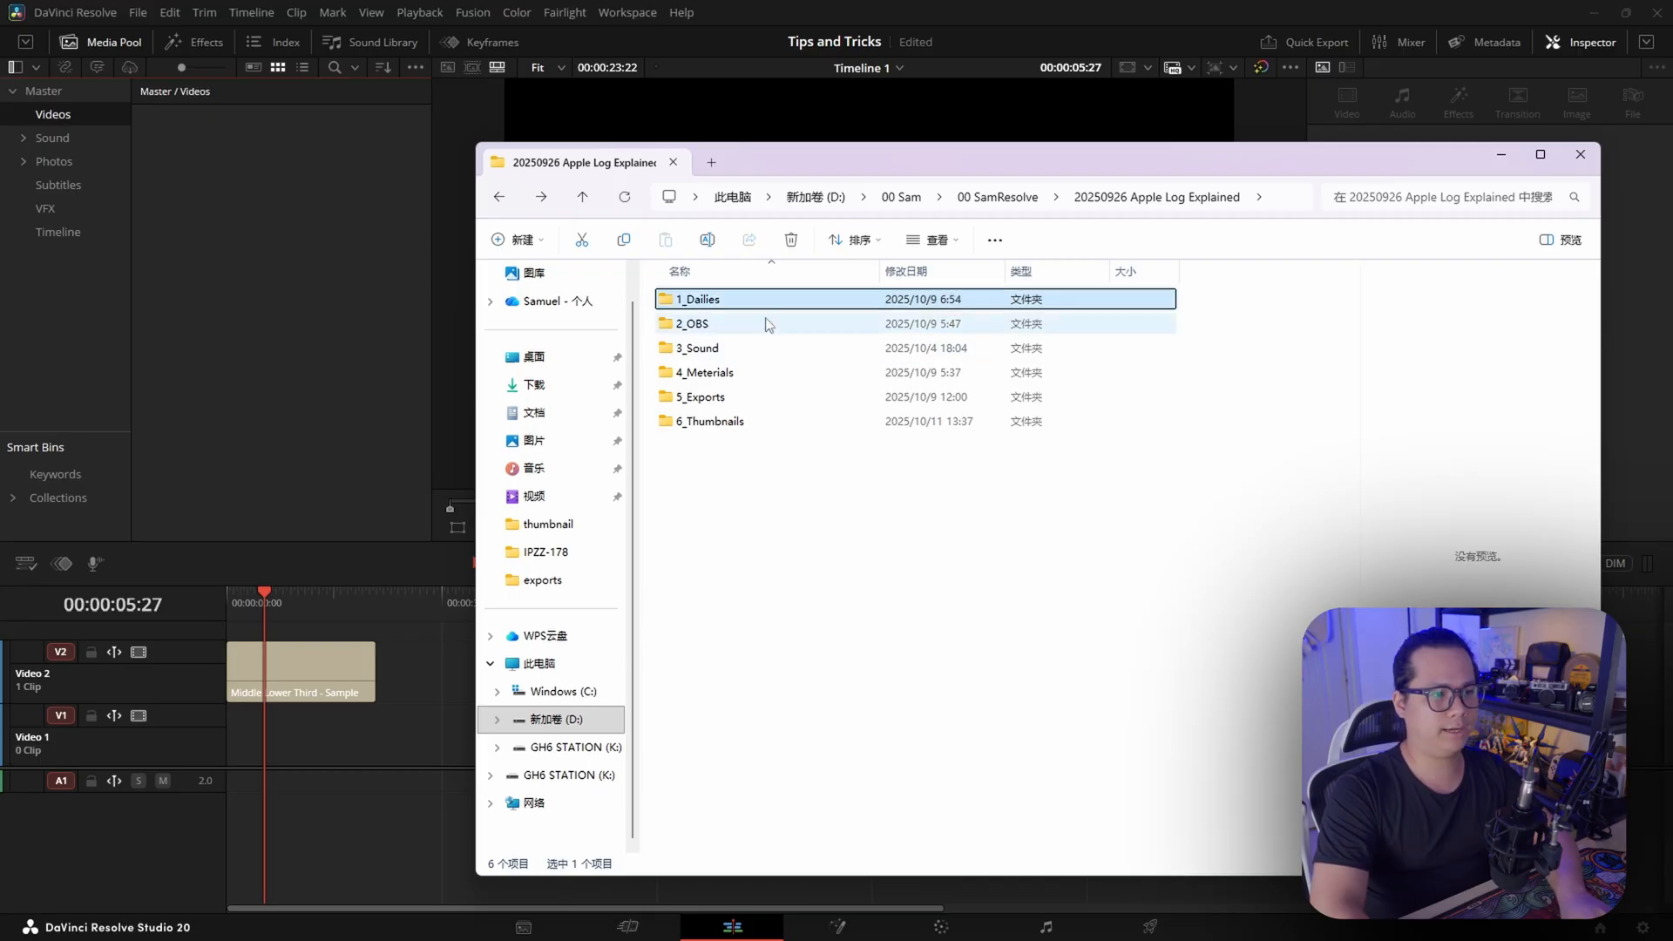
Look through the contents of the 1_Dailies, 2_OBS and 4_Meterials folders in File Explorer
{"action": "left_click", "coordinate": [741, 373], "text": "ctrl"}
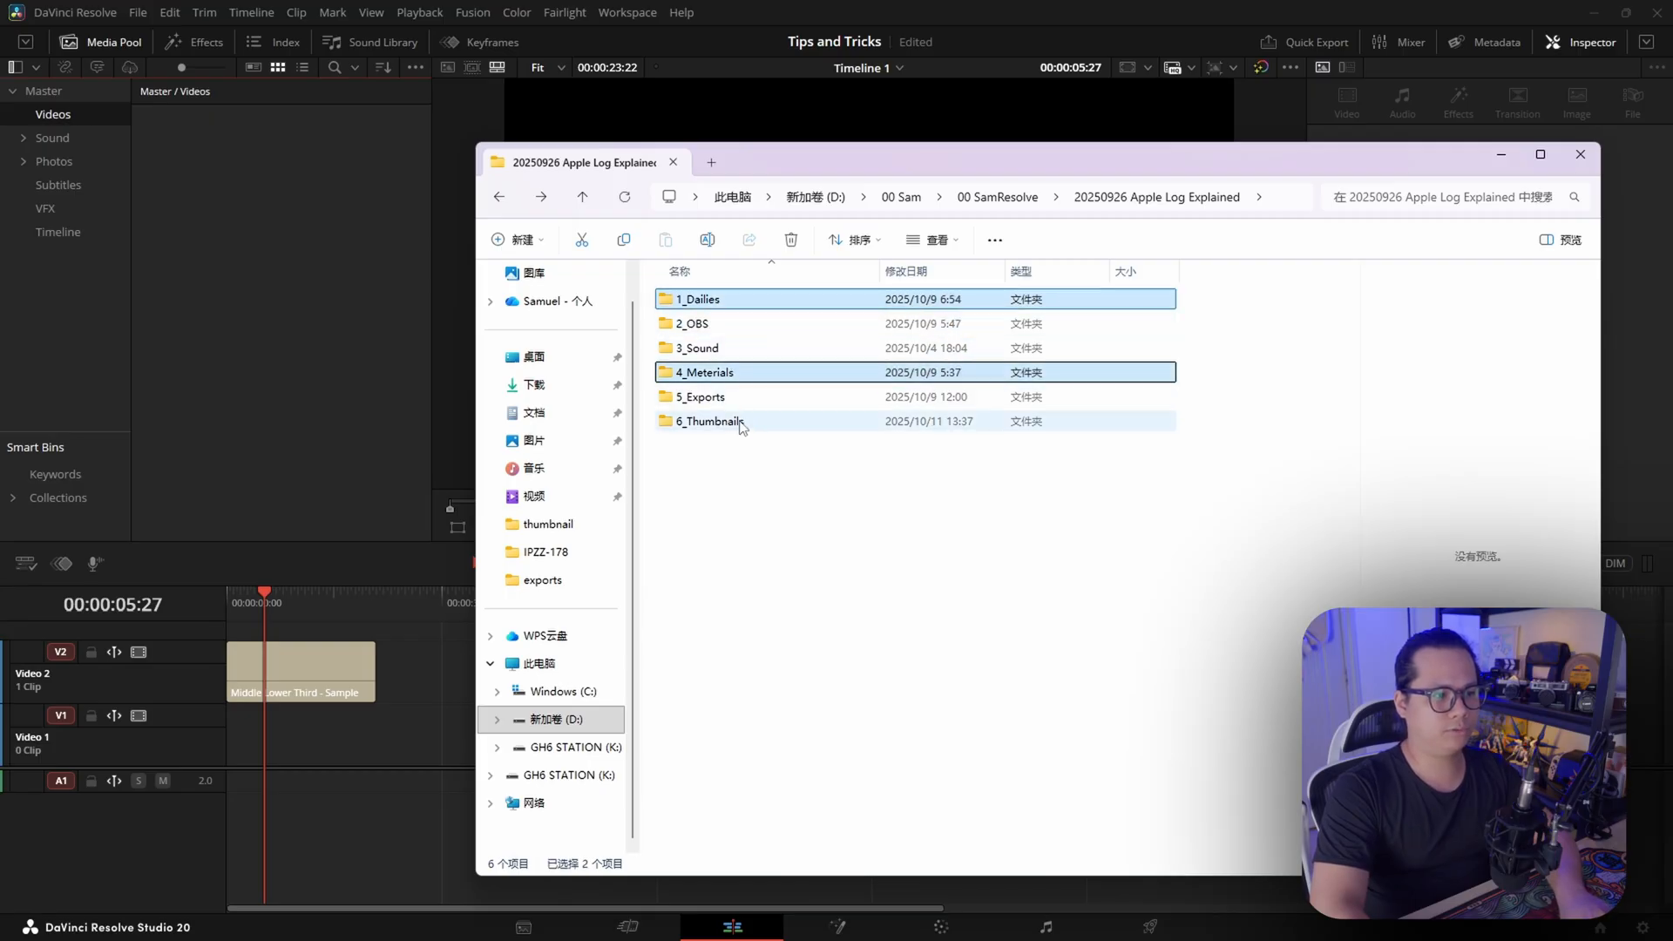
{"action": "double_click", "coordinate": [697, 299]}
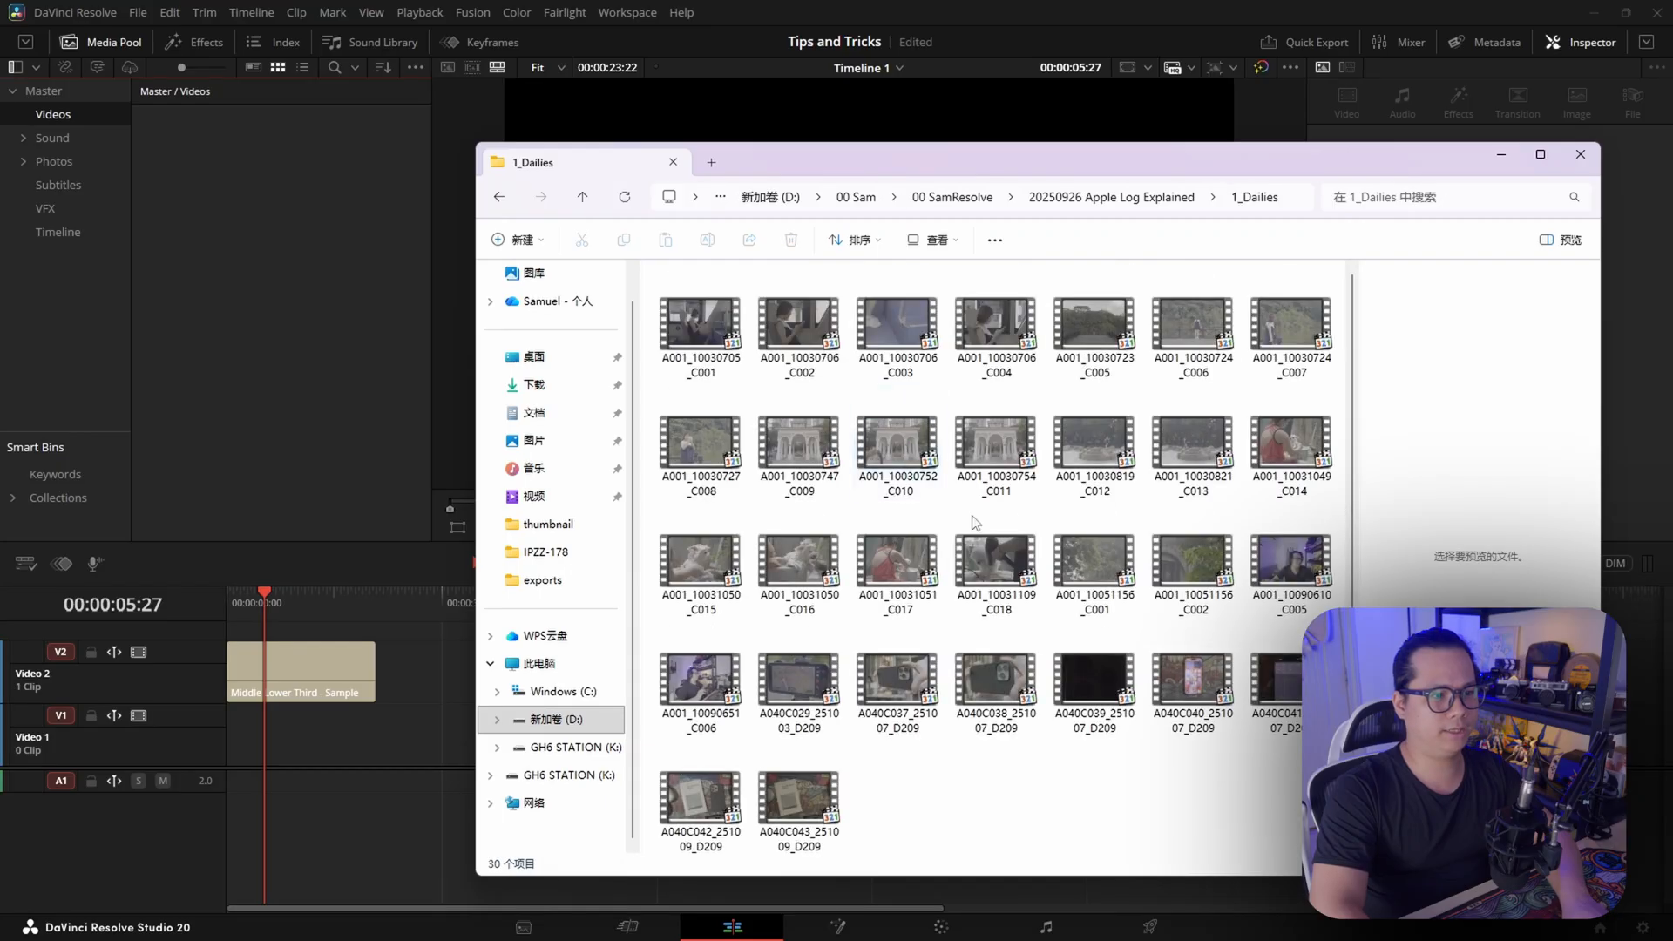
{"action": "left_click", "coordinate": [499, 197]}
{"action": "double_click", "coordinate": [767, 323]}
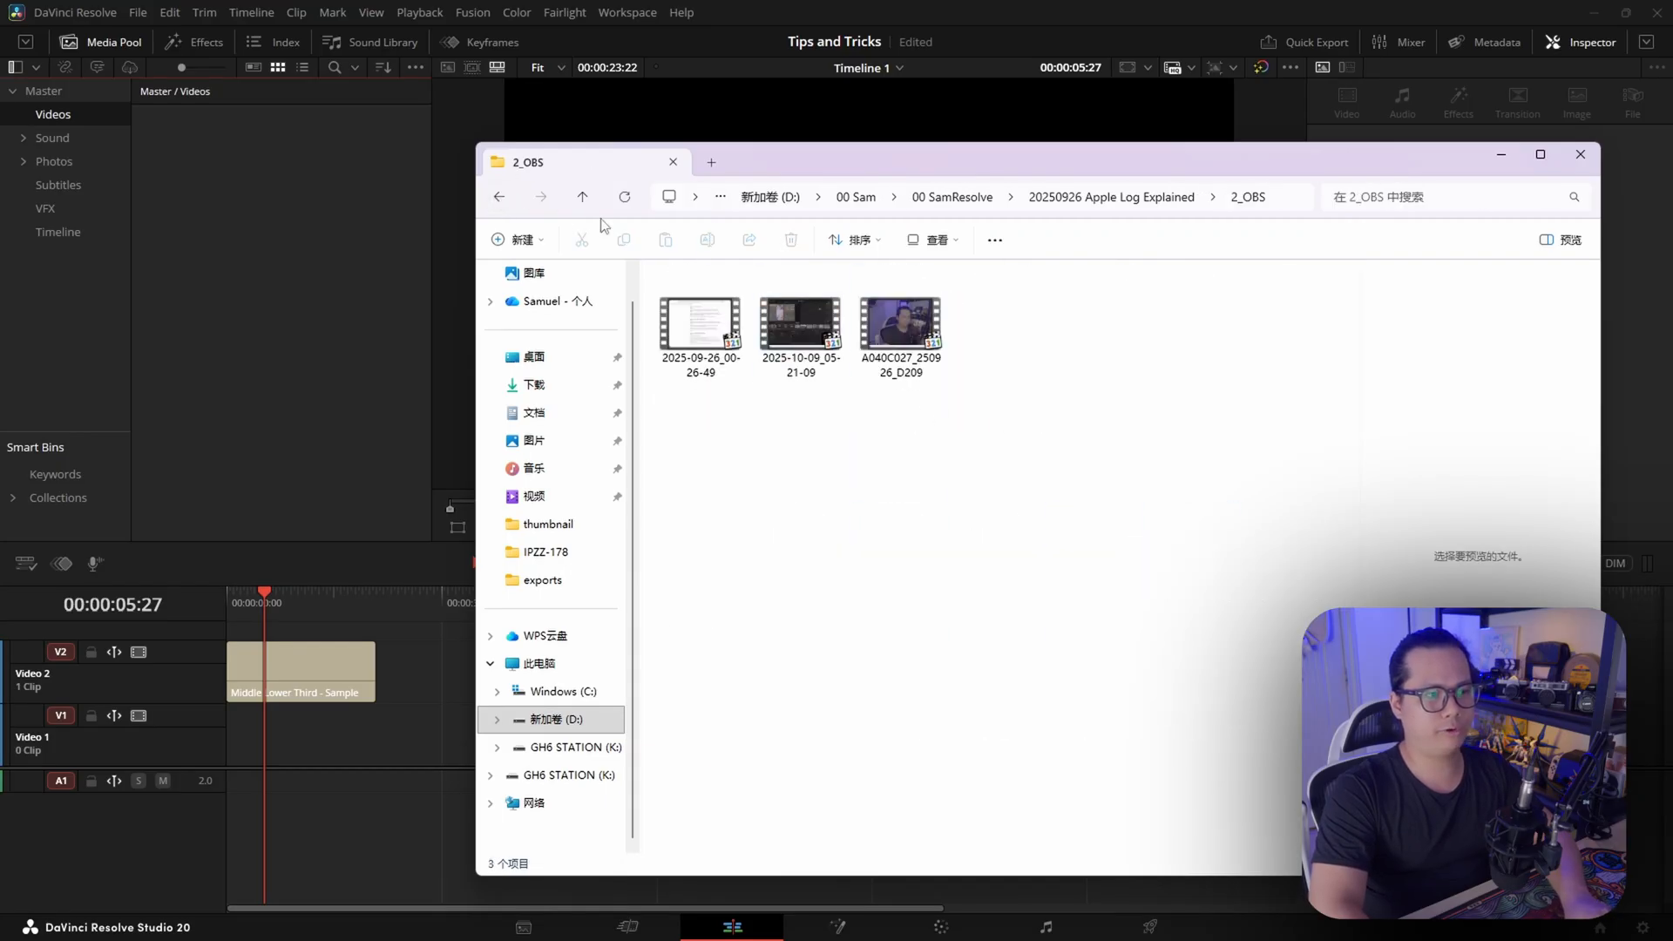
{"action": "left_click", "coordinate": [499, 197]}
{"action": "double_click", "coordinate": [758, 378]}
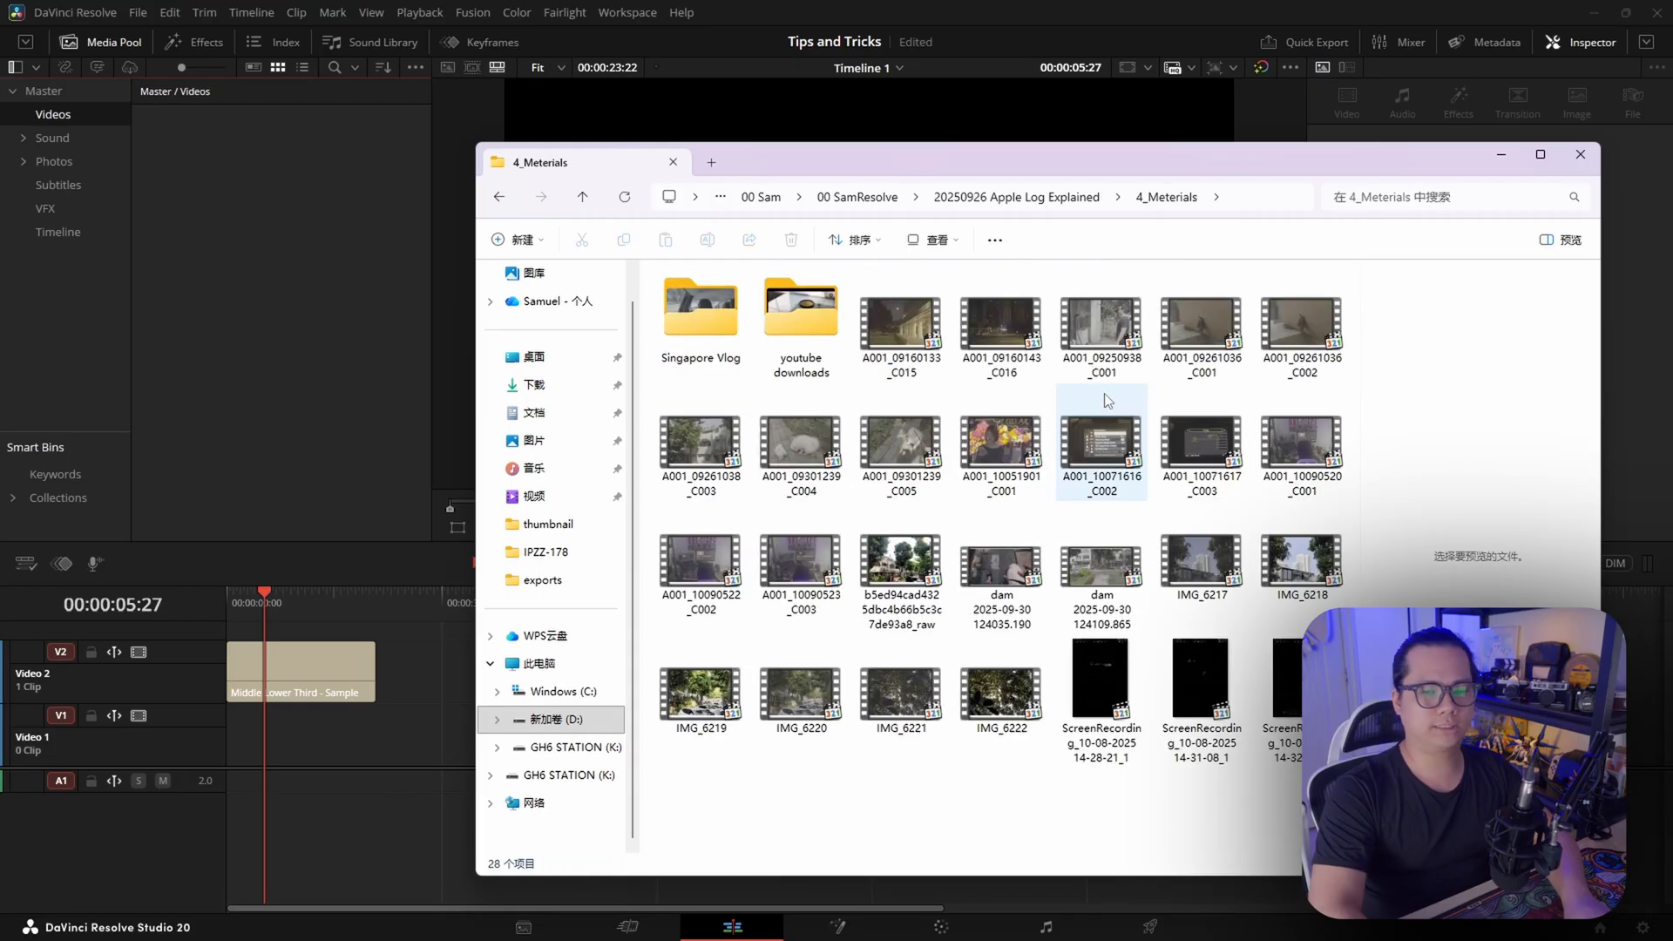
{"action": "left_click", "coordinate": [499, 197]}
Import the 1_Dailies, 2_OBS and 4_Meterials folders into the Videos bin of the Tips and Tricks project
{"action": "left_click", "coordinate": [727, 300]}
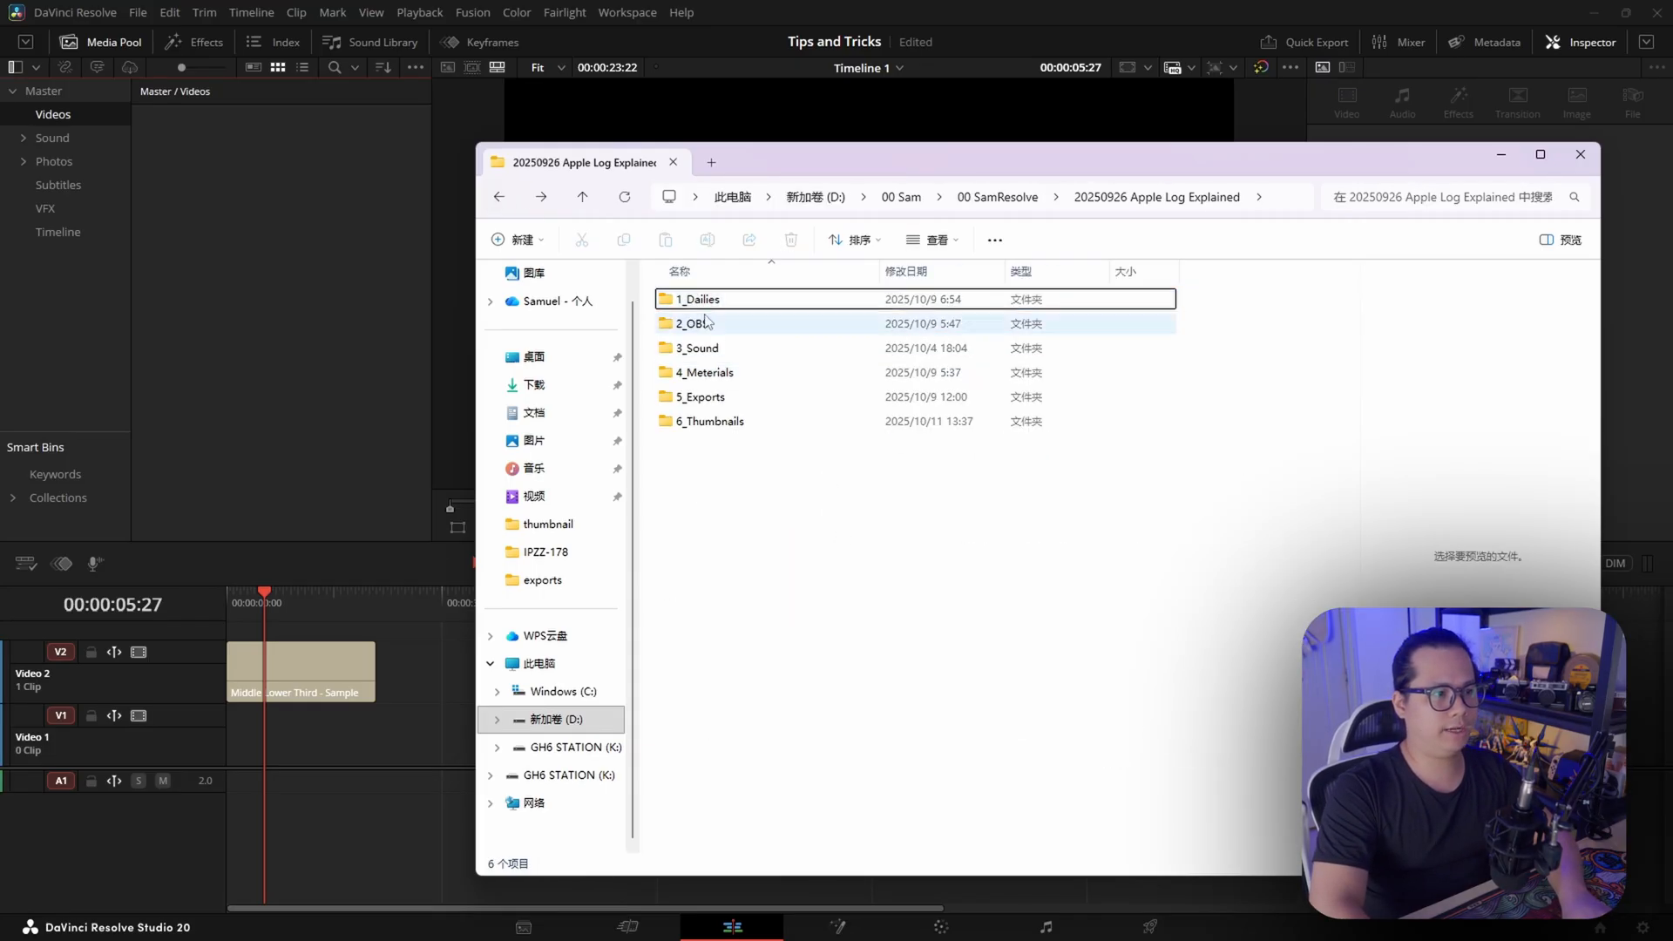
{"action": "left_click", "coordinate": [702, 324], "text": "ctrl"}
{"action": "left_click", "coordinate": [706, 372], "text": "ctrl"}
{"action": "left_click_drag", "start_coordinate": [706, 372], "coordinate": [85, 120]}
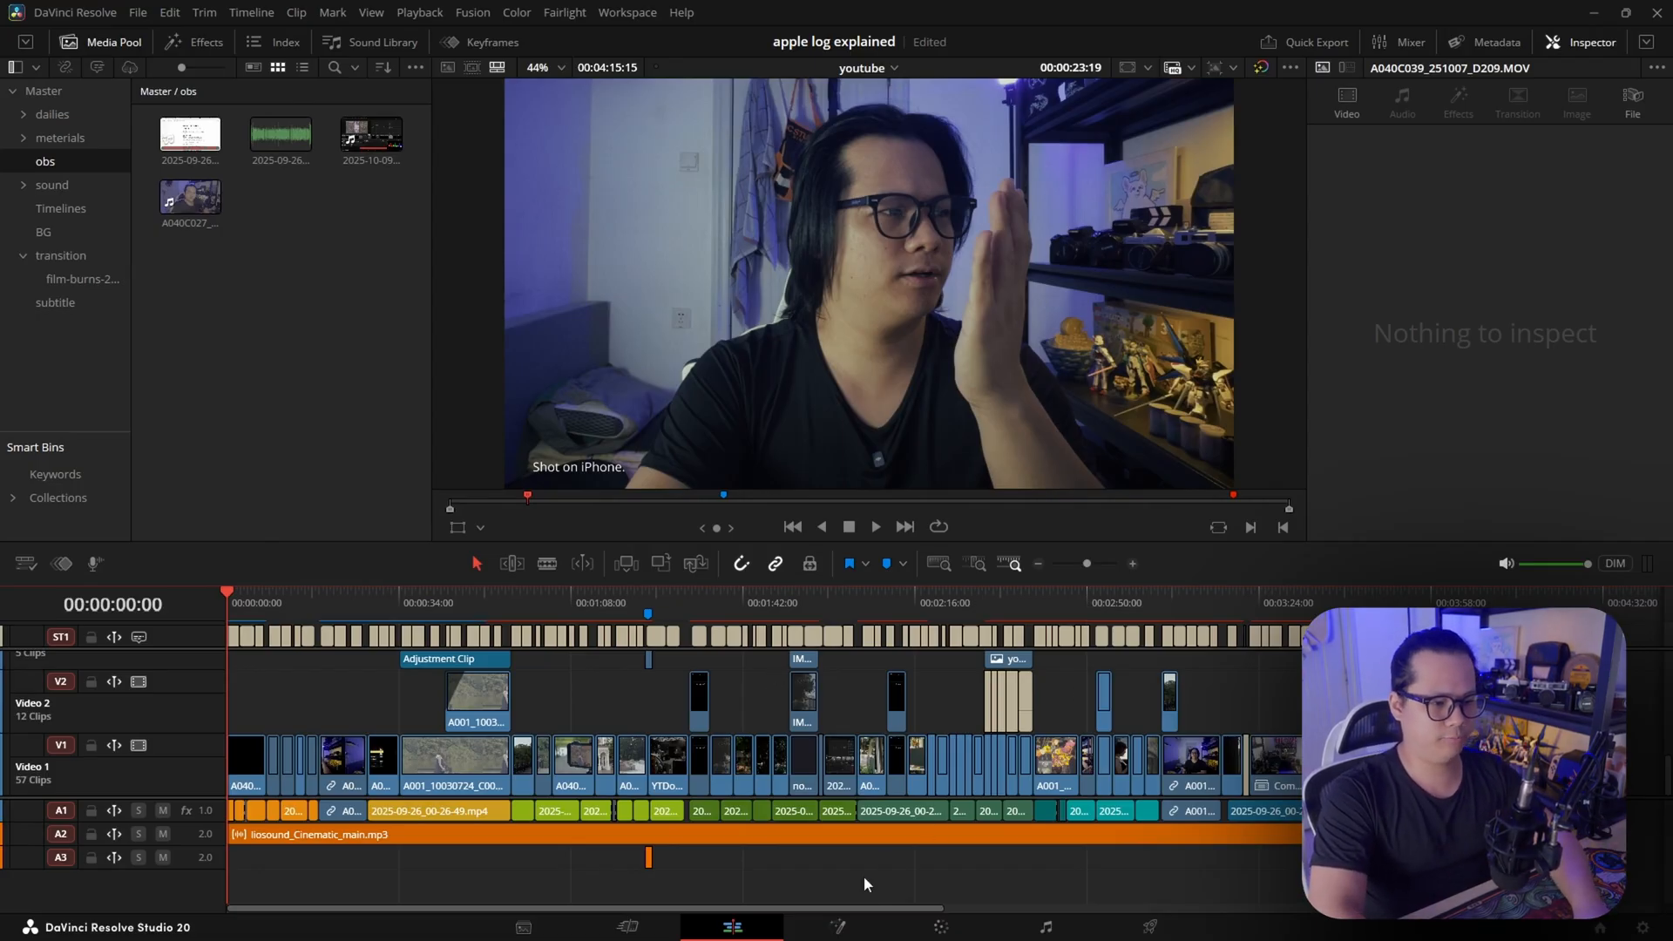
Examine the clips and subtitles along the youtube timeline of the apple log explained project, from overview to close-up
{"action": "left_click_drag", "start_coordinate": [767, 912], "coordinate": [705, 904]}
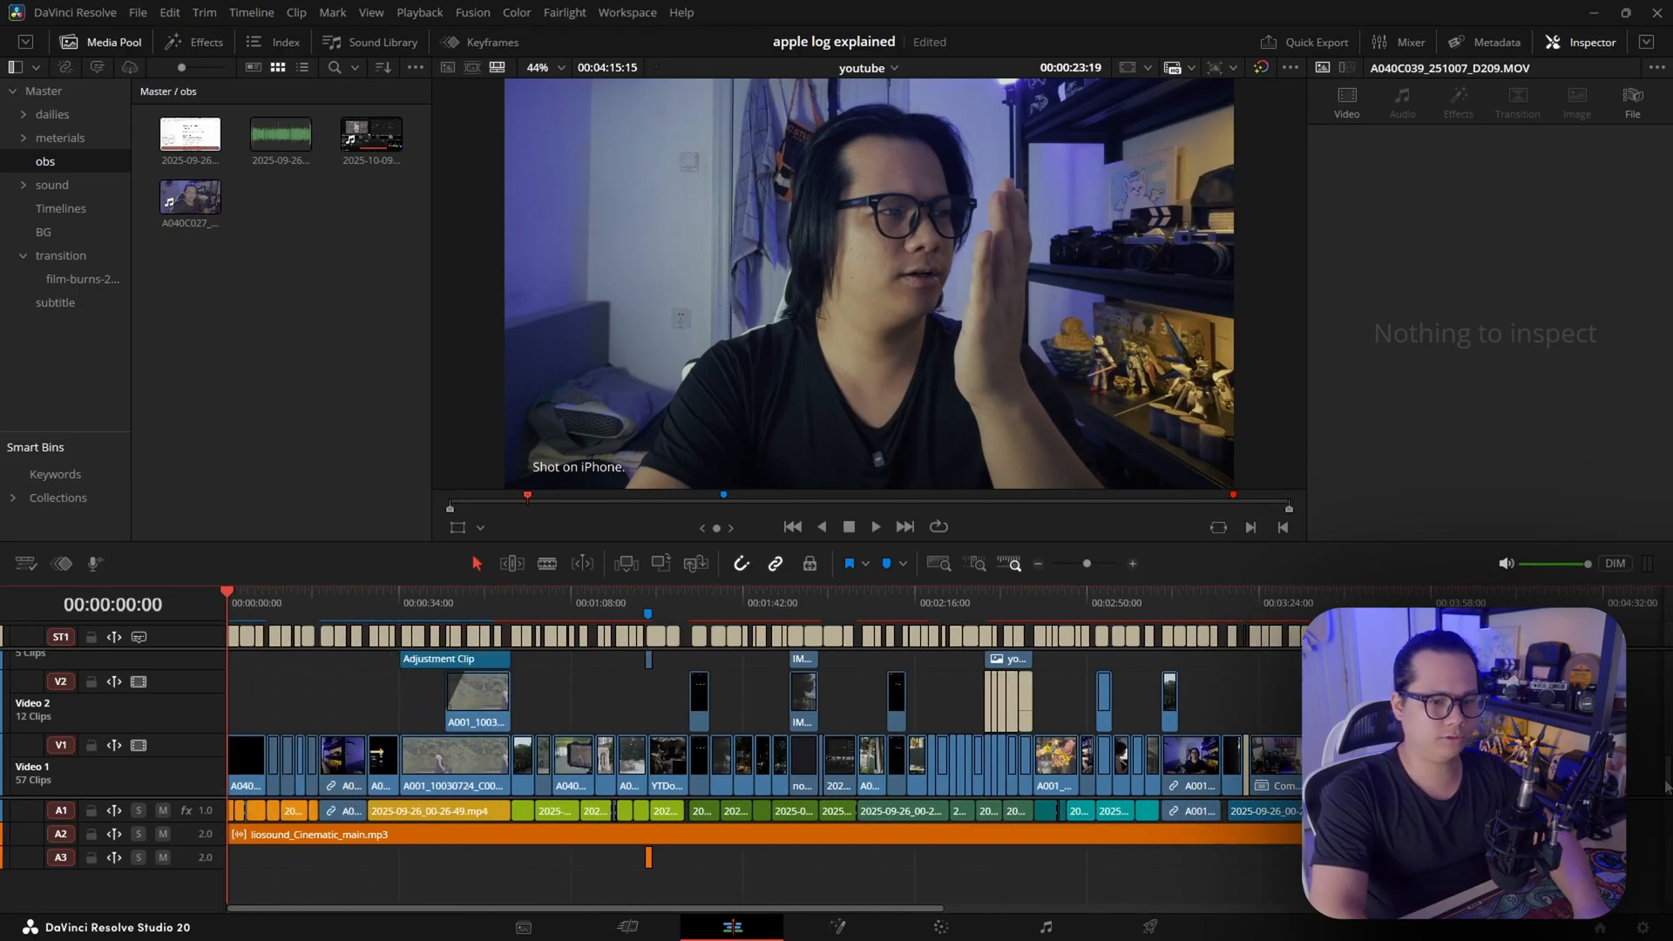
{"action": "mouse_move", "coordinate": [1667, 780]}
{"action": "left_mouse_down"}
{"action": "mouse_move", "coordinate": [1667, 736]}
{"action": "mouse_move", "coordinate": [1670, 809]}
{"action": "left_mouse_up"}
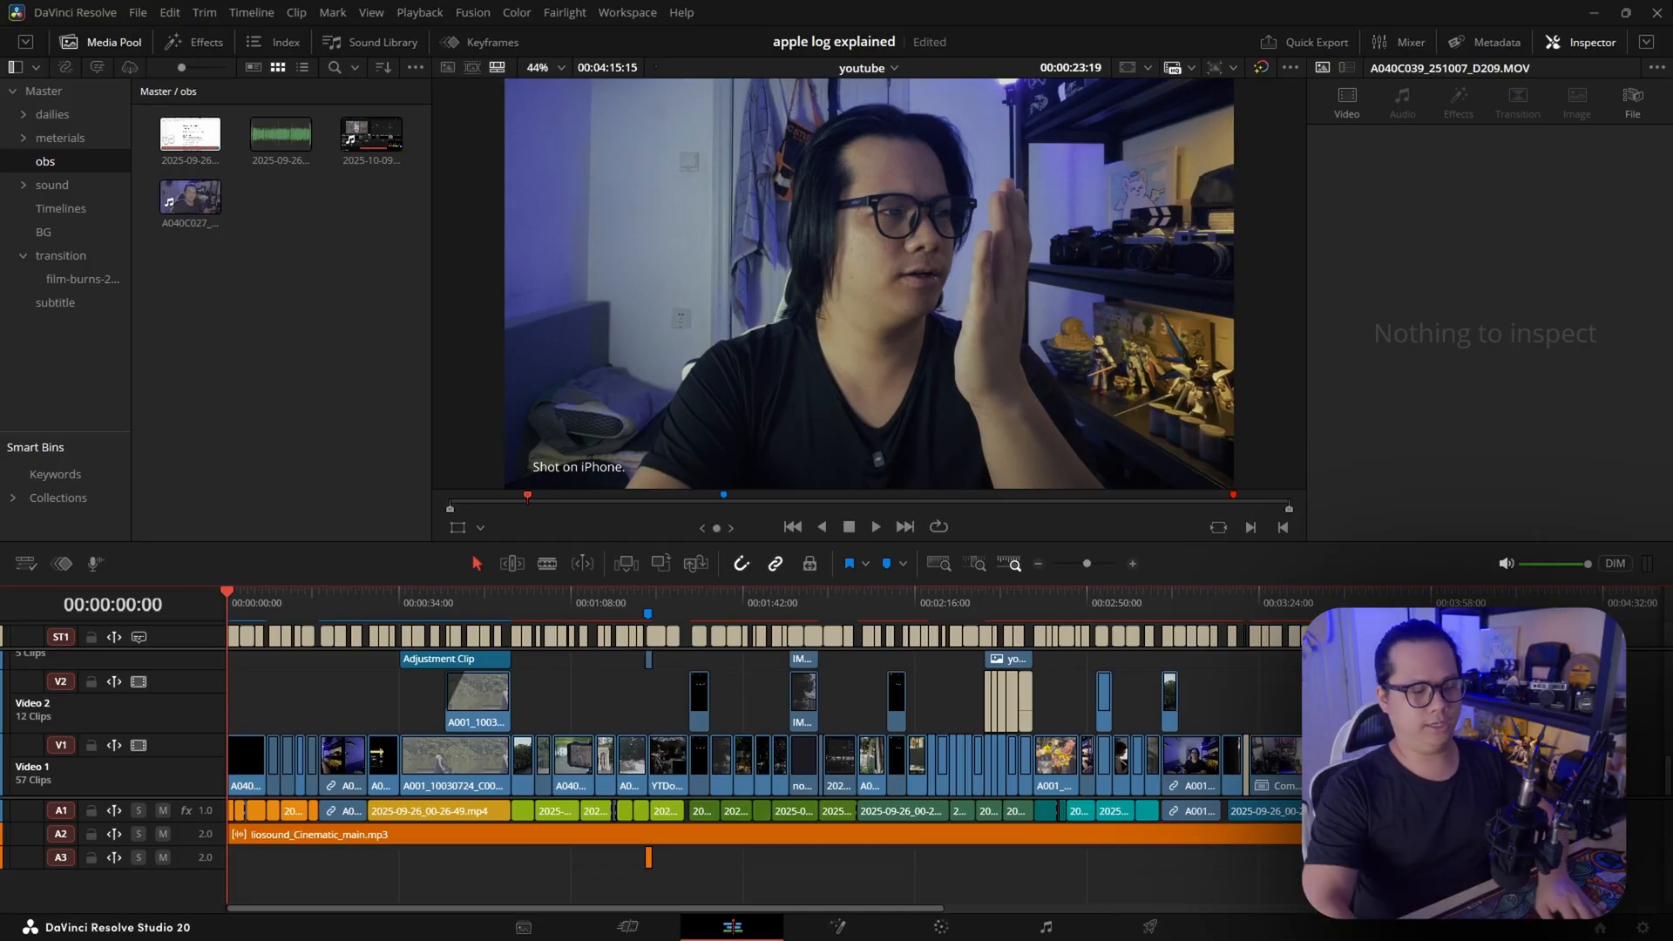
{"action": "scroll", "coordinate": [404, 667], "scroll_direction": "right", "scroll_amount": 3}
{"action": "scroll", "coordinate": [410, 667], "scroll_direction": "right", "scroll_amount": 1}
{"action": "scroll", "coordinate": [696, 658], "scroll_direction": "left", "scroll_amount": 2}
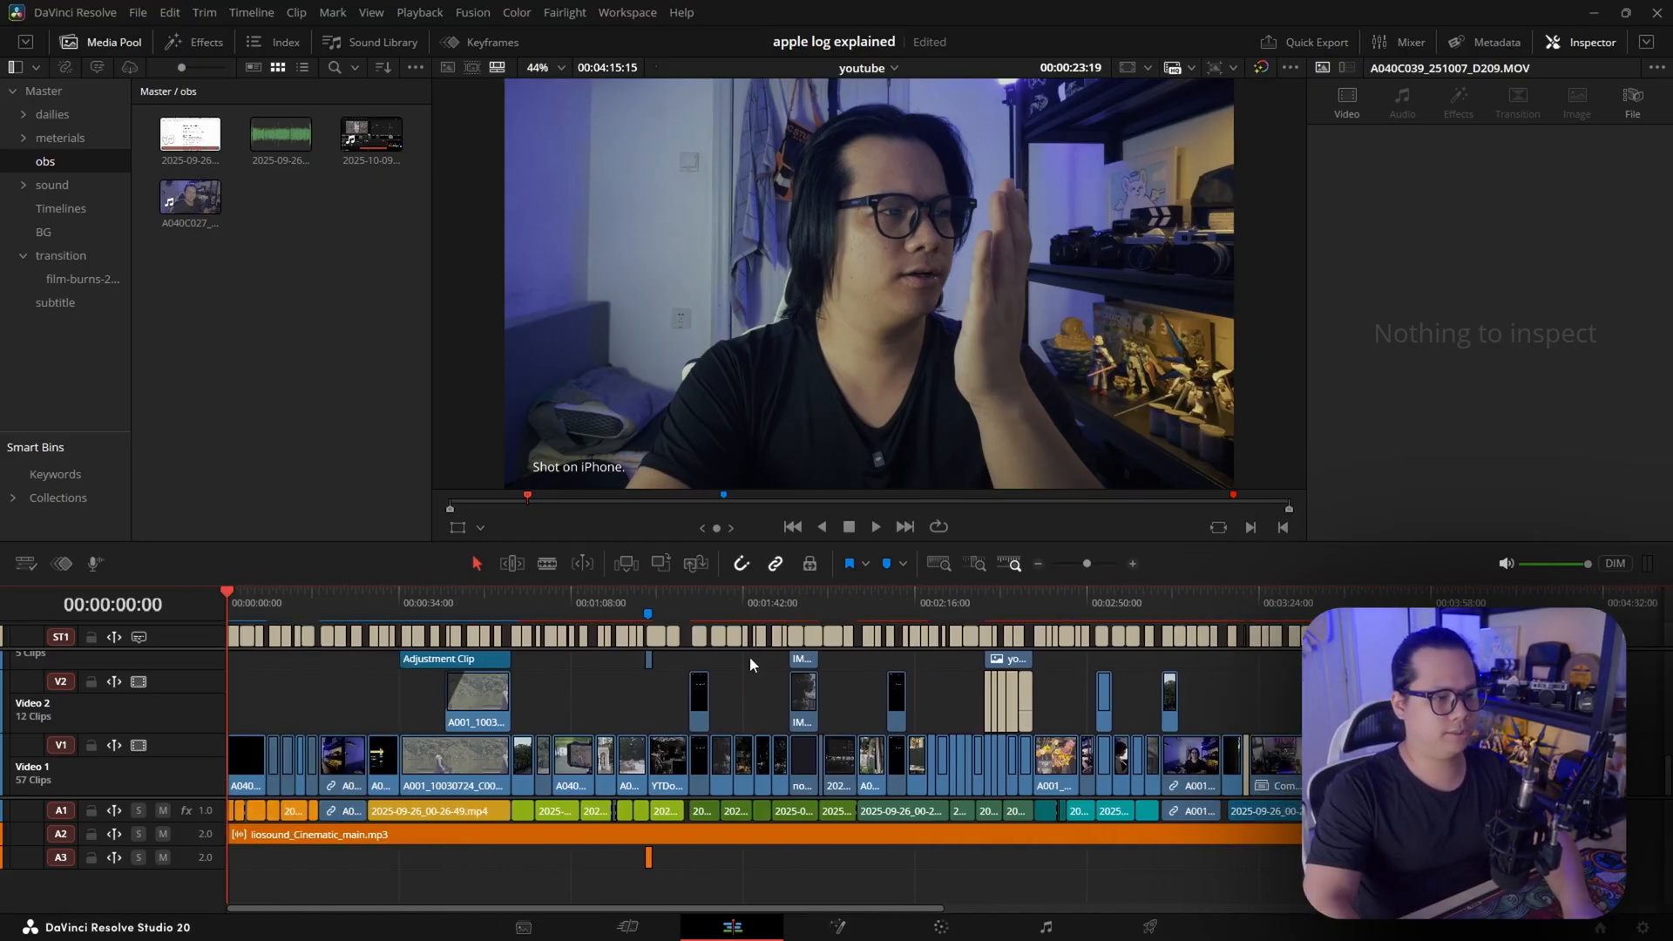
{"action": "scroll", "coordinate": [784, 667], "scroll_direction": "up", "scroll_amount": 5}
{"action": "scroll", "coordinate": [847, 681], "scroll_direction": "right", "scroll_amount": 14}
{"action": "scroll", "coordinate": [938, 688], "scroll_direction": "down", "scroll_amount": 5}
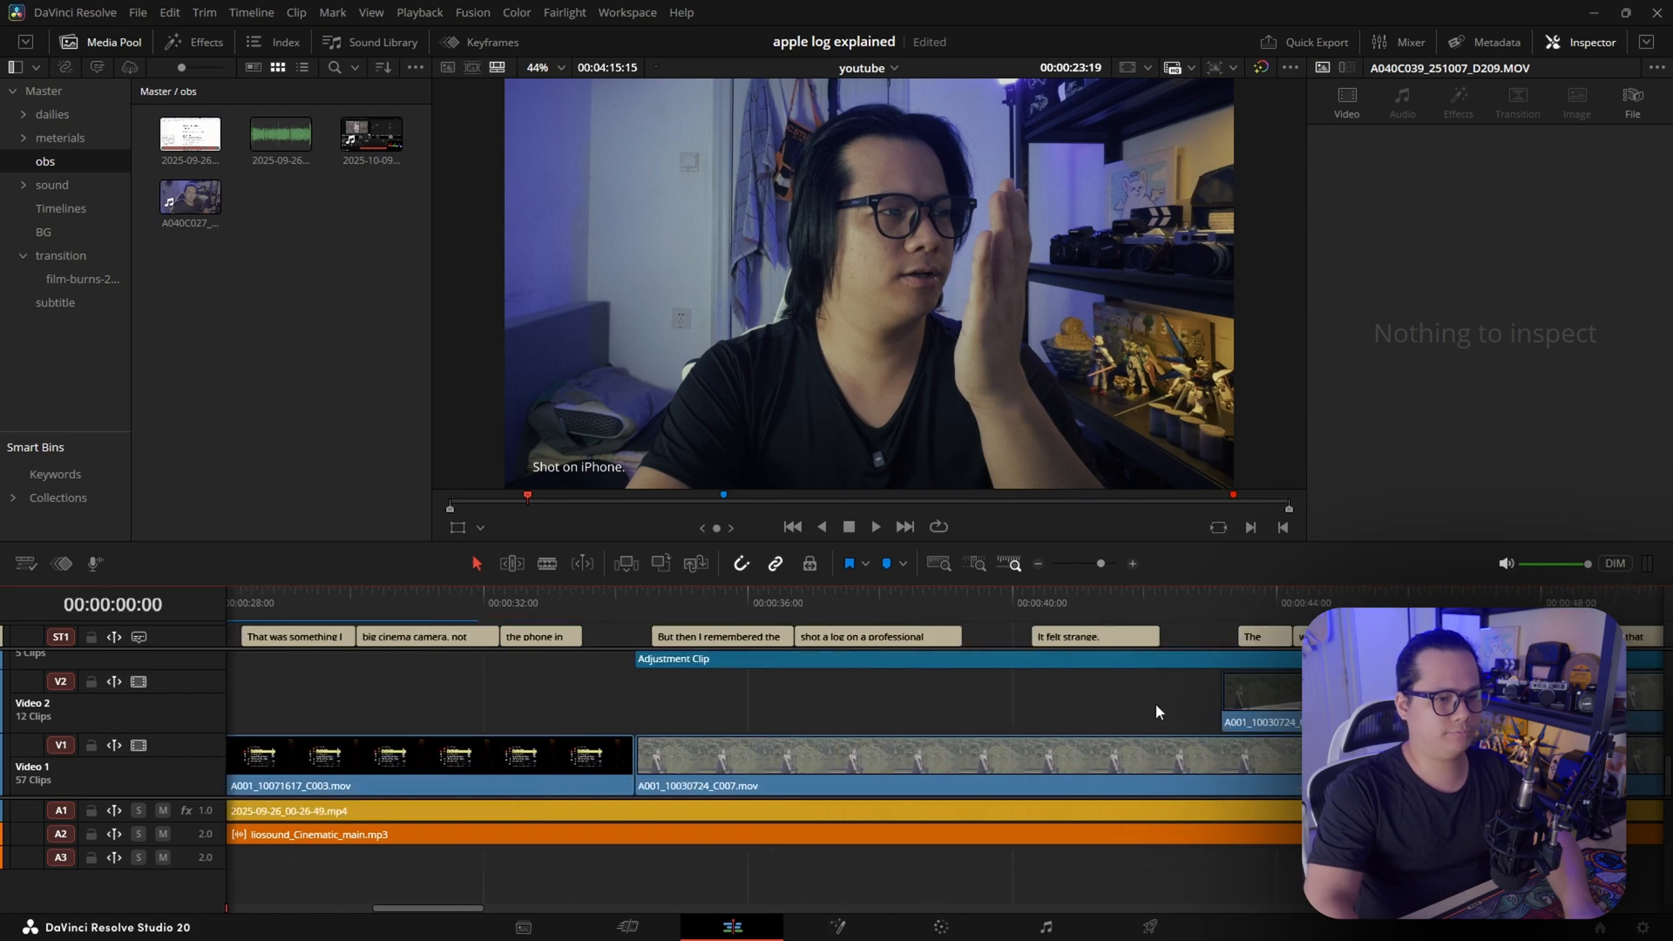
{"action": "mouse_move", "coordinate": [1050, 640]}
{"action": "left_mouse_down"}
{"action": "mouse_move", "coordinate": [1011, 706]}
{"action": "mouse_move", "coordinate": [1030, 795]}
{"action": "mouse_move", "coordinate": [1070, 620]}
{"action": "left_mouse_up"}
{"action": "left_click_drag", "start_coordinate": [861, 246], "coordinate": [839, 273]}
Open the clip under the playhead on the Fusion page and look over its node graph and viewer image
{"action": "key", "text": "shift+5"}
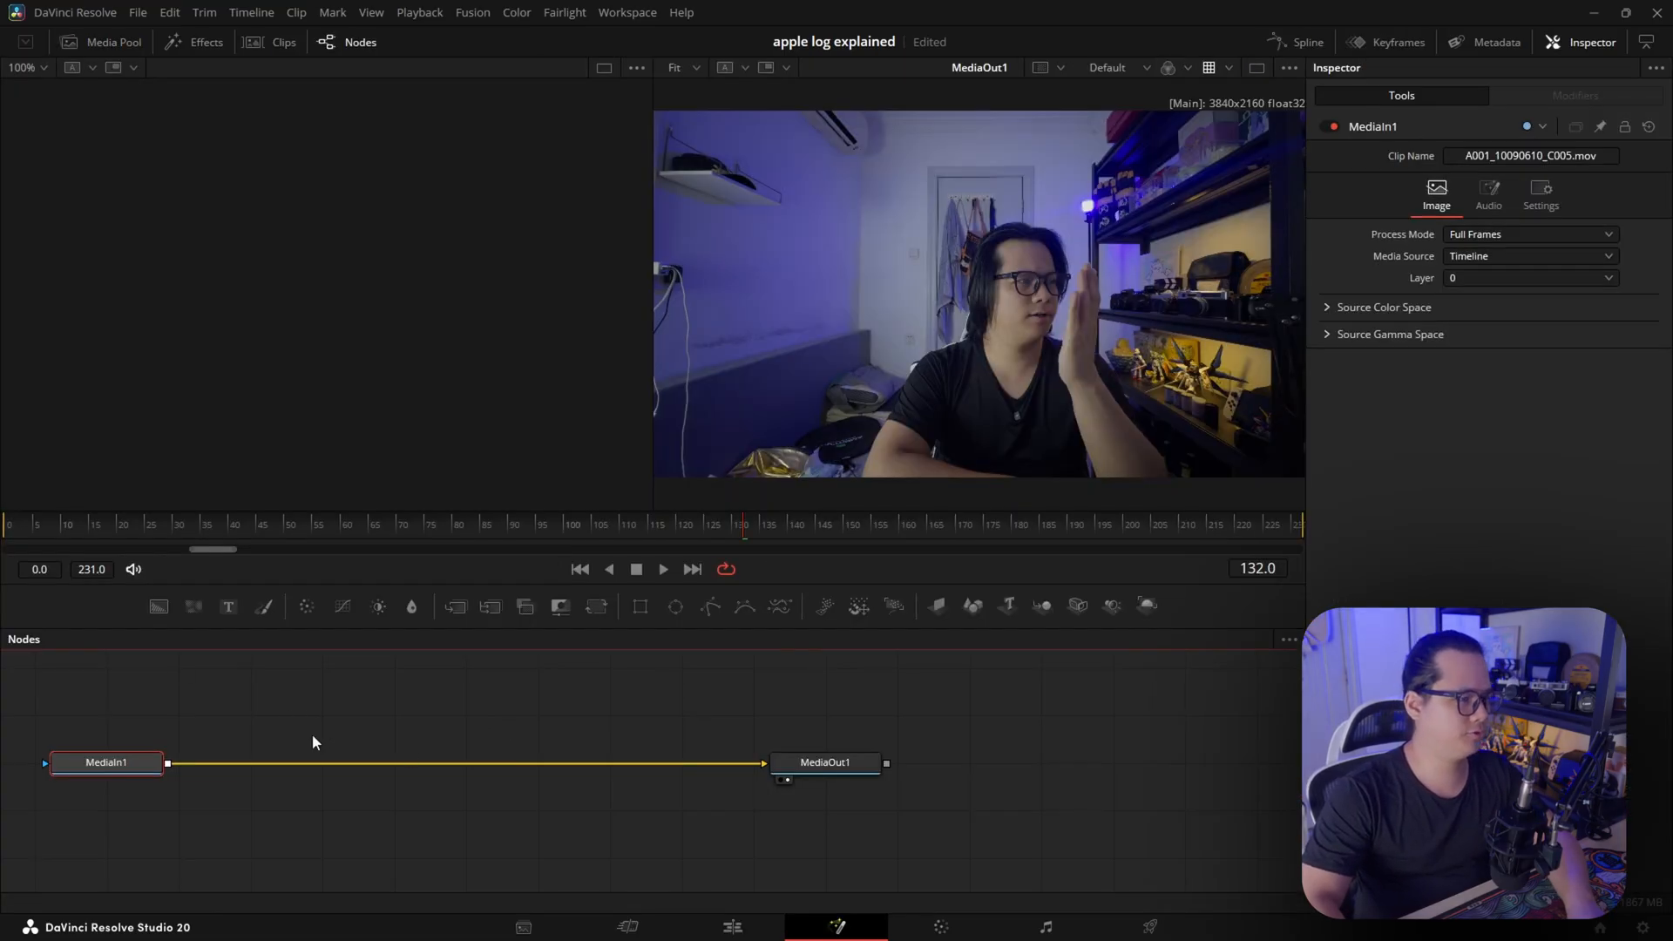
{"action": "left_click_drag", "start_coordinate": [411, 792], "coordinate": [655, 749]}
{"action": "left_click_drag", "start_coordinate": [944, 350], "coordinate": [990, 307]}
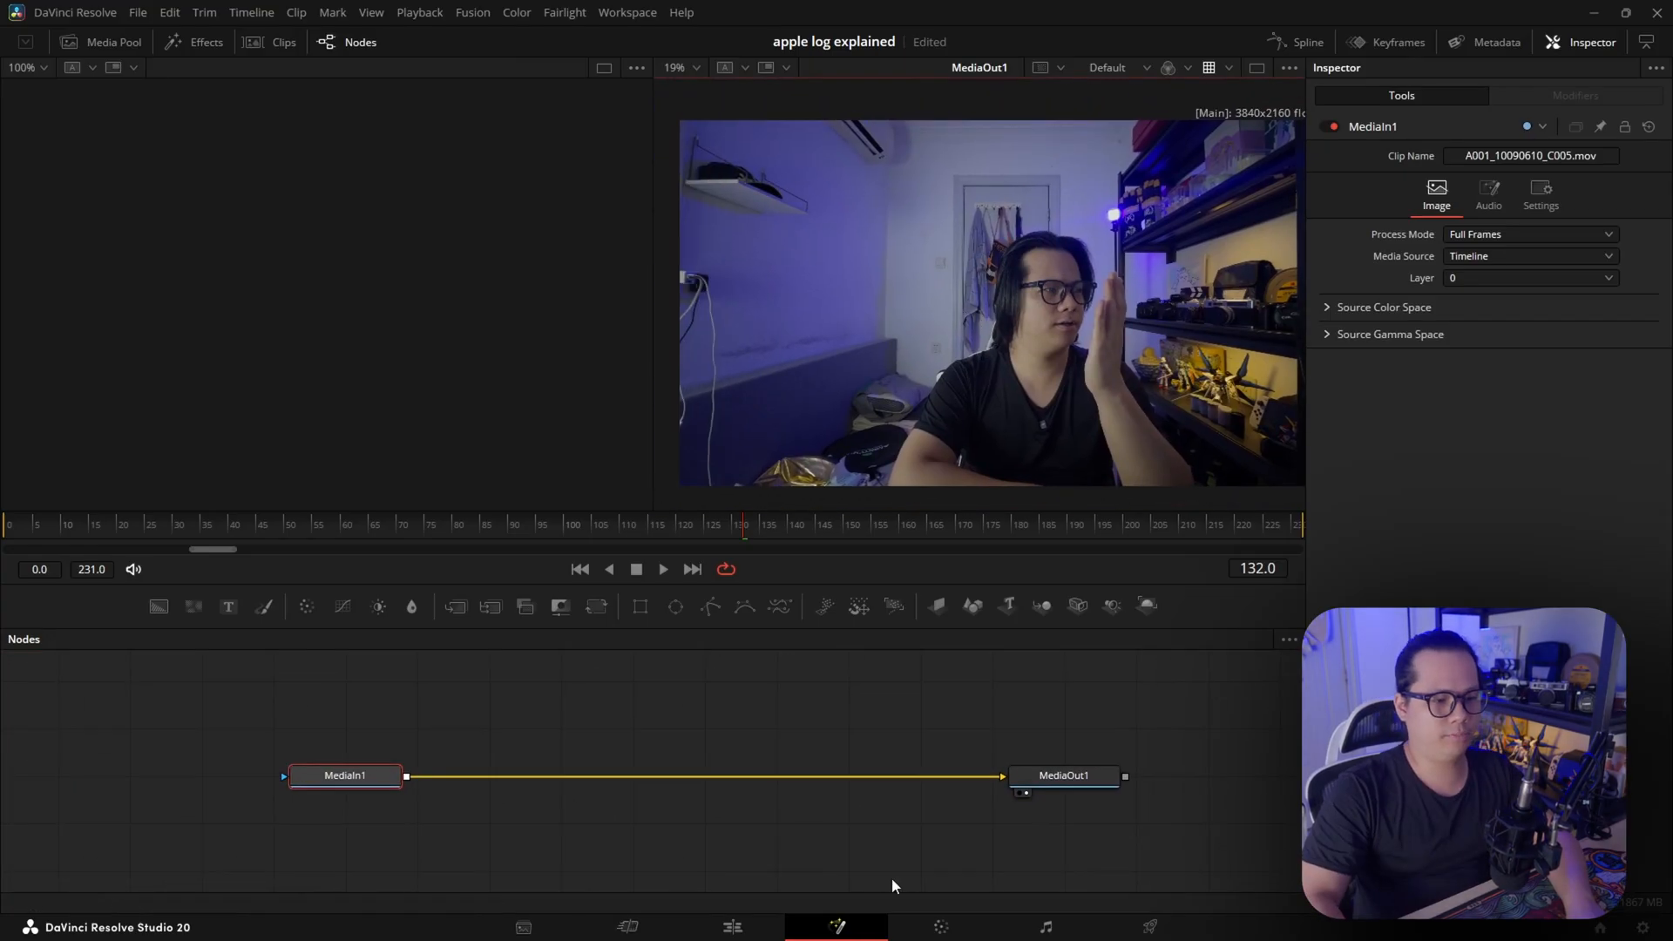
Open the Color page and look over the clip thumbnails and the current clip's grade
{"action": "left_click", "coordinate": [946, 929]}
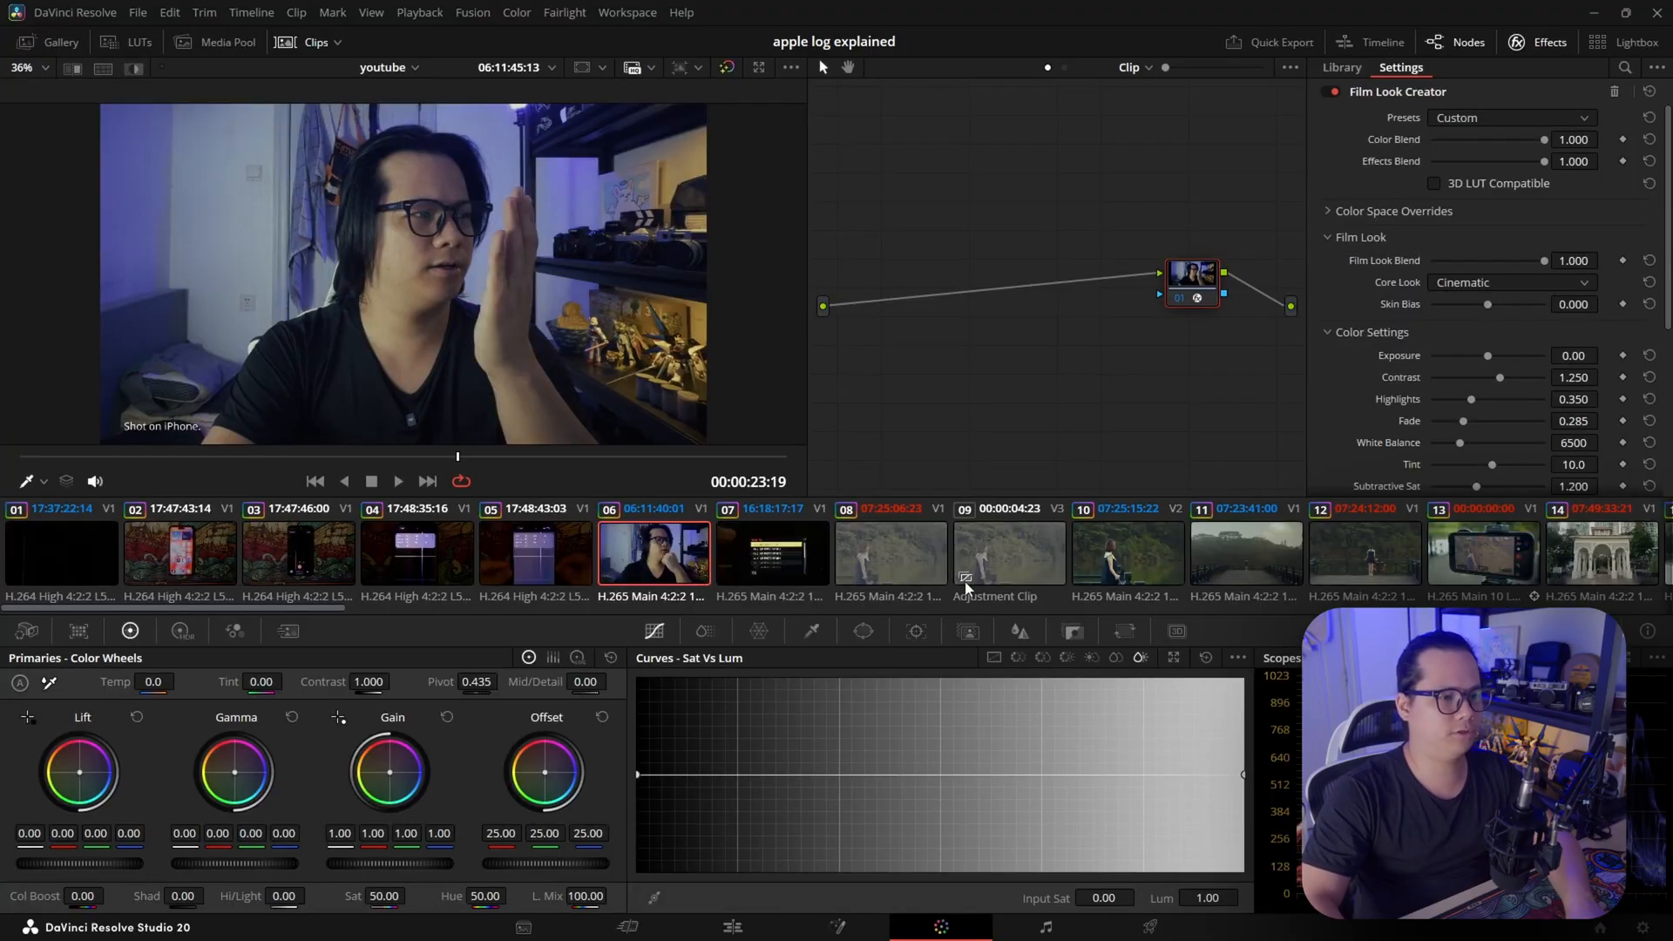
{"action": "scroll", "coordinate": [965, 586], "scroll_direction": "right", "scroll_amount": 3}
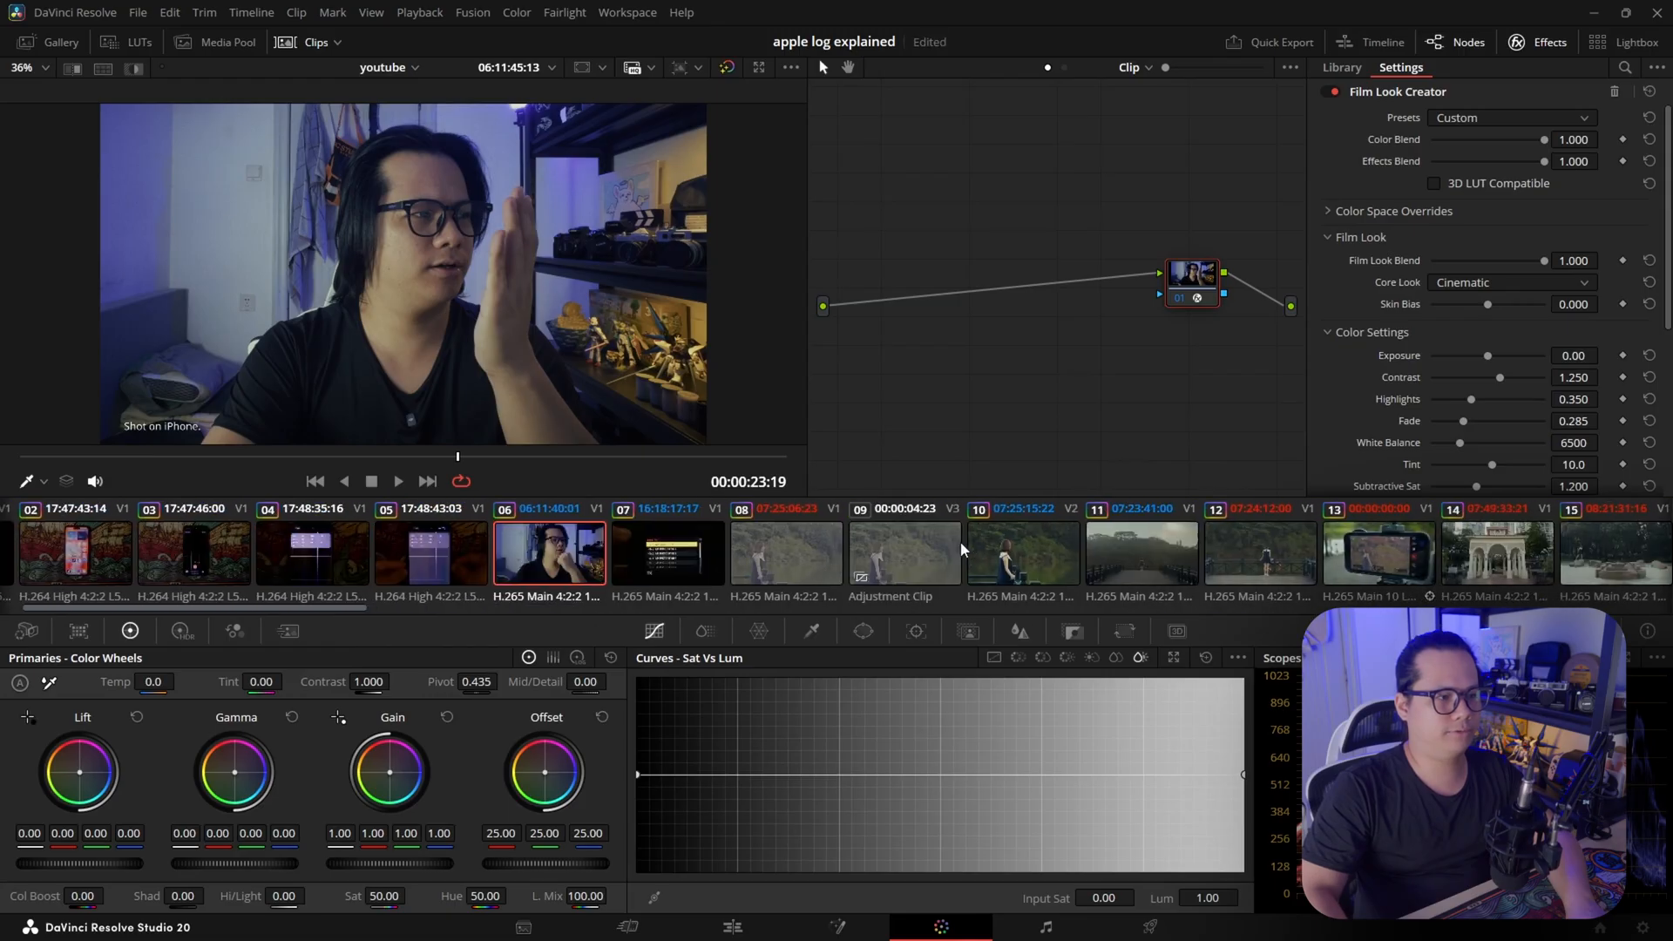
{"action": "left_click_drag", "start_coordinate": [522, 293], "coordinate": [471, 280]}
{"action": "left_click_drag", "start_coordinate": [1049, 378], "coordinate": [1022, 346]}
{"action": "left_click_drag", "start_coordinate": [1428, 788], "coordinate": [1400, 740]}
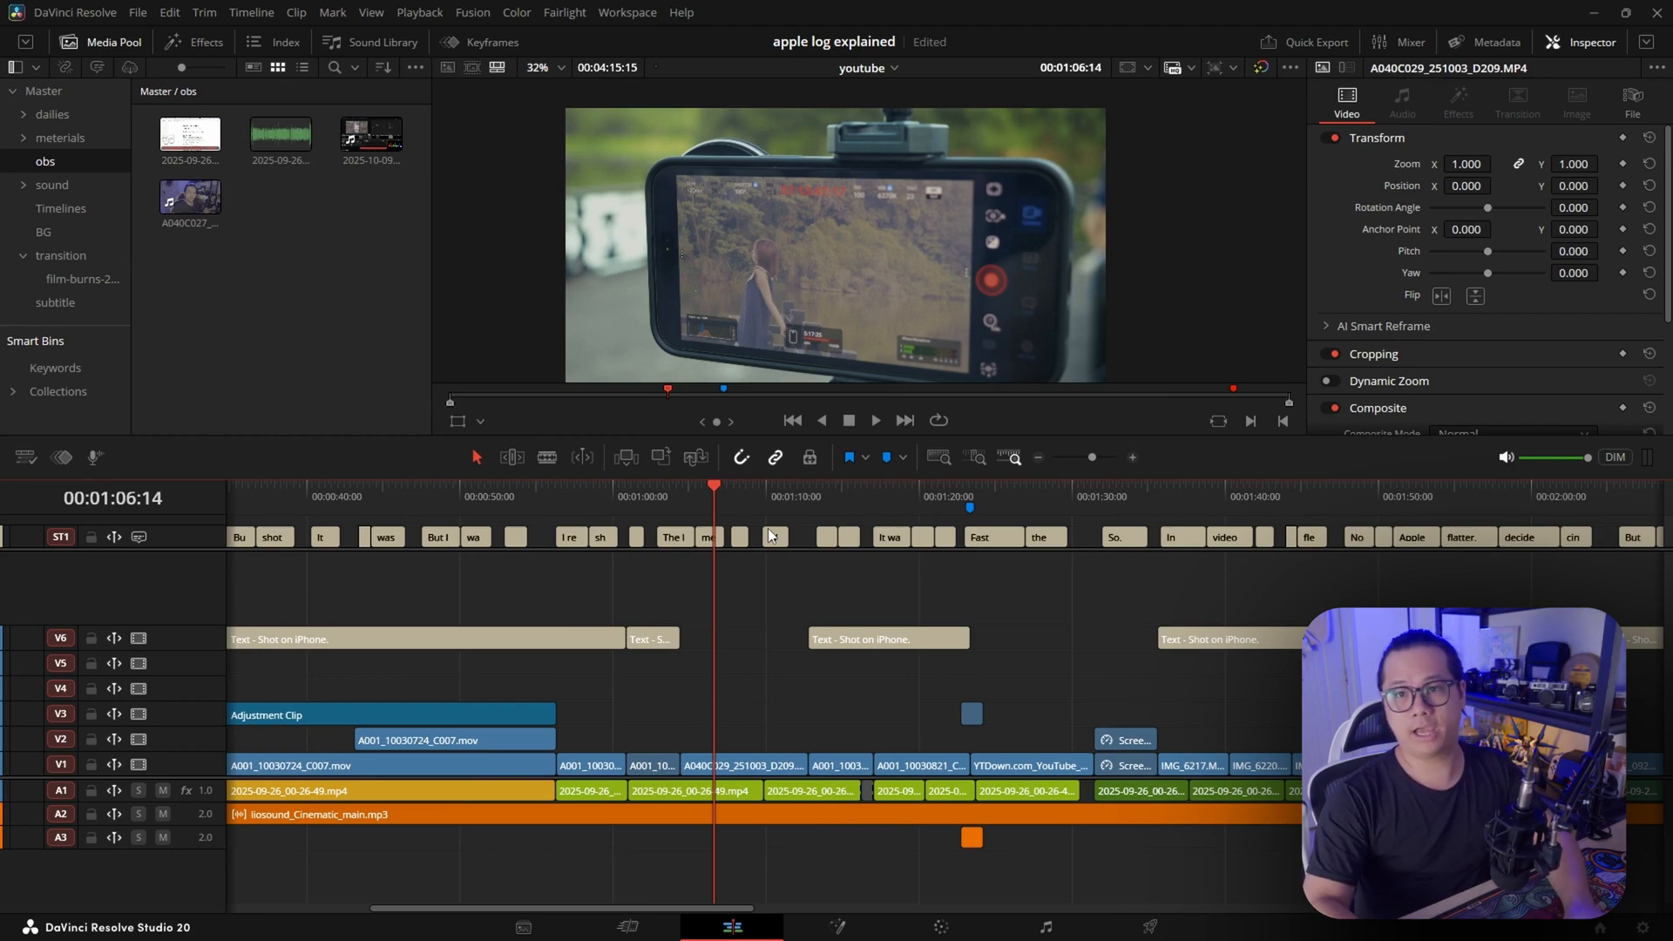
Place the playhead at 00:00:48:06 on the youtube timeline and enlarge the area of the video tracks
{"action": "scroll", "coordinate": [608, 653], "scroll_direction": "left", "scroll_amount": 5}
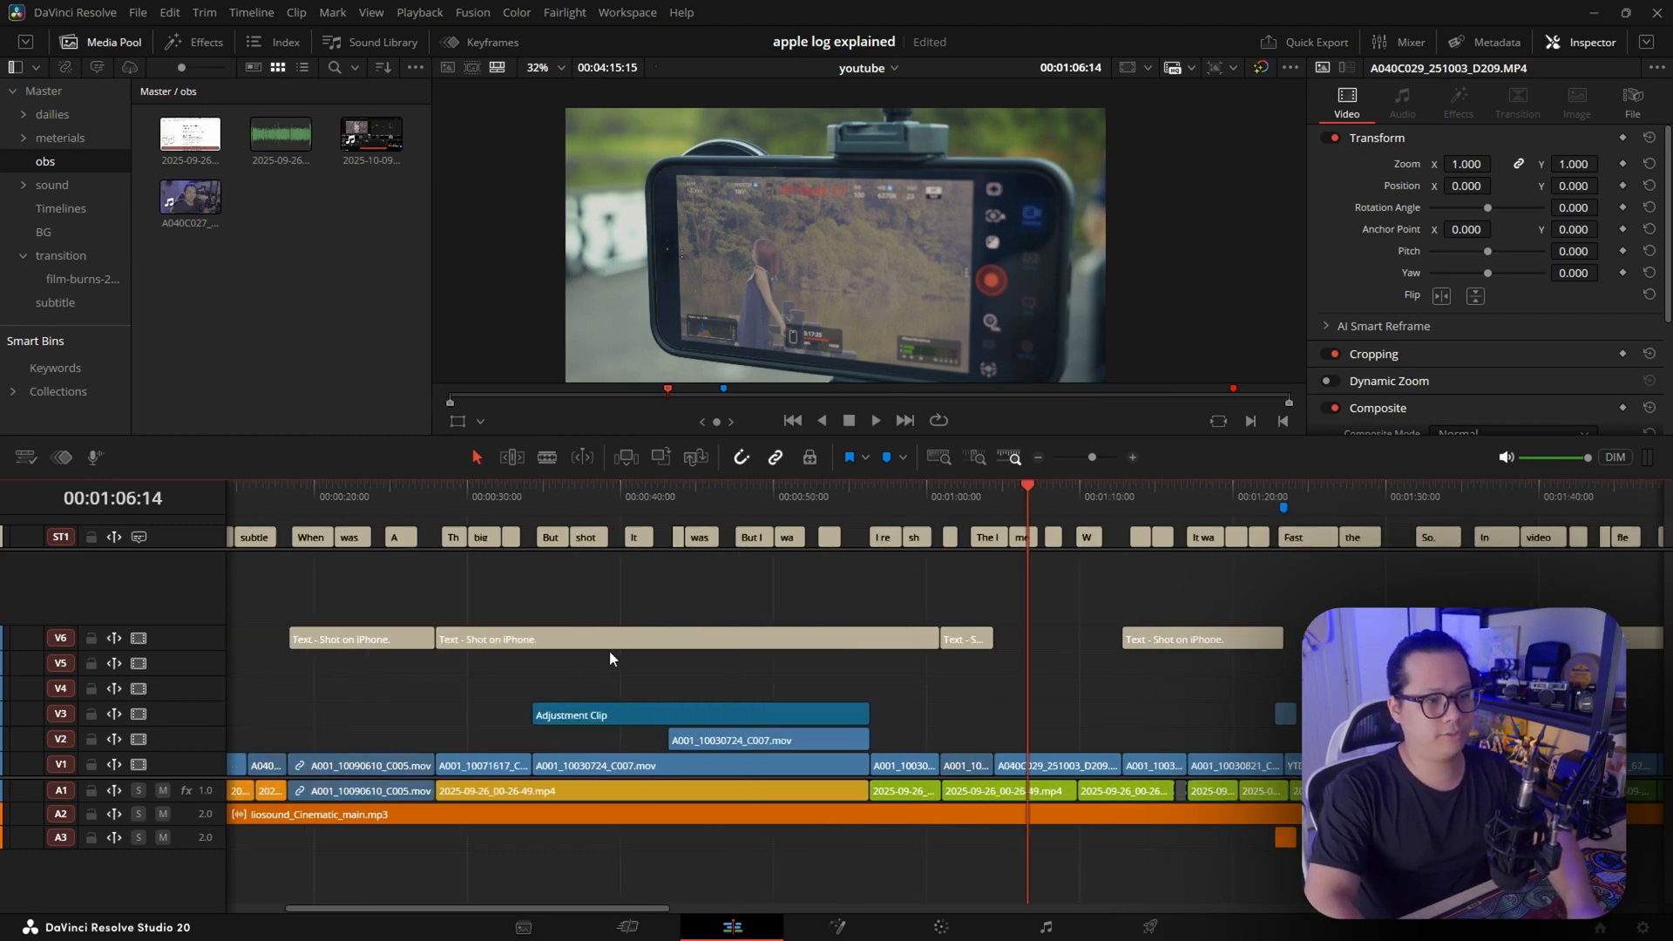
{"action": "scroll", "coordinate": [693, 676], "scroll_direction": "right", "scroll_amount": 1}
{"action": "left_click", "coordinate": [861, 496]}
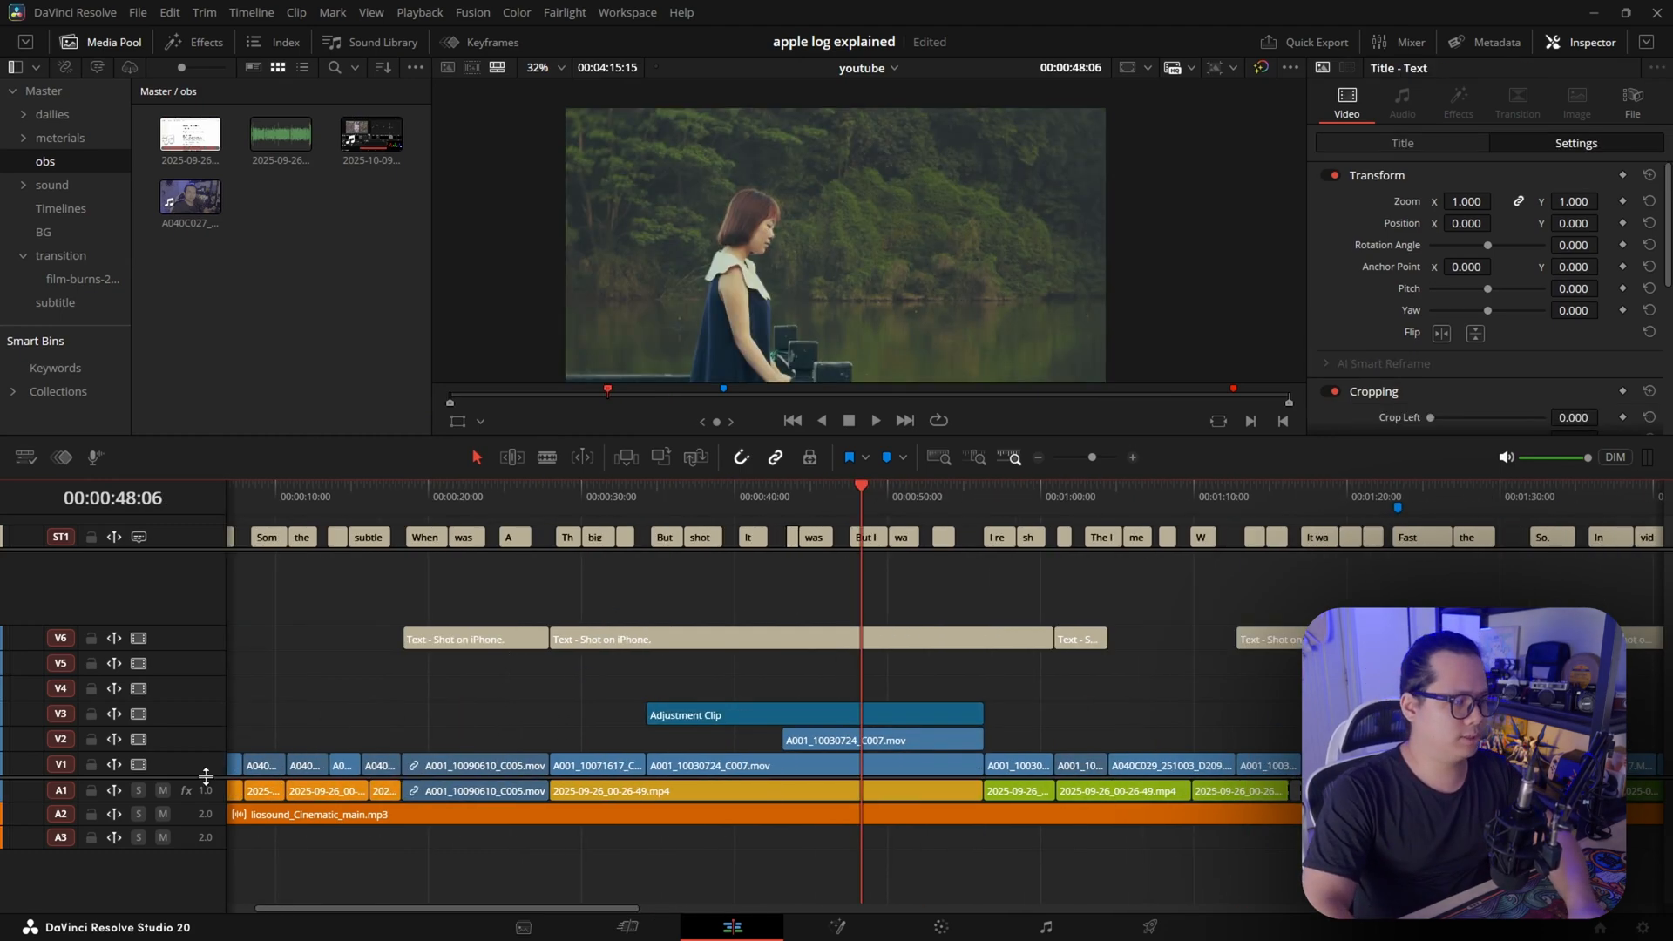
{"action": "left_click_drag", "start_coordinate": [206, 775], "coordinate": [210, 809]}
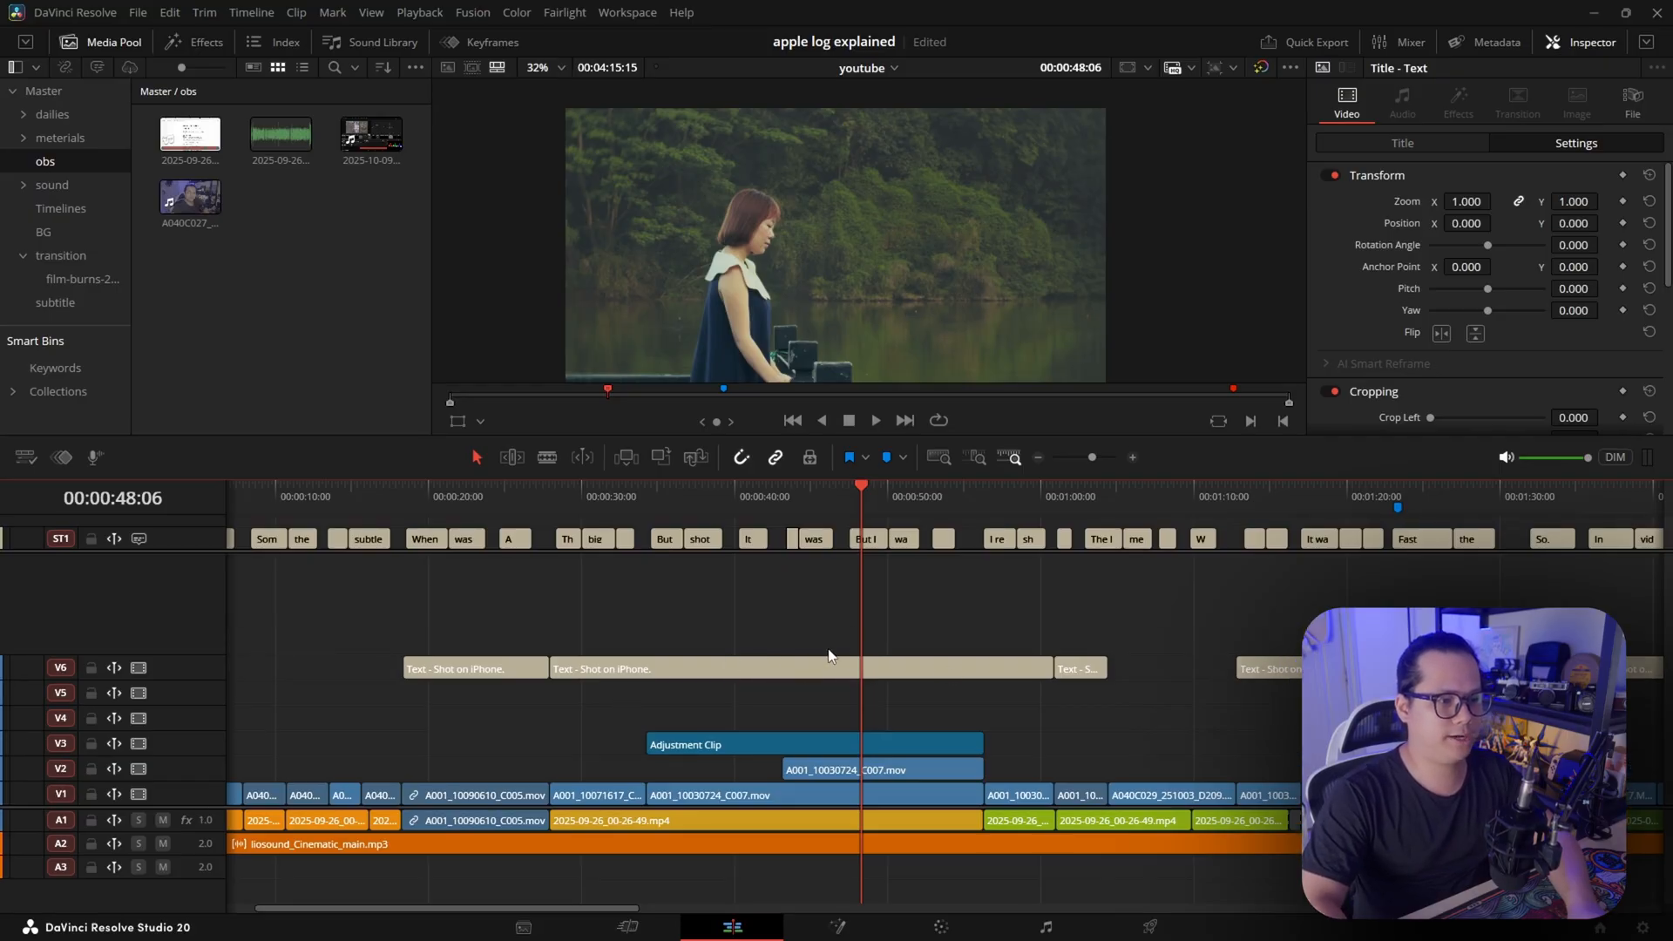
Try moving the long "Shot on iPhone." text clip from track V6 to V9, and undo the move
{"action": "left_click_drag", "start_coordinate": [767, 663], "coordinate": [751, 584]}
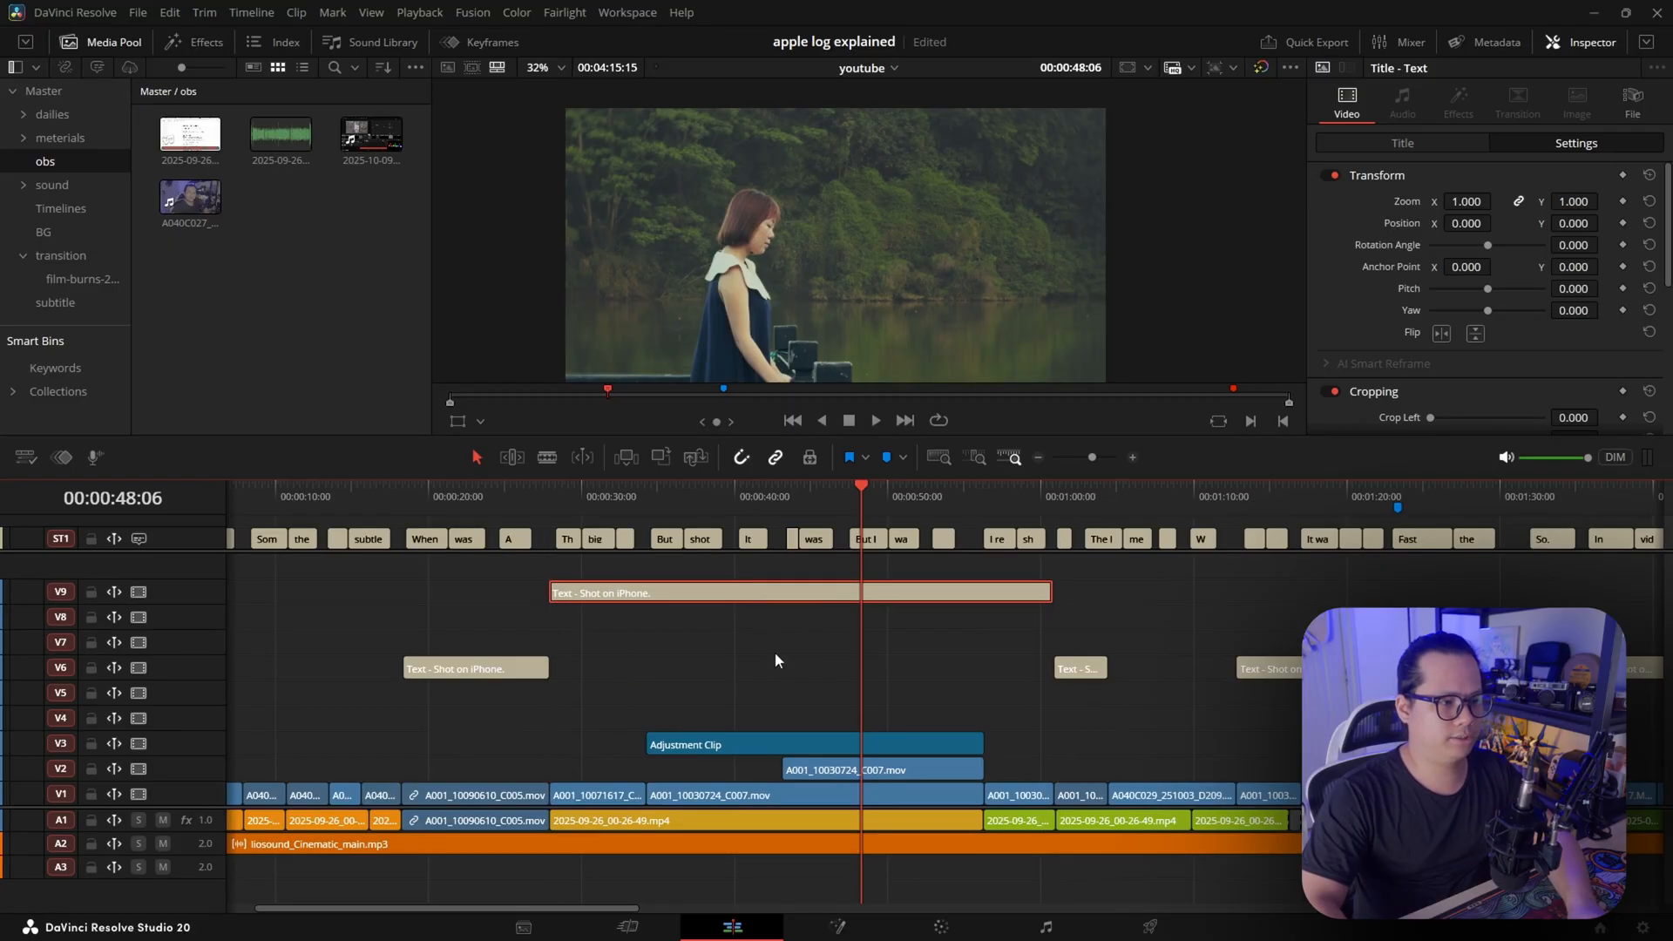
{"action": "key", "text": "ctrl+z"}
{"action": "left_click", "coordinate": [840, 500]}
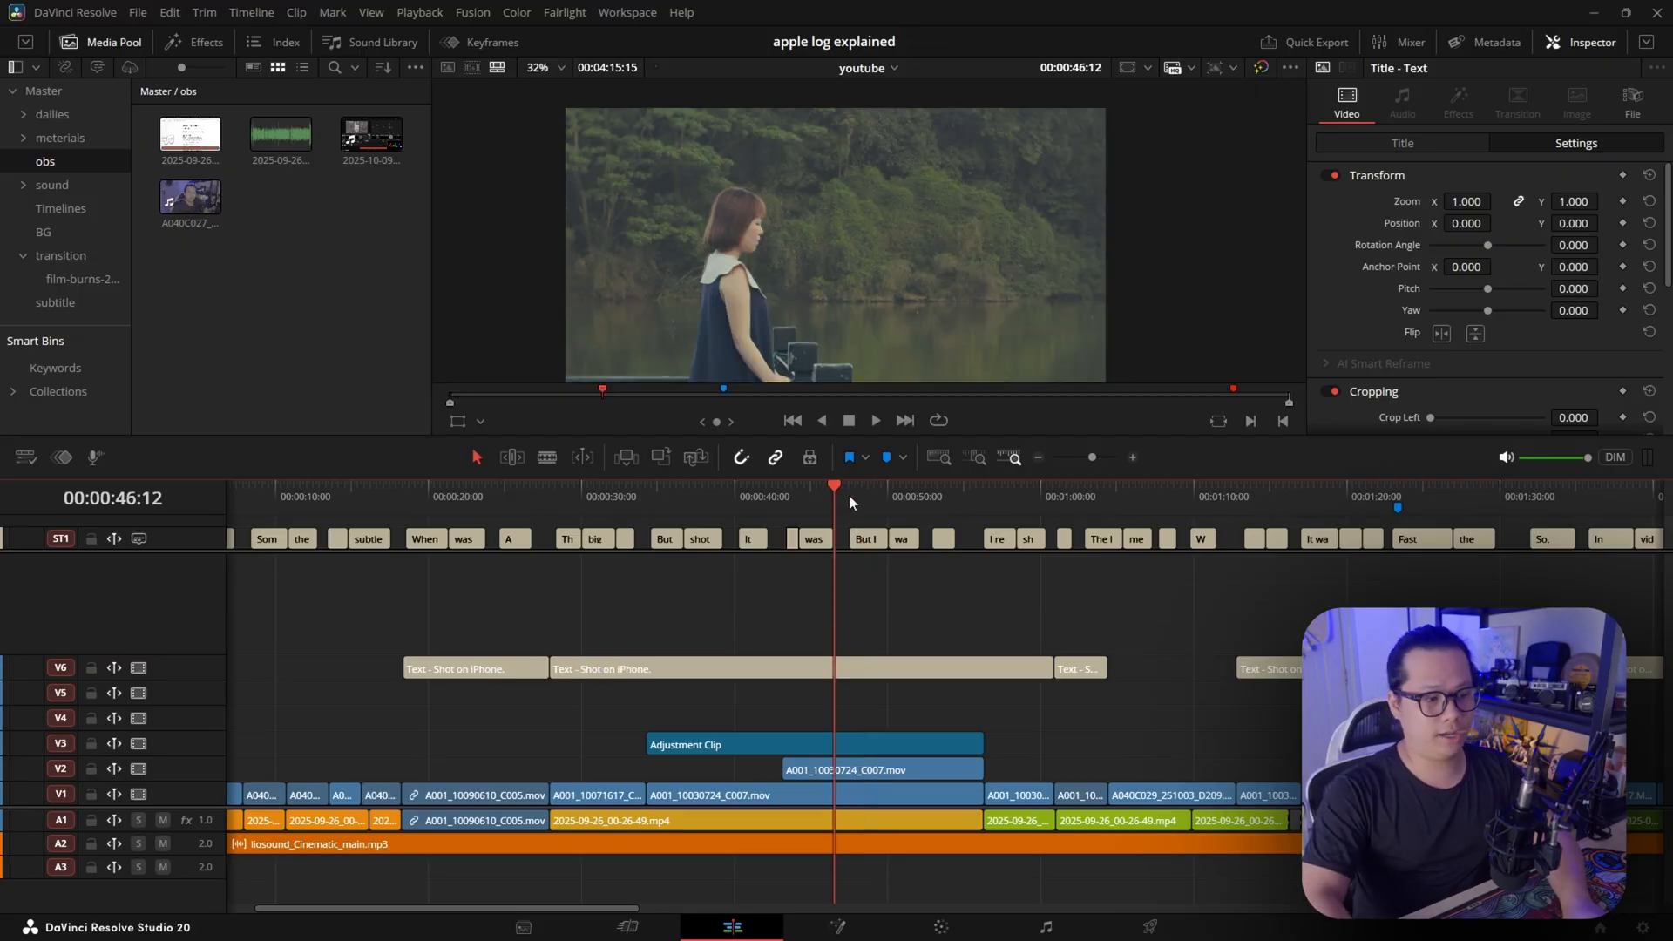
{"action": "key", "text": "ctrl+minus"}
{"action": "key", "text": "ctrl+equal"}
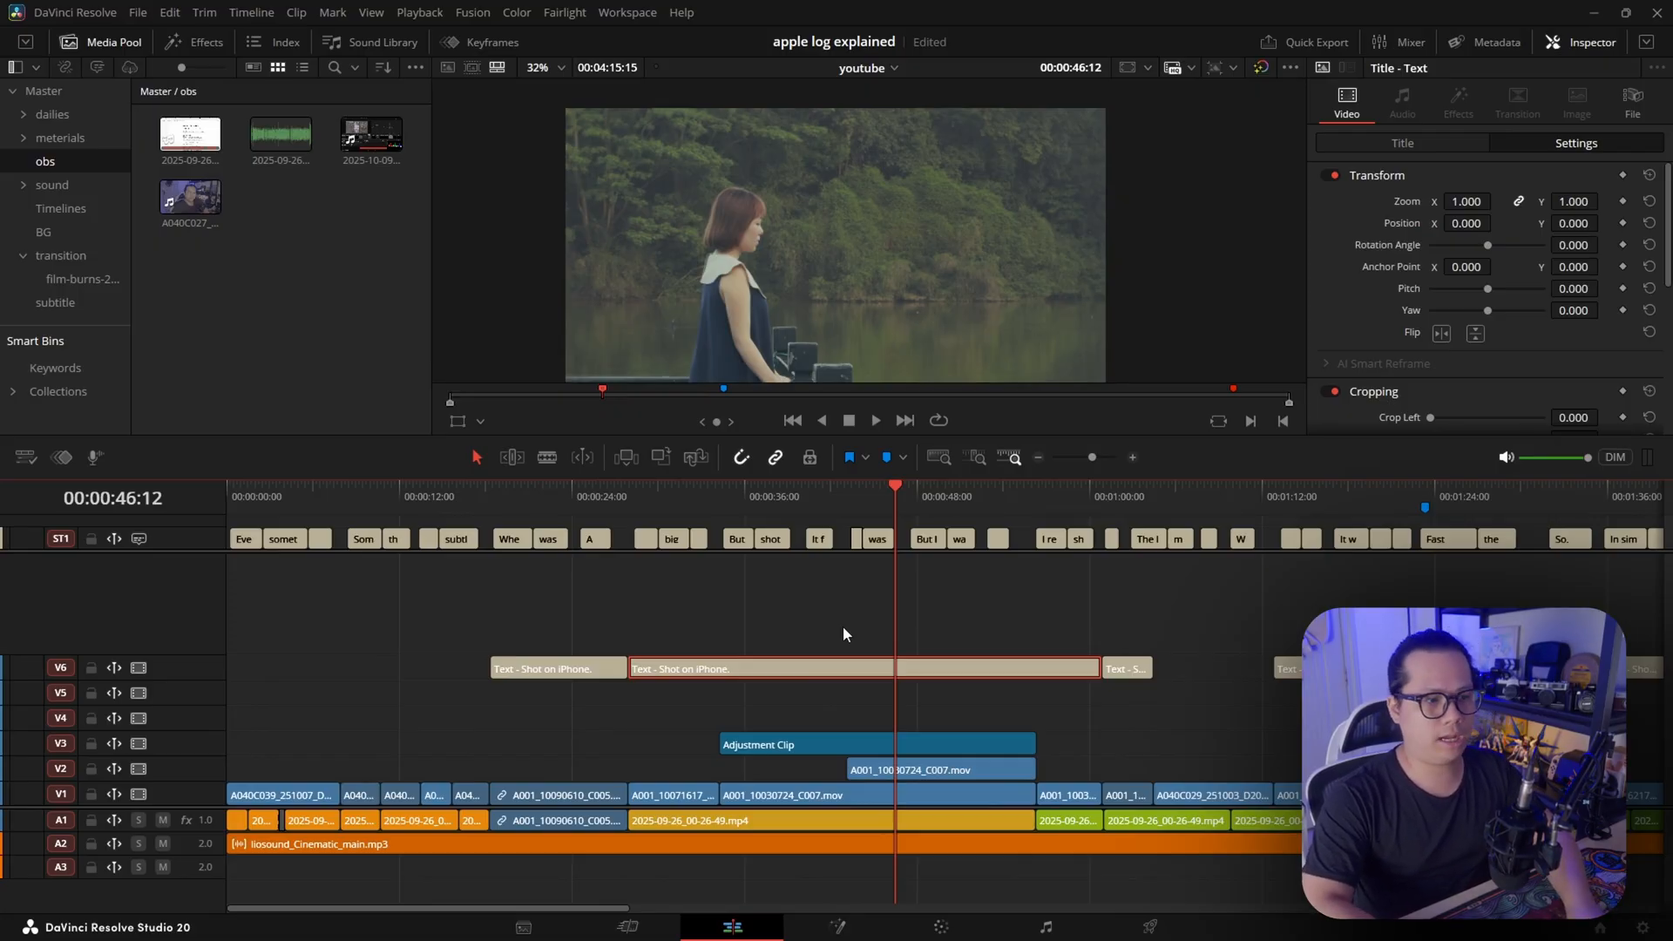
{"action": "key", "text": "ctrl+z"}
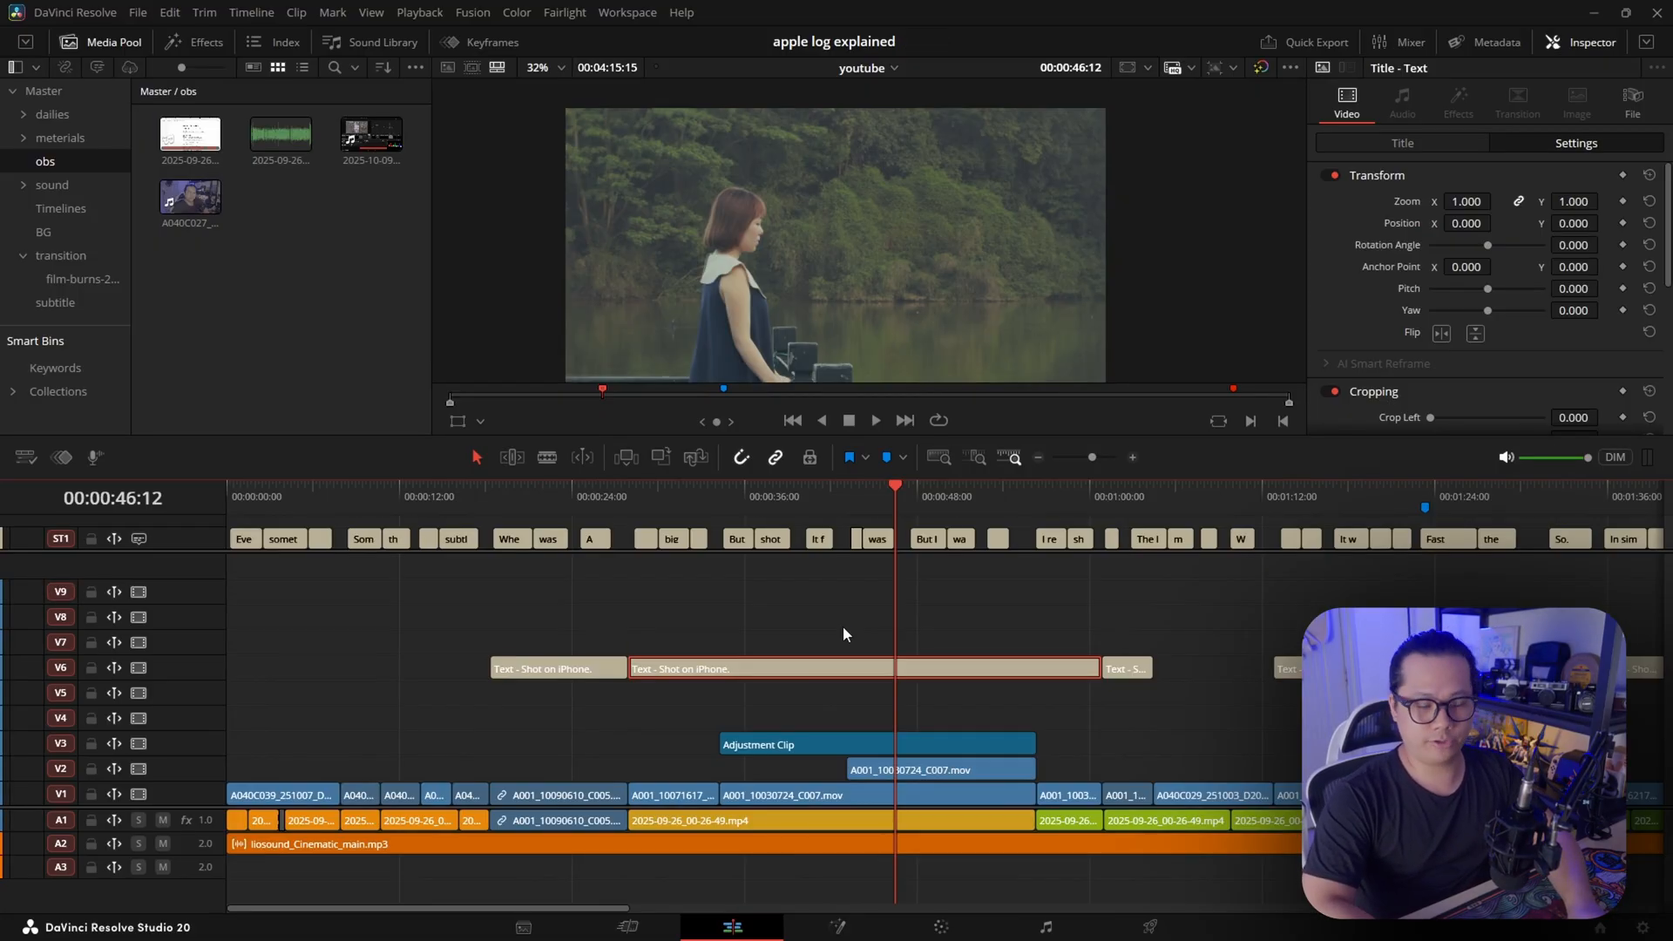
Shift the selected long text clip up three tracks and back down to V6
{"action": "key", "text": "alt+Up"}
{"action": "key", "text": "alt+Up"}
{"action": "key", "text": "alt+Up"}
{"action": "key", "text": "alt+Down"}
{"action": "key", "text": "alt+Down"}
{"action": "key", "text": "alt+Down"}
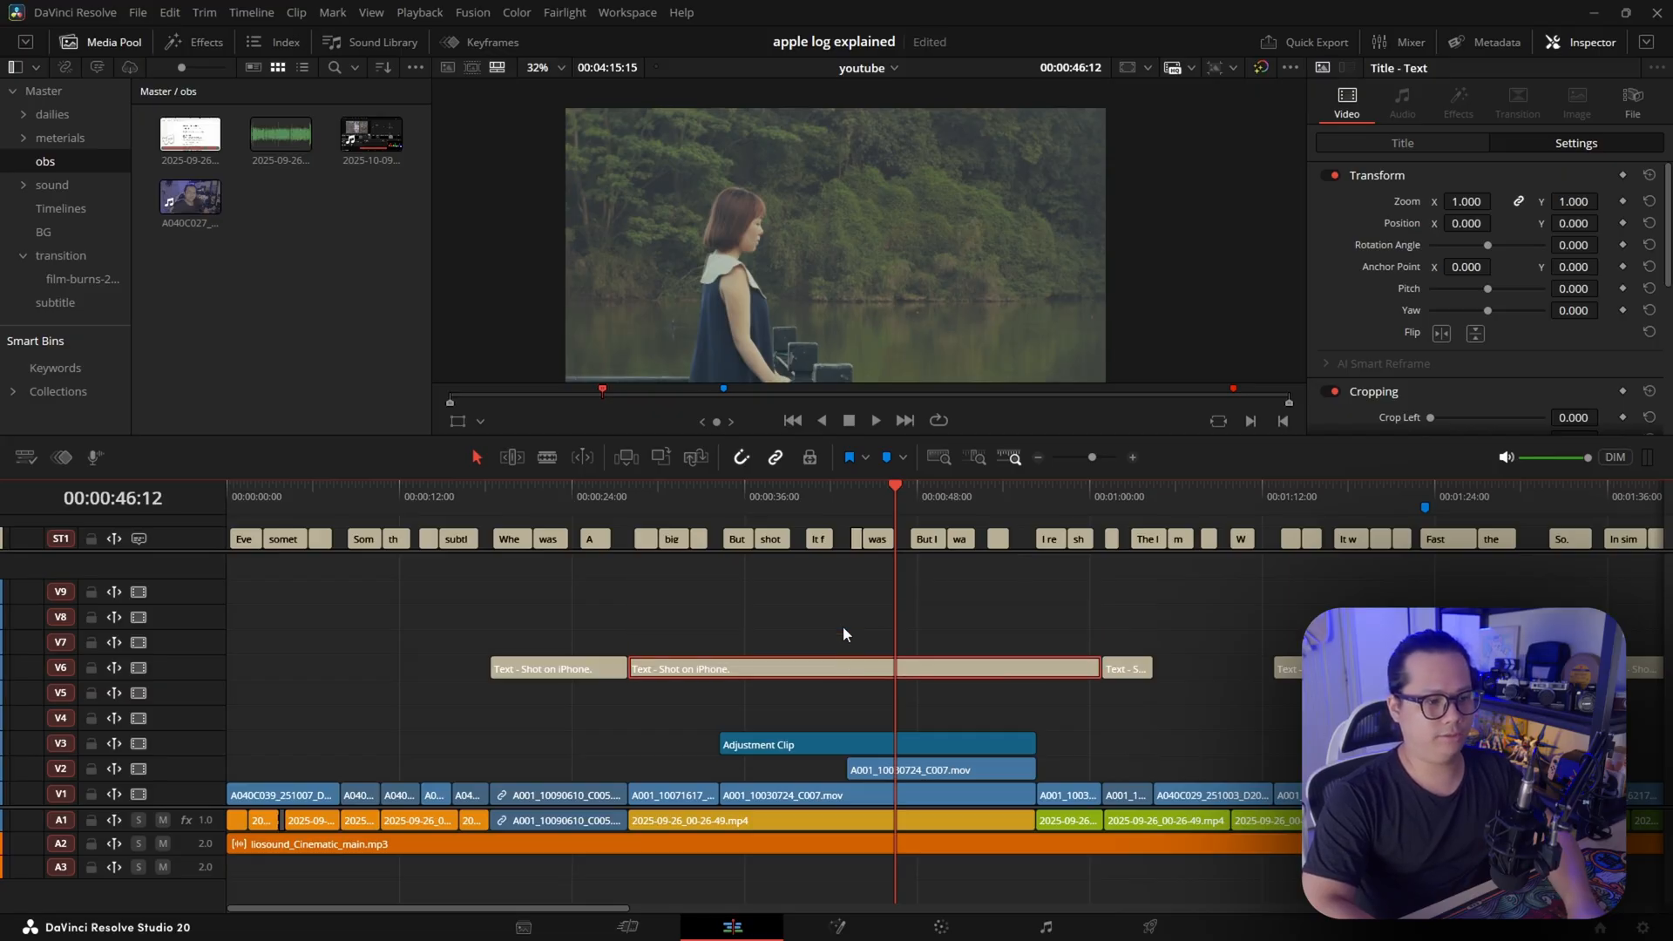
Shift the selected long text clip up to track V8 and return it to V6
{"action": "key", "text": "alt+Up"}
{"action": "key", "text": "alt+Up"}
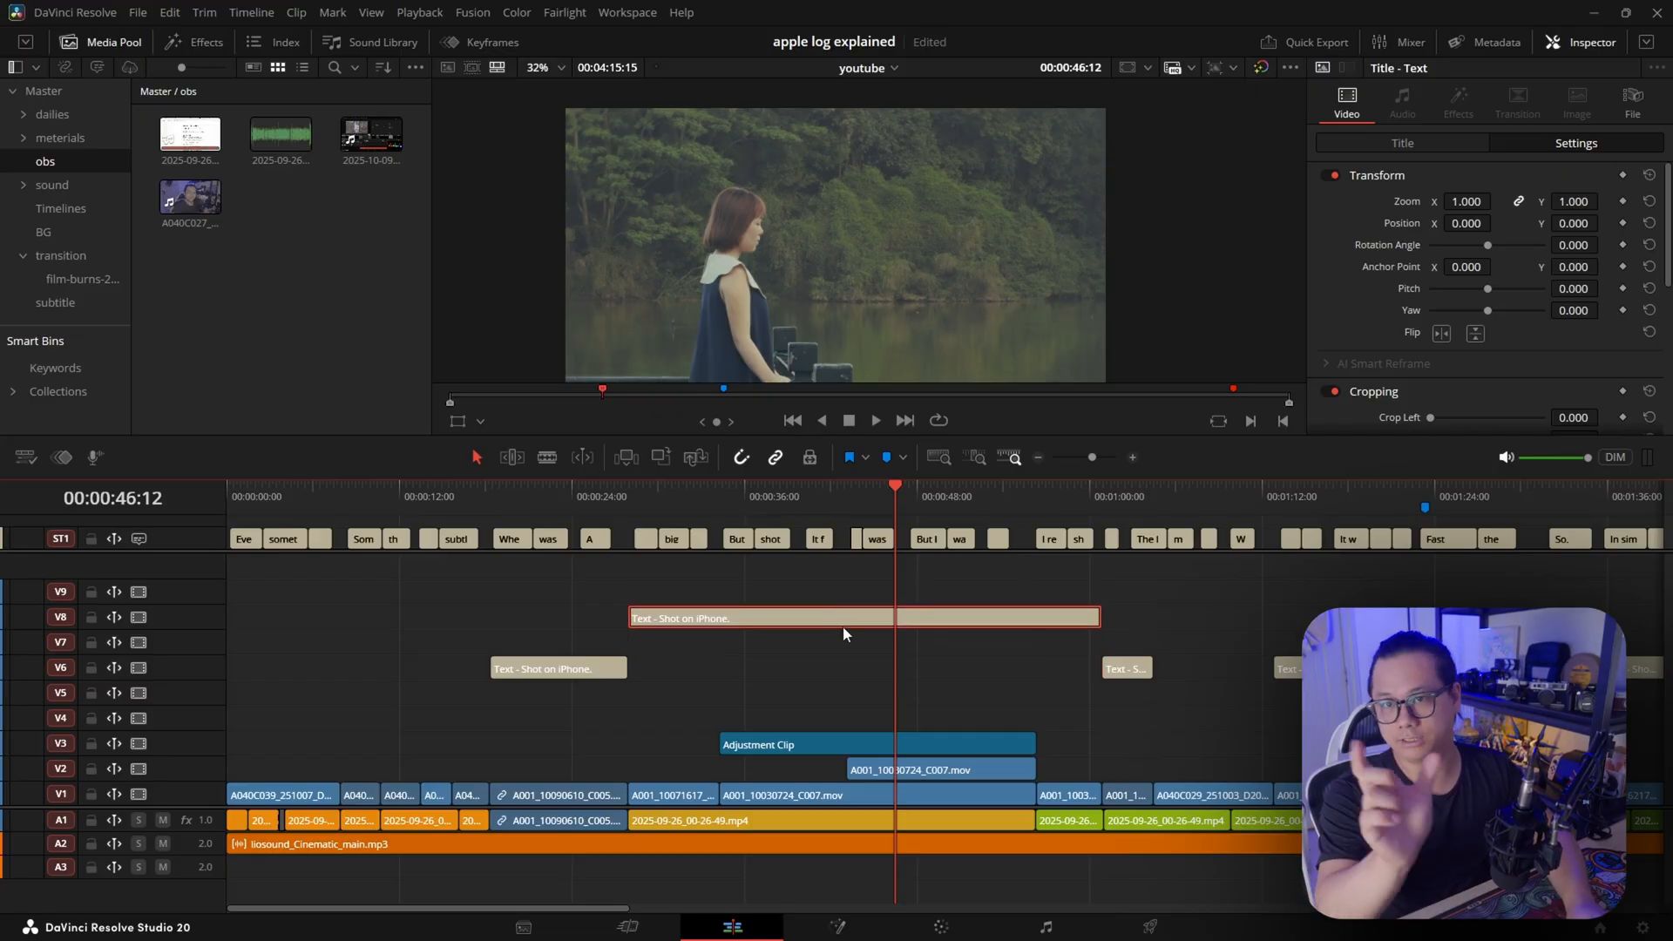
{"action": "key", "text": "alt+Down"}
{"action": "key", "text": "alt+Down"}
Select the stack of overlapping text and video clips around 00:01:48, shift it up two tracks and bring it back down
{"action": "key", "text": "shift+z"}
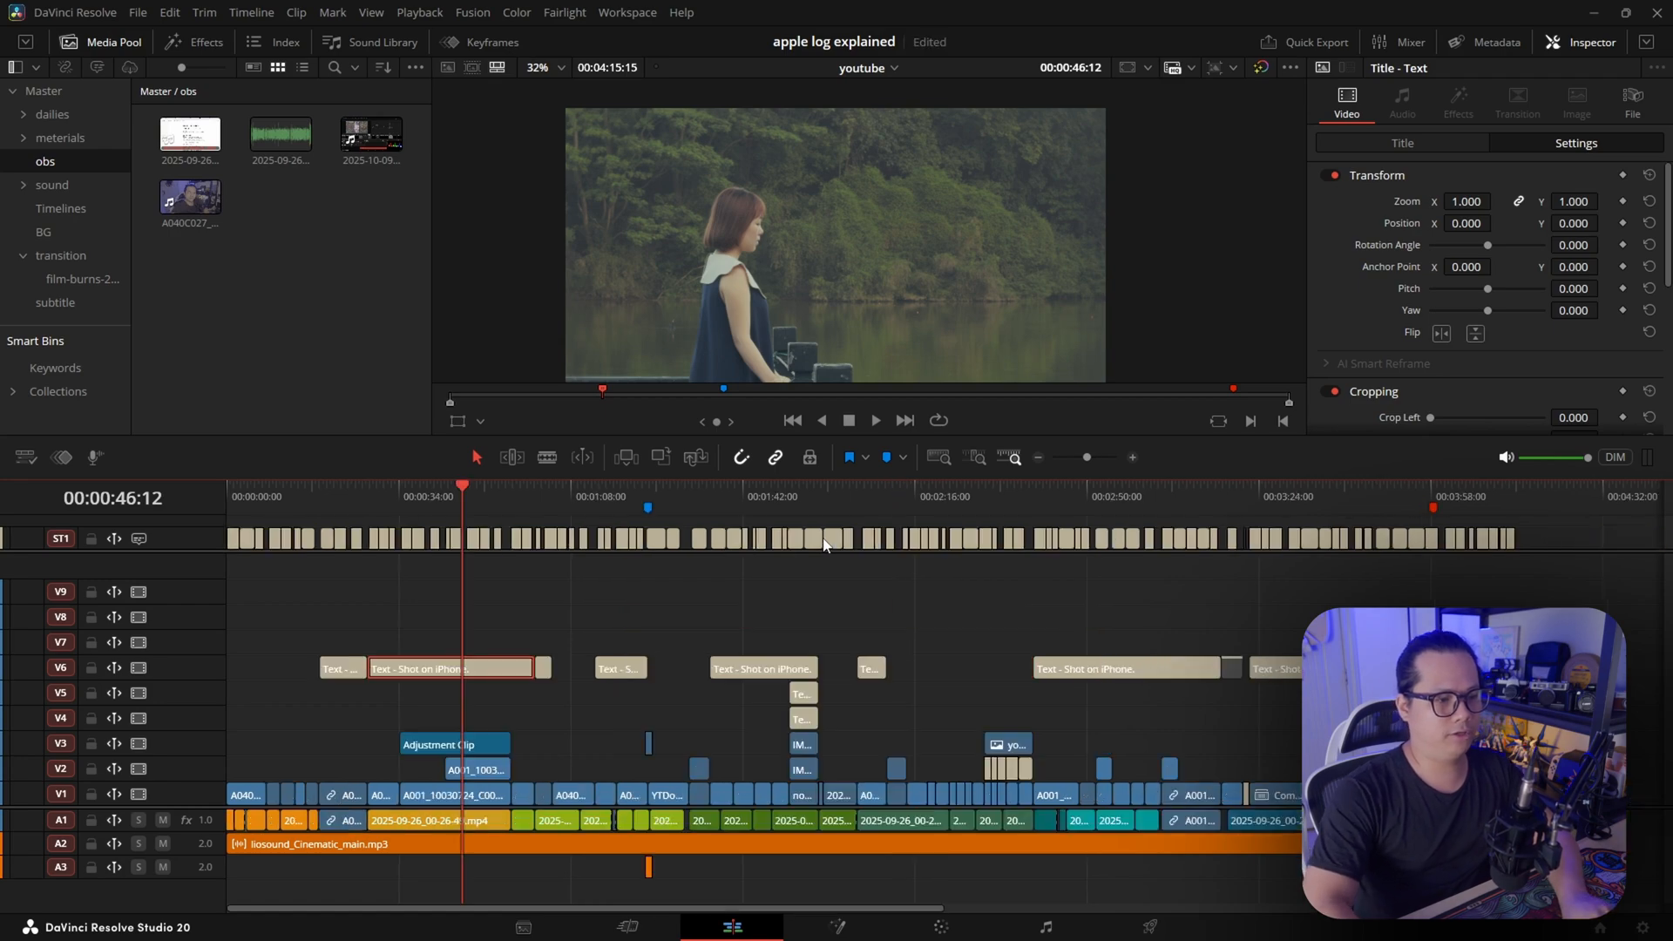
{"action": "left_click_drag", "start_coordinate": [737, 609], "coordinate": [826, 760]}
{"action": "key", "text": "shift+z"}
{"action": "scroll", "coordinate": [1197, 712], "scroll_direction": "right", "scroll_amount": 5}
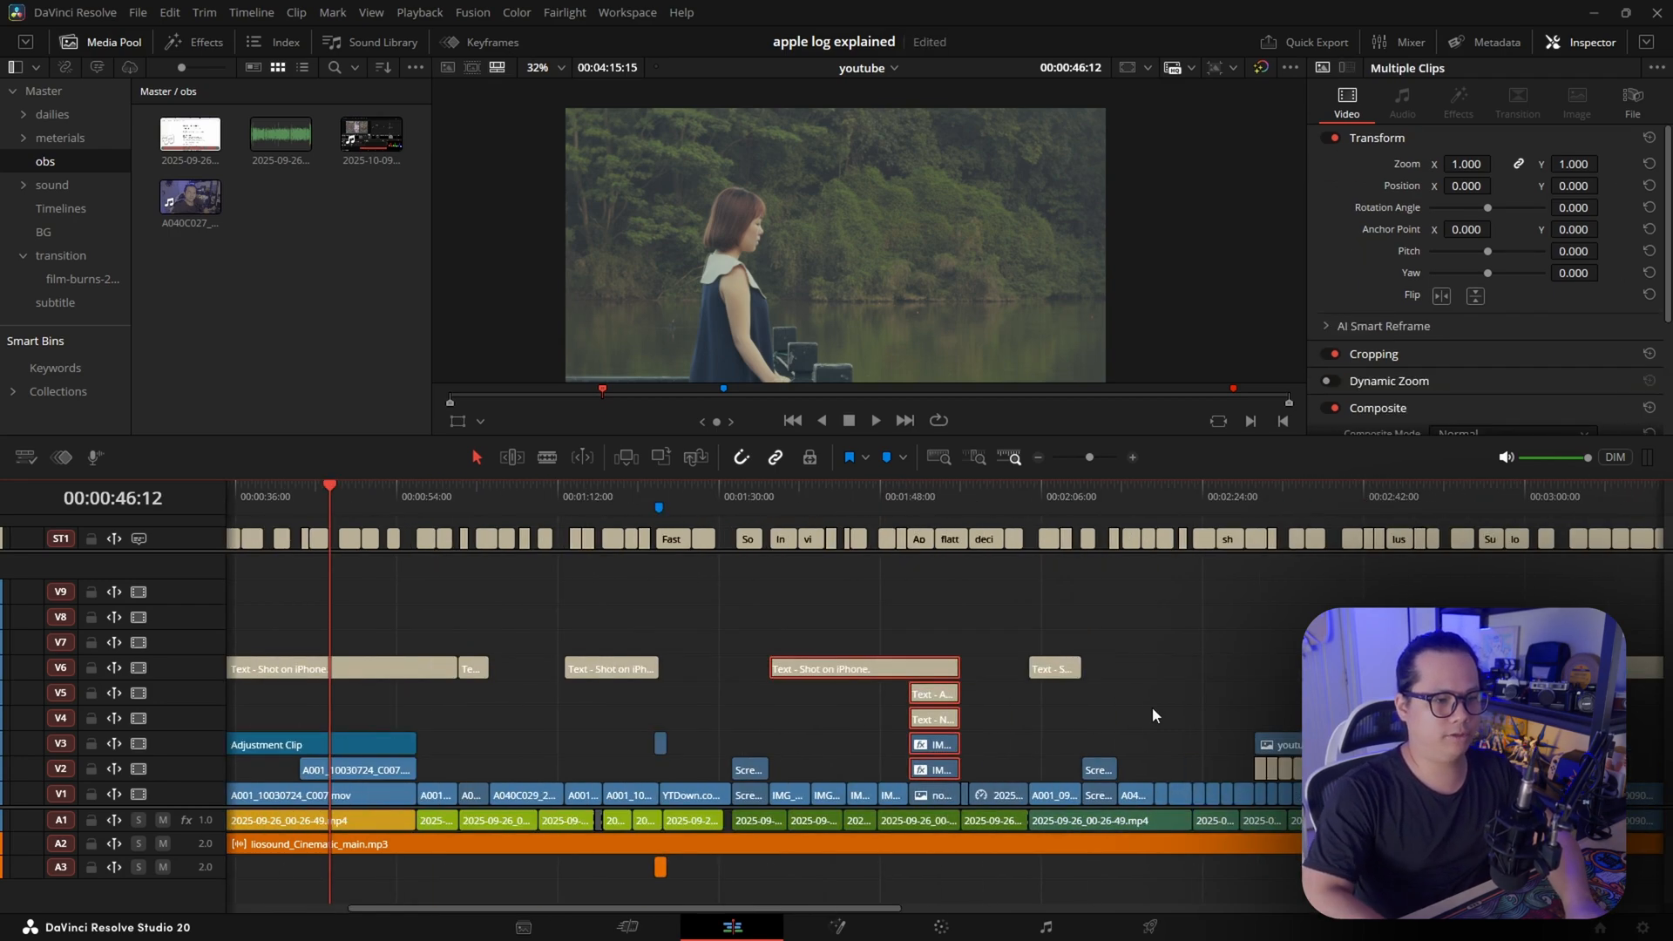
{"action": "key", "text": "alt+Up"}
{"action": "key", "text": "alt+Up"}
{"action": "key", "text": "alt+Down"}
{"action": "key", "text": "alt+Down"}
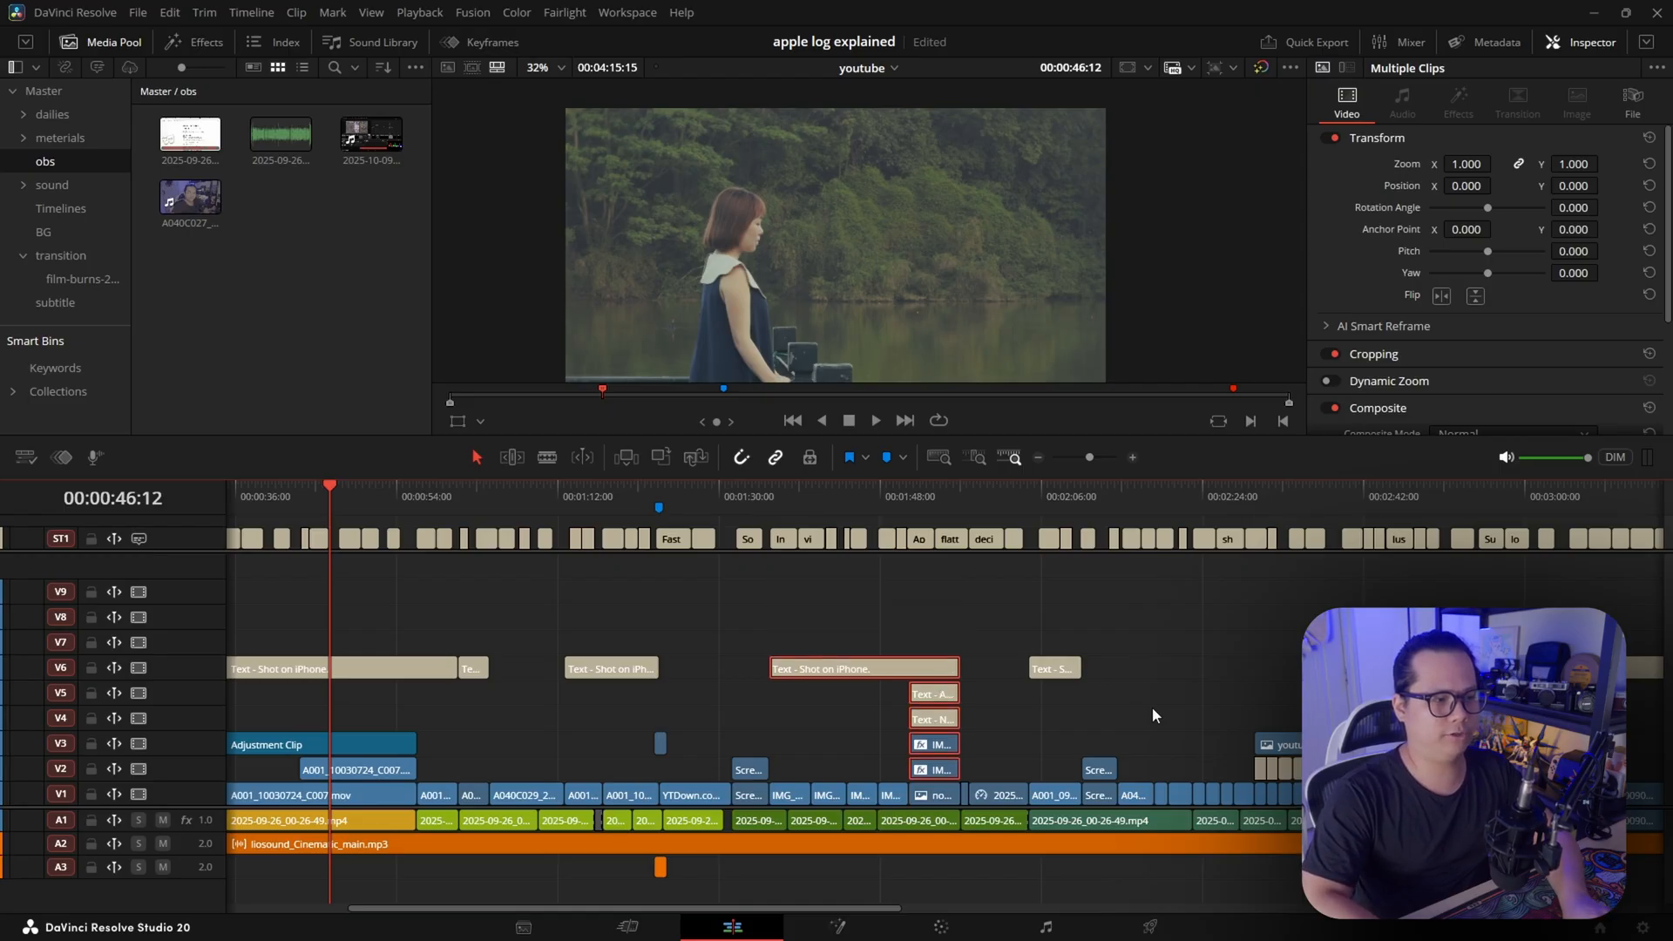
Try inserting a video track above V2 and shifting the clips above it down one track, and undo both changes
{"action": "key", "text": "shift+z"}
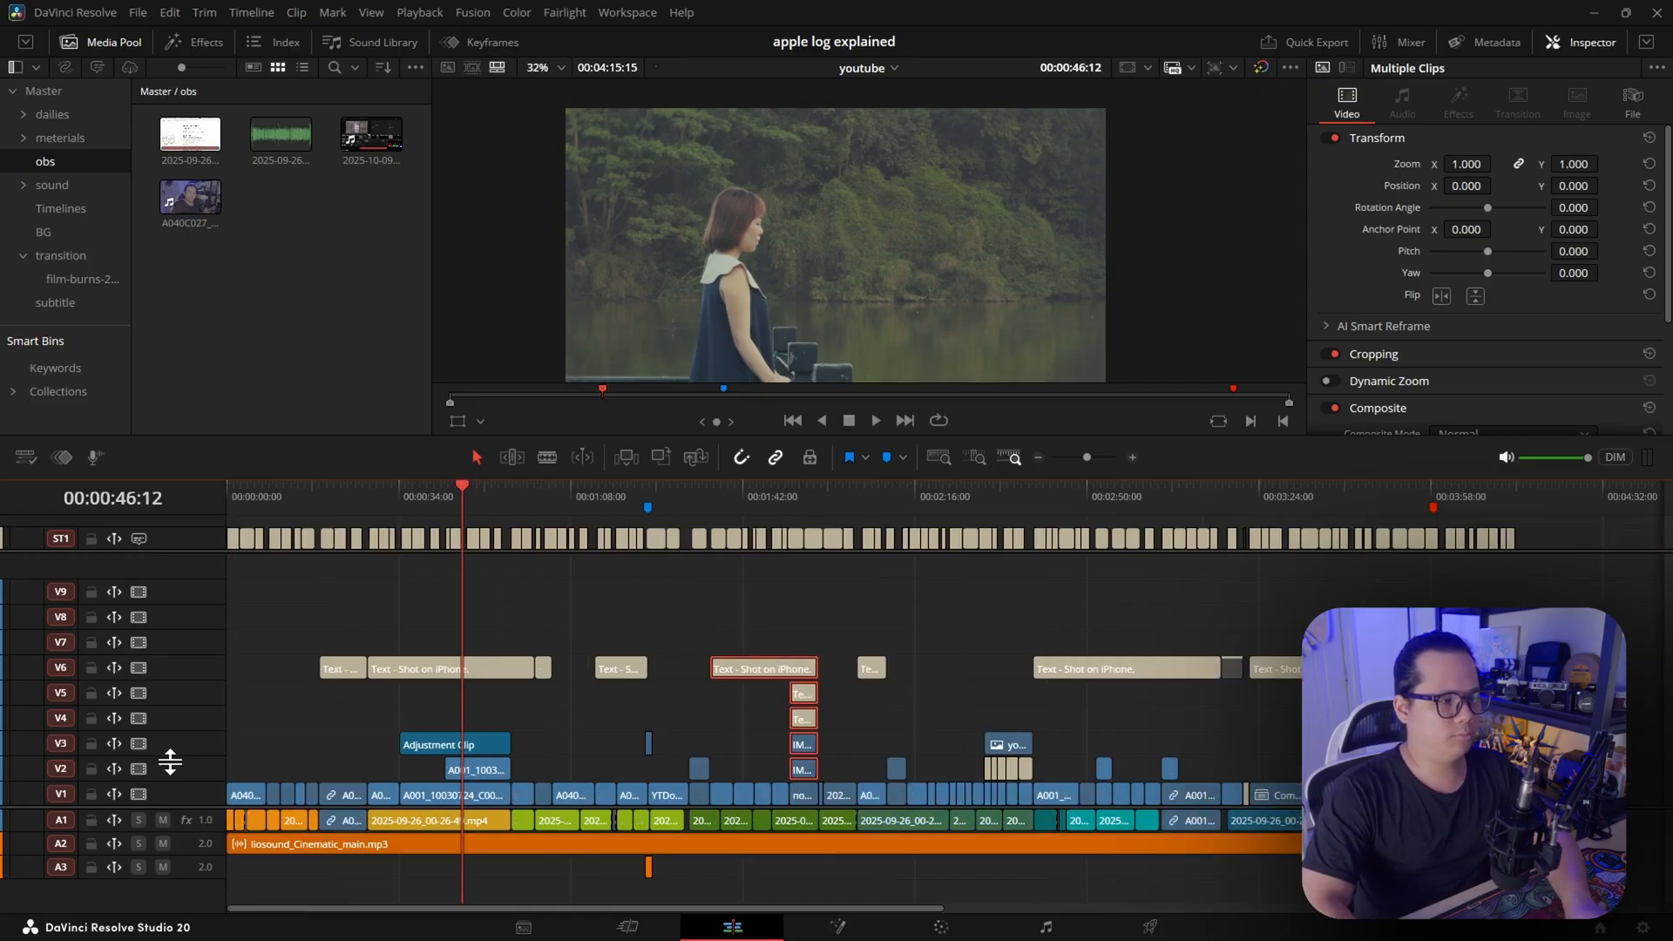
{"action": "right_click", "coordinate": [197, 768]}
{"action": "left_click", "coordinate": [310, 784]}
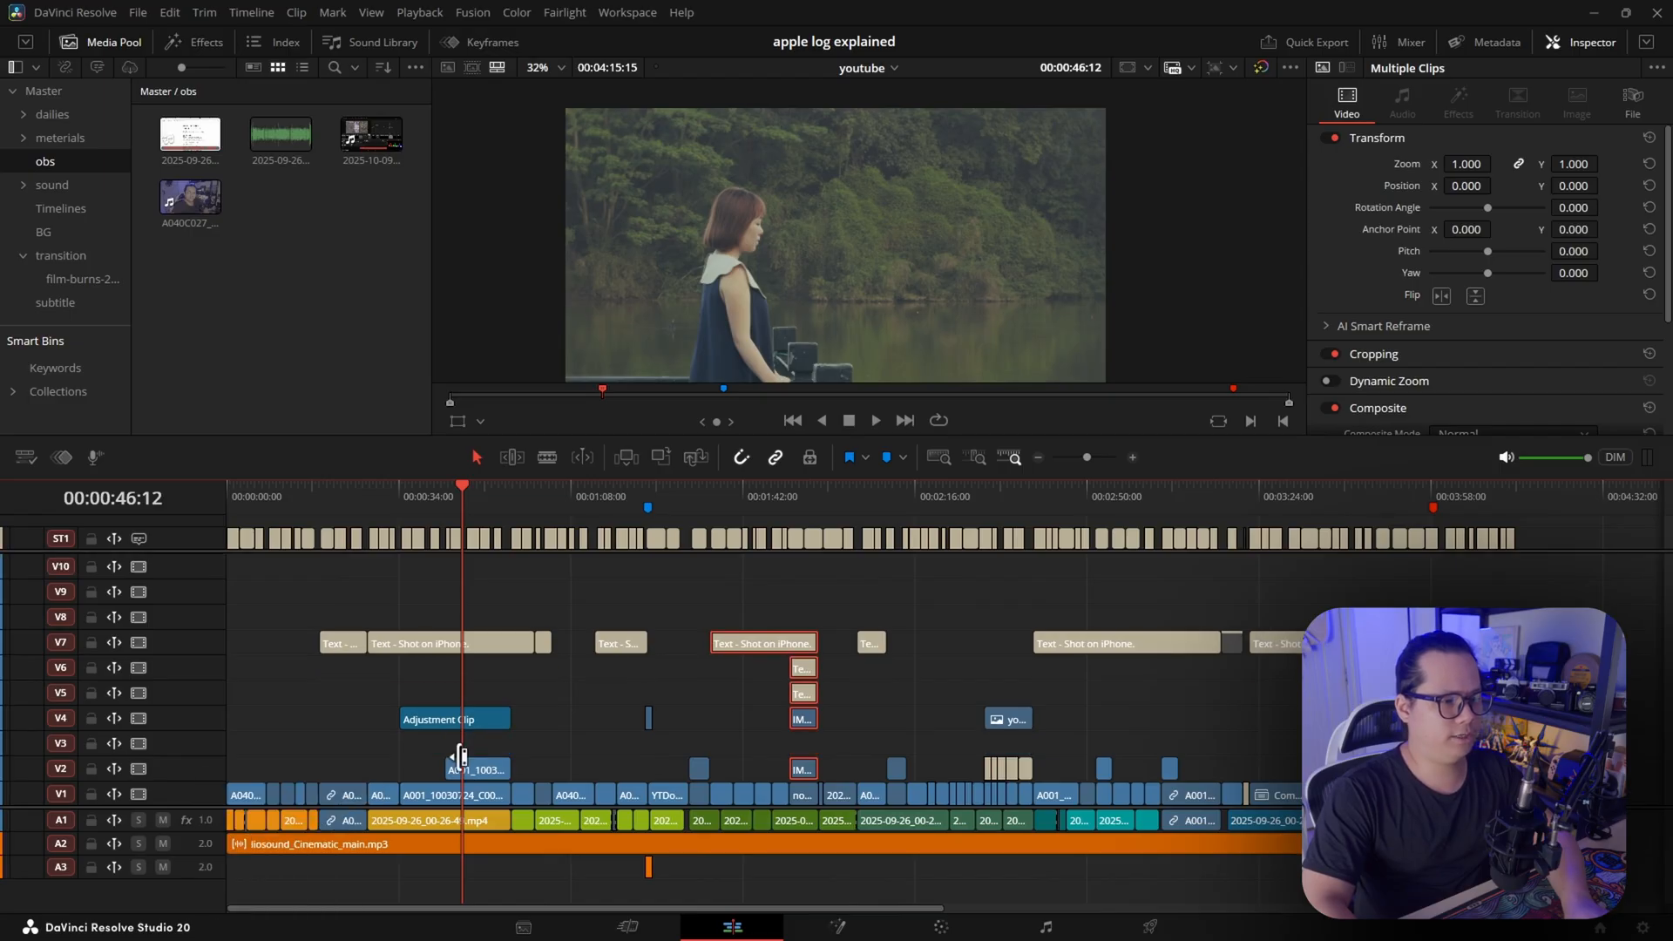
{"action": "left_click_drag", "start_coordinate": [1529, 598], "coordinate": [337, 730]}
{"action": "key", "text": "alt+Down"}
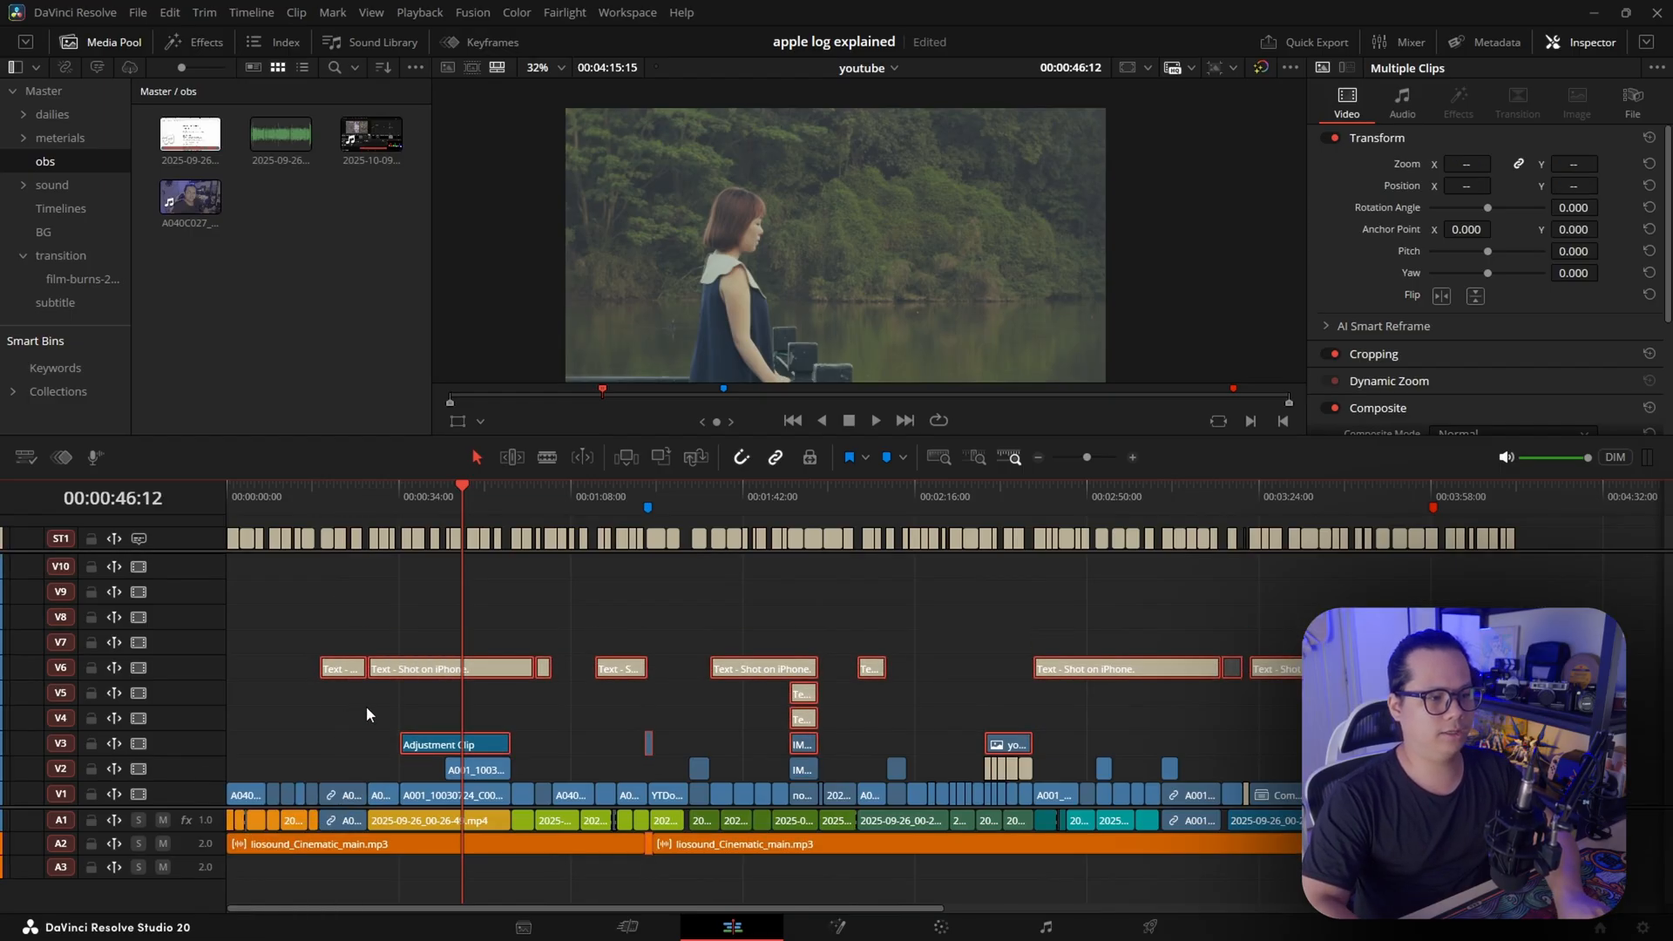
{"action": "key", "text": "ctrl+z"}
{"action": "key", "text": "ctrl+z"}
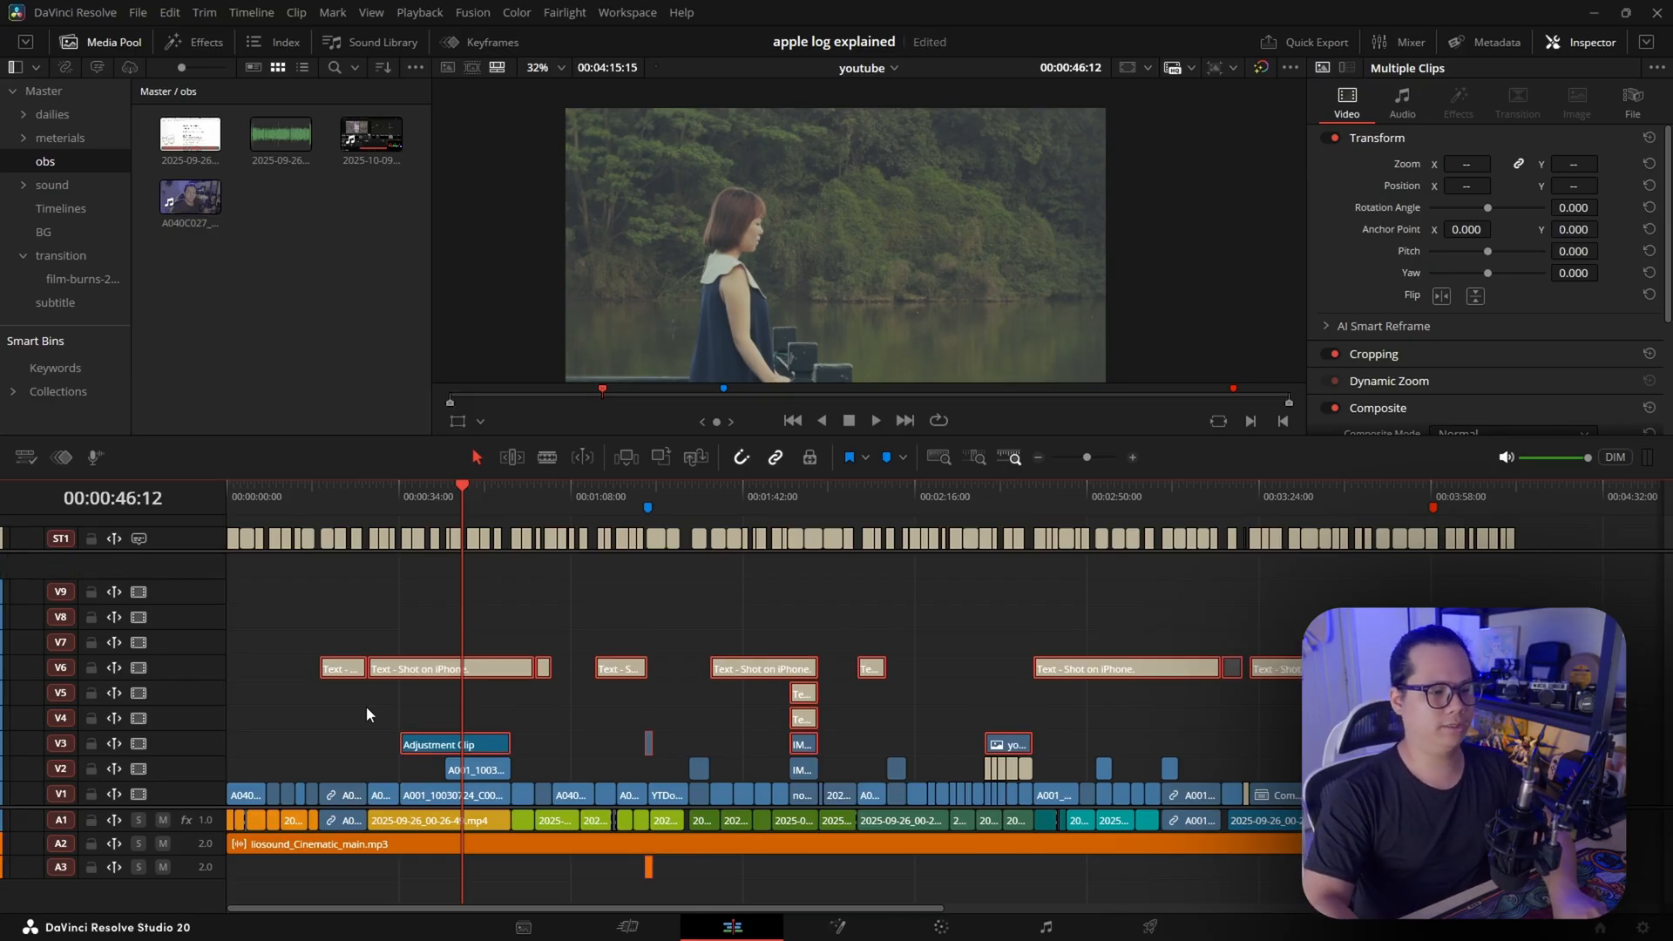
Try moving the long "Shot on iPhone." text clip around 00:02:51 from track V6 up through V9 and V13 to V23
{"action": "left_click", "coordinate": [977, 601]}
{"action": "left_click_drag", "start_coordinate": [1053, 770], "coordinate": [979, 716]}
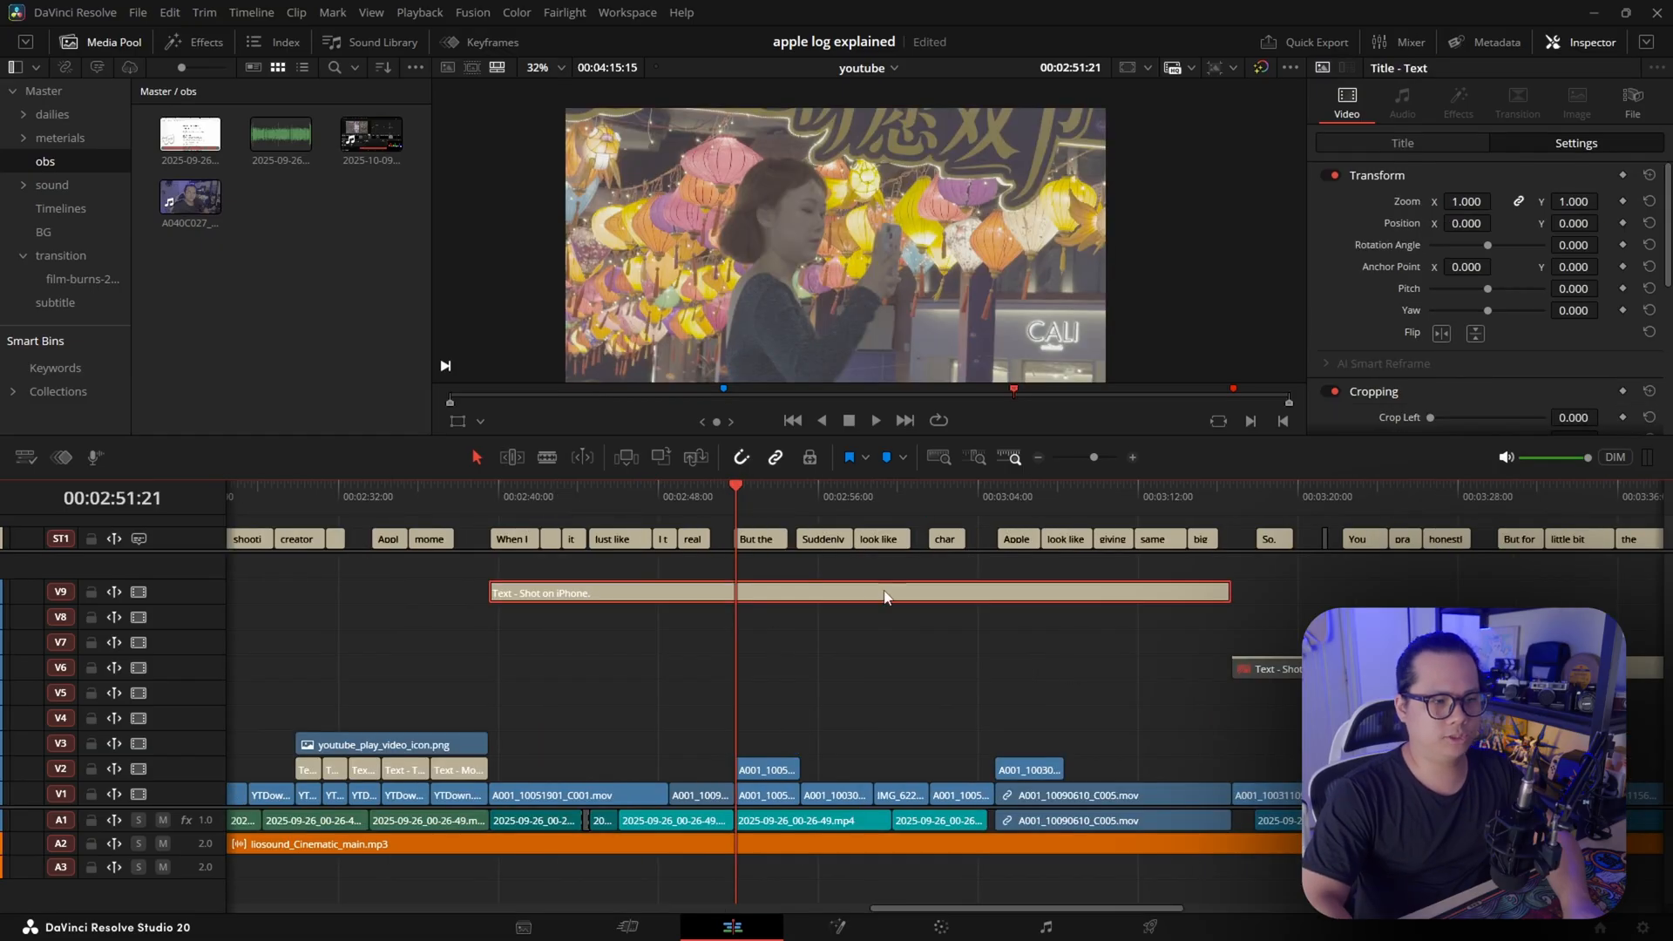
{"action": "left_click_drag", "start_coordinate": [756, 599], "coordinate": [781, 546]}
{"action": "left_click_drag", "start_coordinate": [793, 611], "coordinate": [803, 575]}
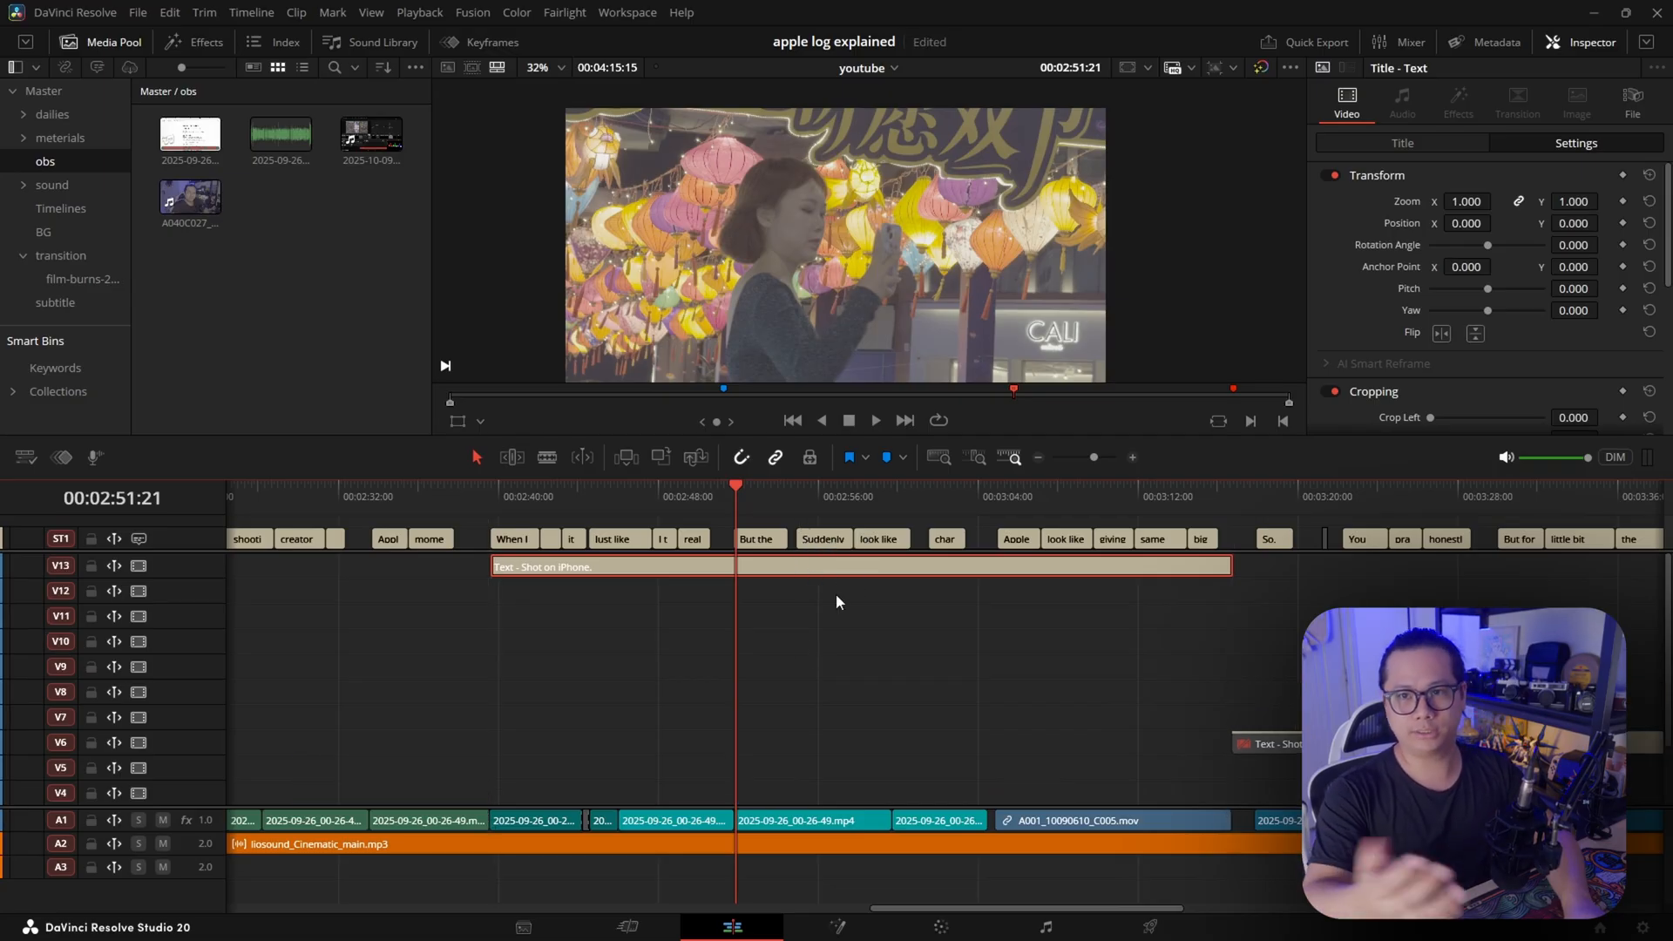
{"action": "key", "text": "alt+Up"}
{"action": "key", "text": "alt+Up"}
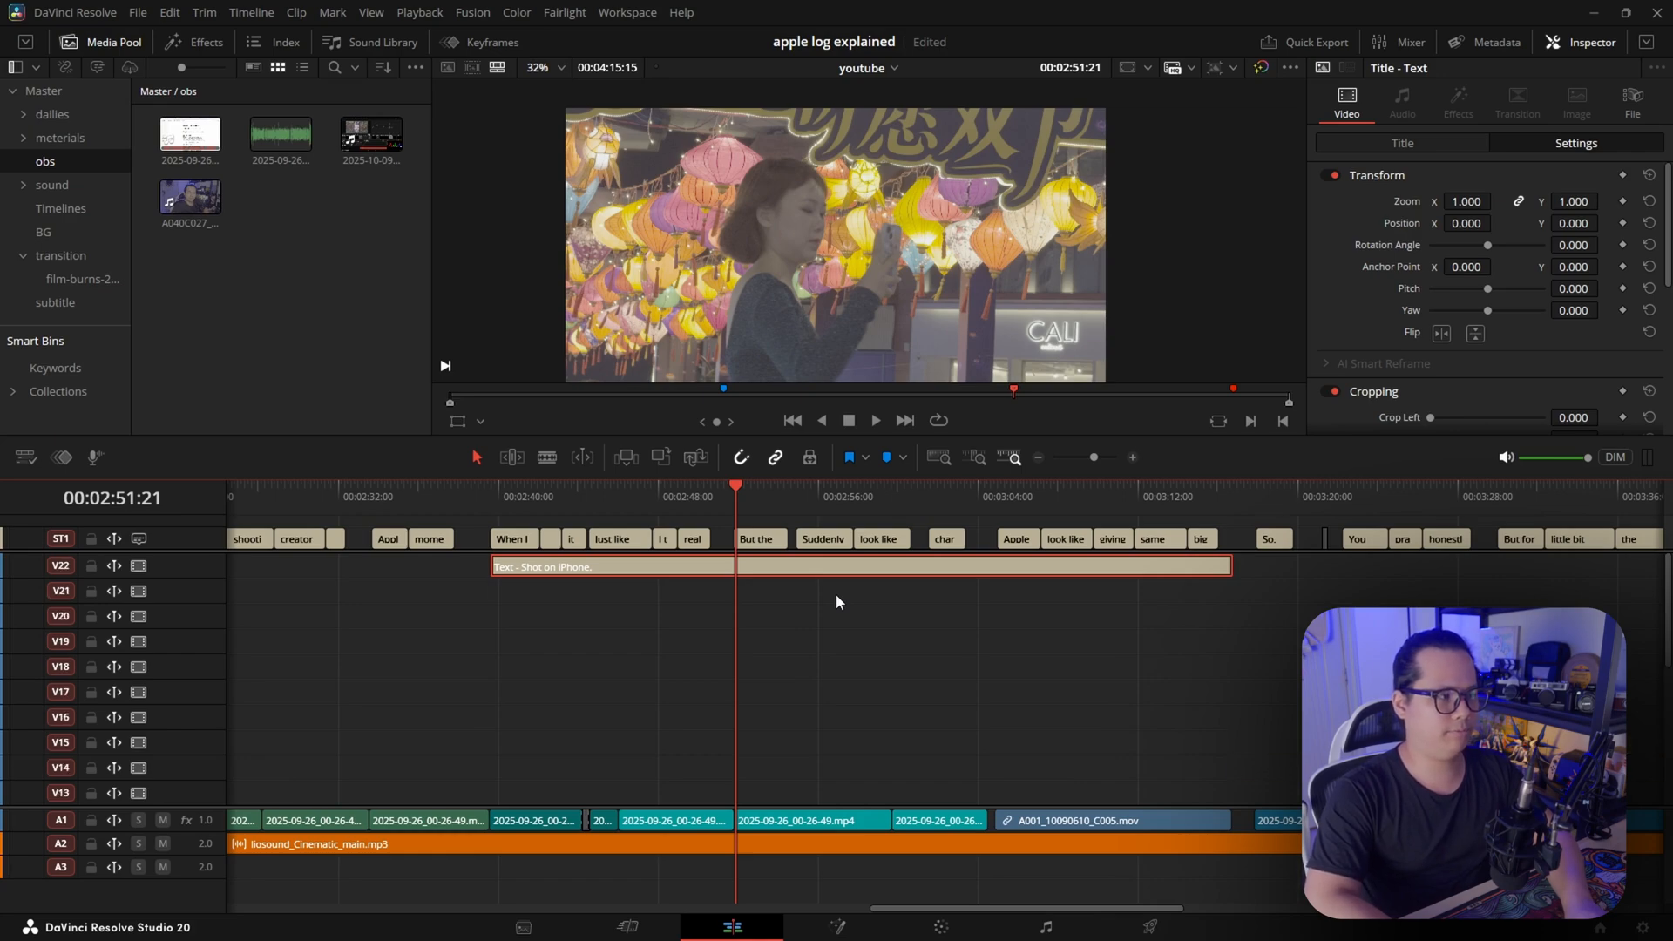
{"action": "key", "text": "alt+Up"}
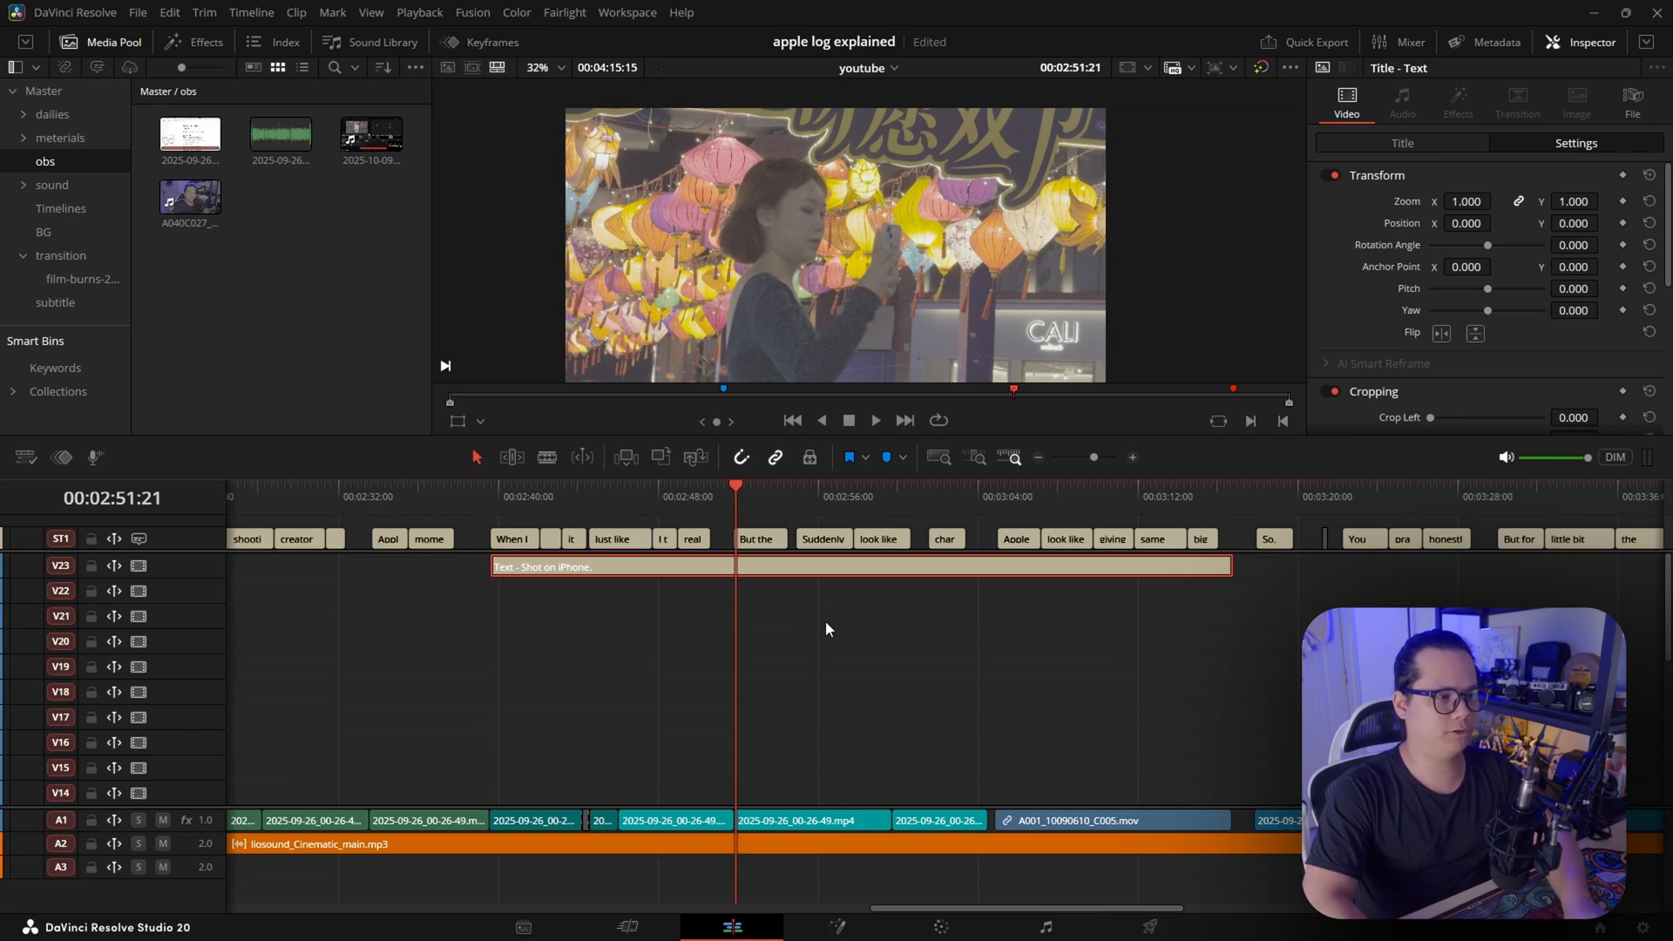
{"action": "scroll", "coordinate": [849, 664], "scroll_direction": "down", "scroll_amount": 5}
{"action": "scroll", "coordinate": [871, 673], "scroll_direction": "up", "scroll_amount": 5}
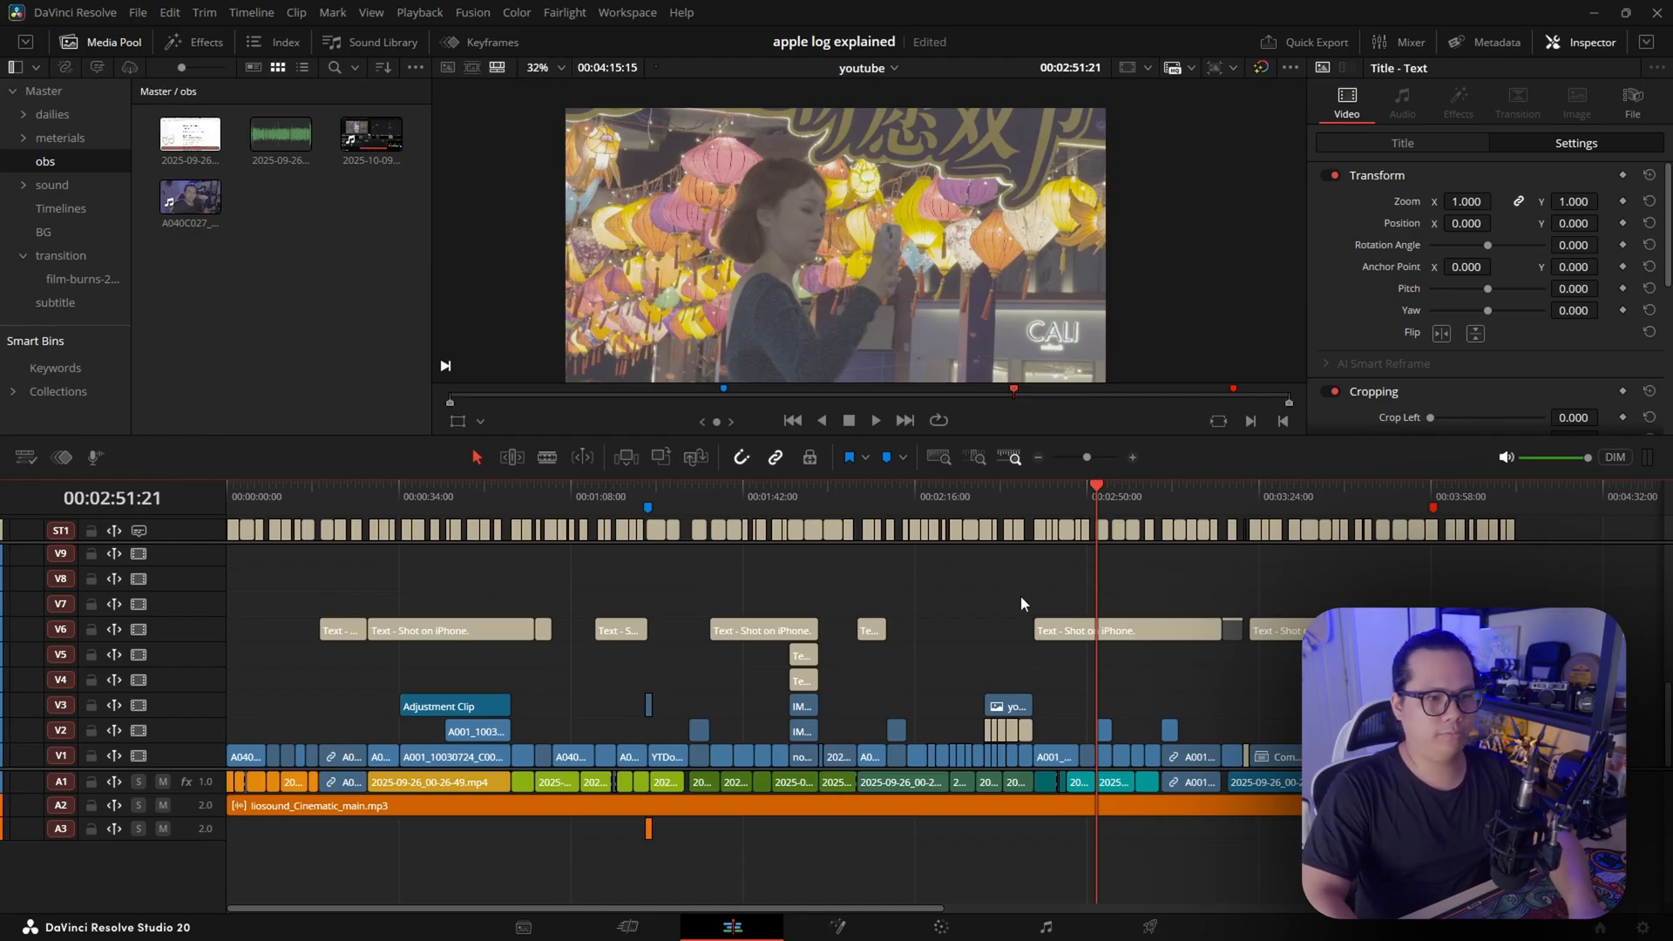
Show the timeline at full extent and zoom in around the playhead at 00:02:51:21
{"action": "left_click", "coordinate": [939, 459]}
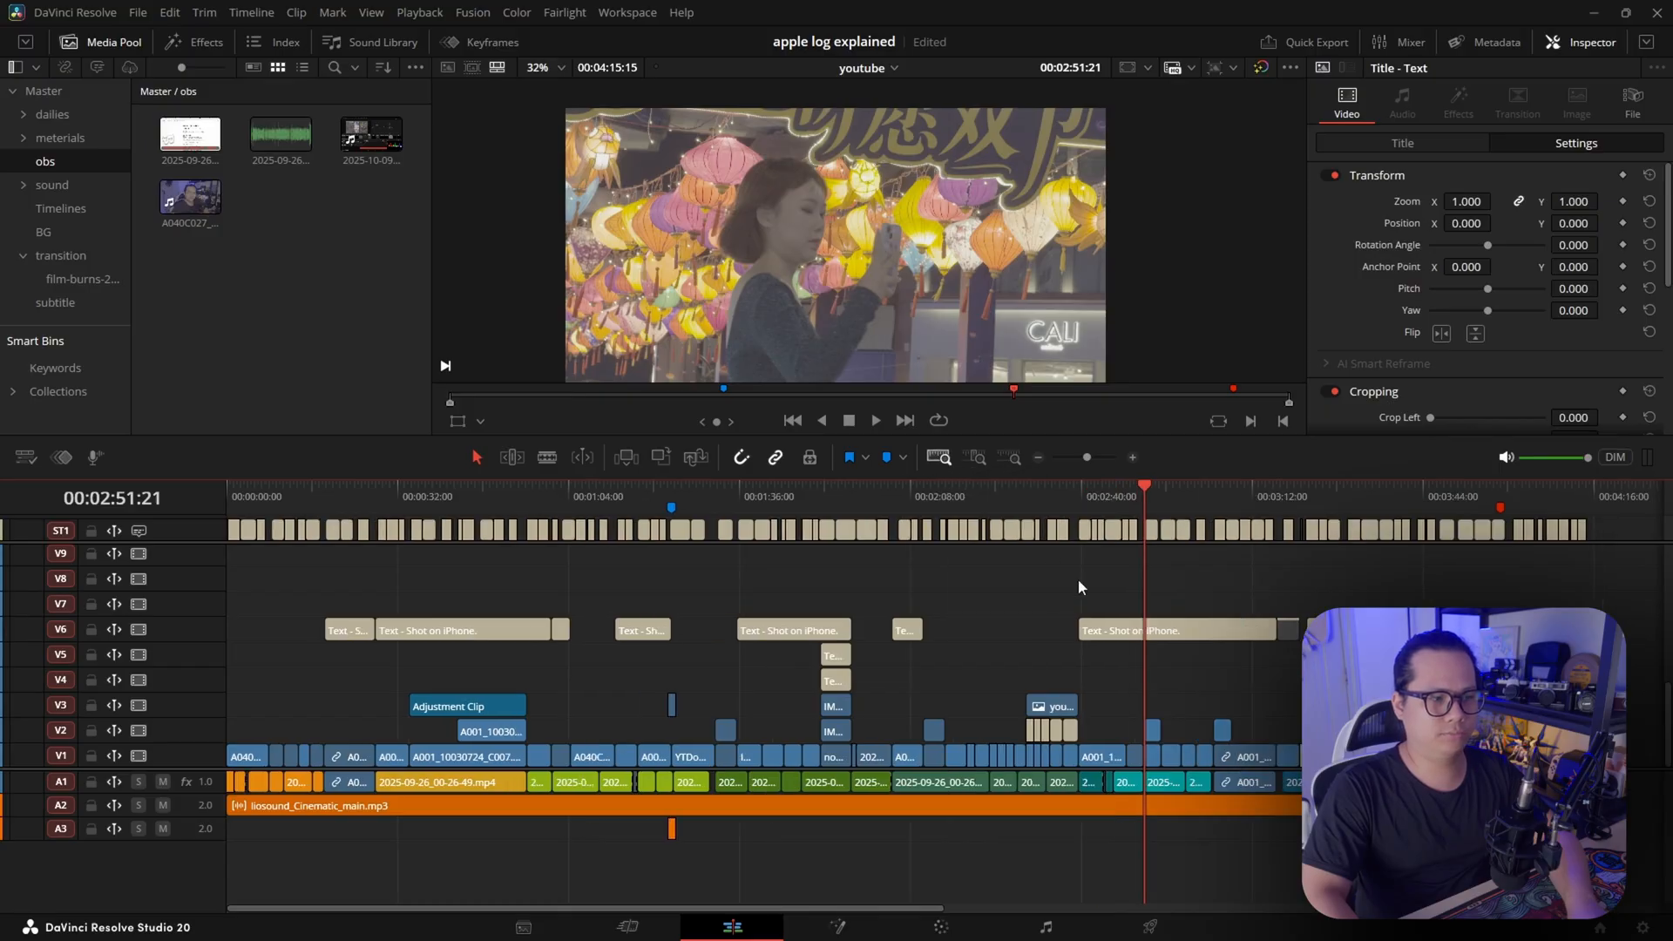
{"action": "scroll", "coordinate": [861, 618], "scroll_direction": "down", "scroll_amount": 5}
{"action": "scroll", "coordinate": [760, 627], "scroll_direction": "up", "scroll_amount": 5}
{"action": "scroll", "coordinate": [755, 625], "scroll_direction": "down", "scroll_amount": 4}
{"action": "scroll", "coordinate": [754, 624], "scroll_direction": "up", "scroll_amount": 3}
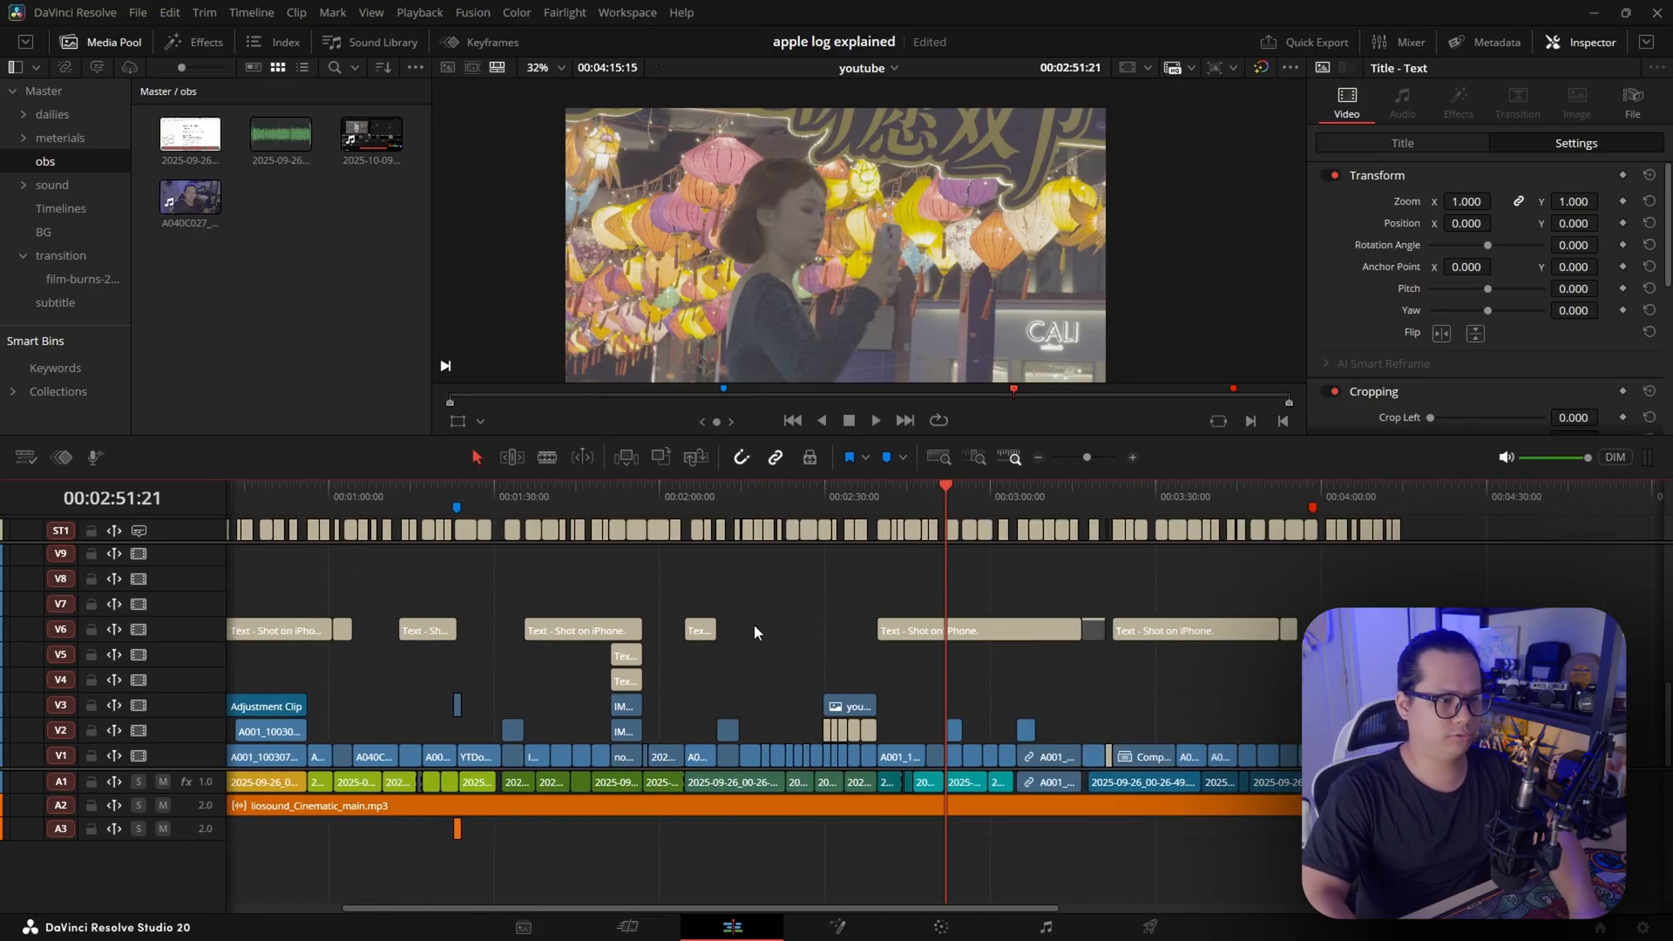
{"action": "scroll", "coordinate": [861, 619], "scroll_direction": "up", "scroll_amount": 3}
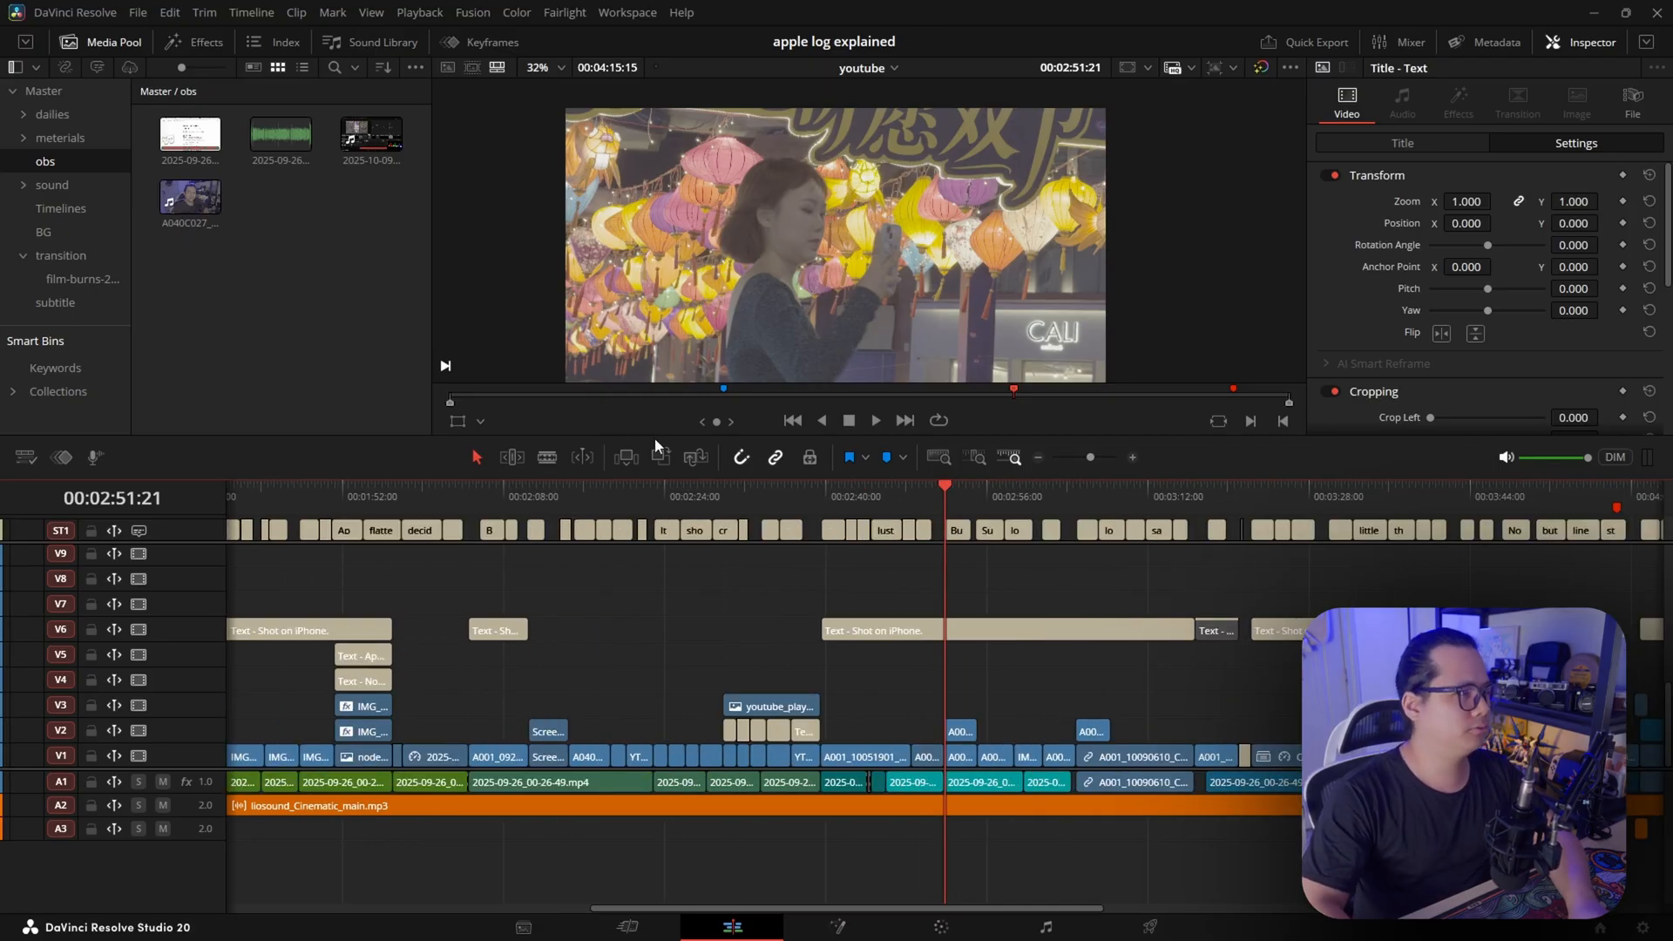
Search the keyboard customization commands for "zoom to" and close the dialog
{"action": "left_click", "coordinate": [76, 13]}
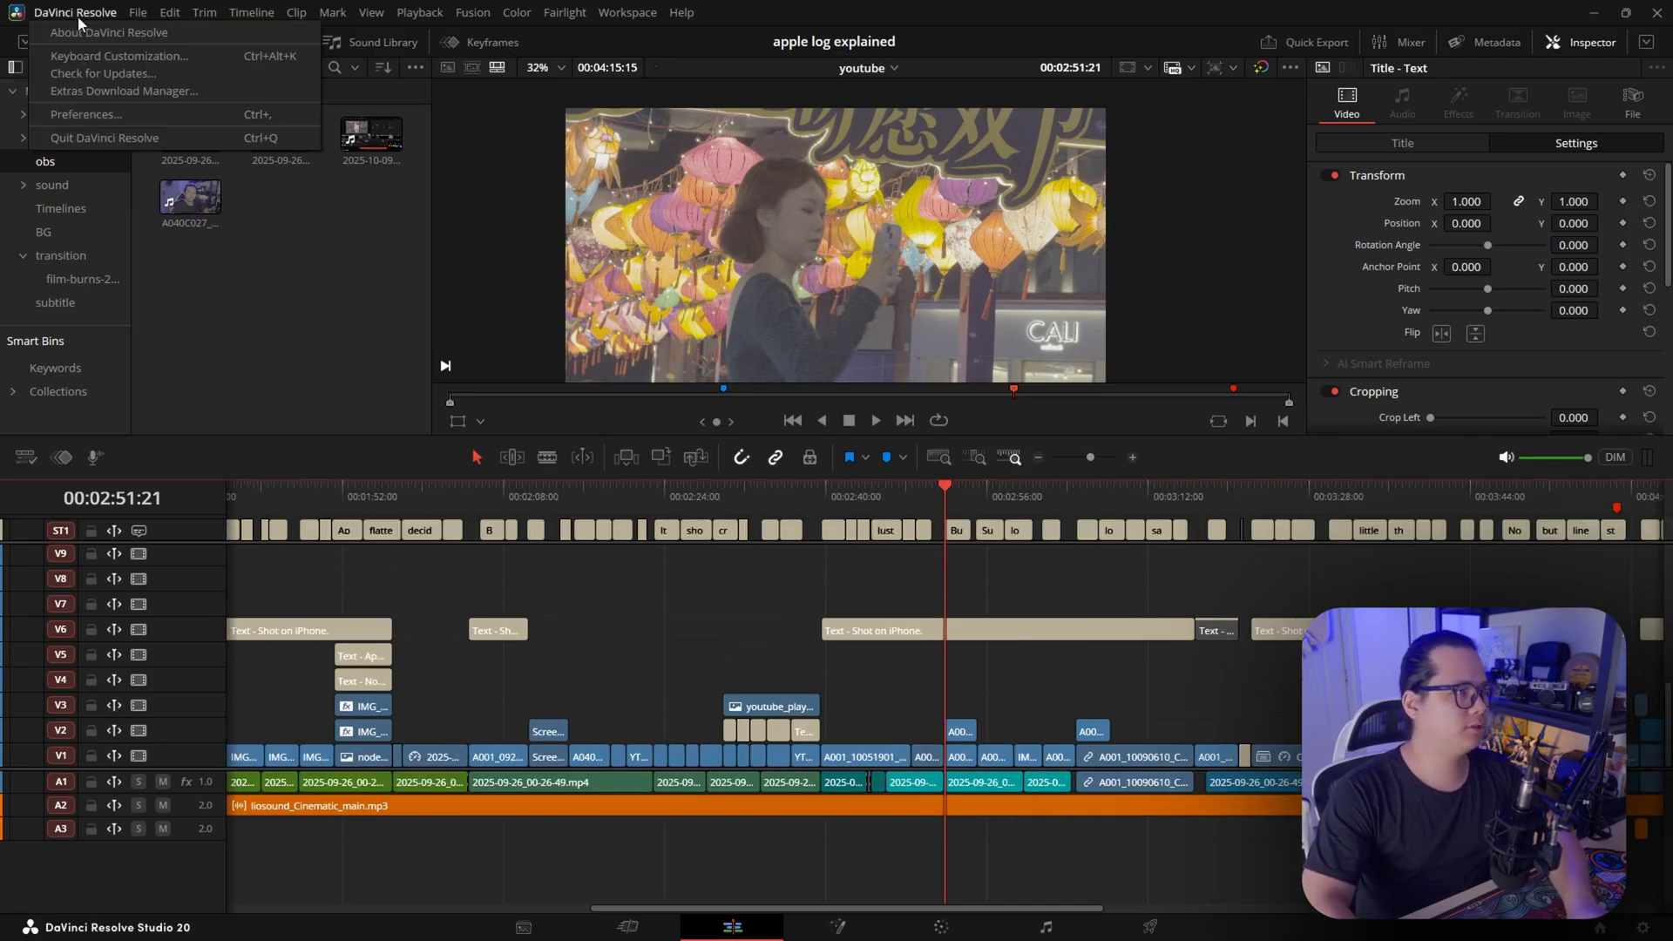
{"action": "left_click", "coordinate": [120, 56]}
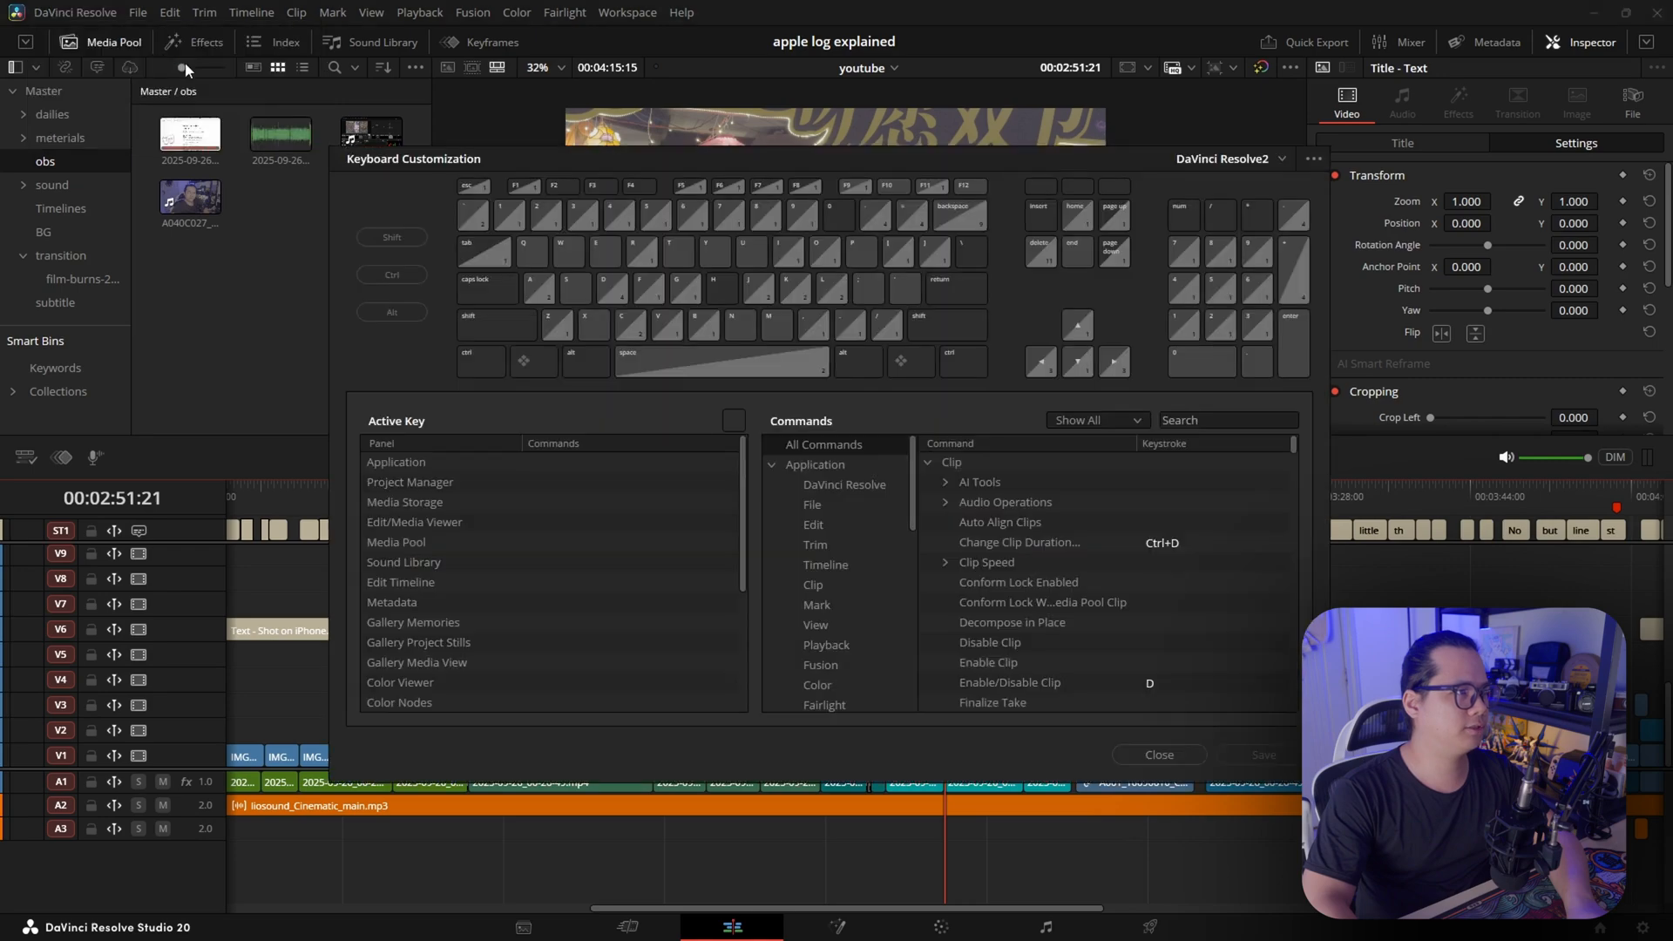
{"action": "left_click", "coordinate": [1209, 417]}
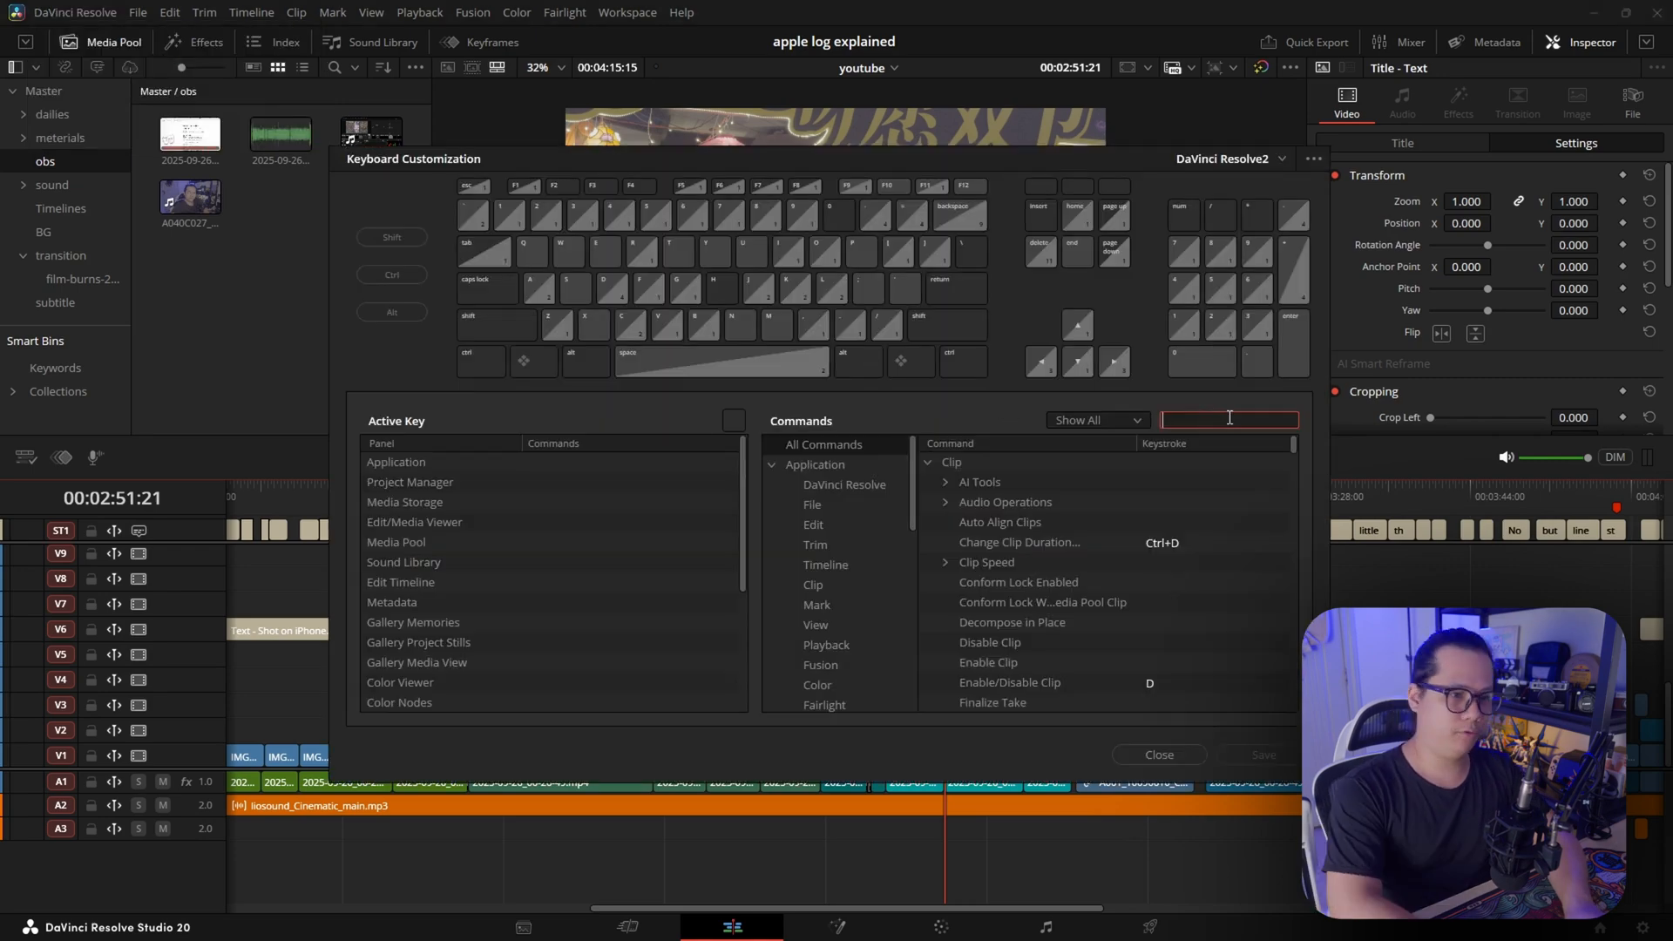
{"action": "type", "text": "zoom to"}
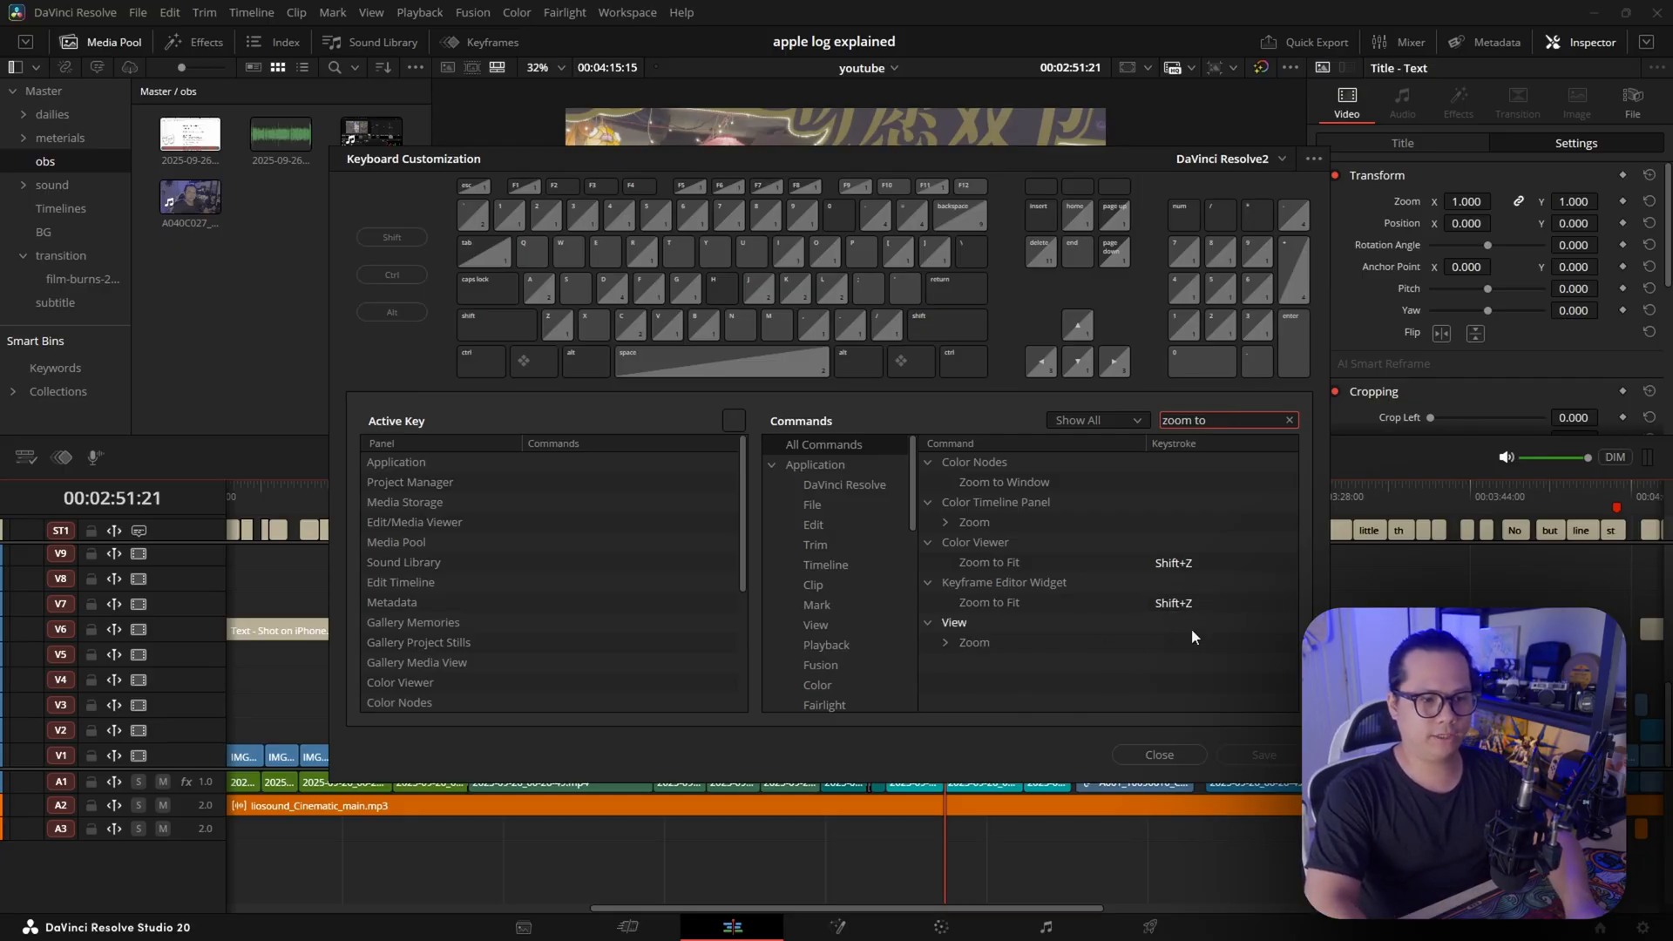
{"action": "left_click", "coordinate": [1147, 754]}
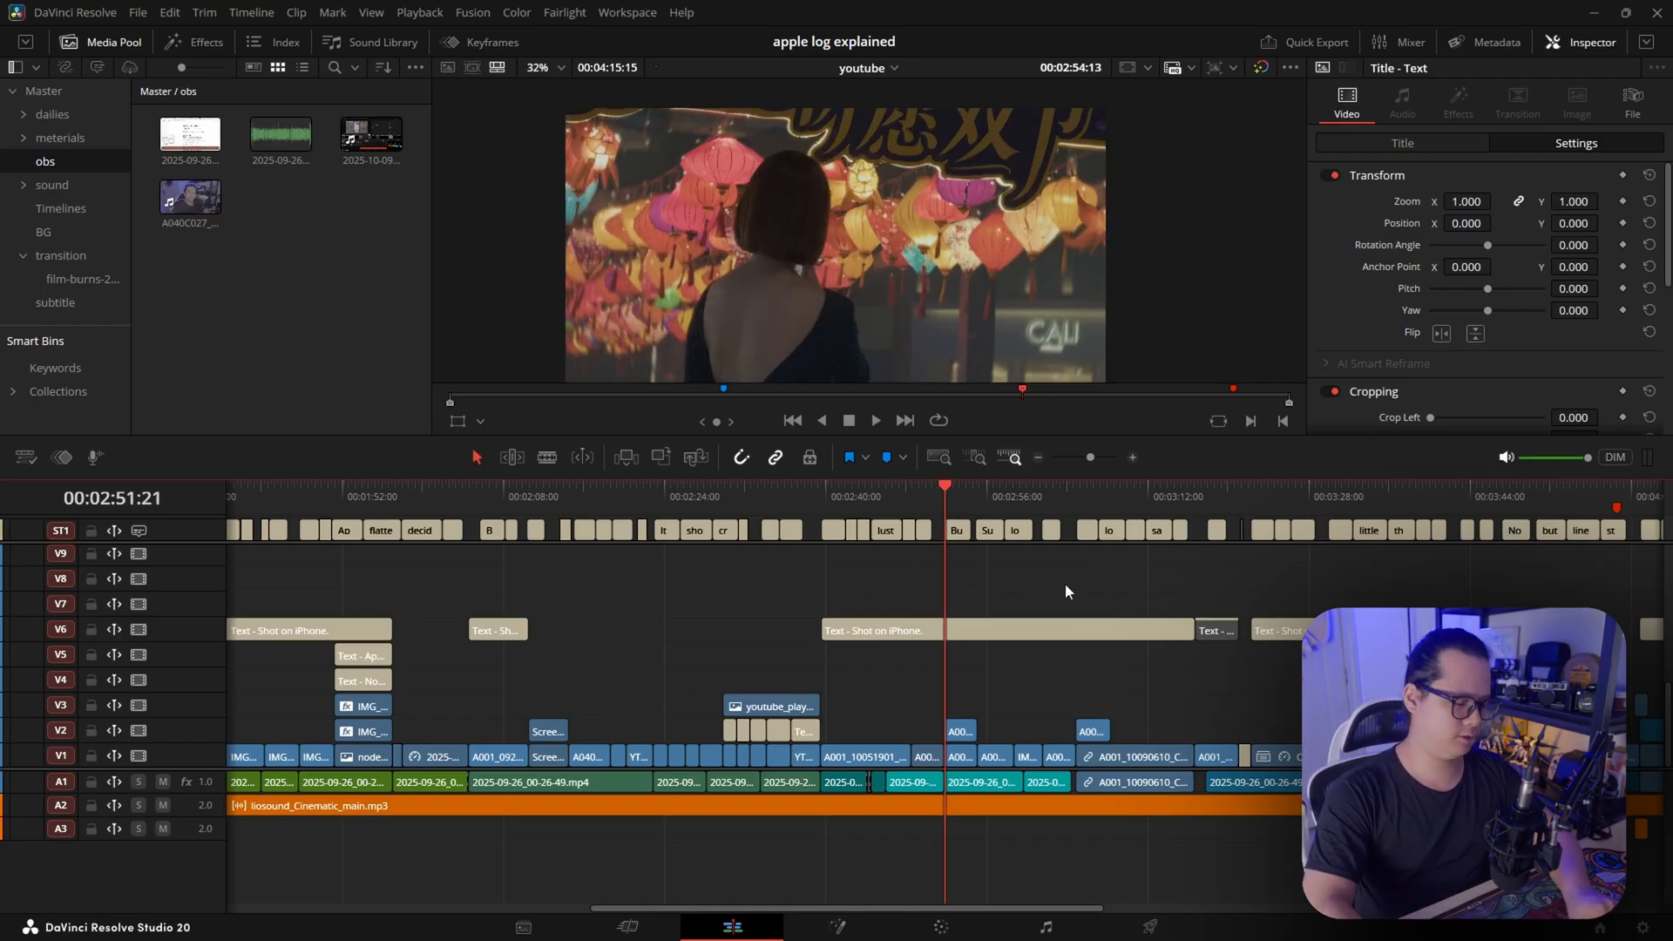
Fit the whole timeline in view, move the playhead to 00:00:50:02, and toggle between the detailed and fitted zoom there
{"action": "key", "text": "shift+z"}
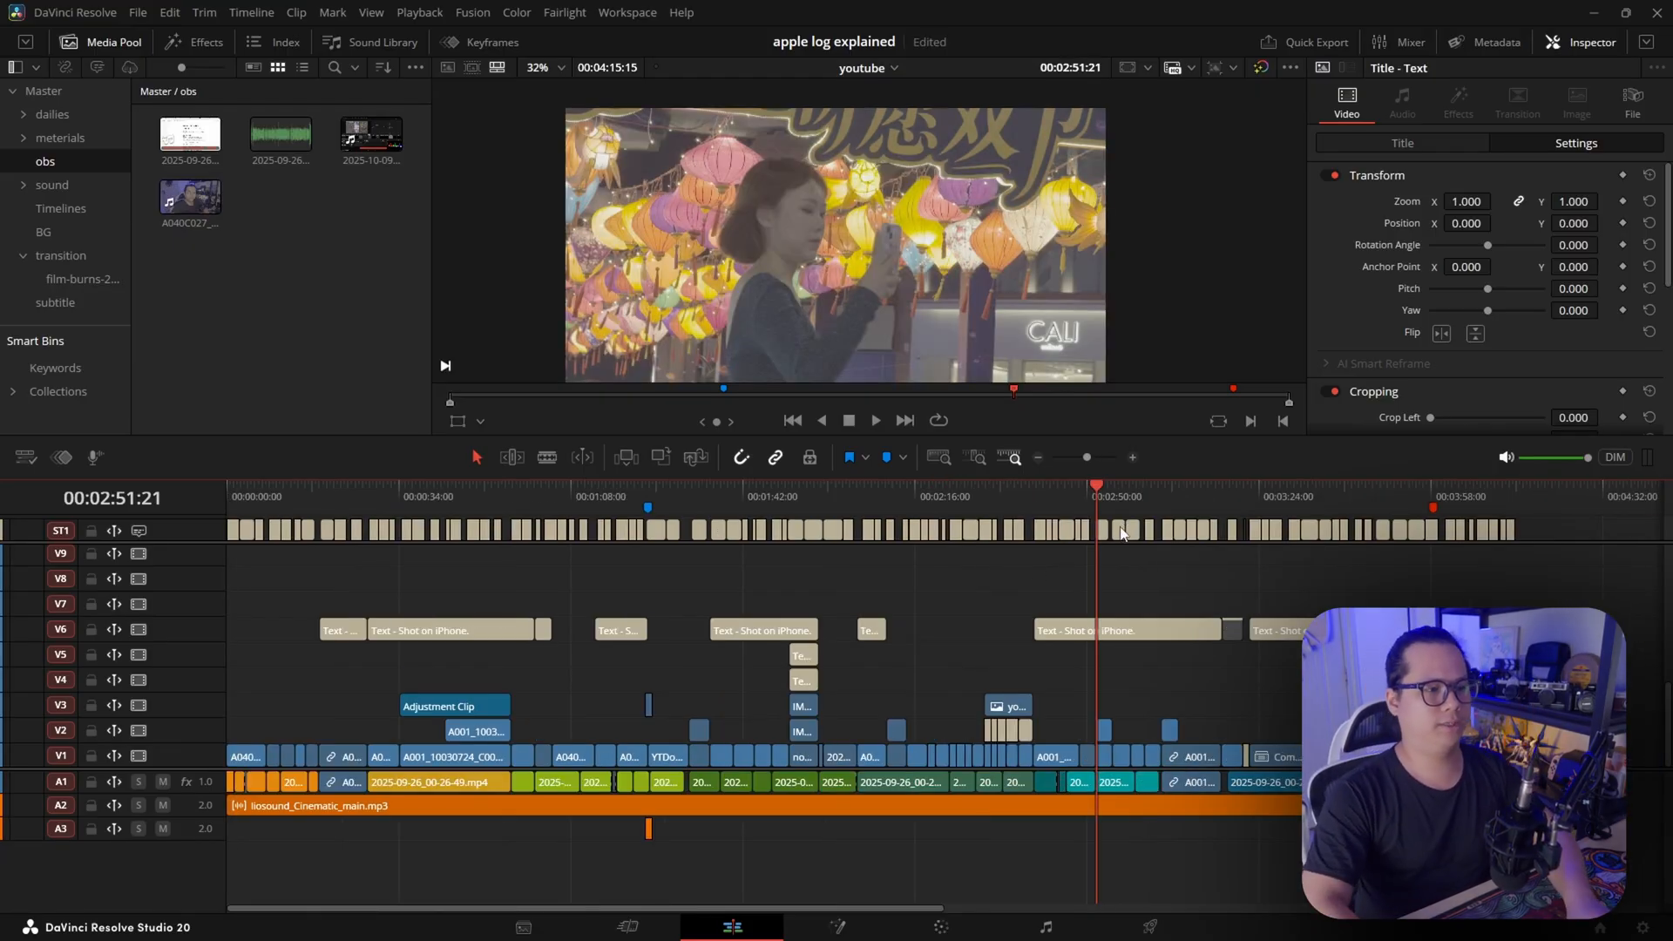
{"action": "left_click_drag", "start_coordinate": [1024, 489], "coordinate": [480, 493]}
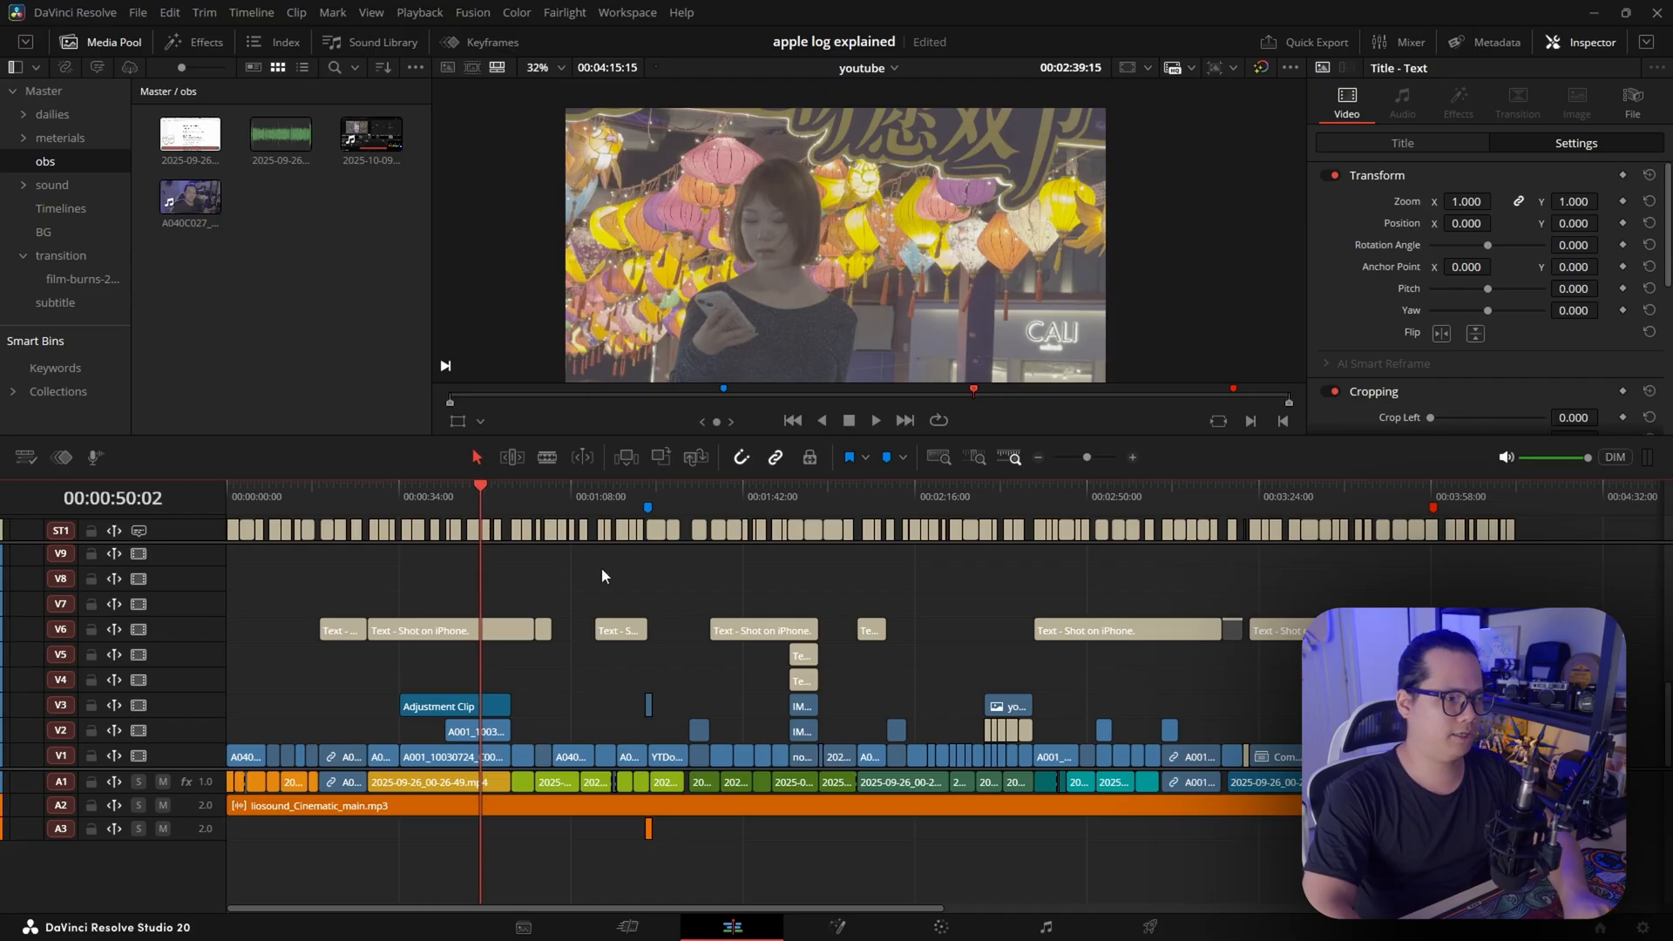
{"action": "key", "text": "shift+z"}
{"action": "scroll", "coordinate": [907, 583], "scroll_direction": "up", "scroll_amount": 6}
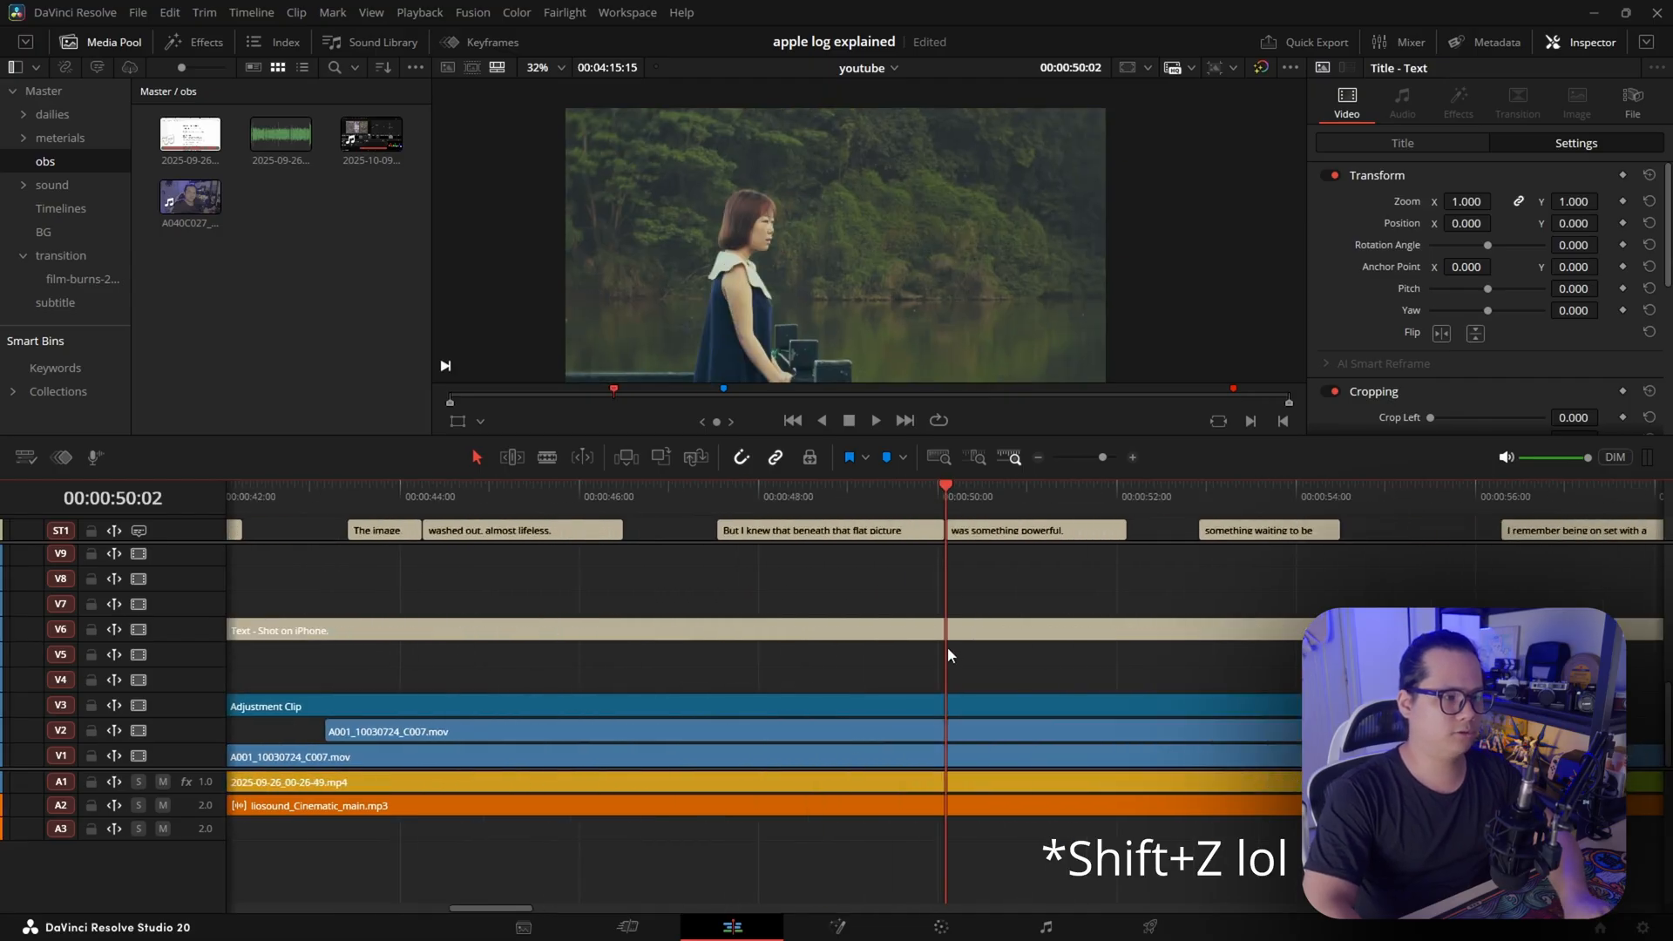
{"action": "scroll", "coordinate": [996, 686], "scroll_direction": "up", "scroll_amount": 5}
{"action": "key", "text": "shift+z"}
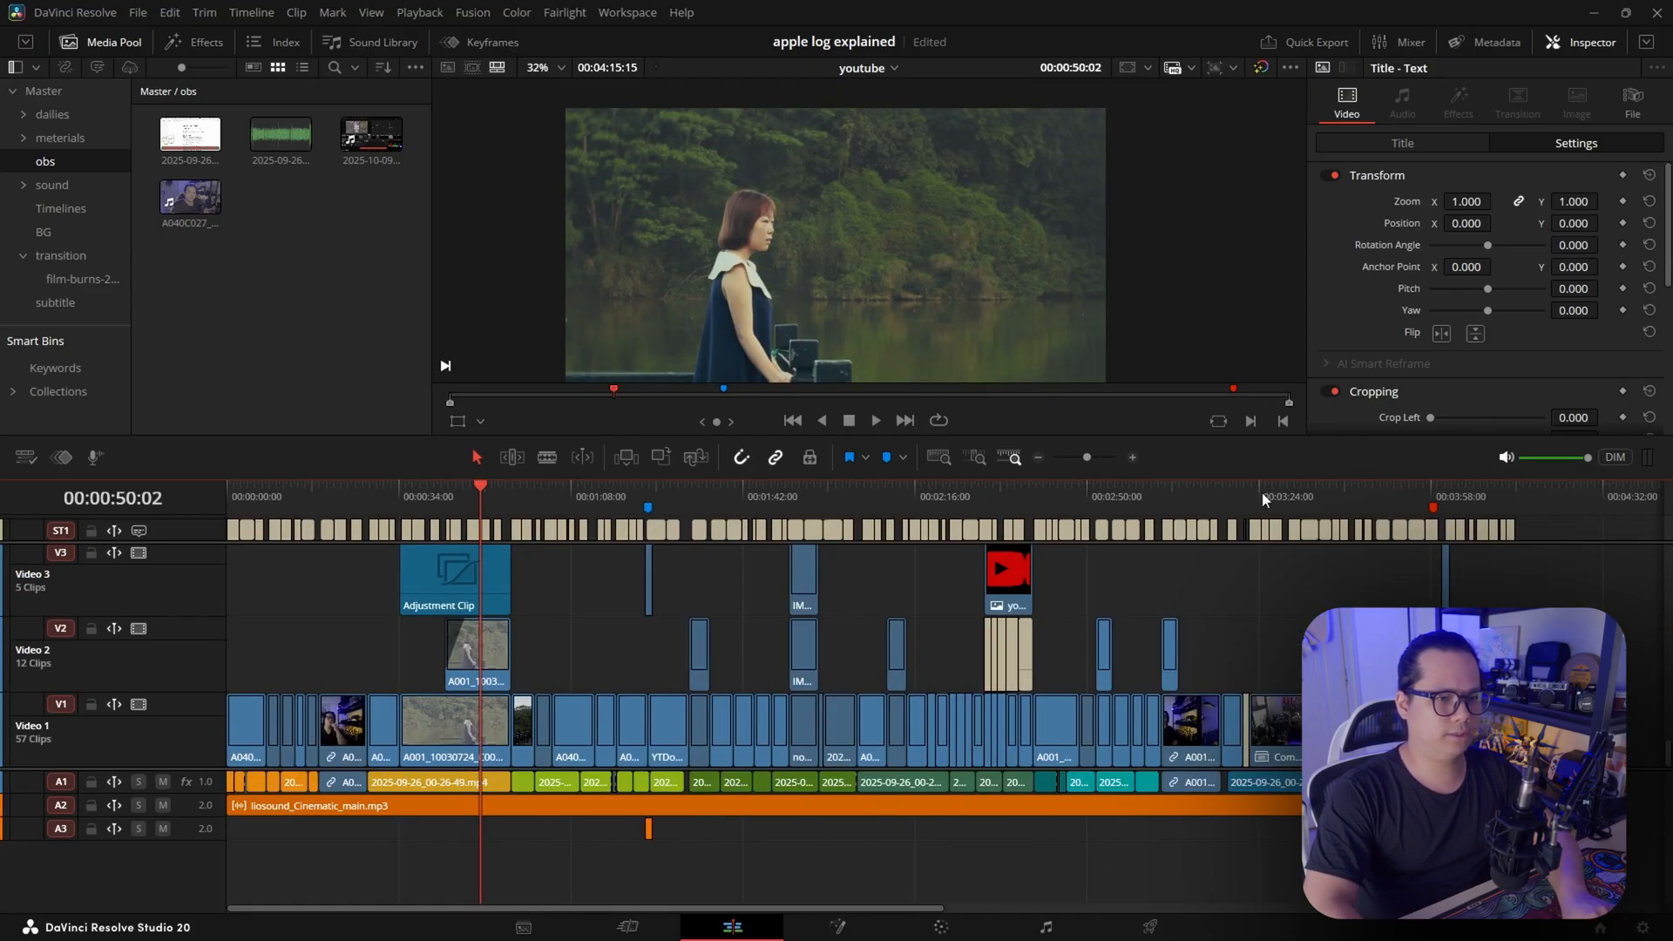
Toggle between the fitted and detailed timeline zoom at several playhead positions, including 00:02:10:14
{"action": "left_click", "coordinate": [1300, 495]}
{"action": "key", "text": "shift+z"}
{"action": "key", "text": "shift+z"}
{"action": "left_click", "coordinate": [1058, 496]}
{"action": "left_click", "coordinate": [889, 497]}
{"action": "key", "text": "shift+z"}
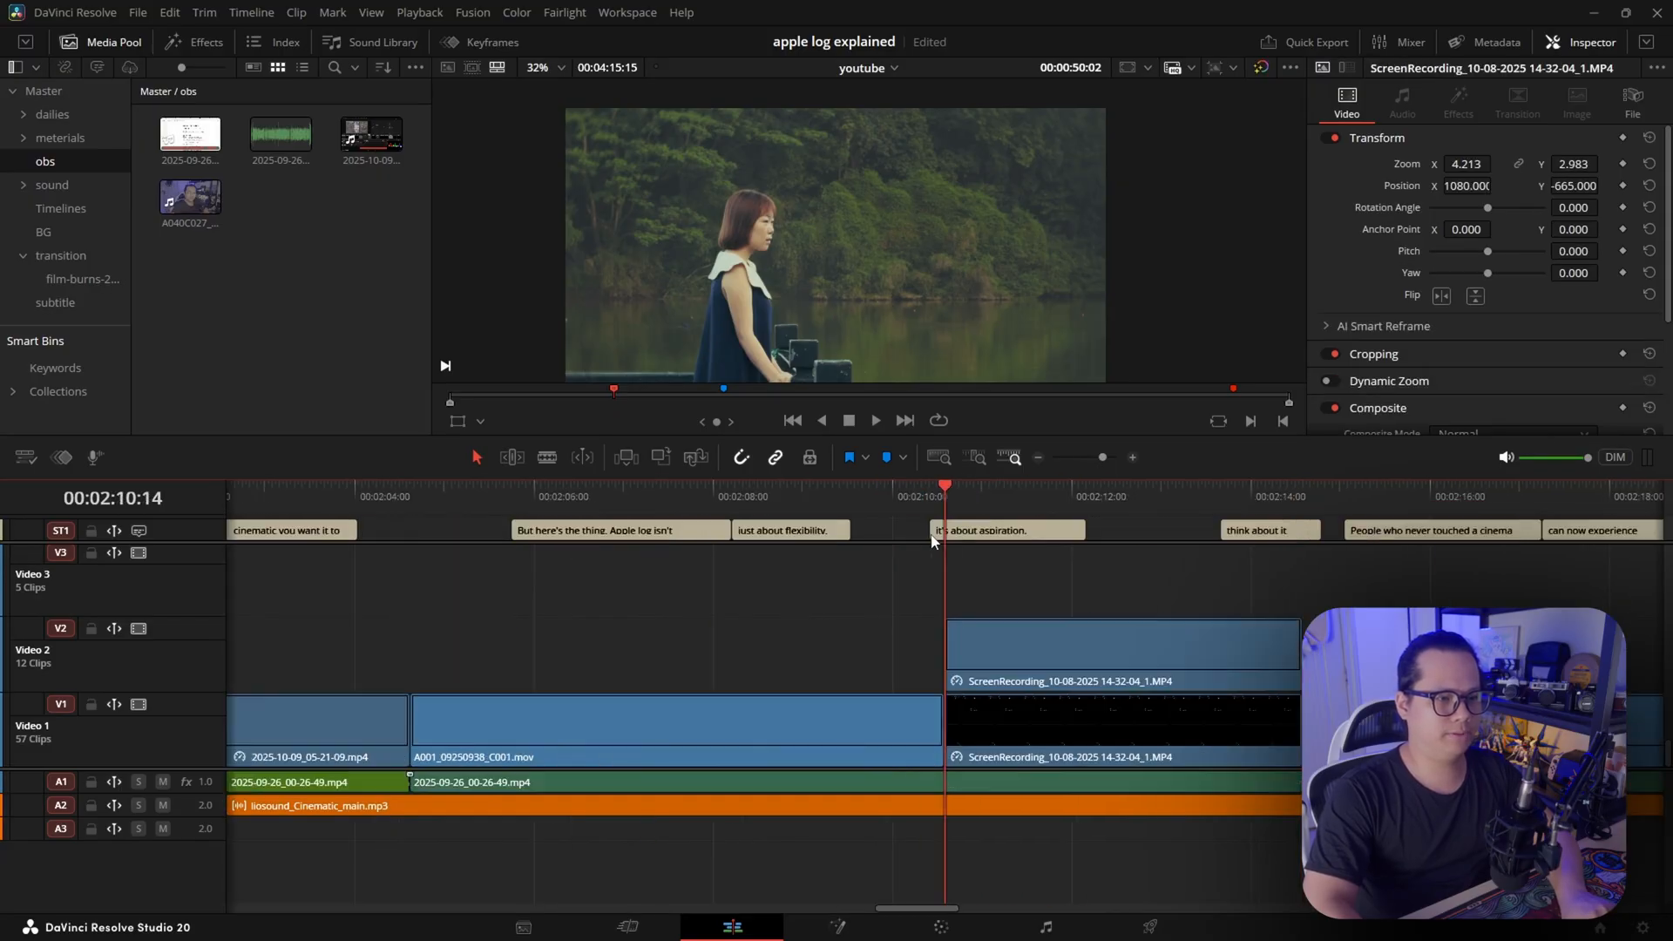
With the playhead at 00:02:04:14, select all clips after it and shift them later to open a gap of about 4 seconds
{"action": "key", "text": "shift+z"}
{"action": "key", "text": "shift+z"}
{"action": "key", "text": "shift+z"}
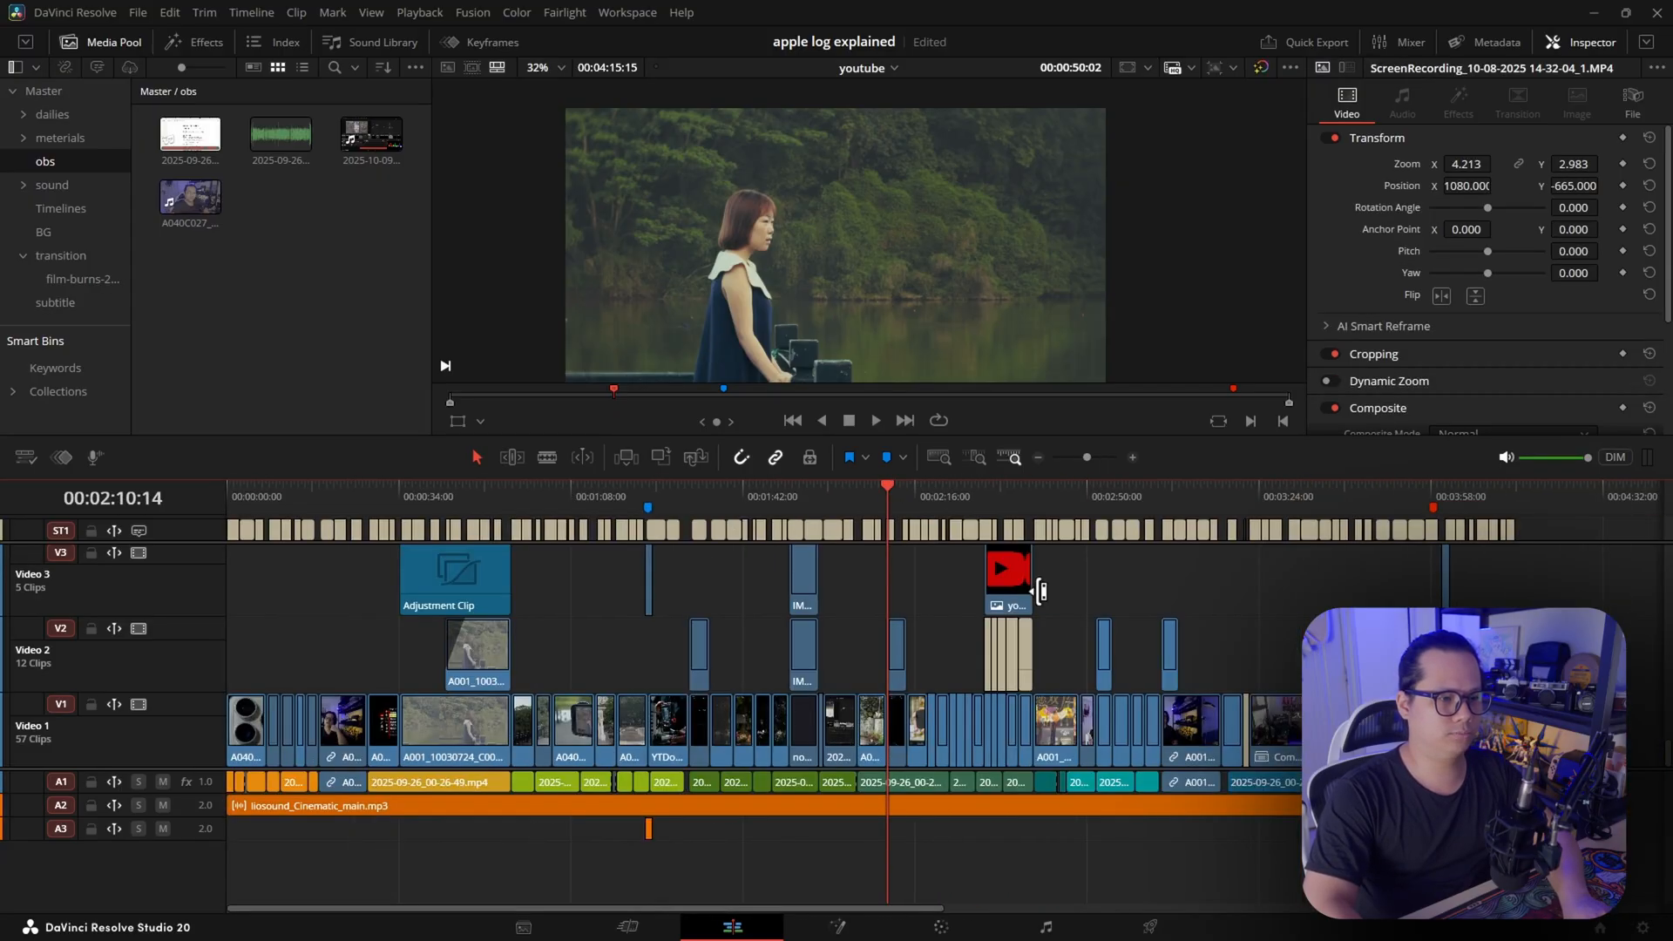
{"action": "scroll", "coordinate": [1002, 585], "scroll_direction": "up", "scroll_amount": 5}
{"action": "left_click", "coordinate": [825, 498]}
{"action": "key", "text": "shift+z"}
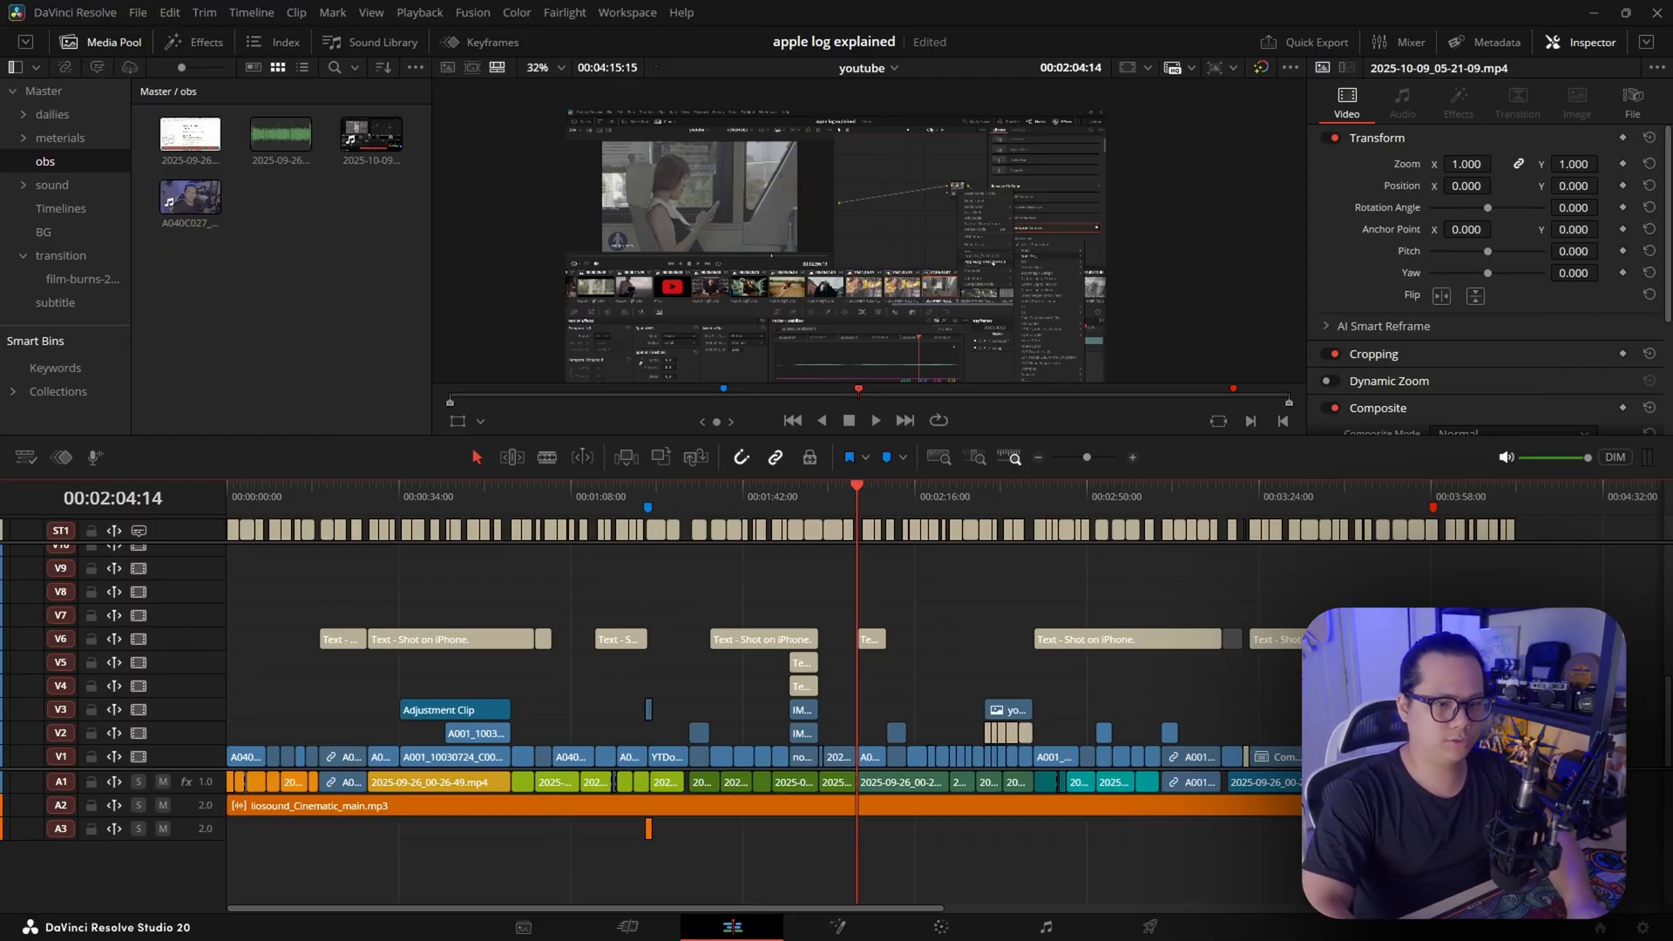
{"action": "left_click_drag", "start_coordinate": [1549, 558], "coordinate": [866, 812]}
{"action": "scroll", "coordinate": [919, 729], "scroll_direction": "up", "scroll_amount": 5}
{"action": "left_click_drag", "start_coordinate": [979, 641], "coordinate": [1280, 646]}
{"action": "left_click", "coordinate": [1083, 679]}
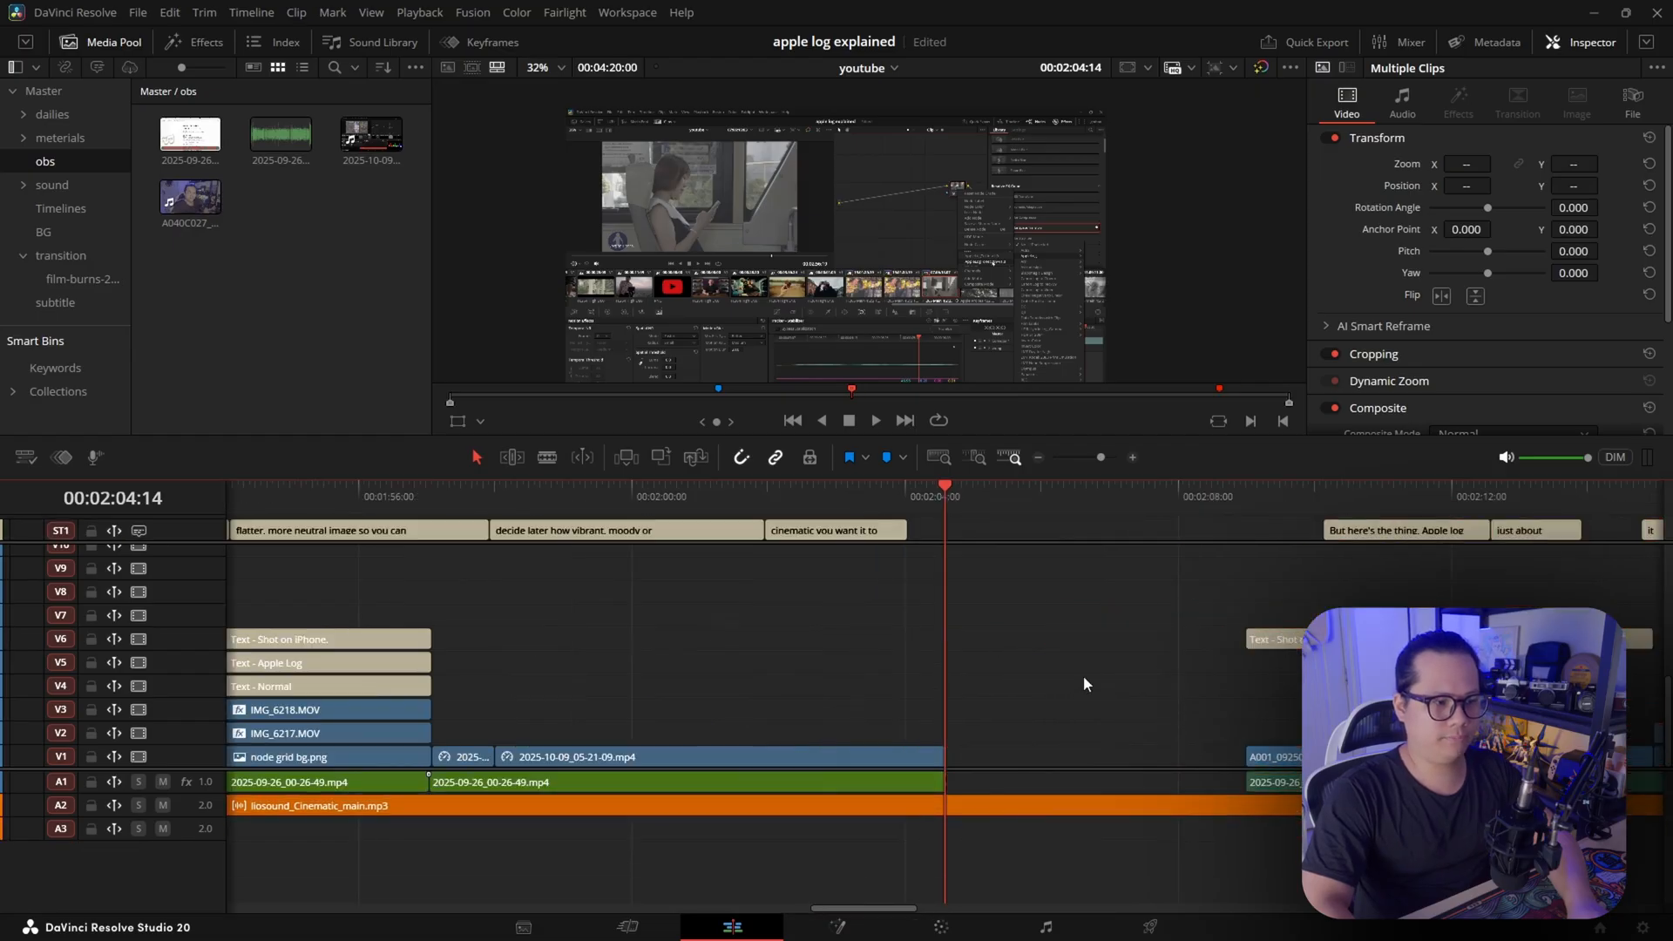
Place a ScreenRecording clip on track V2 at the start of the gap and move the playhead to its end at 00:02:08:15
{"action": "scroll", "coordinate": [1083, 680], "scroll_direction": "down", "scroll_amount": 4}
{"action": "left_click_drag", "start_coordinate": [1316, 733], "coordinate": [1010, 736]}
{"action": "left_click", "coordinate": [1068, 504]}
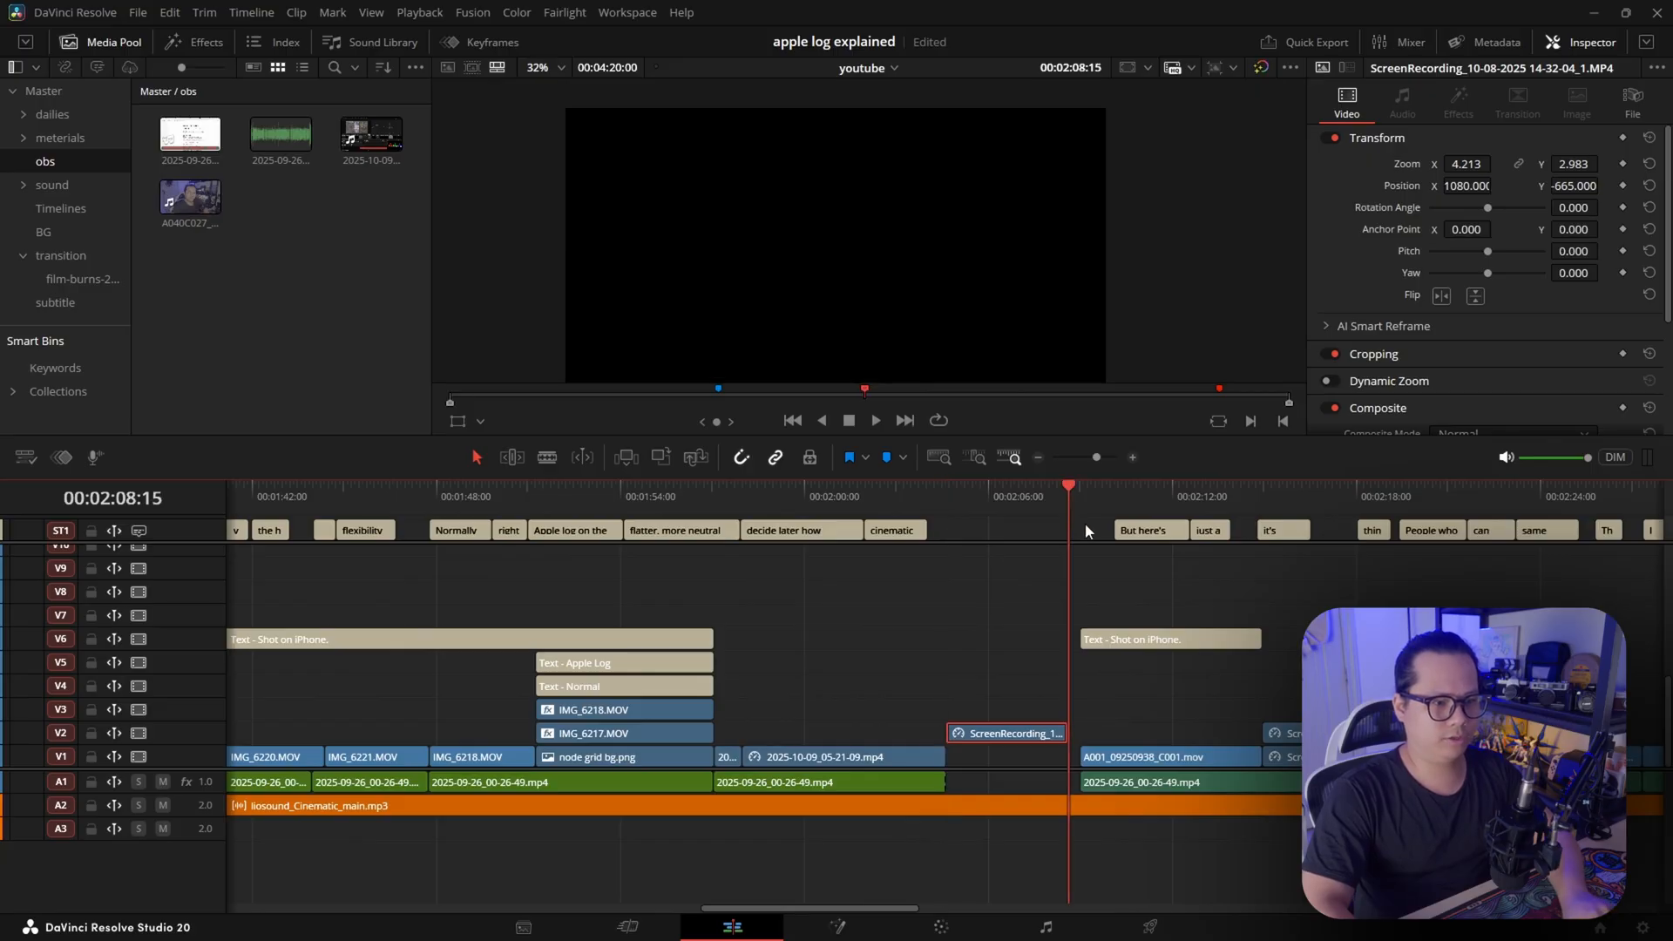
Select all clips after the inserted ScreenRecording clip and pull them back to close the remaining gap
{"action": "scroll", "coordinate": [1084, 529], "scroll_direction": "down", "scroll_amount": 5}
{"action": "left_click_drag", "start_coordinate": [1547, 528], "coordinate": [880, 788]}
{"action": "scroll", "coordinate": [930, 750], "scroll_direction": "up", "scroll_amount": 3}
{"action": "scroll", "coordinate": [930, 749], "scroll_direction": "up", "scroll_amount": 4}
{"action": "left_click_drag", "start_coordinate": [1012, 762], "coordinate": [996, 760]}
{"action": "scroll", "coordinate": [1031, 739], "scroll_direction": "down", "scroll_amount": 5}
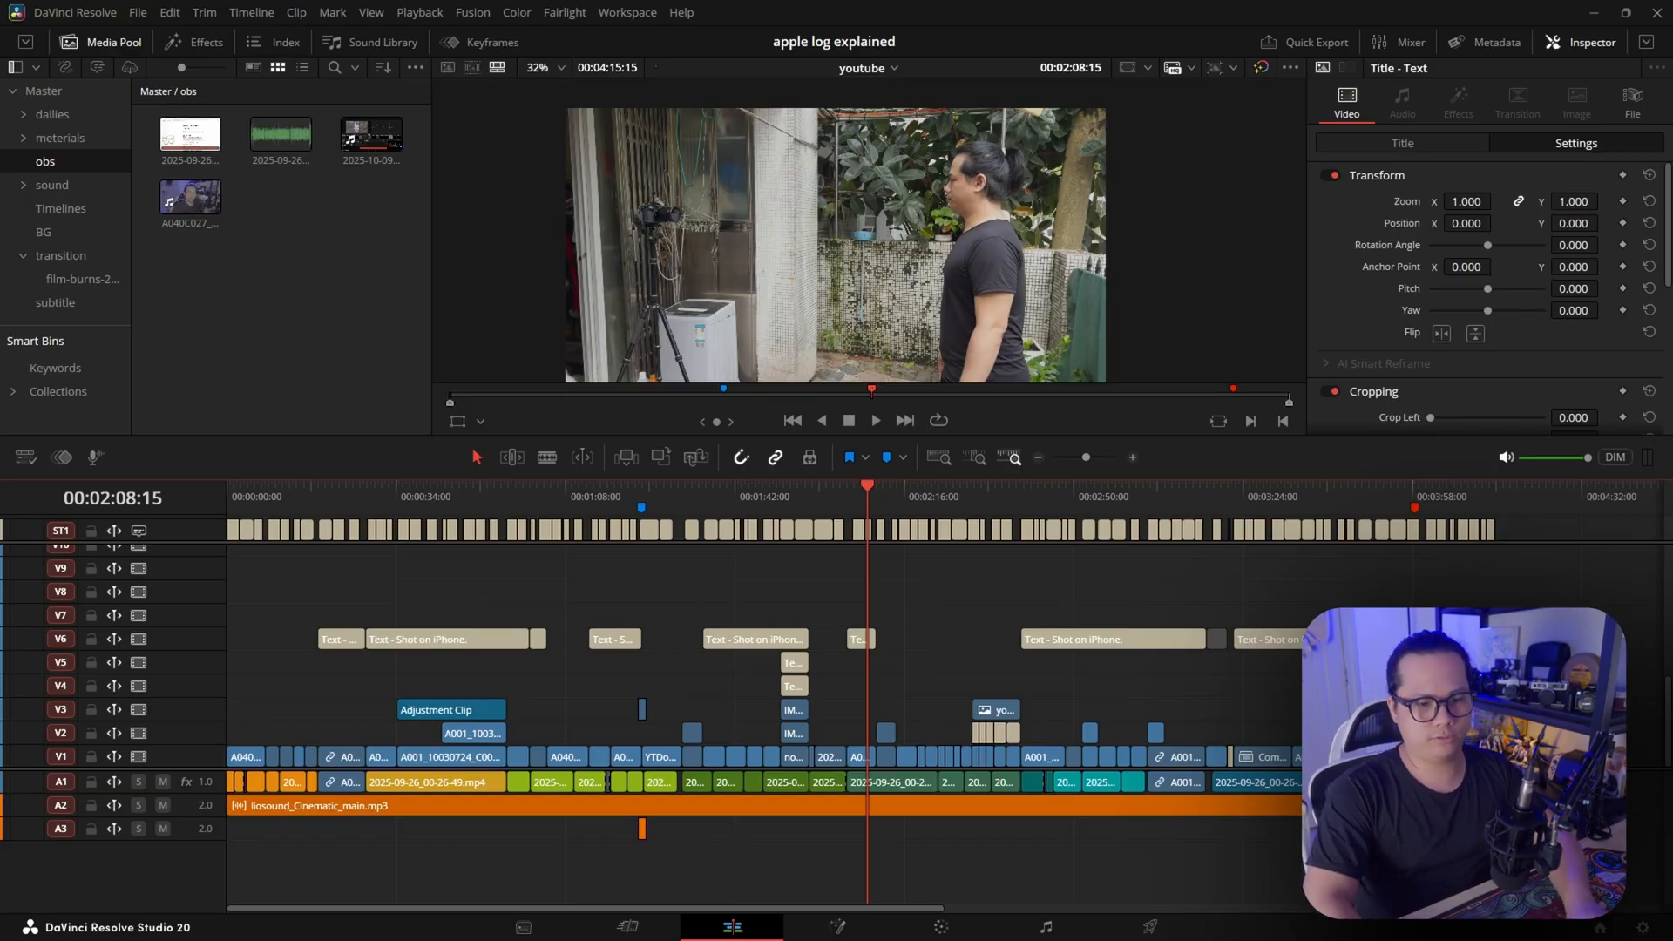
Select the short 2.mov clip on track V3
{"action": "left_click", "coordinate": [1253, 867]}
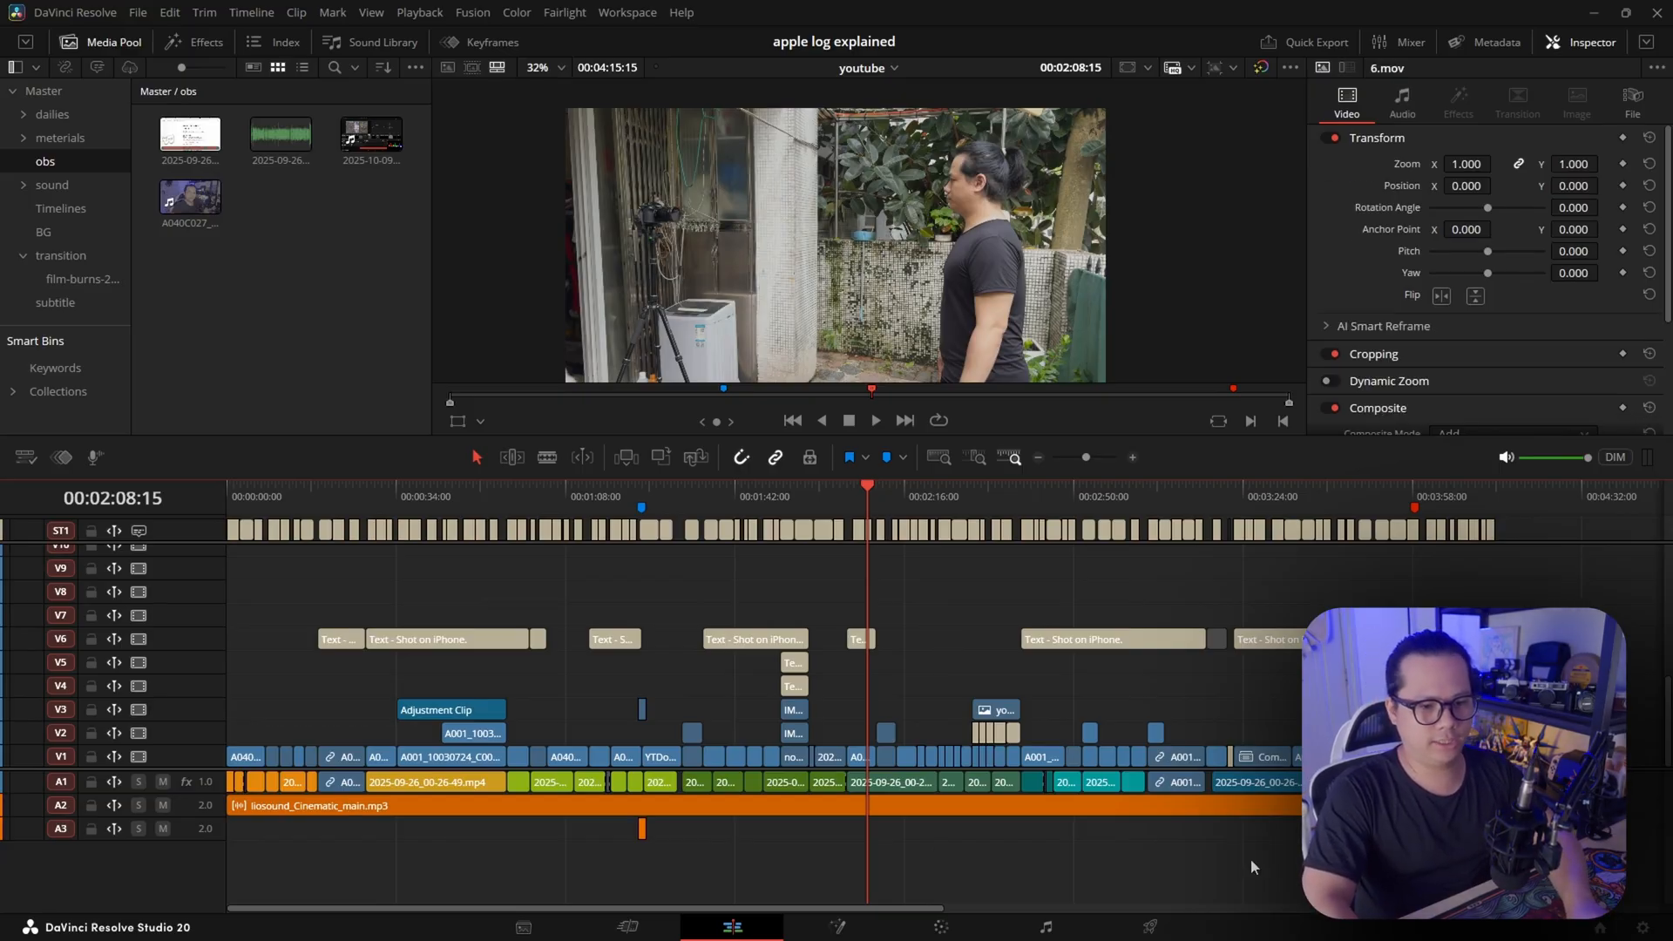
{"action": "left_click", "coordinate": [642, 708]}
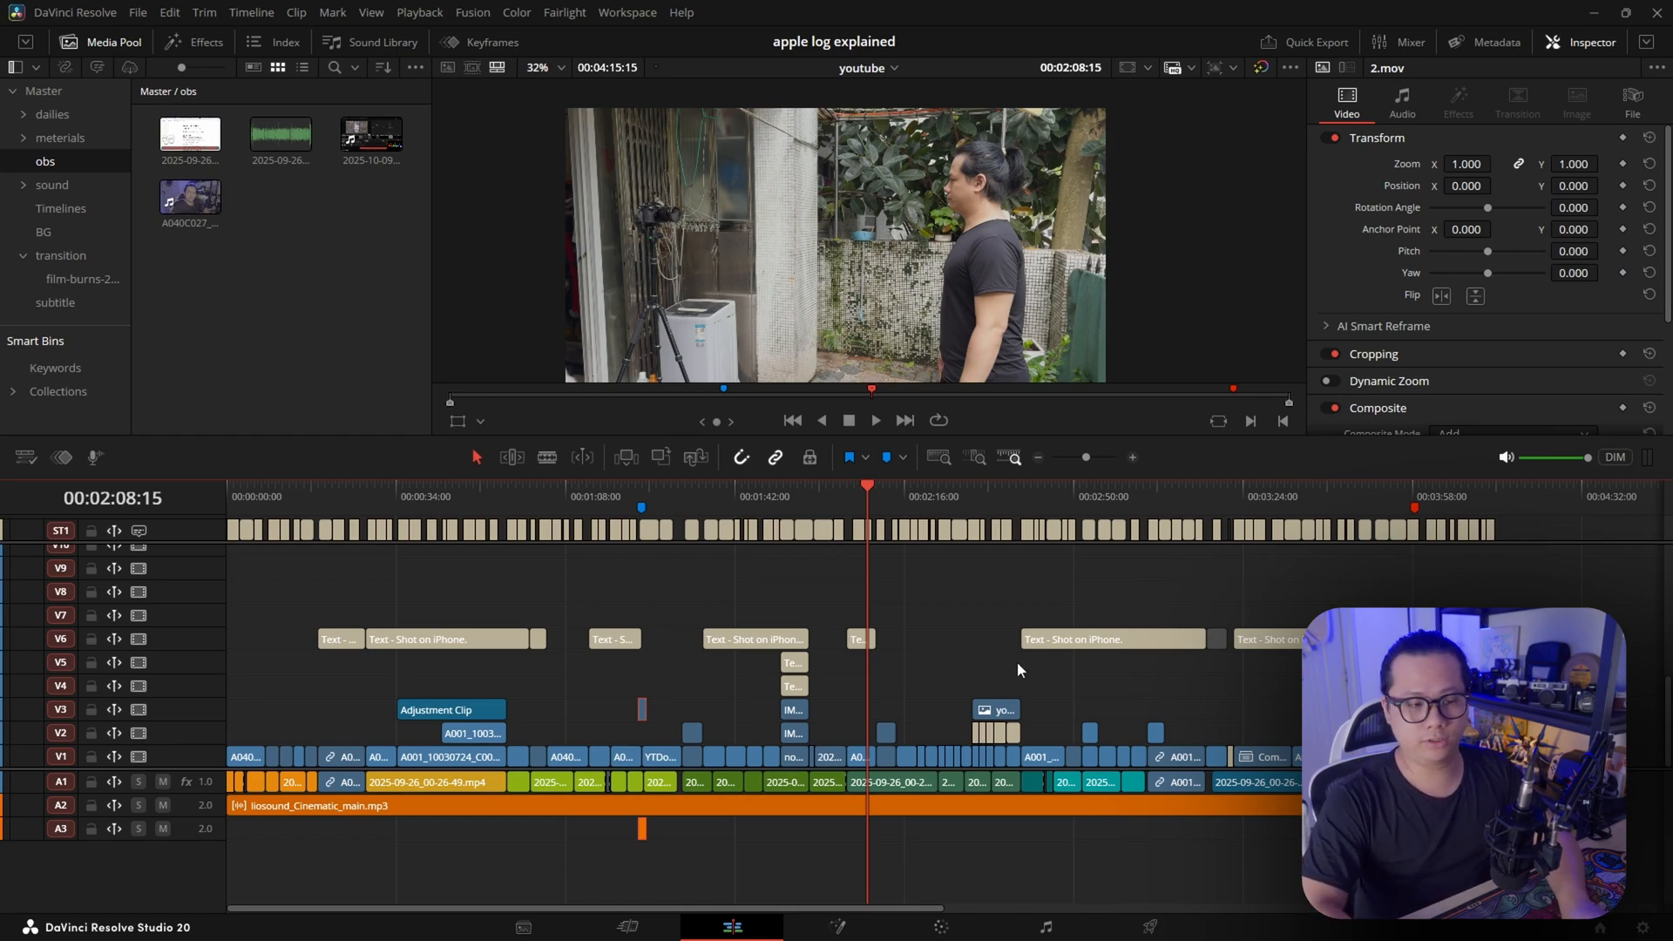
Select every clip from 00:02:14:14 forward on all tracks and shift them about 3 seconds later
{"action": "scroll", "coordinate": [962, 633], "scroll_direction": "up", "scroll_amount": 5}
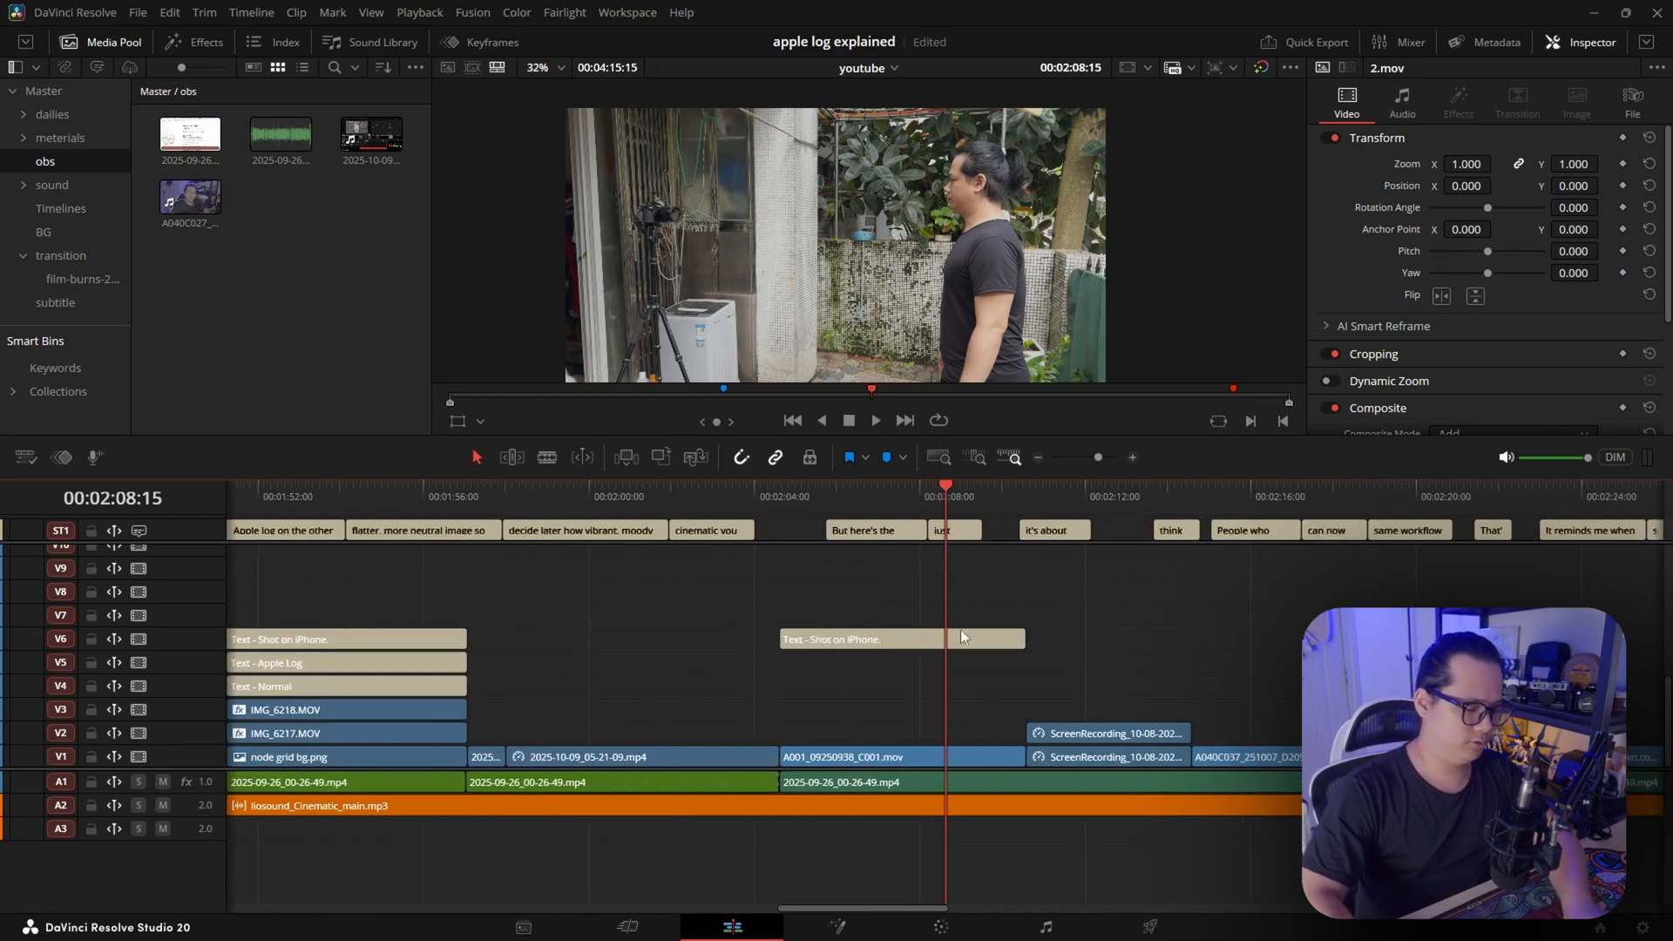
{"action": "left_click", "coordinate": [1152, 624]}
{"action": "left_click_drag", "start_coordinate": [980, 500], "coordinate": [1188, 521]}
{"action": "scroll", "coordinate": [913, 593], "scroll_direction": "right", "scroll_amount": 5}
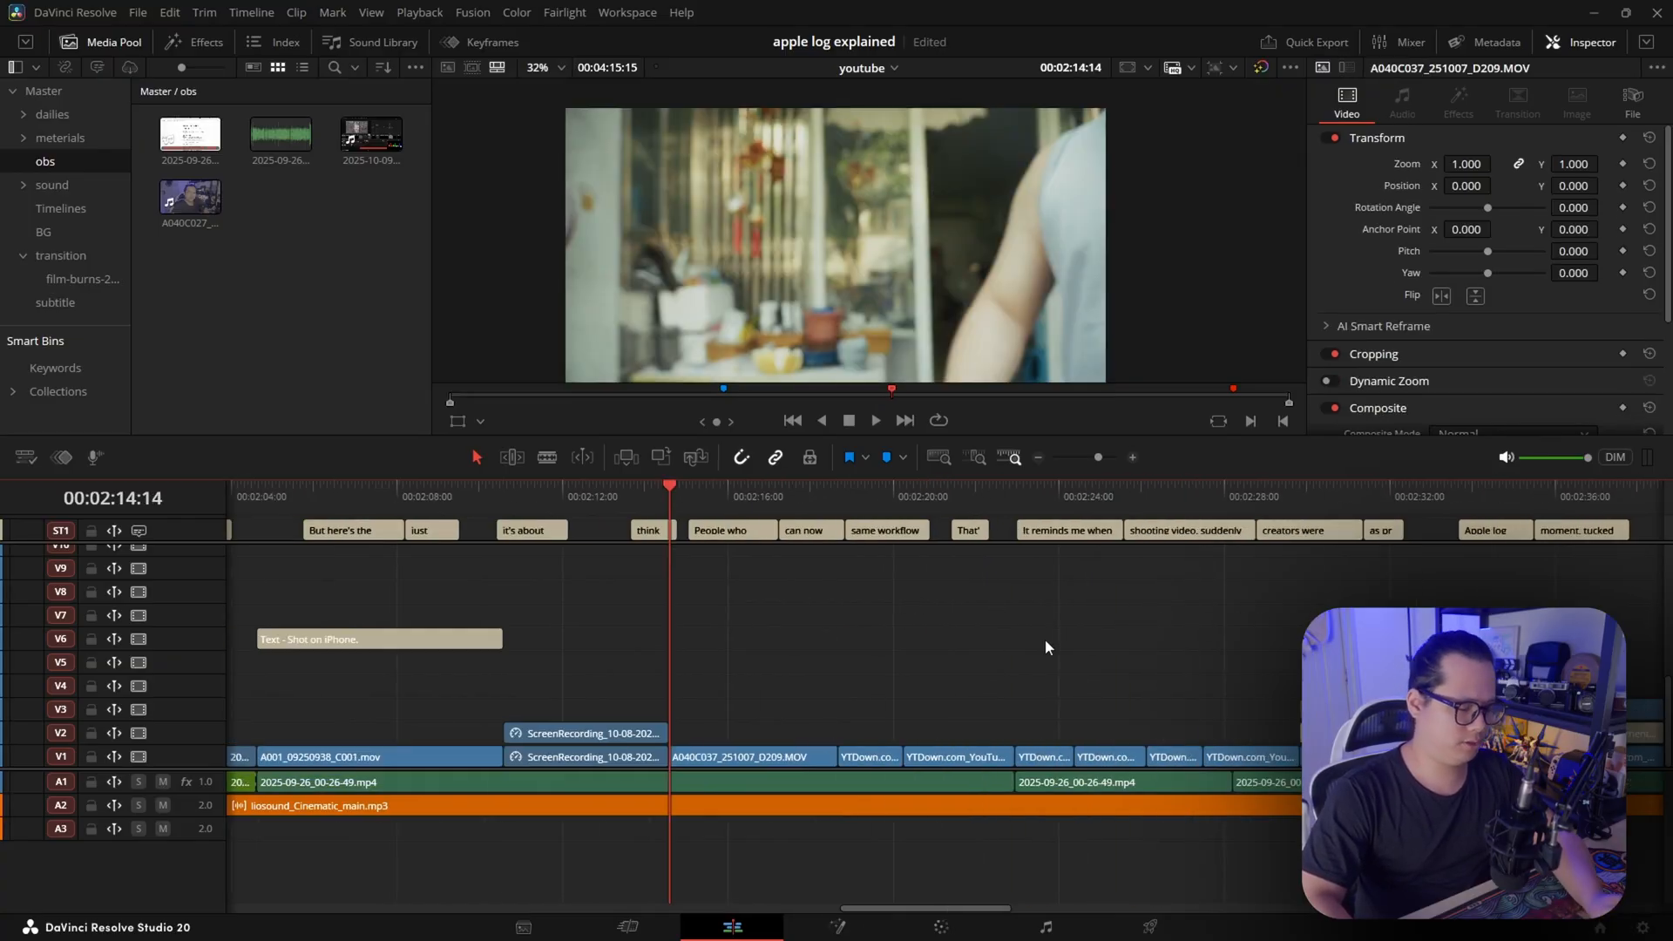
{"action": "key", "text": "y"}
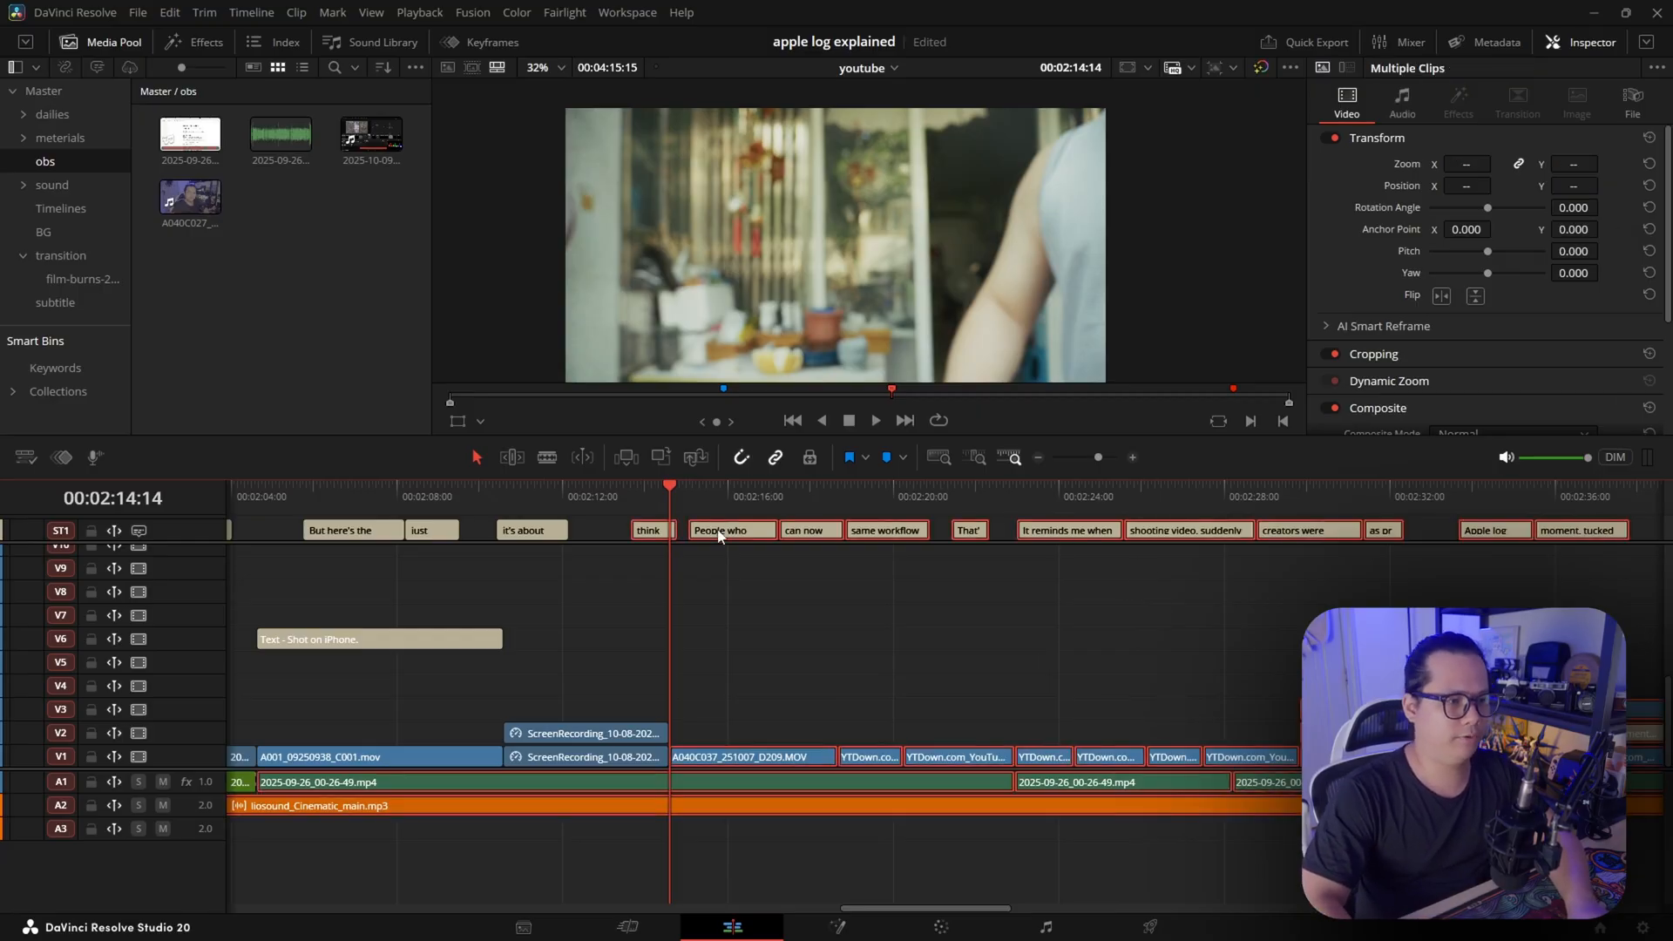
{"action": "left_click_drag", "start_coordinate": [720, 534], "coordinate": [855, 575]}
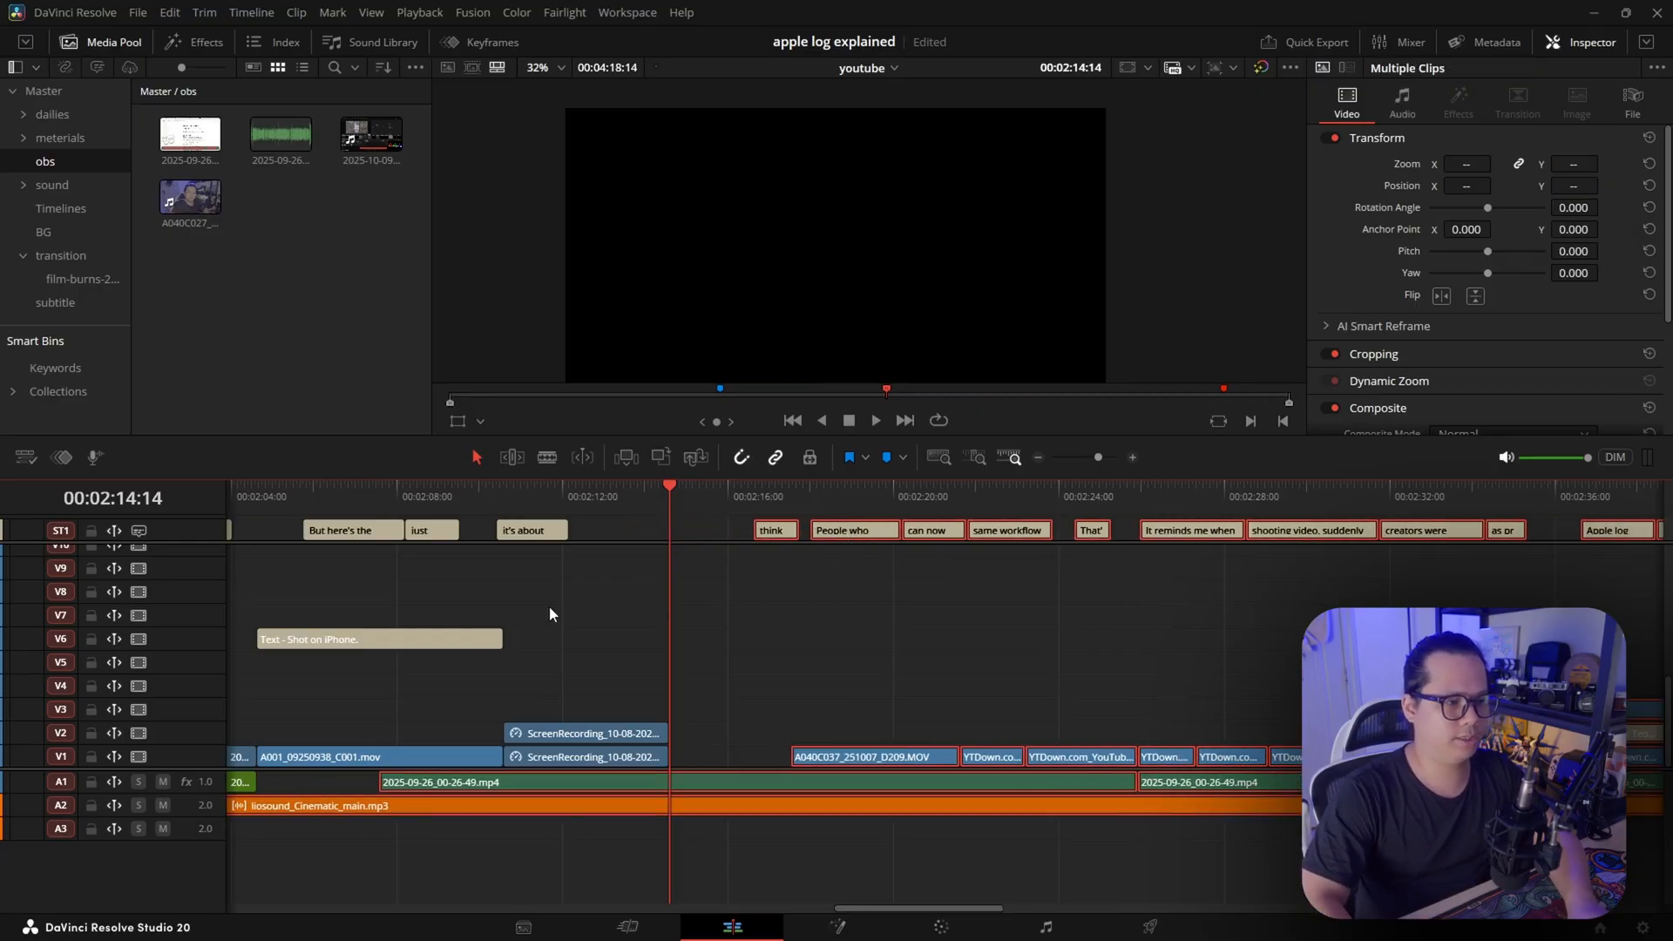
Place a short text clip on track V2 in the gap, starting at 00:02:14:14
{"action": "left_click", "coordinate": [1246, 620]}
{"action": "left_click_drag", "start_coordinate": [1429, 709], "coordinate": [697, 733]}
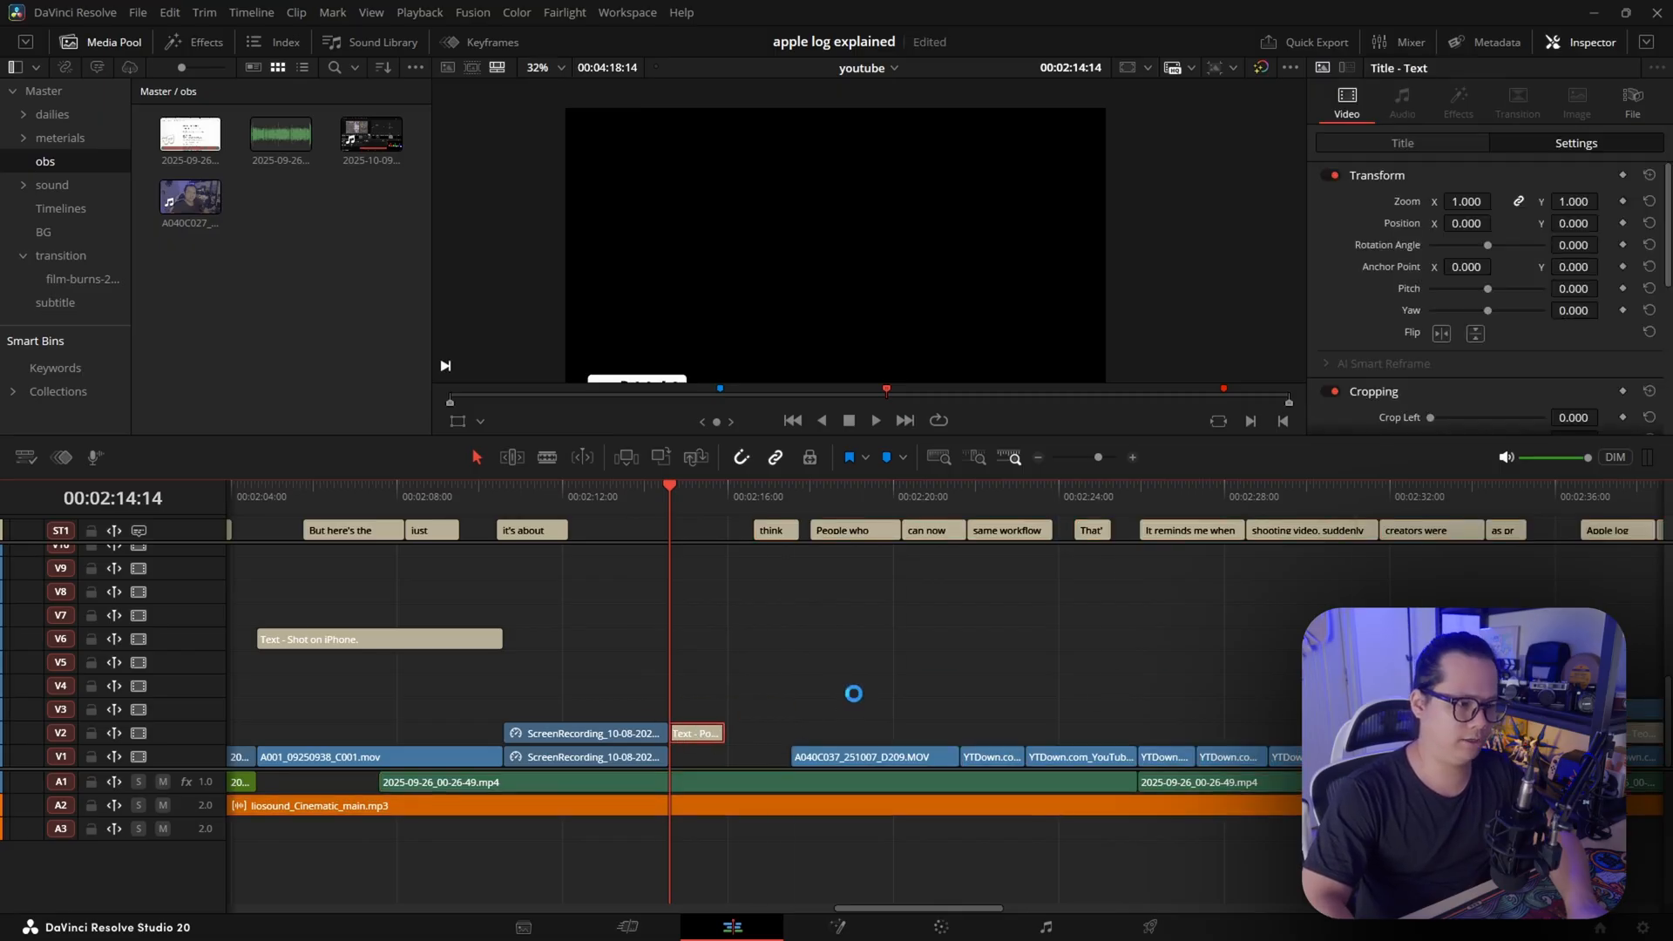
Select every clip from 00:02:15:23 forward on all tracks and try to pull them back to close the gap after the text clip
{"action": "left_click", "coordinate": [725, 502]}
{"action": "key", "text": "alt+y"}
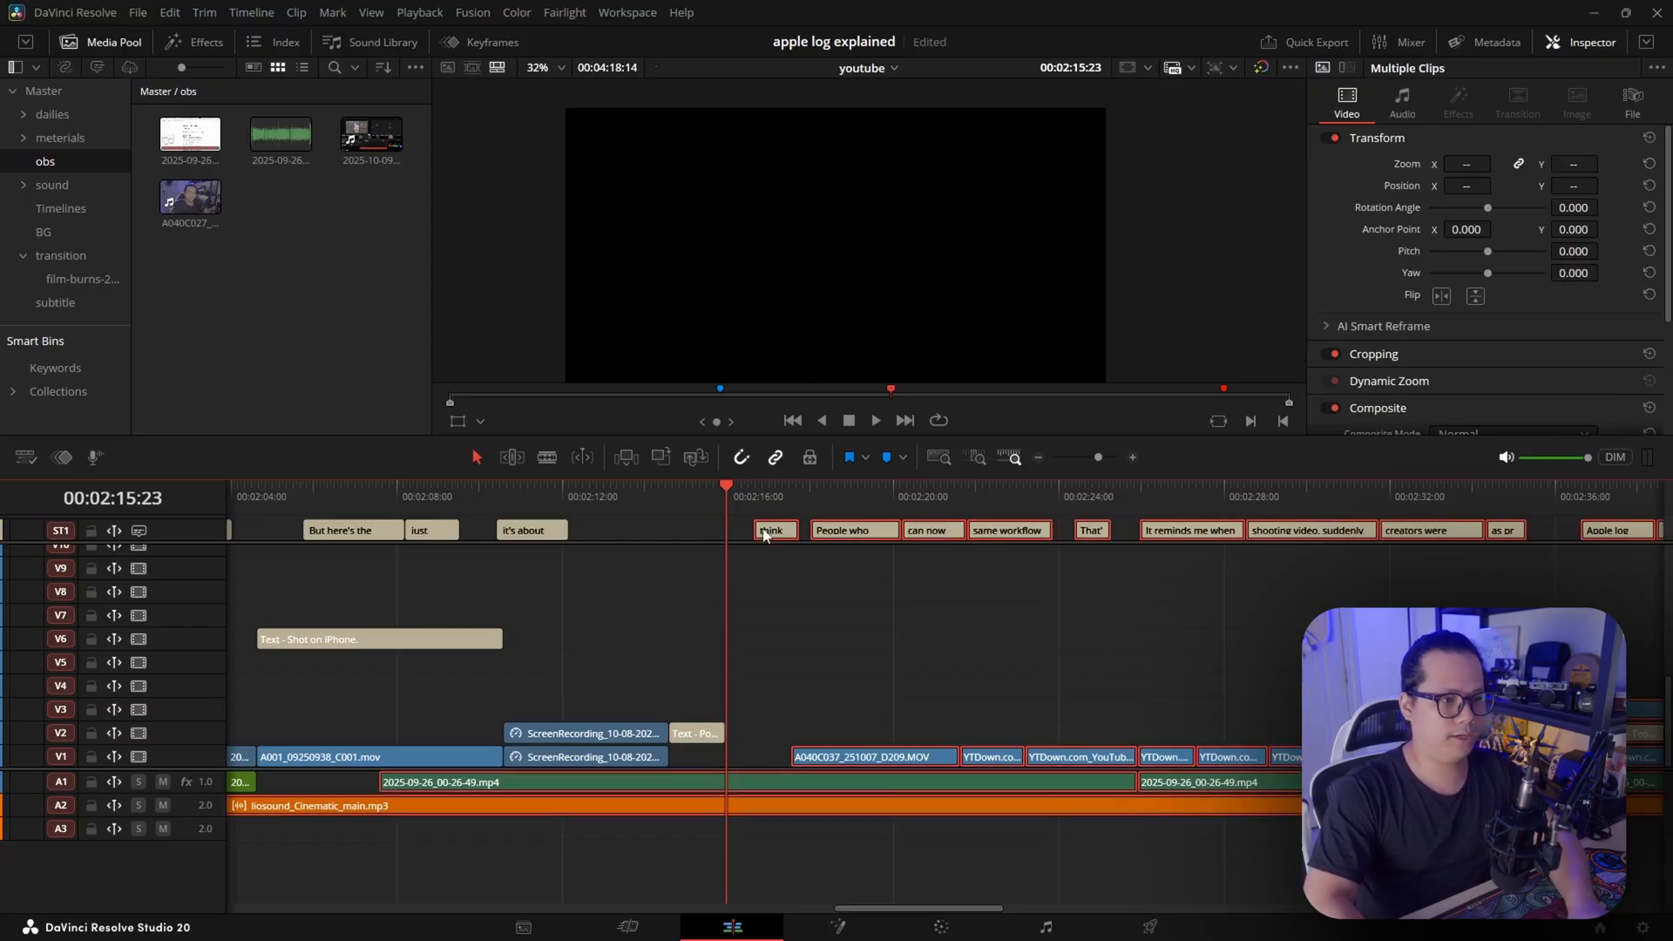
{"action": "mouse_move", "coordinate": [763, 534]}
{"action": "left_mouse_down"}
{"action": "mouse_move", "coordinate": [720, 534]}
{"action": "mouse_move", "coordinate": [761, 540]}
{"action": "left_mouse_up"}
{"action": "left_click", "coordinate": [730, 747]}
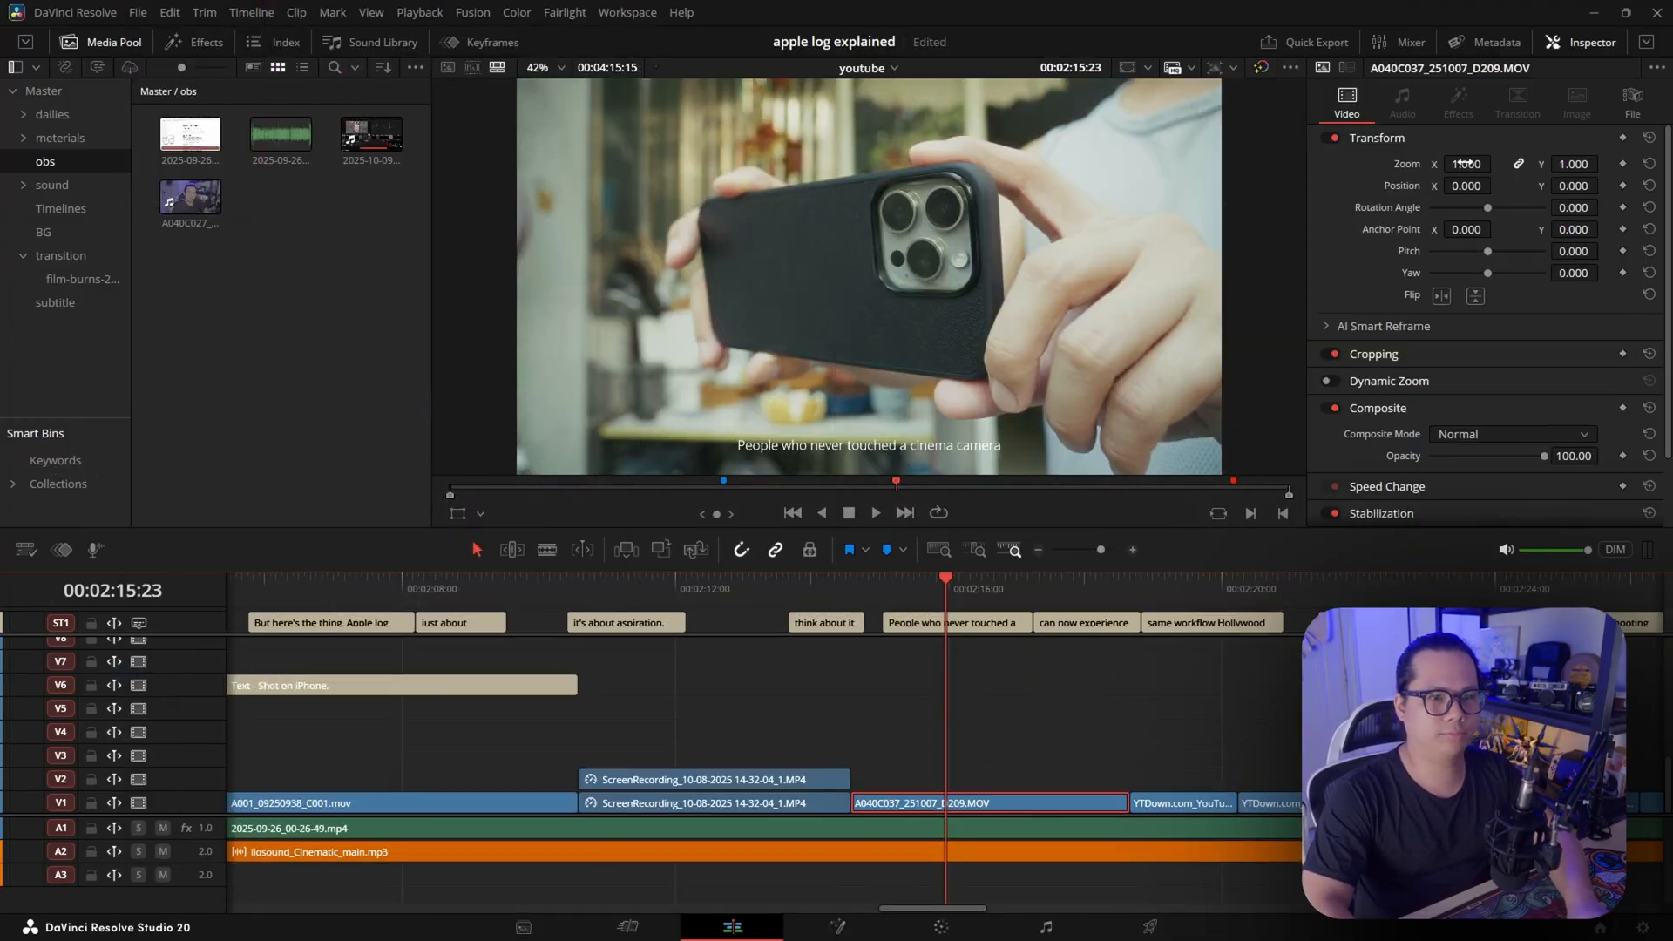
Scale the A040C037_251007_D209.MOV clip to a 0.942 zoom and set the viewer background to Checkerboard
{"action": "left_click_drag", "start_coordinate": [1467, 163], "coordinate": [1497, 184]}
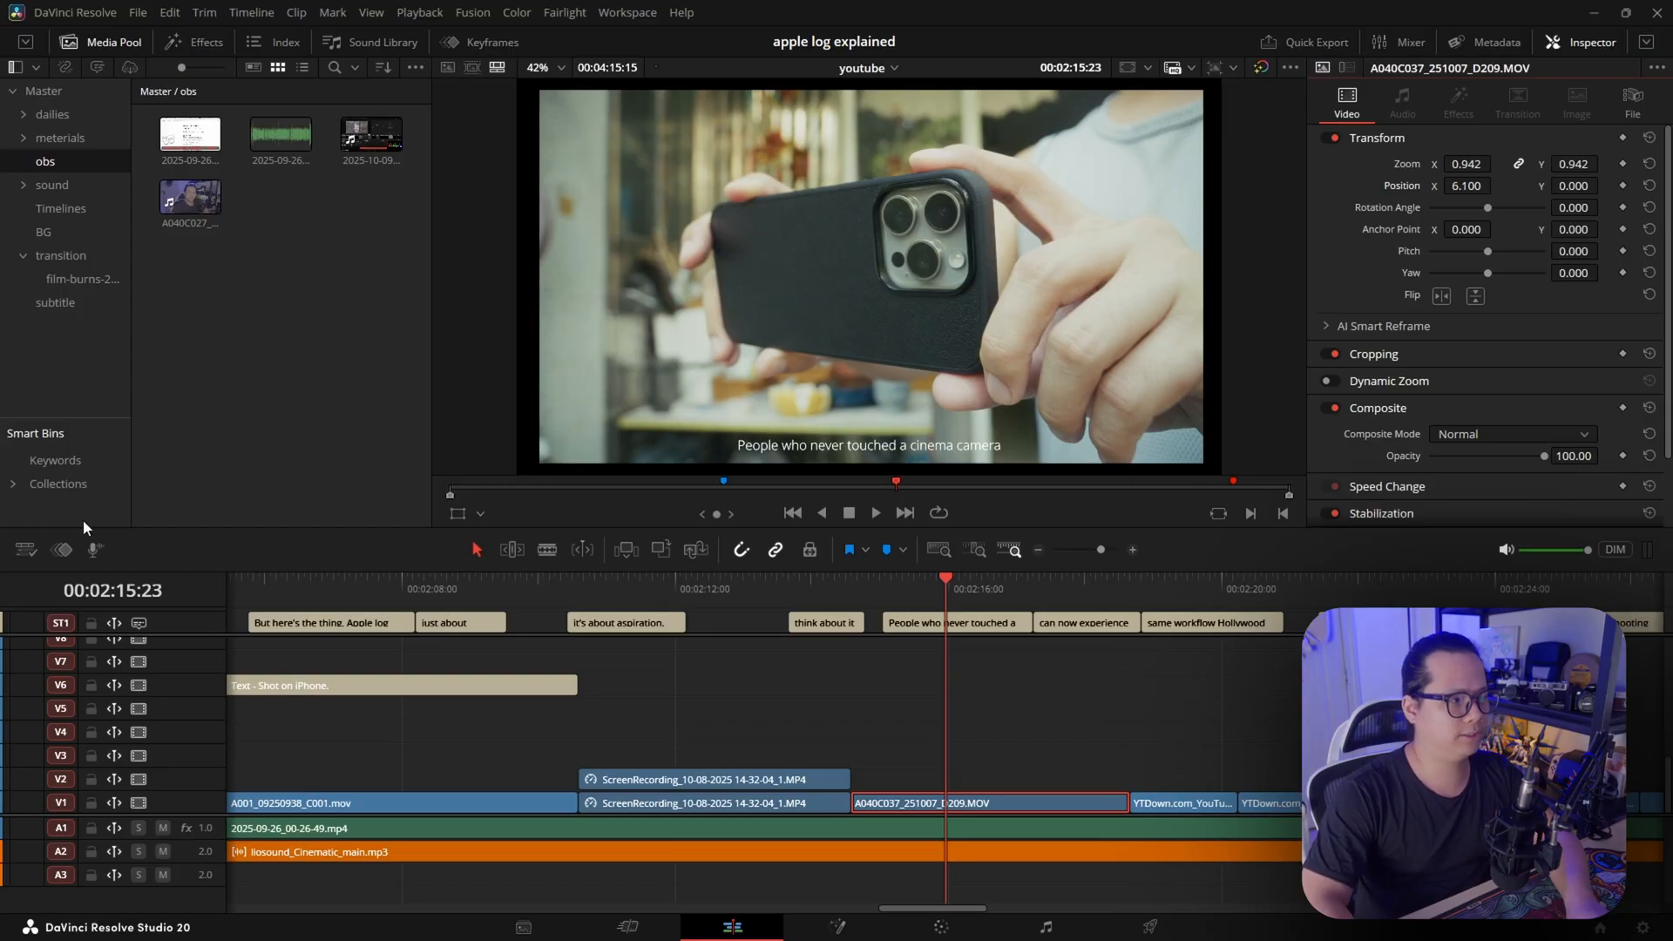
{"action": "left_click", "coordinate": [30, 549]}
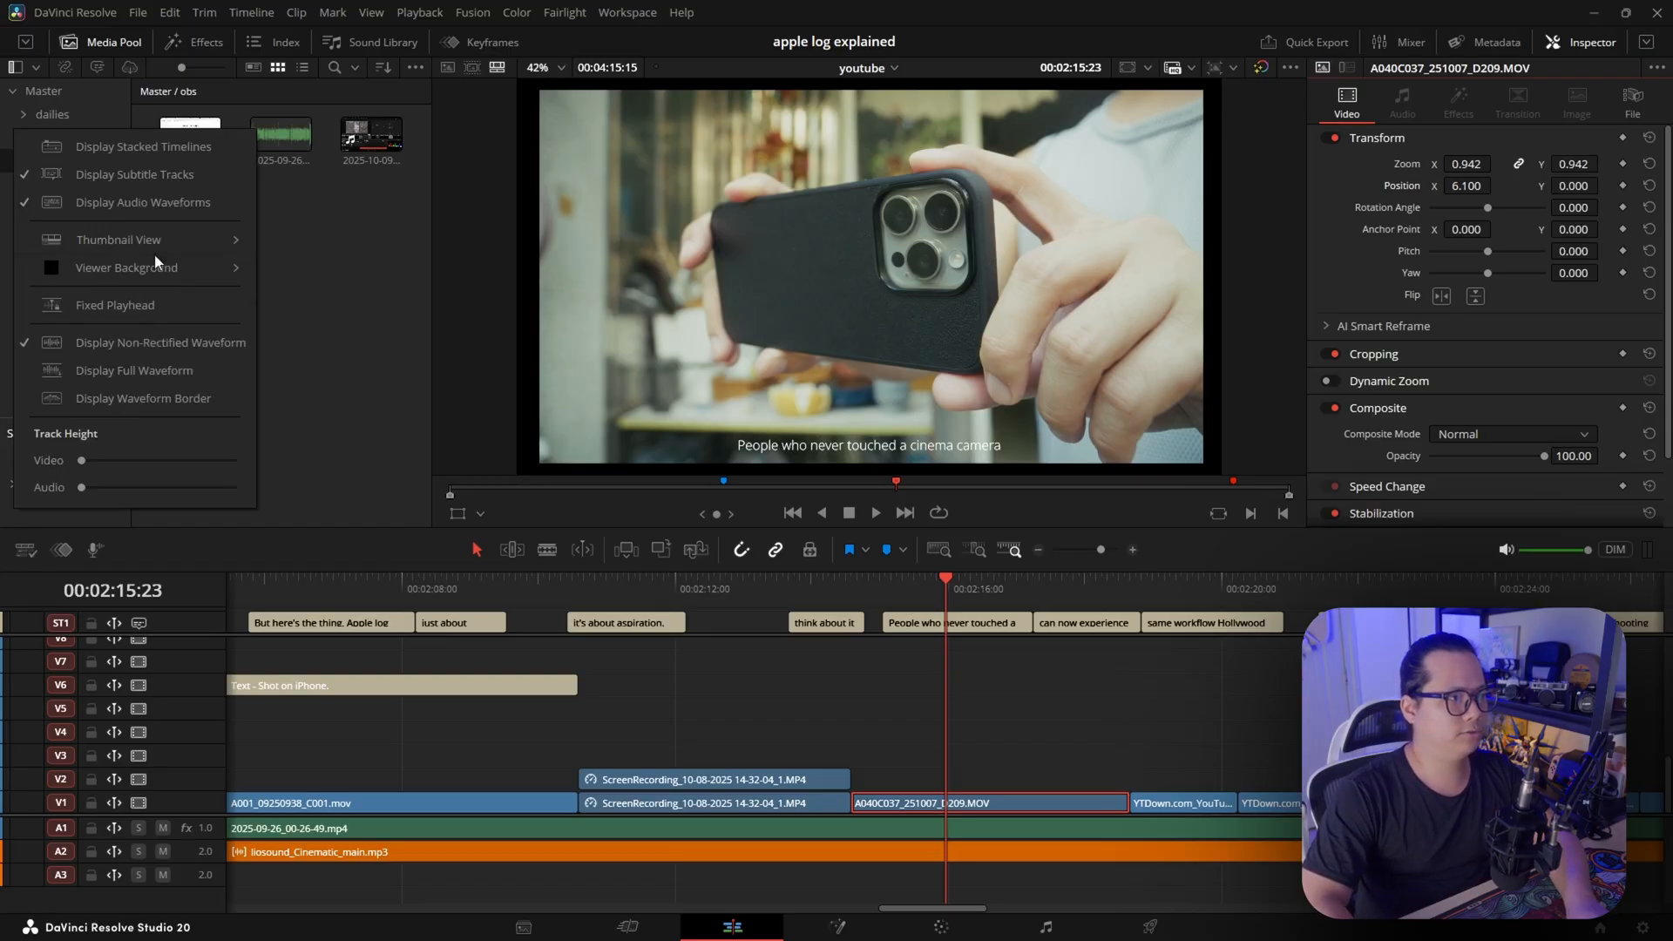
{"action": "mouse_move", "coordinate": [157, 267]}
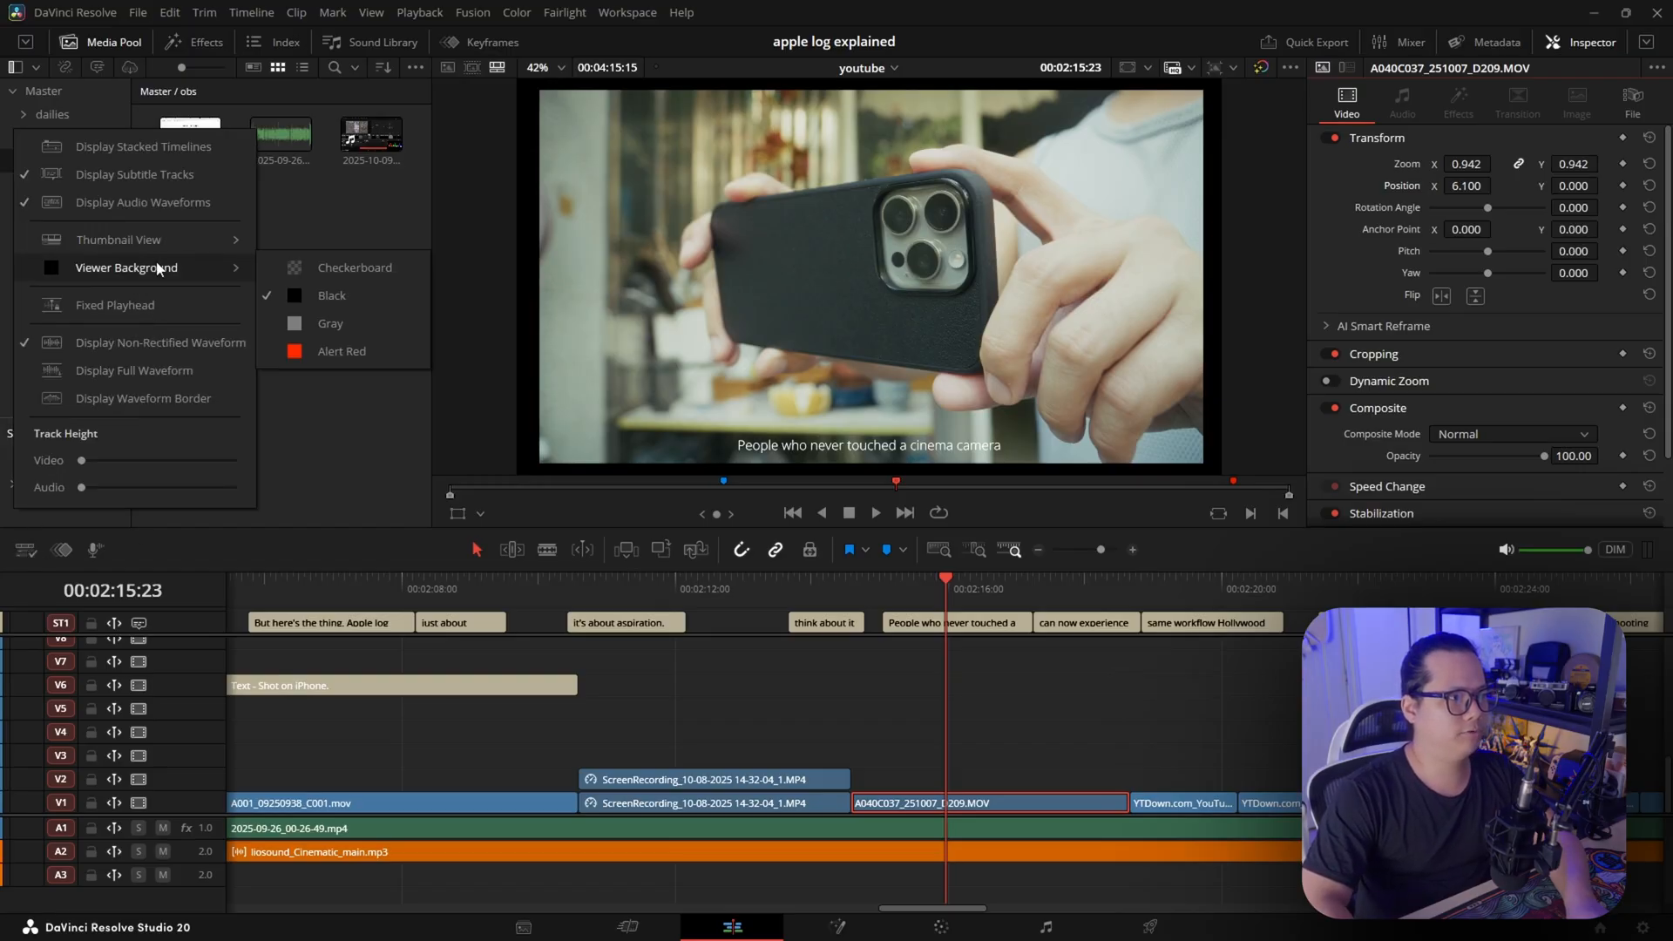
{"action": "left_click", "coordinate": [346, 274]}
Try a 1.043 zoom and an X 105.1, Y 99 position offset on the clip, and reset both to their defaults
{"action": "left_click_drag", "start_coordinate": [1466, 164], "coordinate": [1498, 196]}
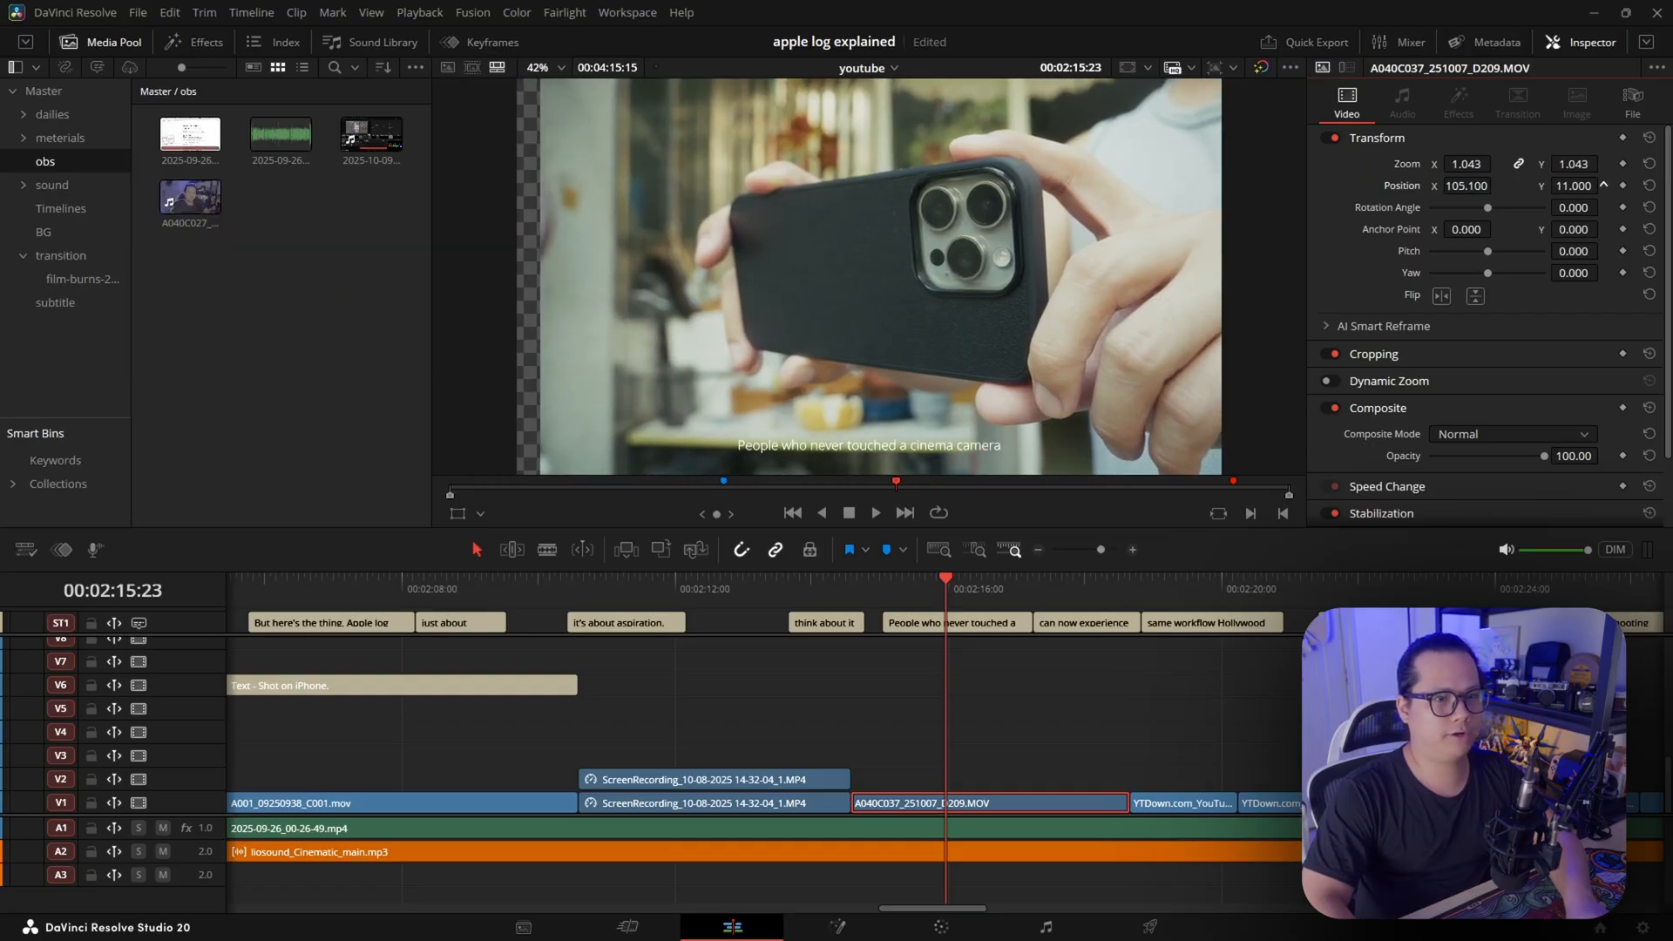
{"action": "left_click_drag", "start_coordinate": [1603, 185], "coordinate": [1550, 193]}
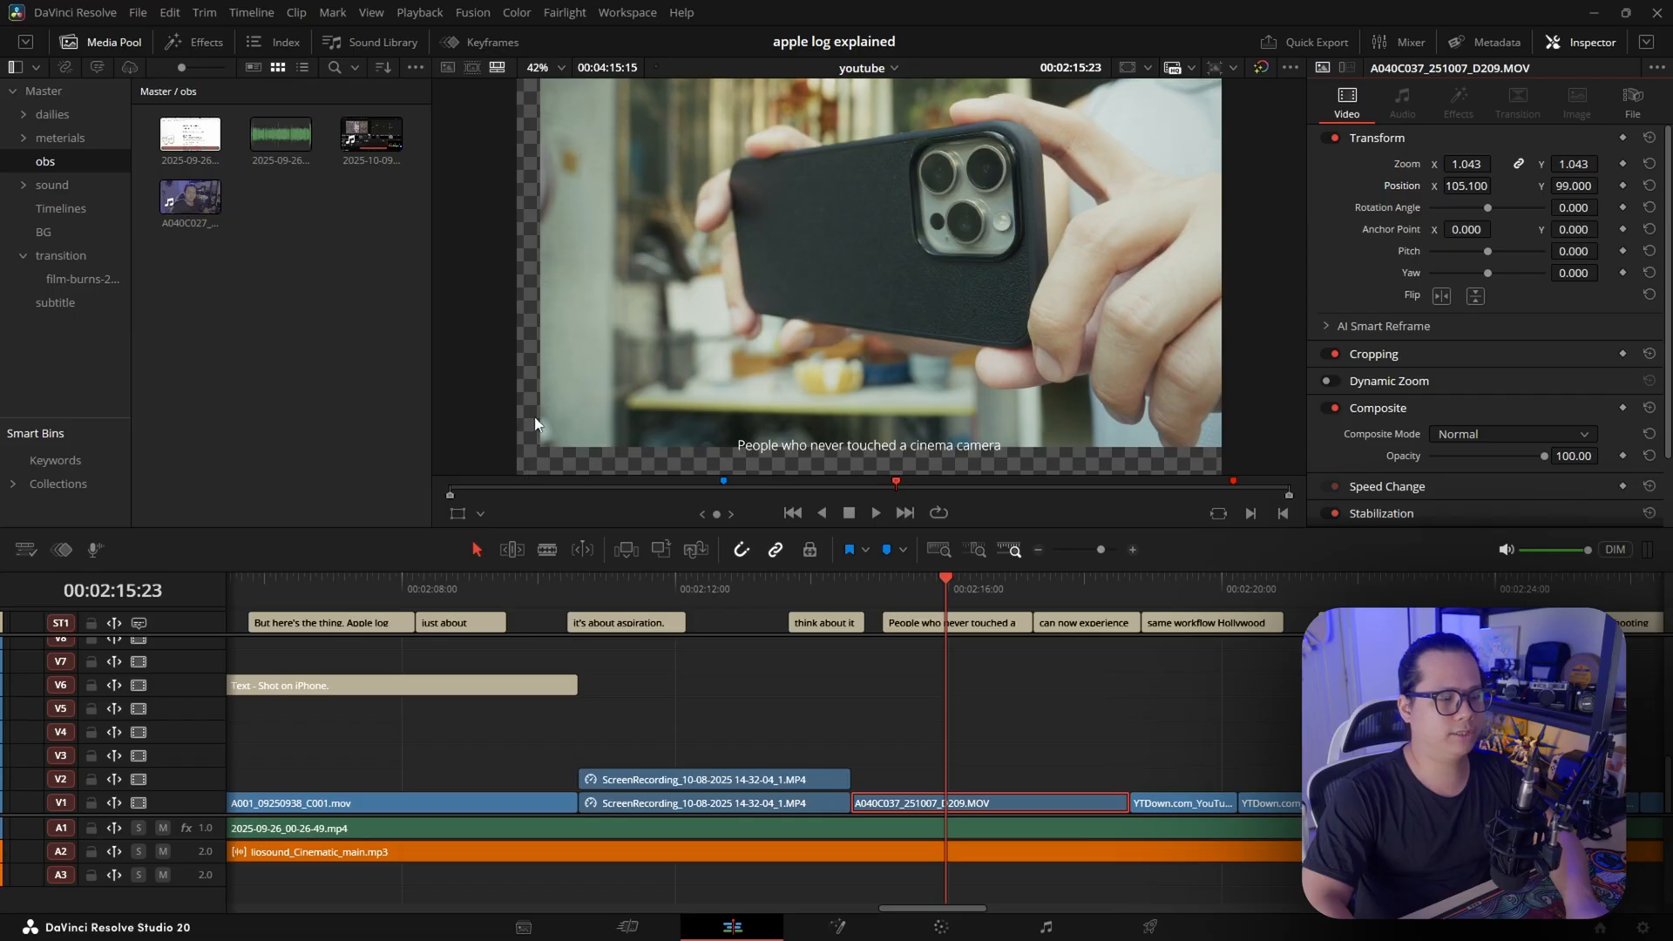
{"action": "left_click_drag", "start_coordinate": [1467, 184], "coordinate": [1424, 190]}
{"action": "double_click", "coordinate": [1400, 189]}
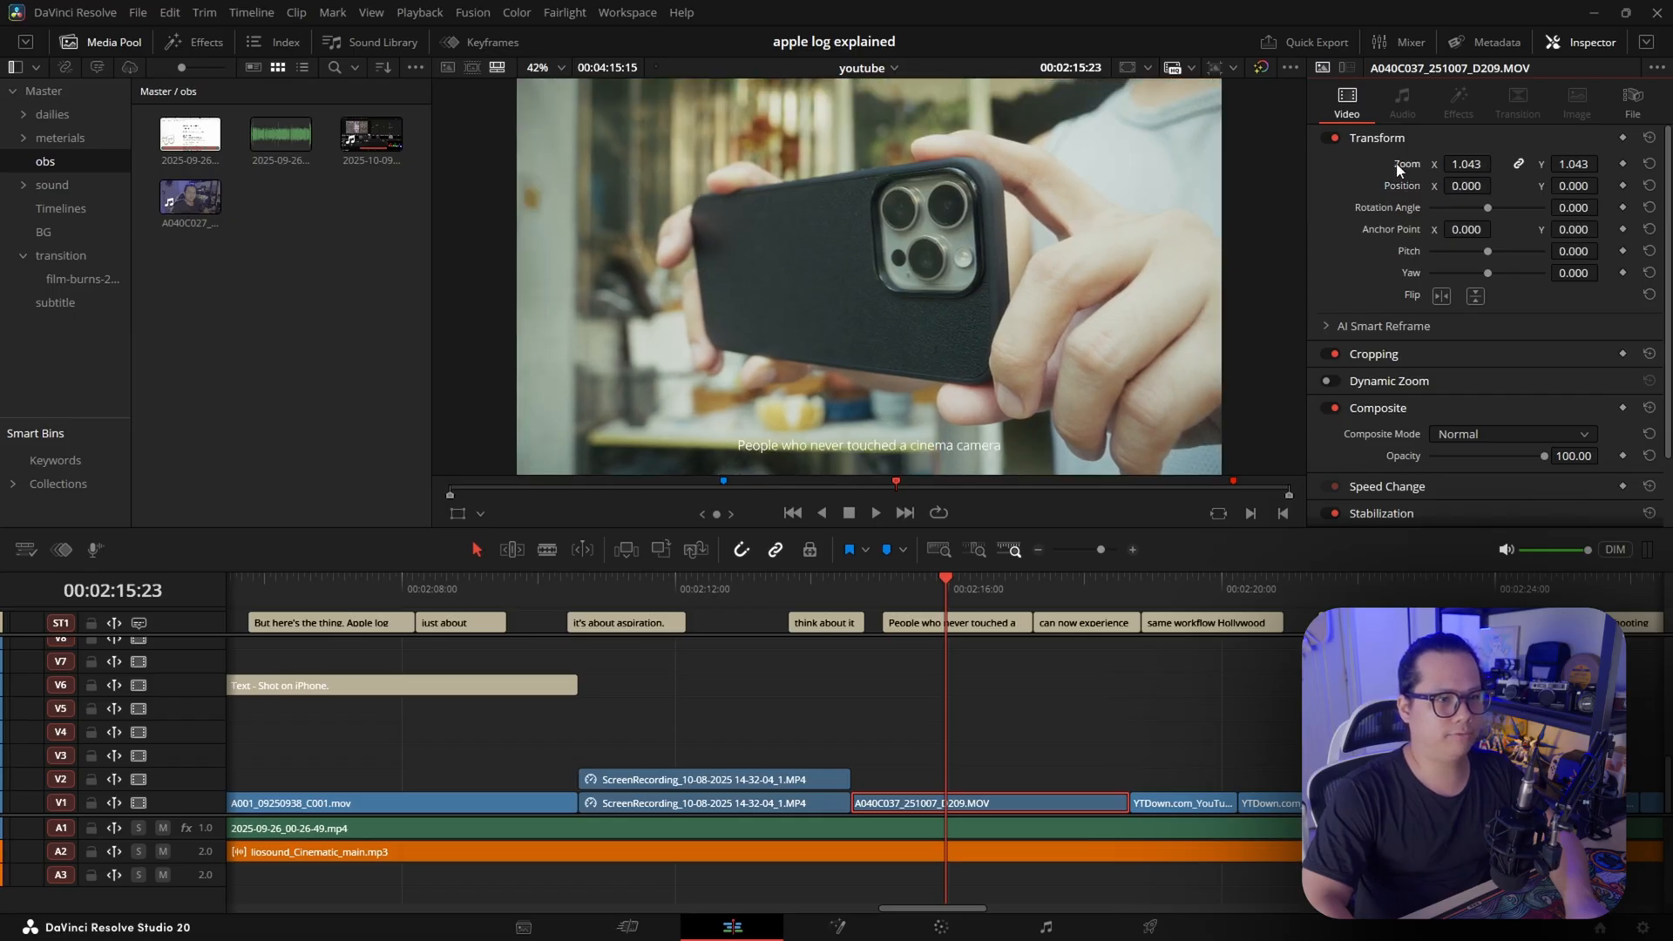
{"action": "double_click", "coordinate": [1402, 165]}
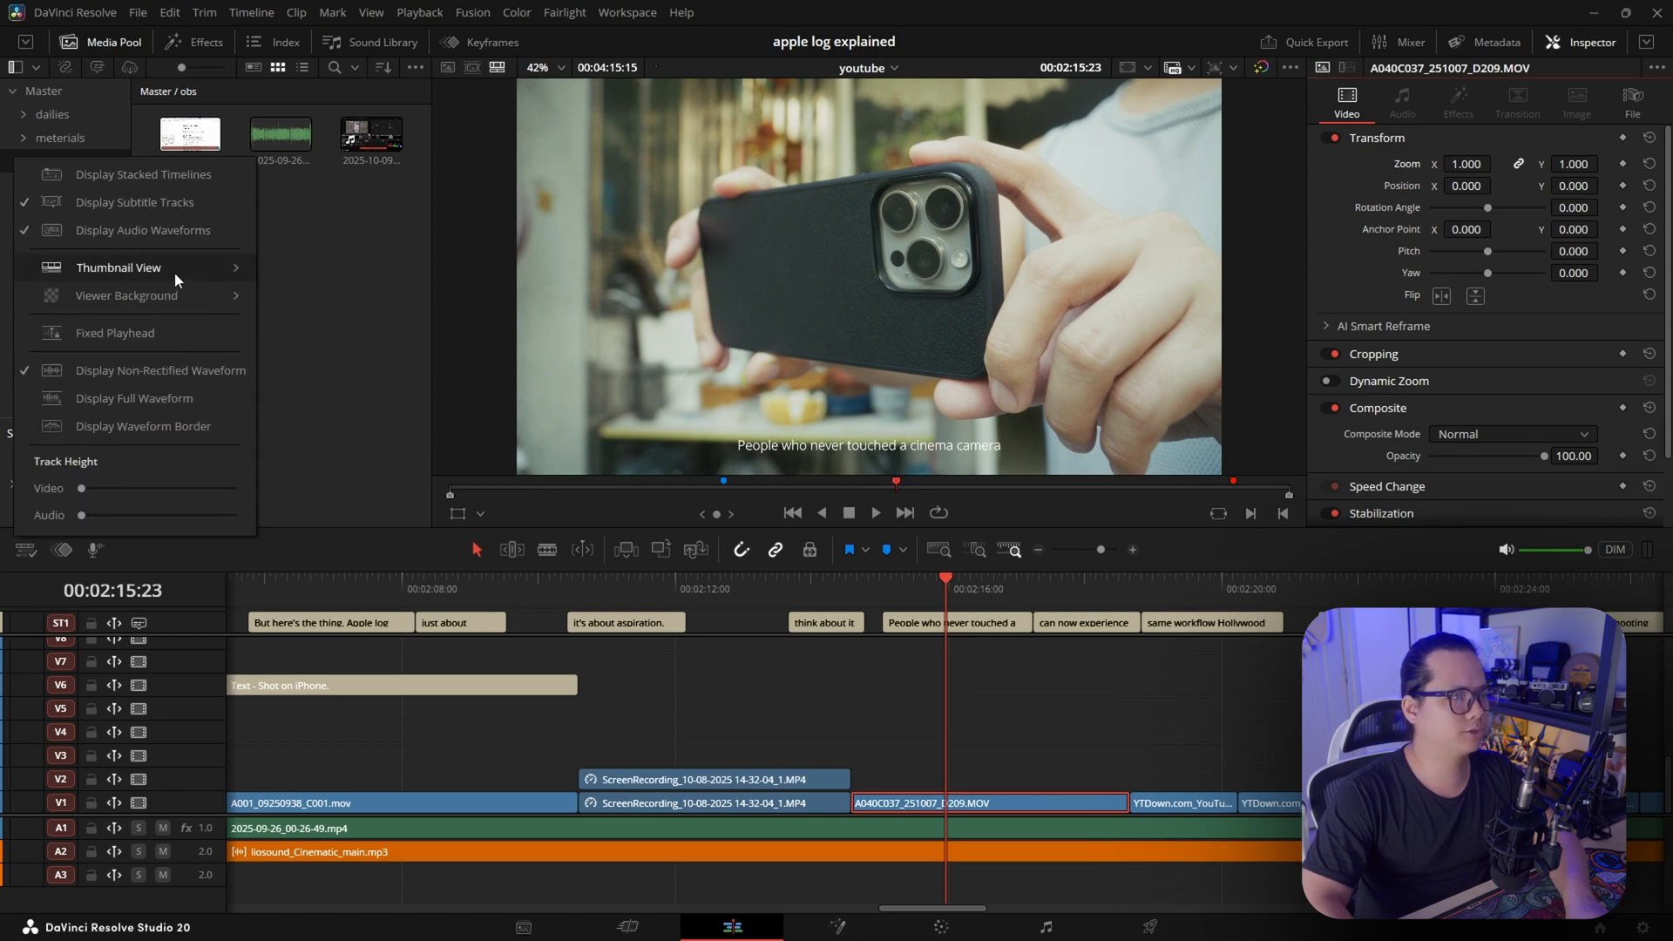
Set the viewer background to Alert Red, expose it by offsetting the clip to X 34, Y 42, and save the project
{"action": "mouse_move", "coordinate": [131, 296]}
{"action": "left_click", "coordinate": [366, 379]}
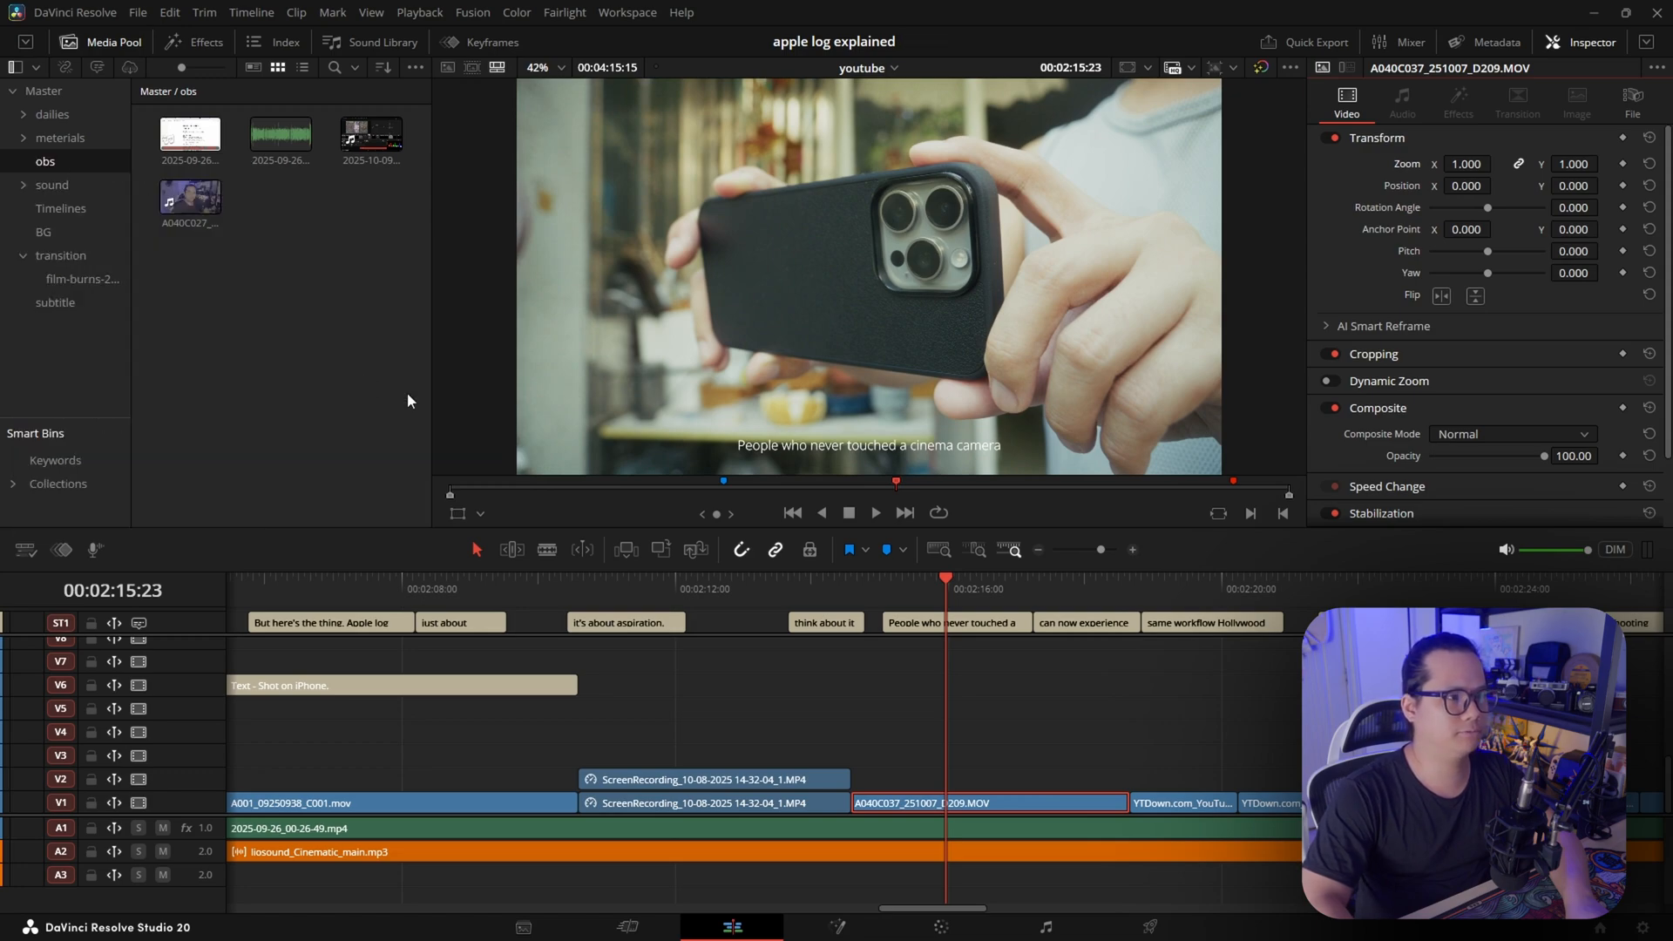
{"action": "left_click_drag", "start_coordinate": [1466, 185], "coordinate": [1498, 185]}
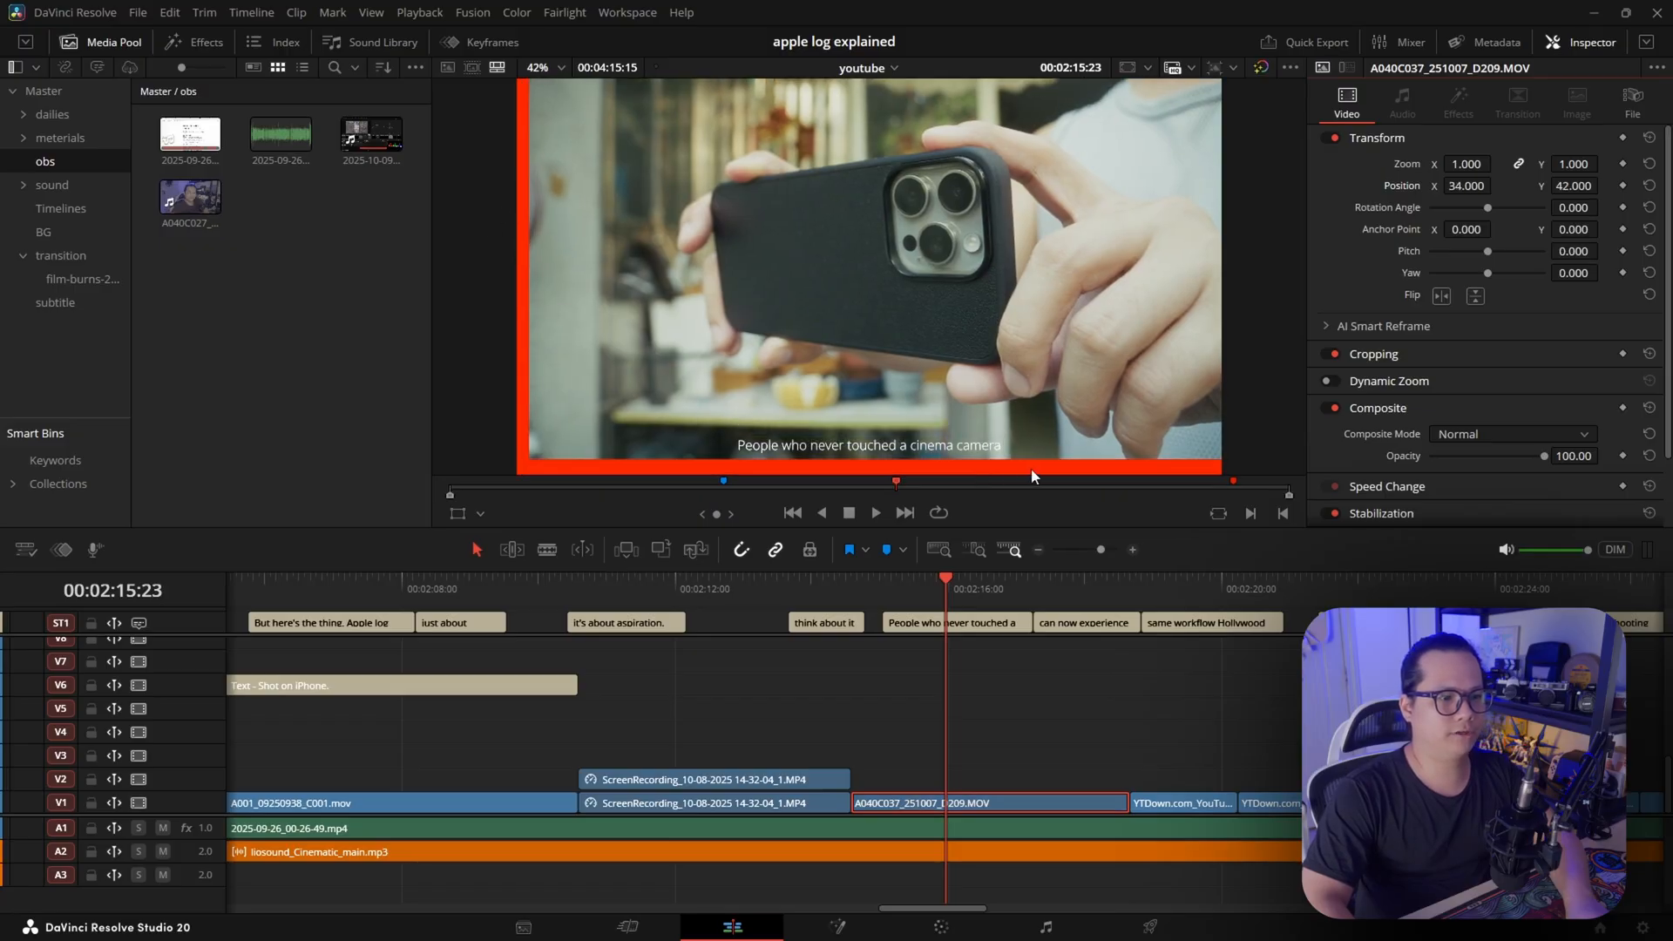
{"action": "key", "text": "ctrl+s"}
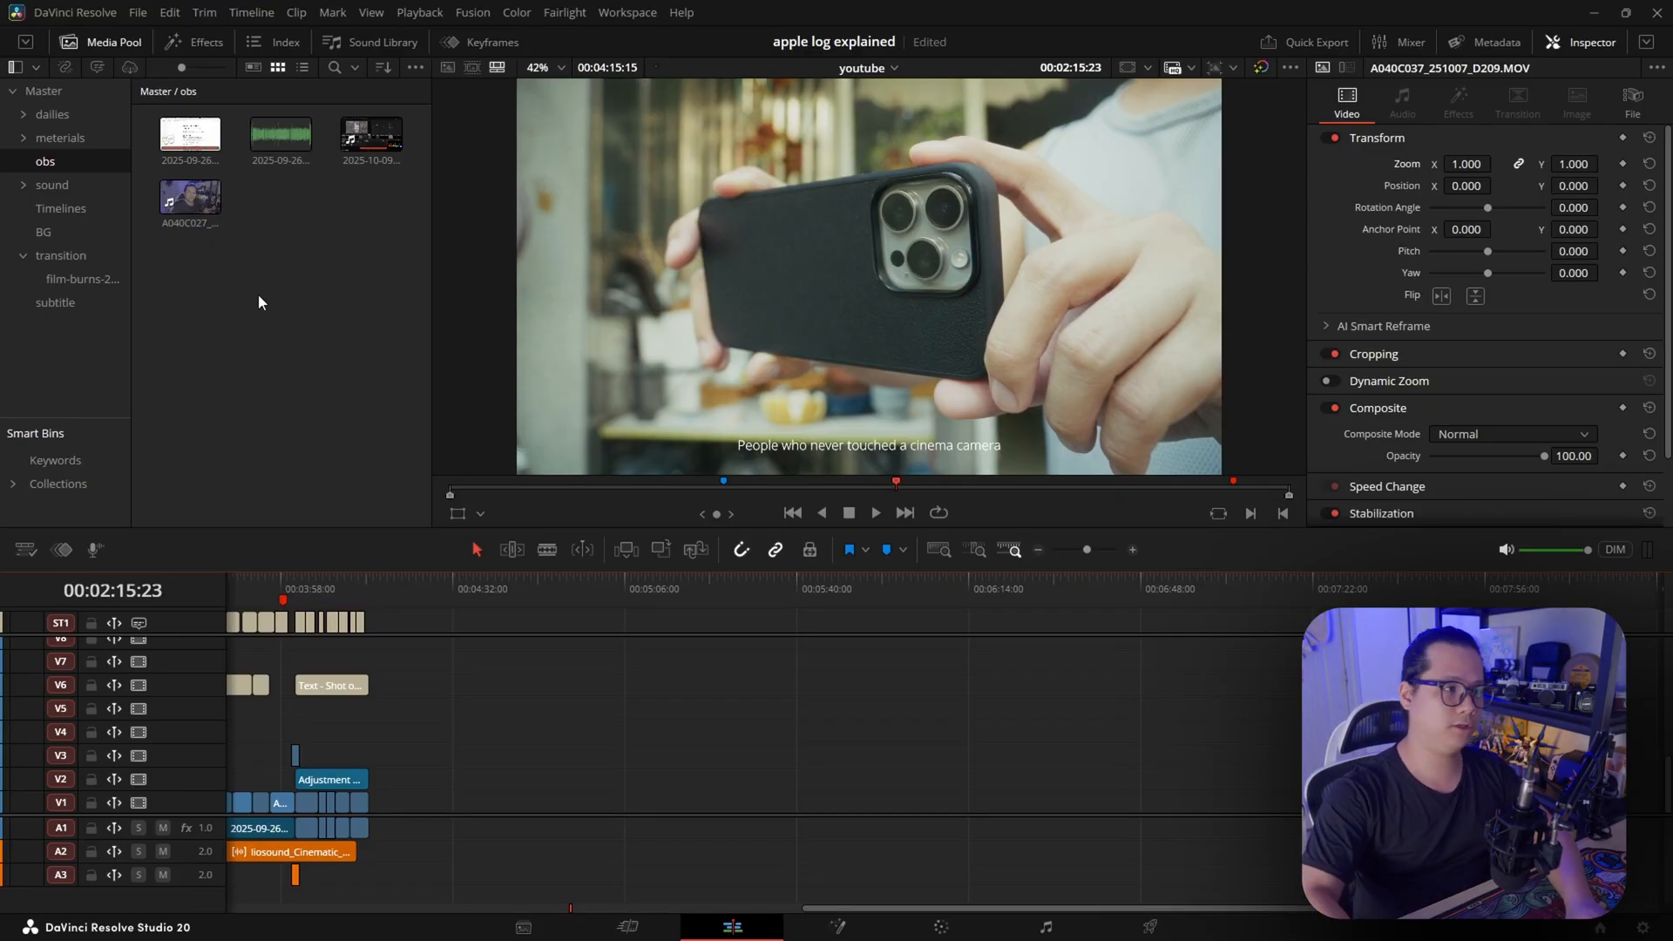
Create a new empty timeline in the obs bin with the default name and project settings
{"action": "left_click", "coordinate": [300, 294]}
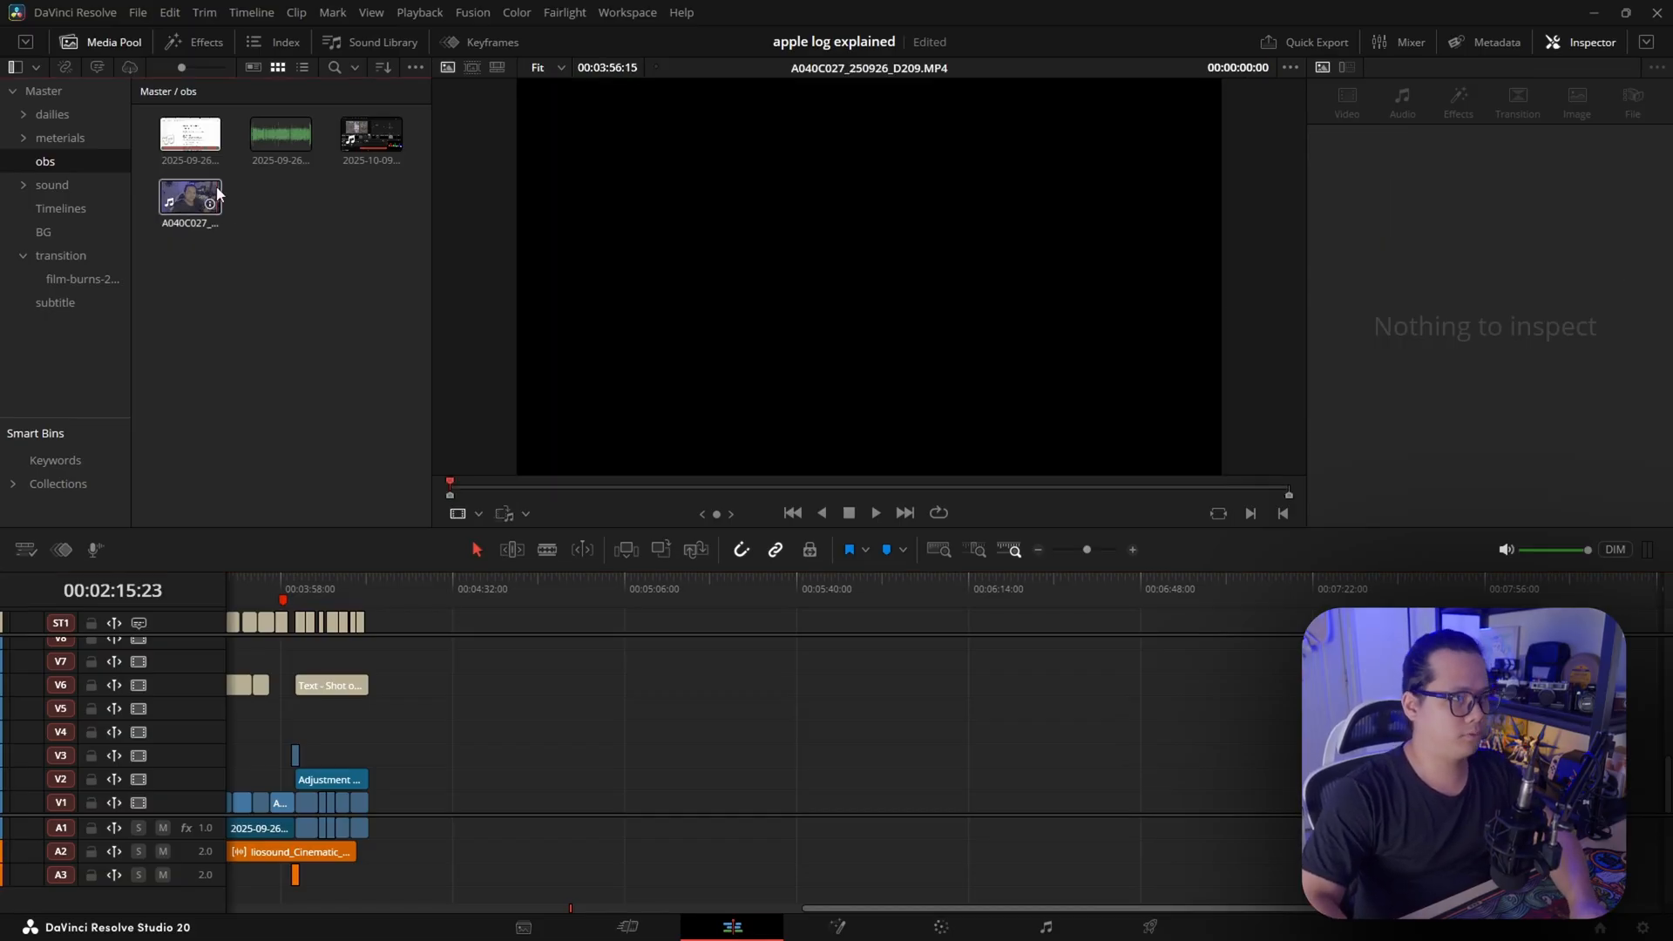
{"action": "right_click", "coordinate": [273, 317]}
{"action": "mouse_move", "coordinate": [353, 328]}
{"action": "left_click", "coordinate": [608, 324]}
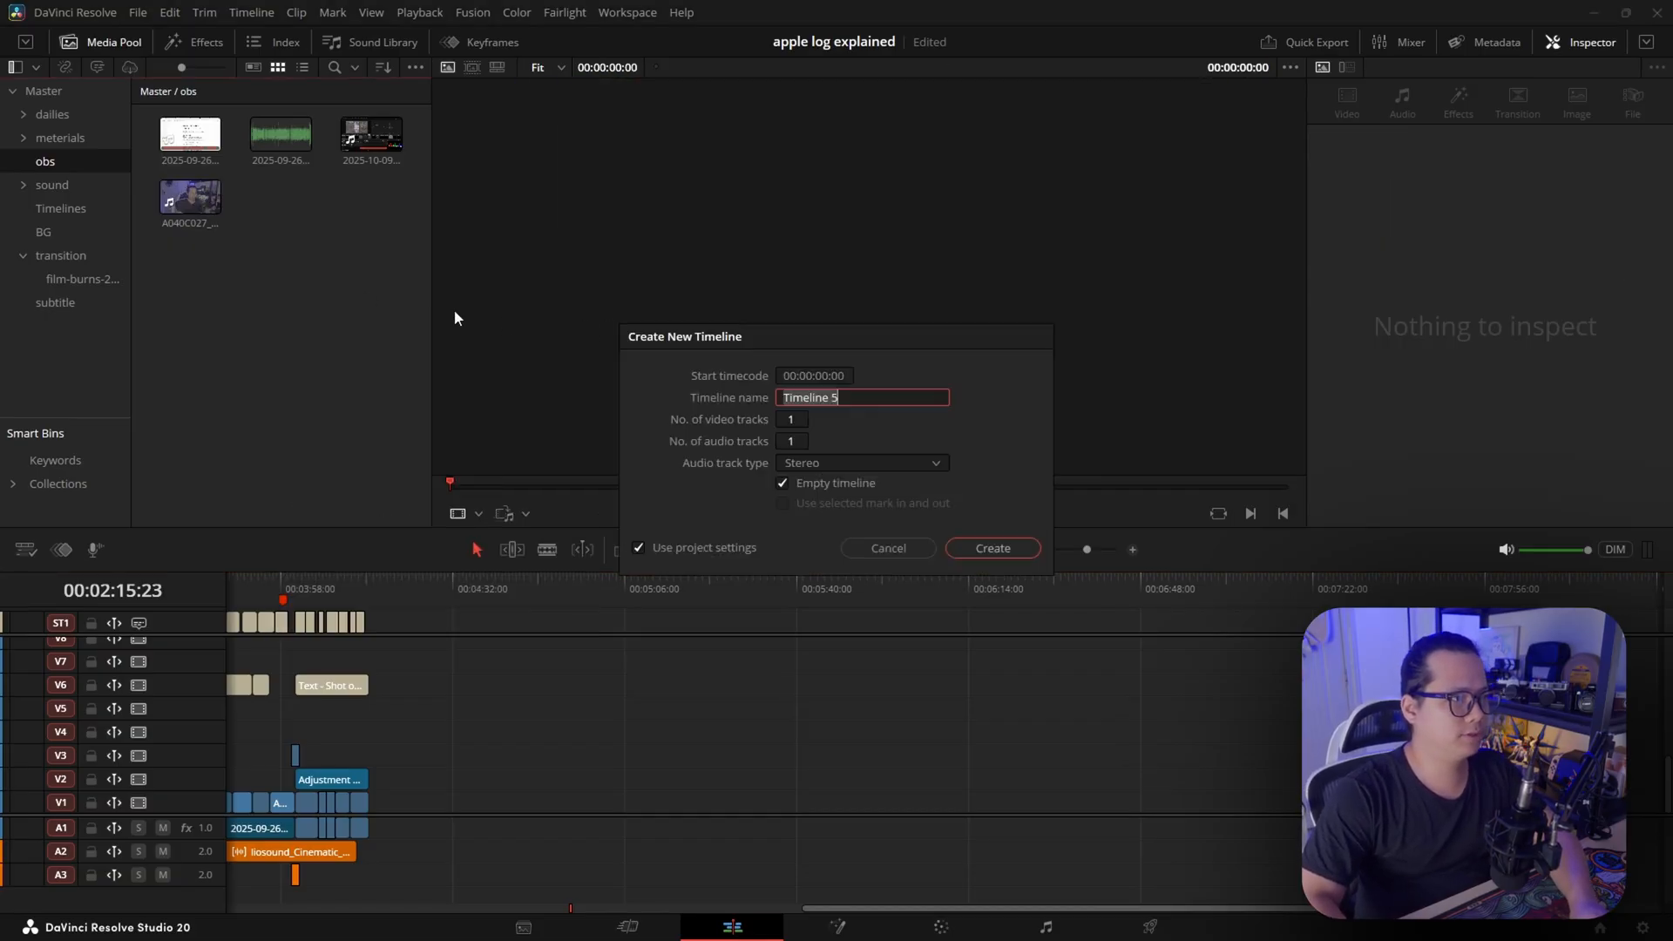
{"action": "key", "text": "Return"}
Place the 2025-09-26_00-26-49.mp4 recording on track V1 and the A040C027_250926_D209.MP4 clip above it on V2
{"action": "left_click_drag", "start_coordinate": [190, 133], "coordinate": [481, 760]}
{"action": "left_click_drag", "start_coordinate": [544, 869], "coordinate": [543, 824]}
{"action": "mouse_move", "coordinate": [188, 199]}
{"action": "left_mouse_down"}
{"action": "mouse_move", "coordinate": [519, 566]}
{"action": "mouse_move", "coordinate": [485, 709]}
{"action": "mouse_move", "coordinate": [489, 684]}
{"action": "mouse_move", "coordinate": [578, 728]}
{"action": "left_mouse_up"}
{"action": "left_click", "coordinate": [572, 682]}
{"action": "left_click", "coordinate": [623, 582]}
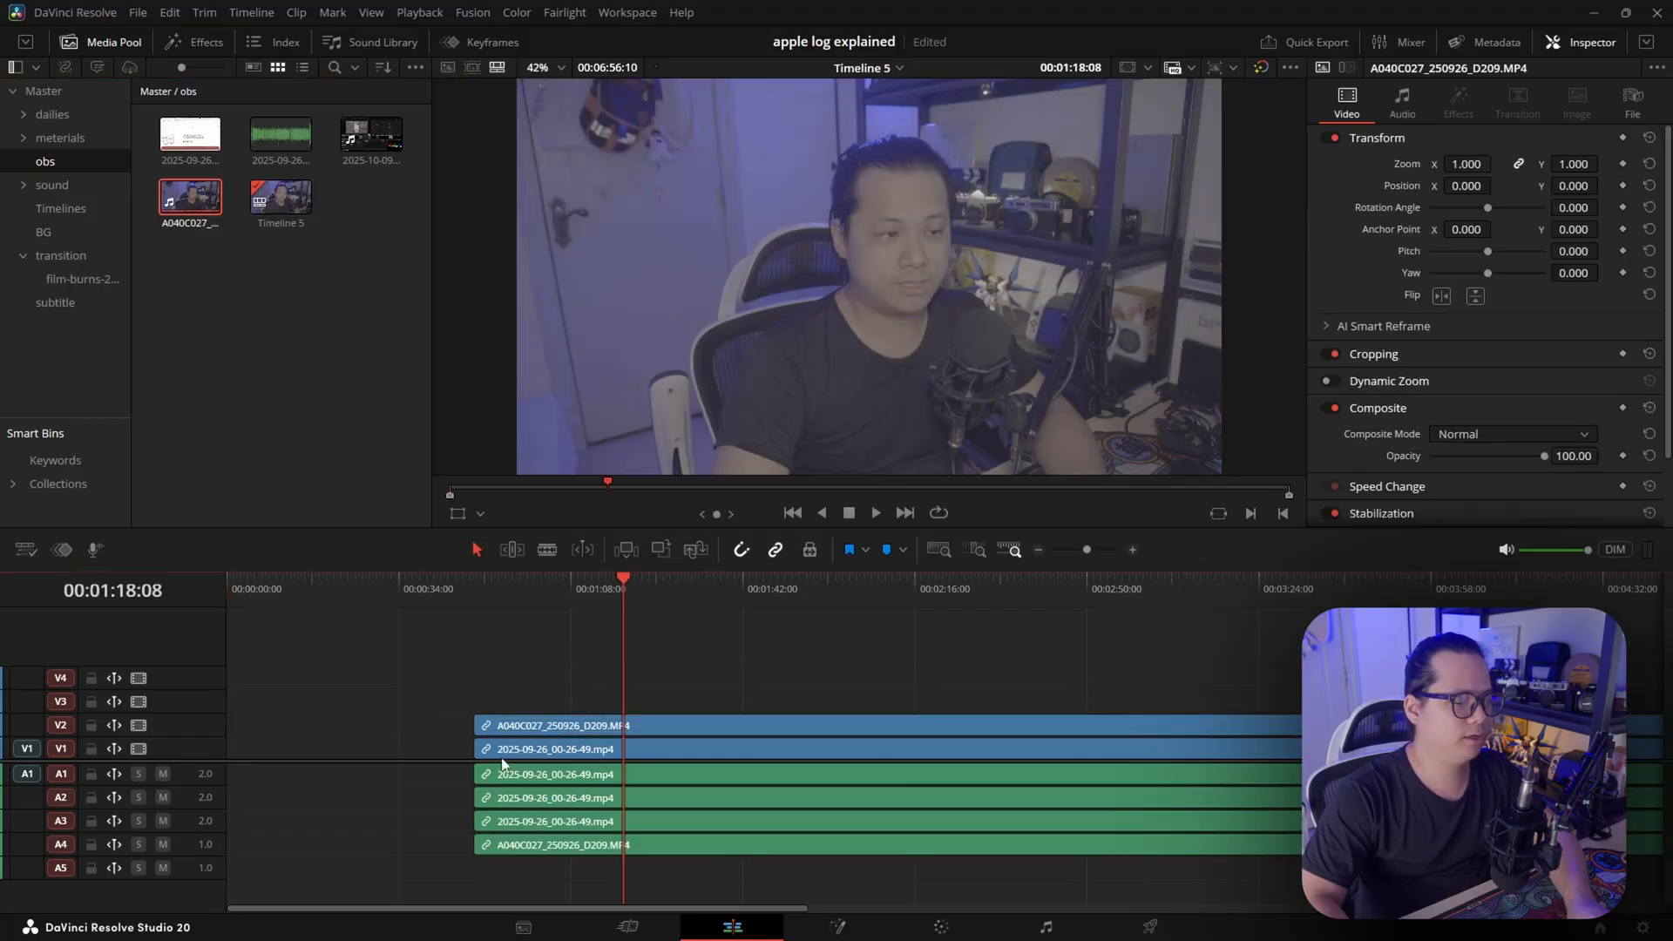
Select both recordings with their audio and automatically align them with each other
{"action": "mouse_move", "coordinate": [479, 645]}
{"action": "left_mouse_down"}
{"action": "mouse_move", "coordinate": [650, 687]}
{"action": "mouse_move", "coordinate": [755, 758]}
{"action": "left_mouse_up"}
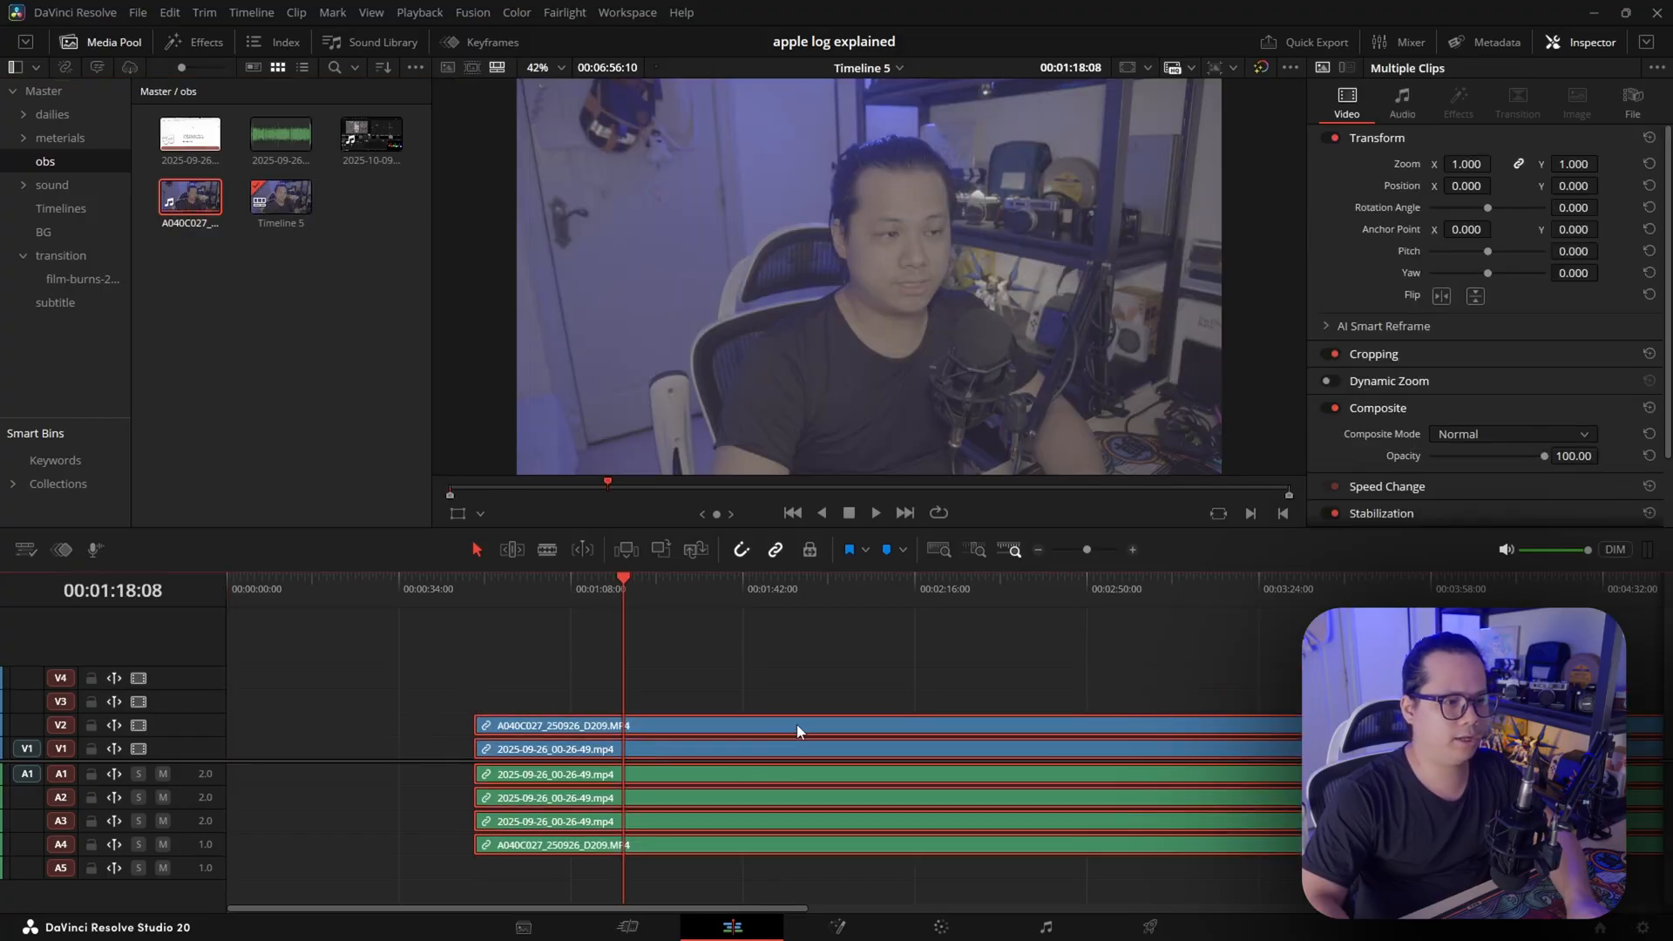
{"action": "right_click", "coordinate": [797, 724]}
{"action": "left_click", "coordinate": [898, 382]}
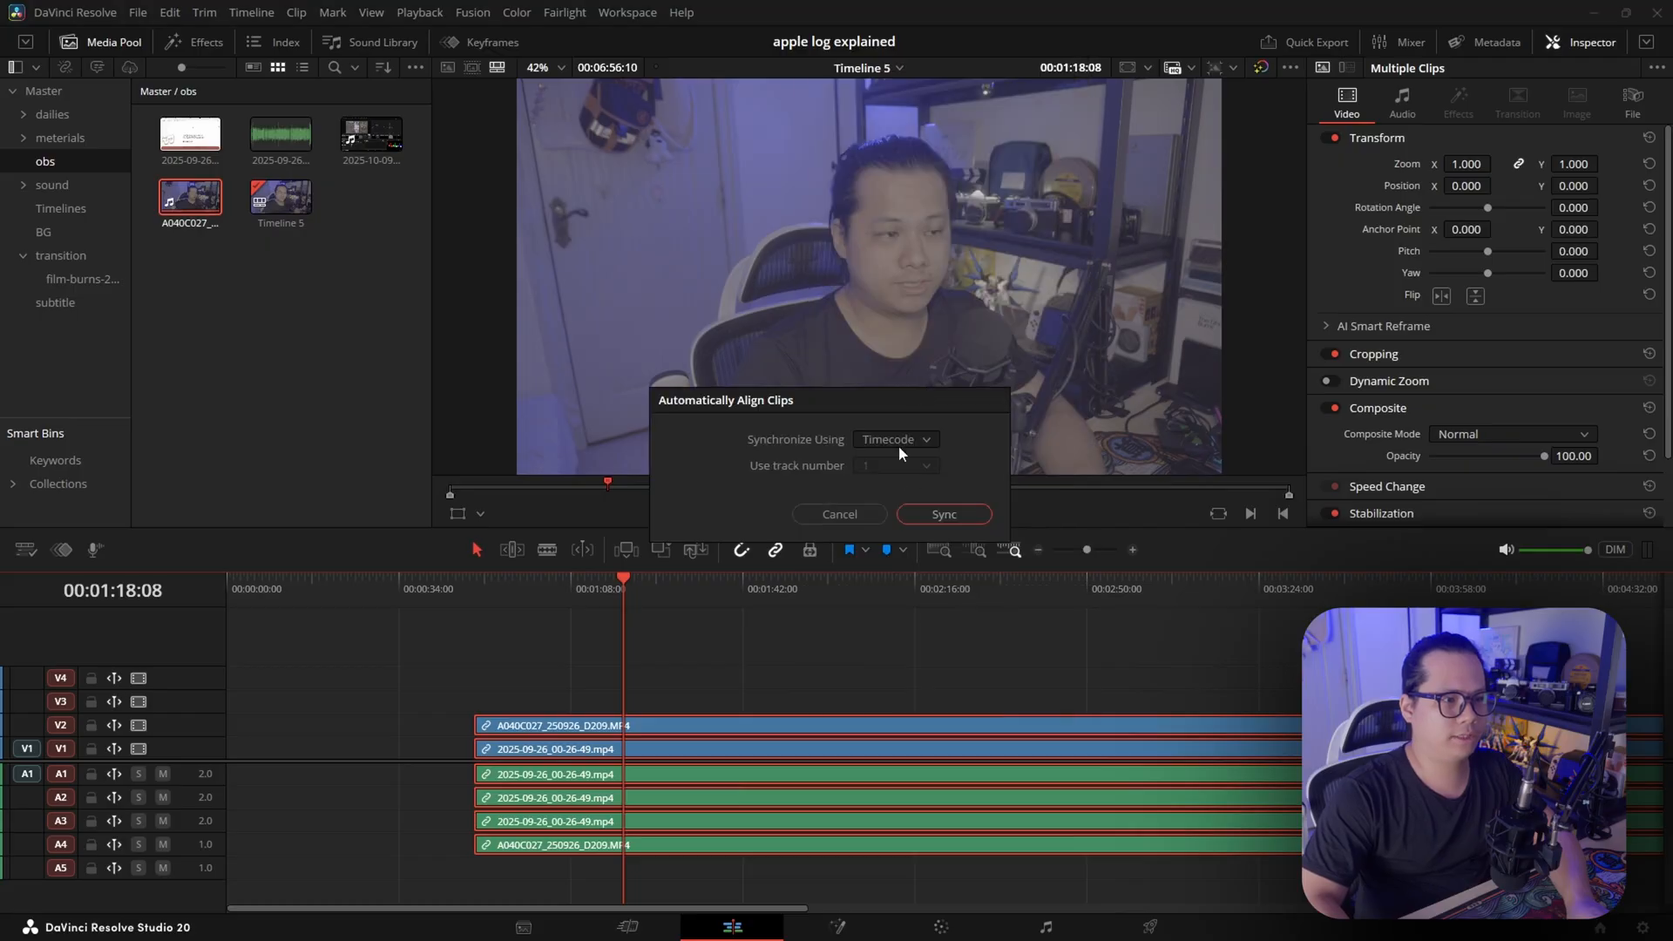
{"action": "left_click", "coordinate": [943, 514]}
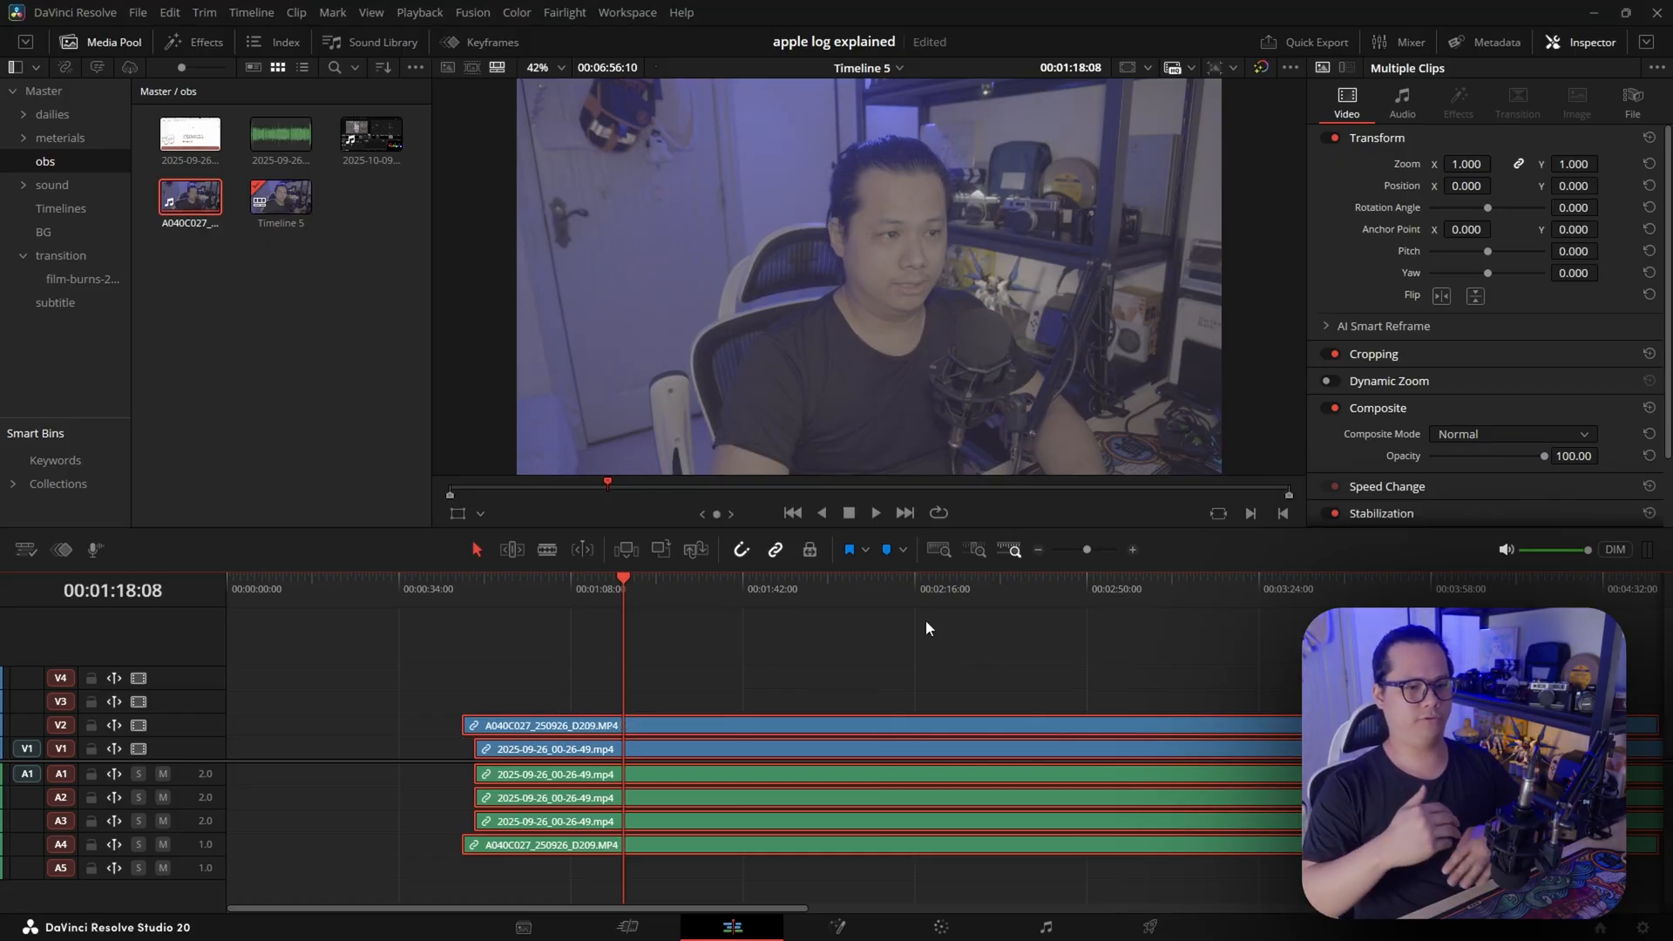
Increase the audio track height and examine the waveforms of the aligned clips
{"action": "scroll", "coordinate": [1073, 677], "scroll_direction": "down", "scroll_amount": 2}
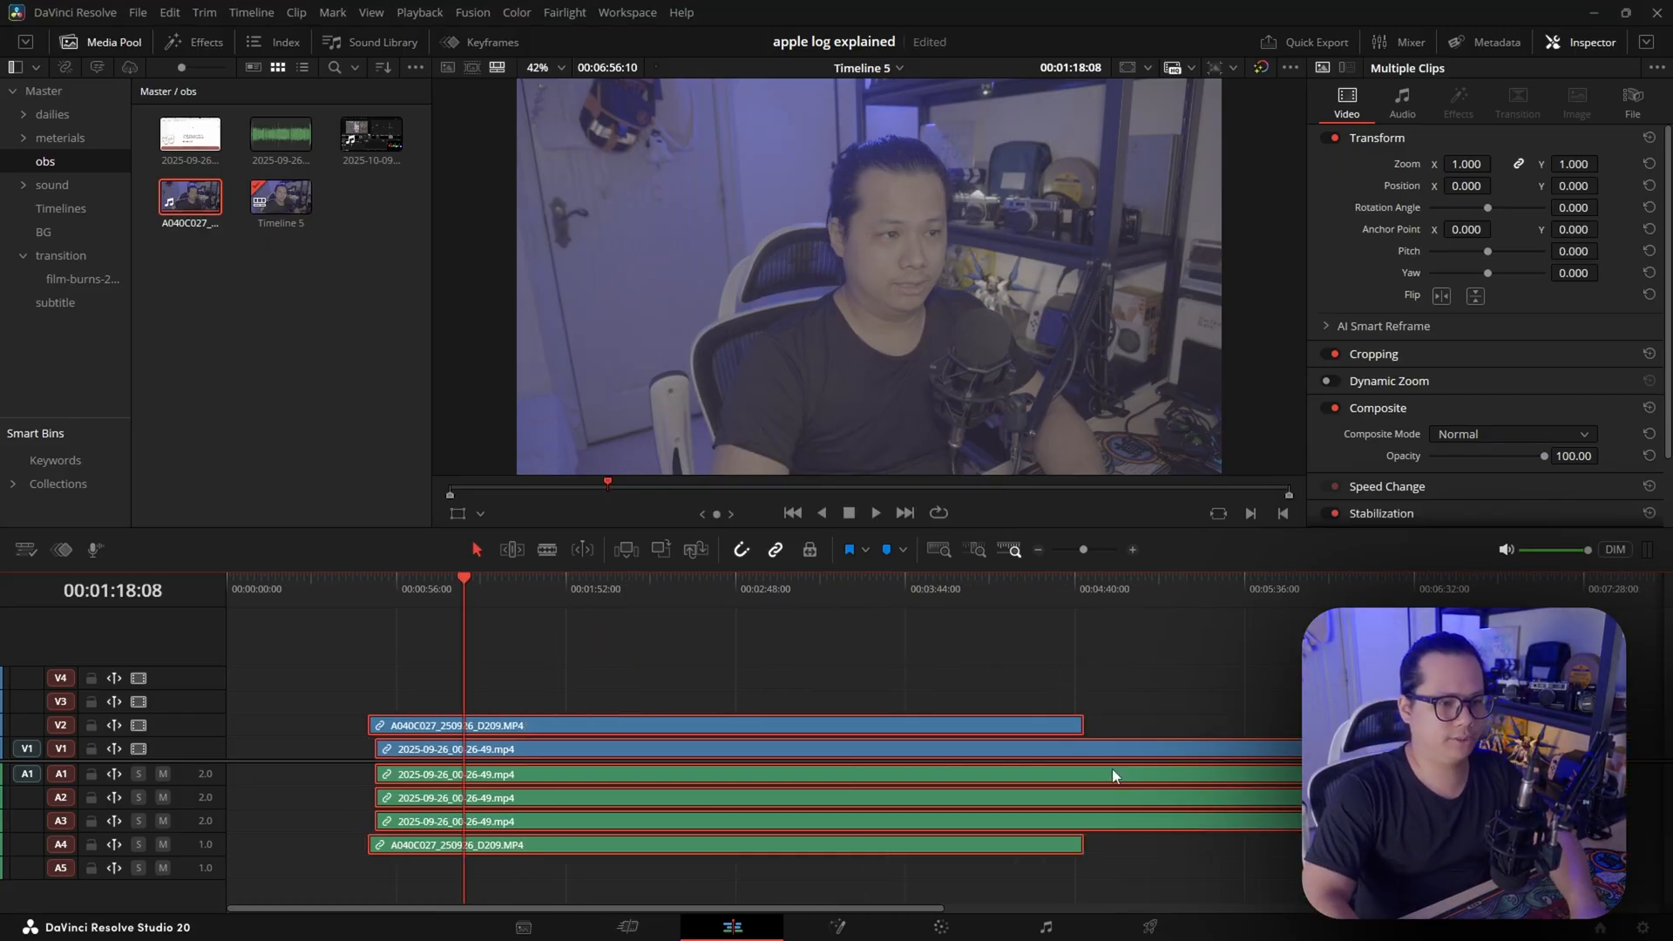
{"action": "left_click", "coordinate": [561, 693]}
{"action": "scroll", "coordinate": [540, 763], "scroll_direction": "up", "scroll_amount": 4}
{"action": "scroll", "coordinate": [298, 832], "scroll_direction": "down", "scroll_amount": 1}
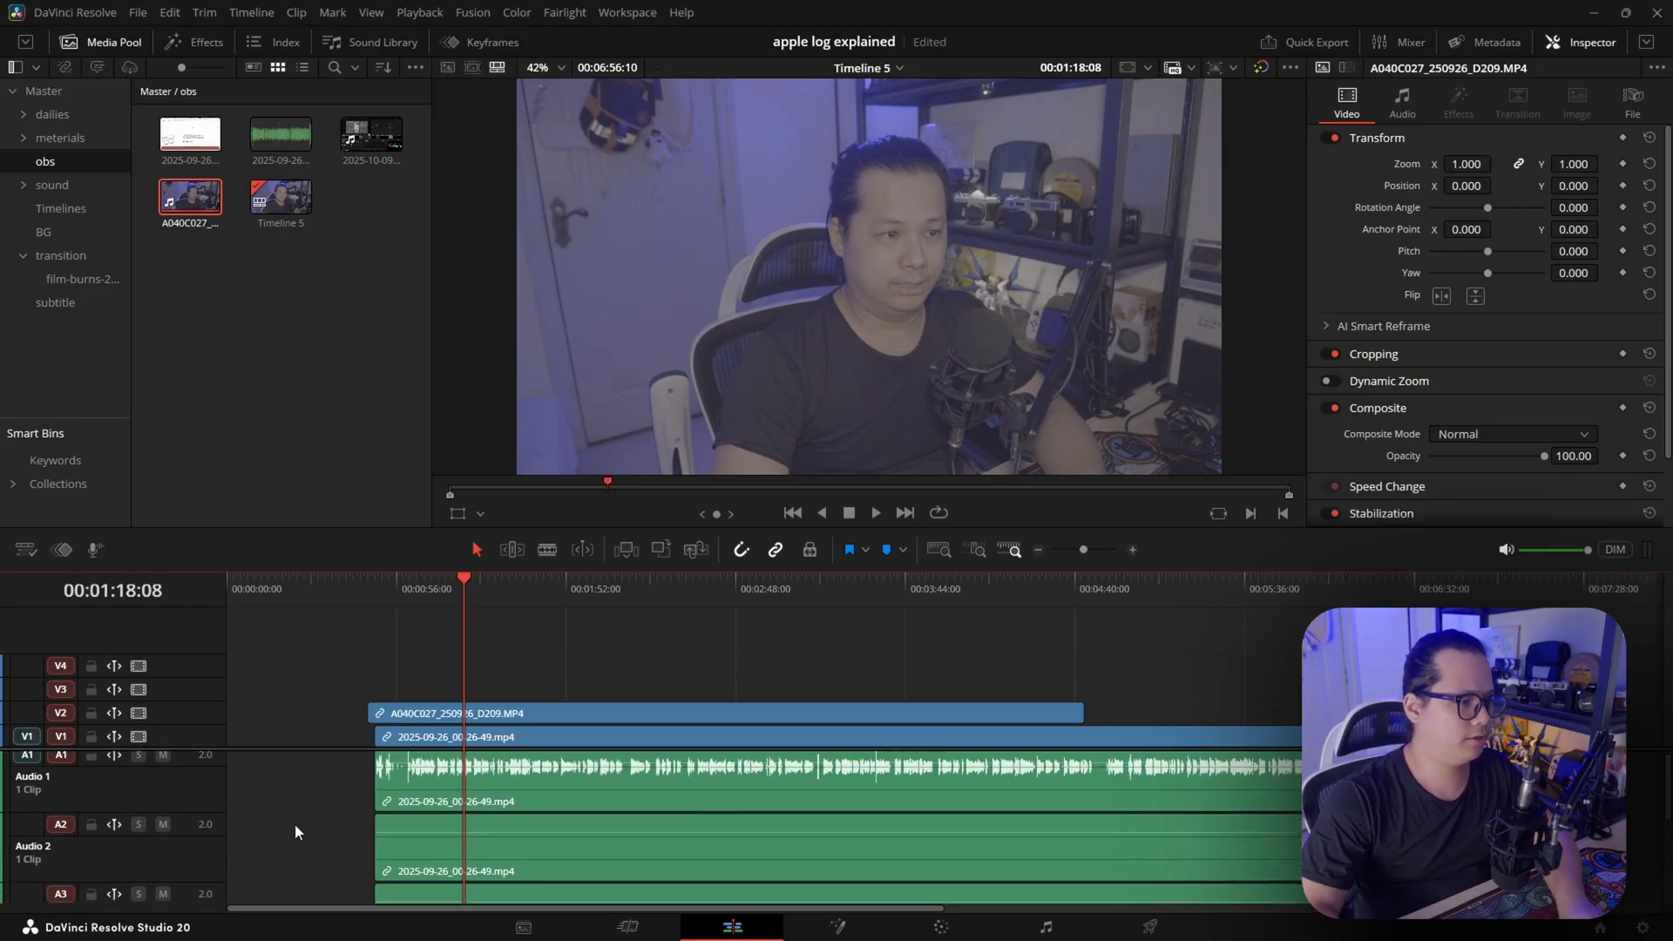
{"action": "scroll", "coordinate": [322, 823], "scroll_direction": "up", "scroll_amount": 1}
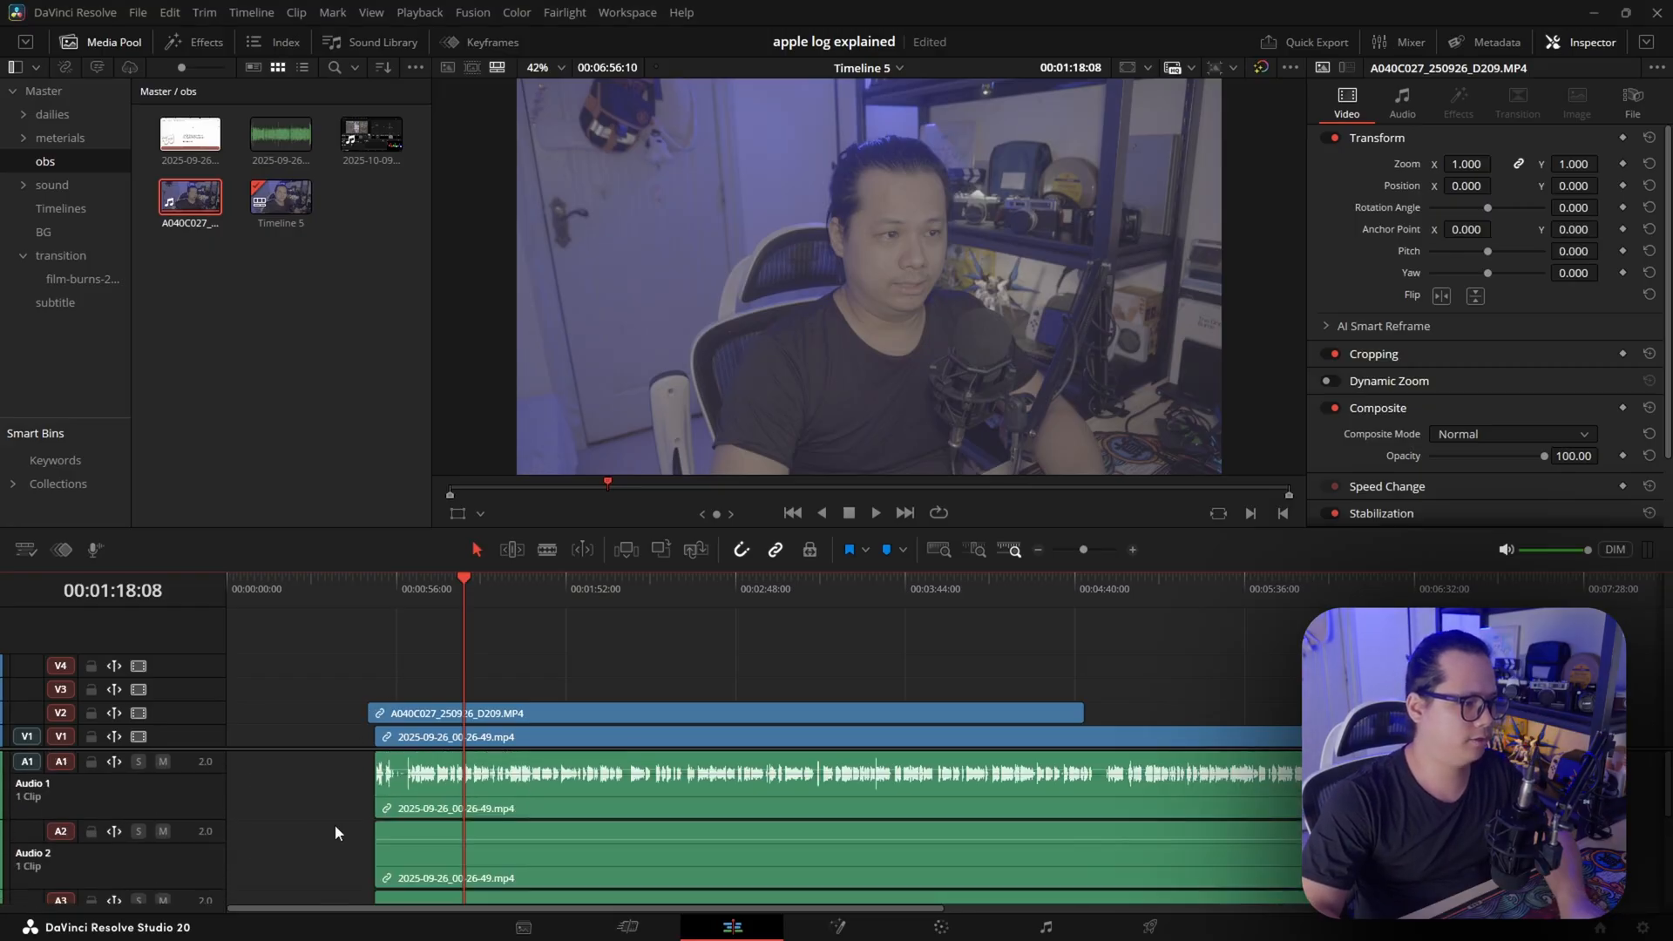
{"action": "key", "text": "ctrl+a"}
{"action": "right_click", "coordinate": [621, 706]}
{"action": "left_click", "coordinate": [545, 694]}
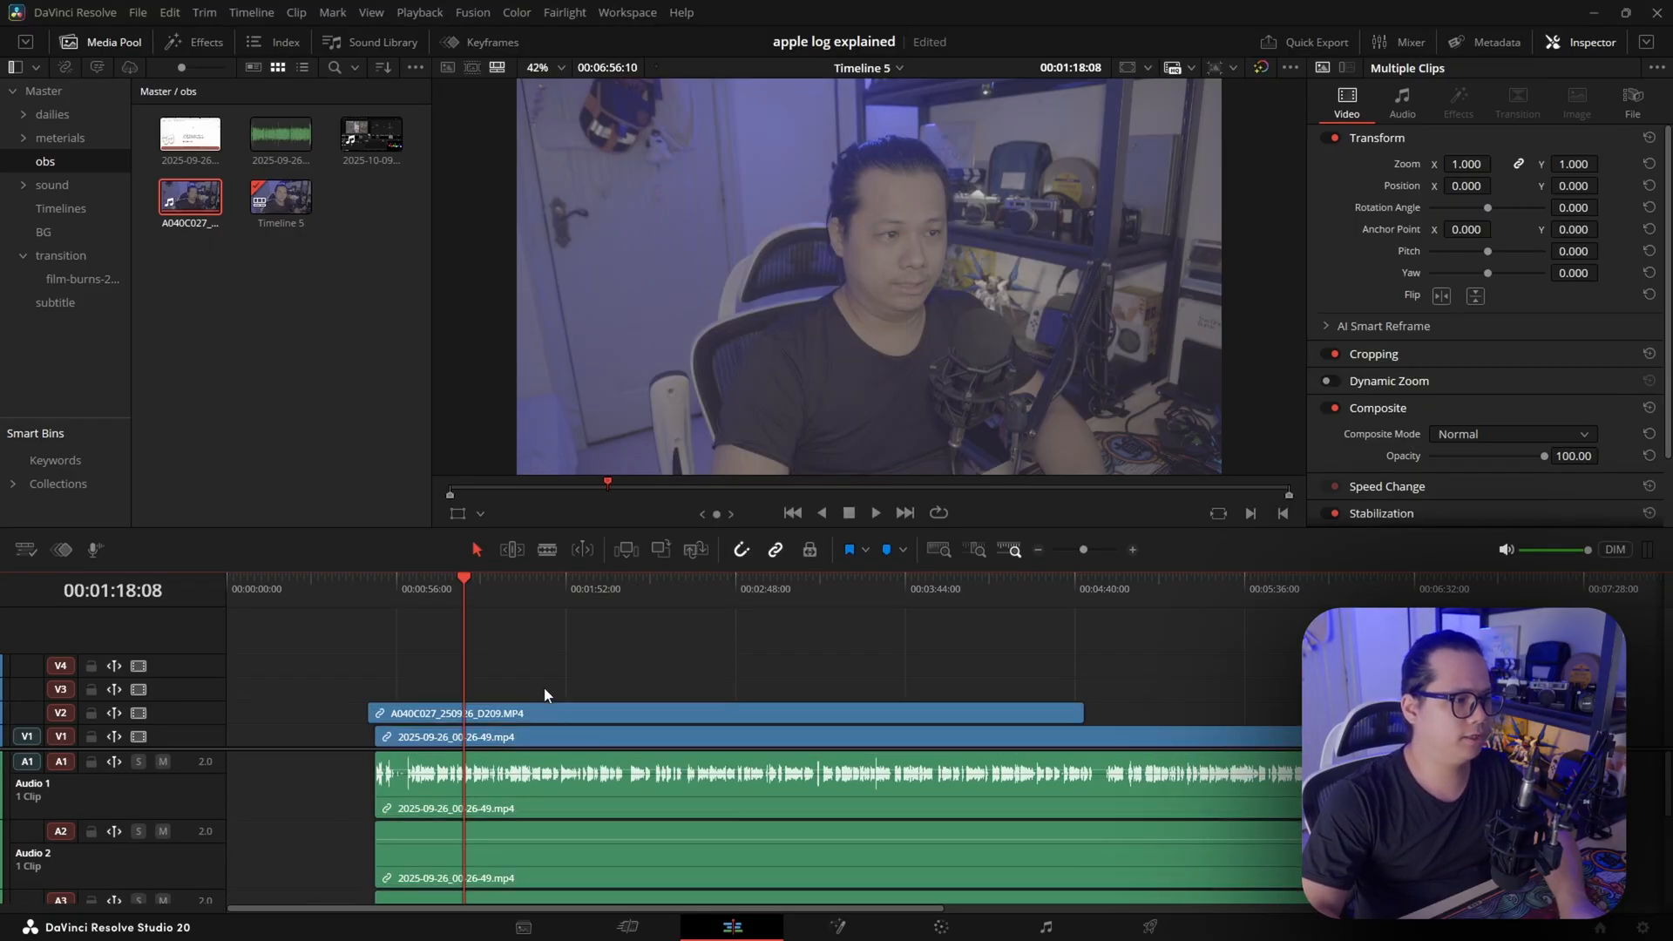
Delete all the aligned video and audio clips from Timeline 5
{"action": "left_click", "coordinate": [376, 462]}
{"action": "left_click_drag", "start_coordinate": [591, 667], "coordinate": [725, 773]}
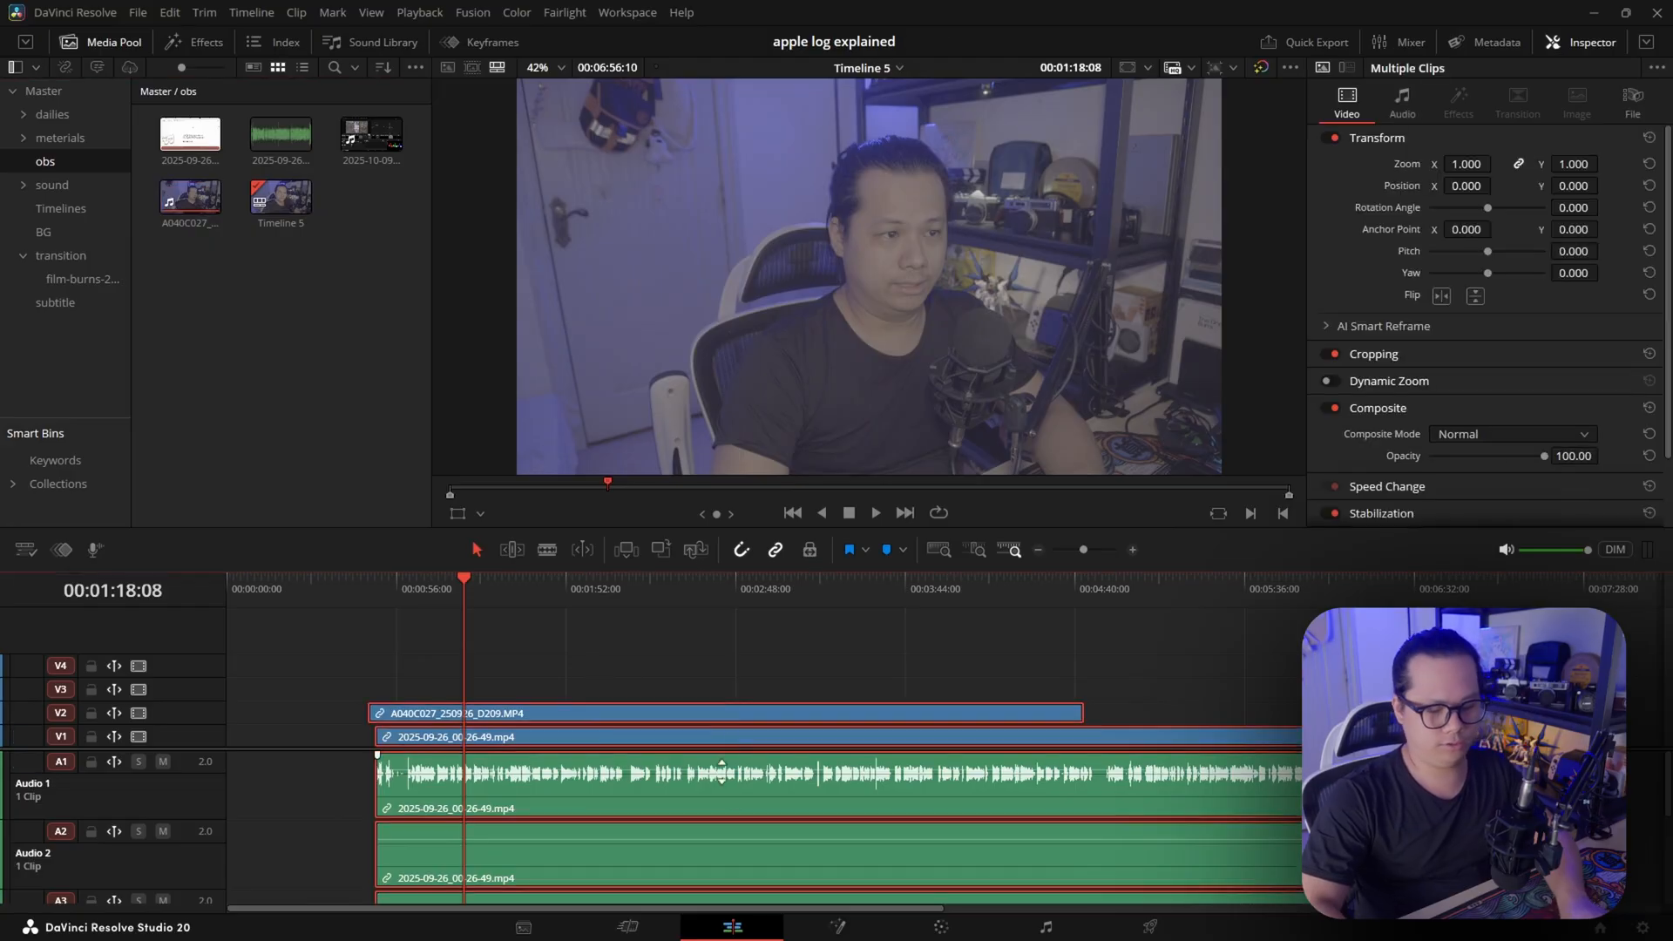
{"action": "key", "text": "Delete"}
Enlarge the media pool thumbnails and auto-sync the 2025-09-26 audio-waveform clip with A040C027_250926_D209.MP4 using Waveform
{"action": "double_click", "coordinate": [278, 135]}
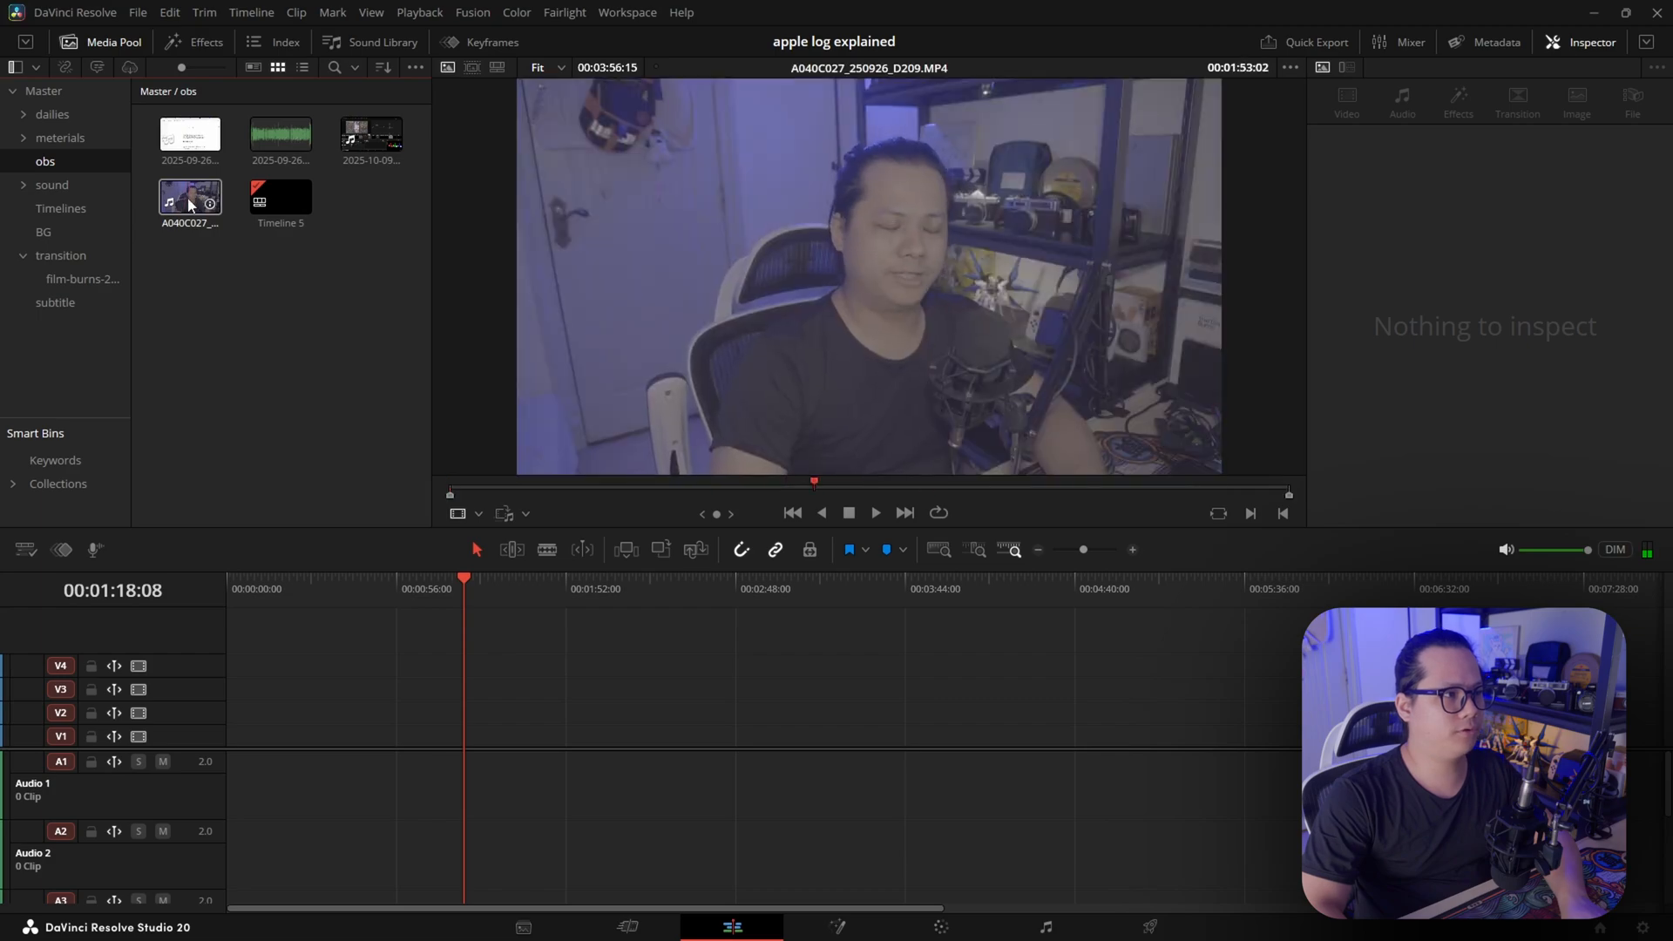
{"action": "left_click_drag", "start_coordinate": [183, 68], "coordinate": [189, 68]}
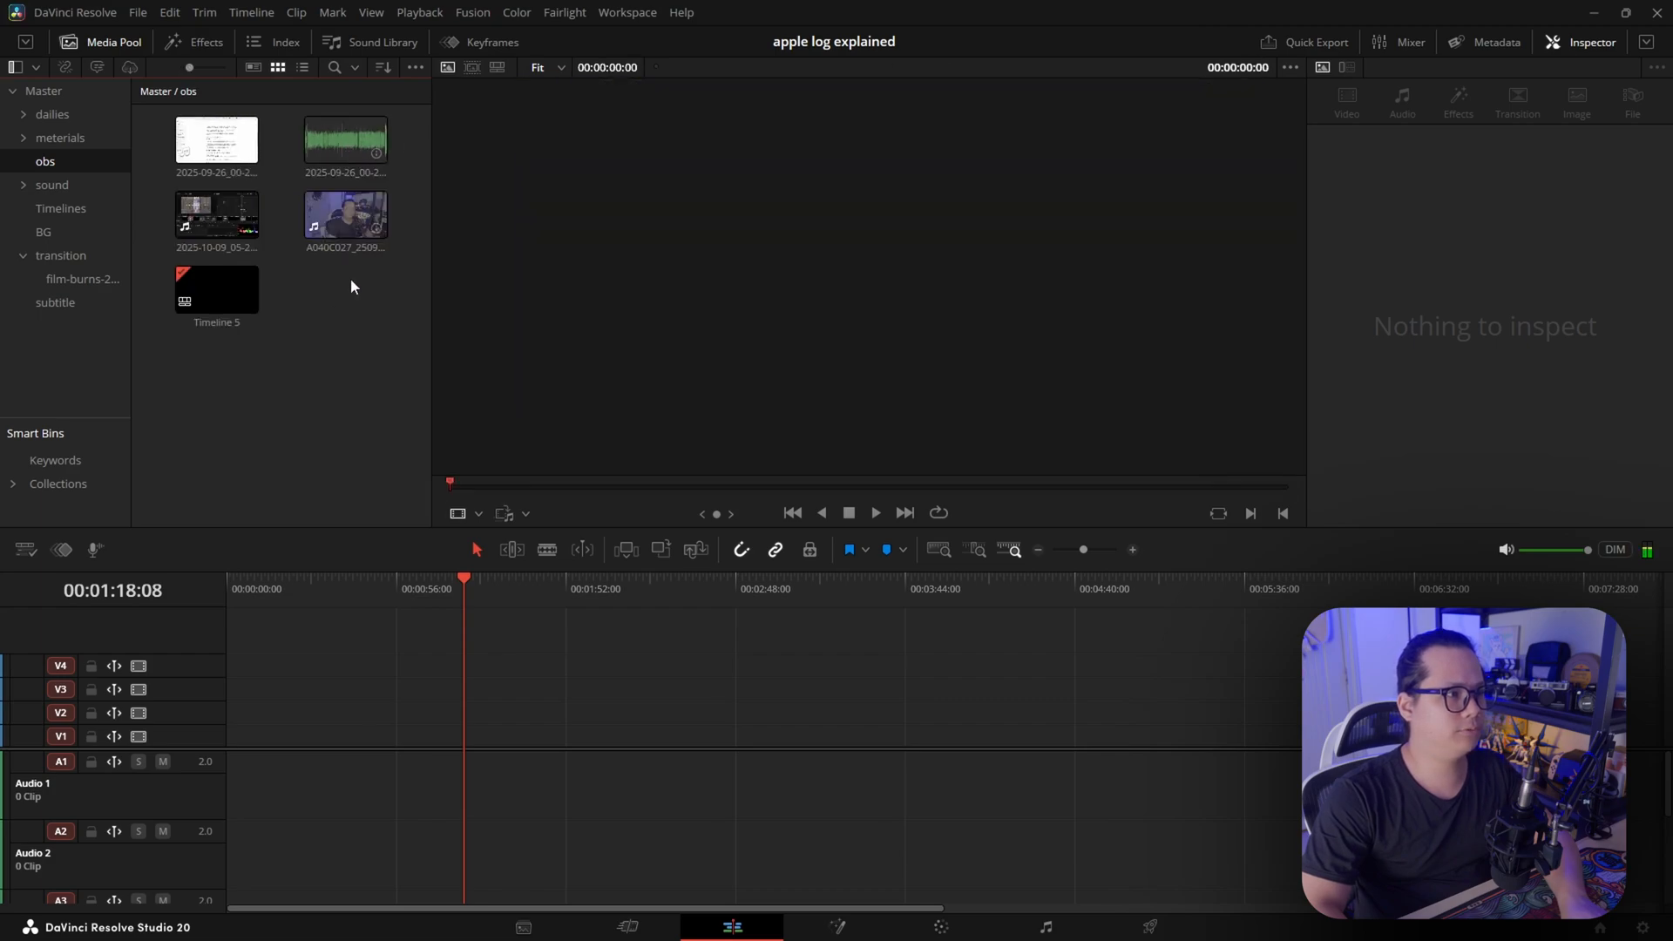
{"action": "left_click_drag", "start_coordinate": [383, 302], "coordinate": [336, 122]}
{"action": "right_click", "coordinate": [336, 141]}
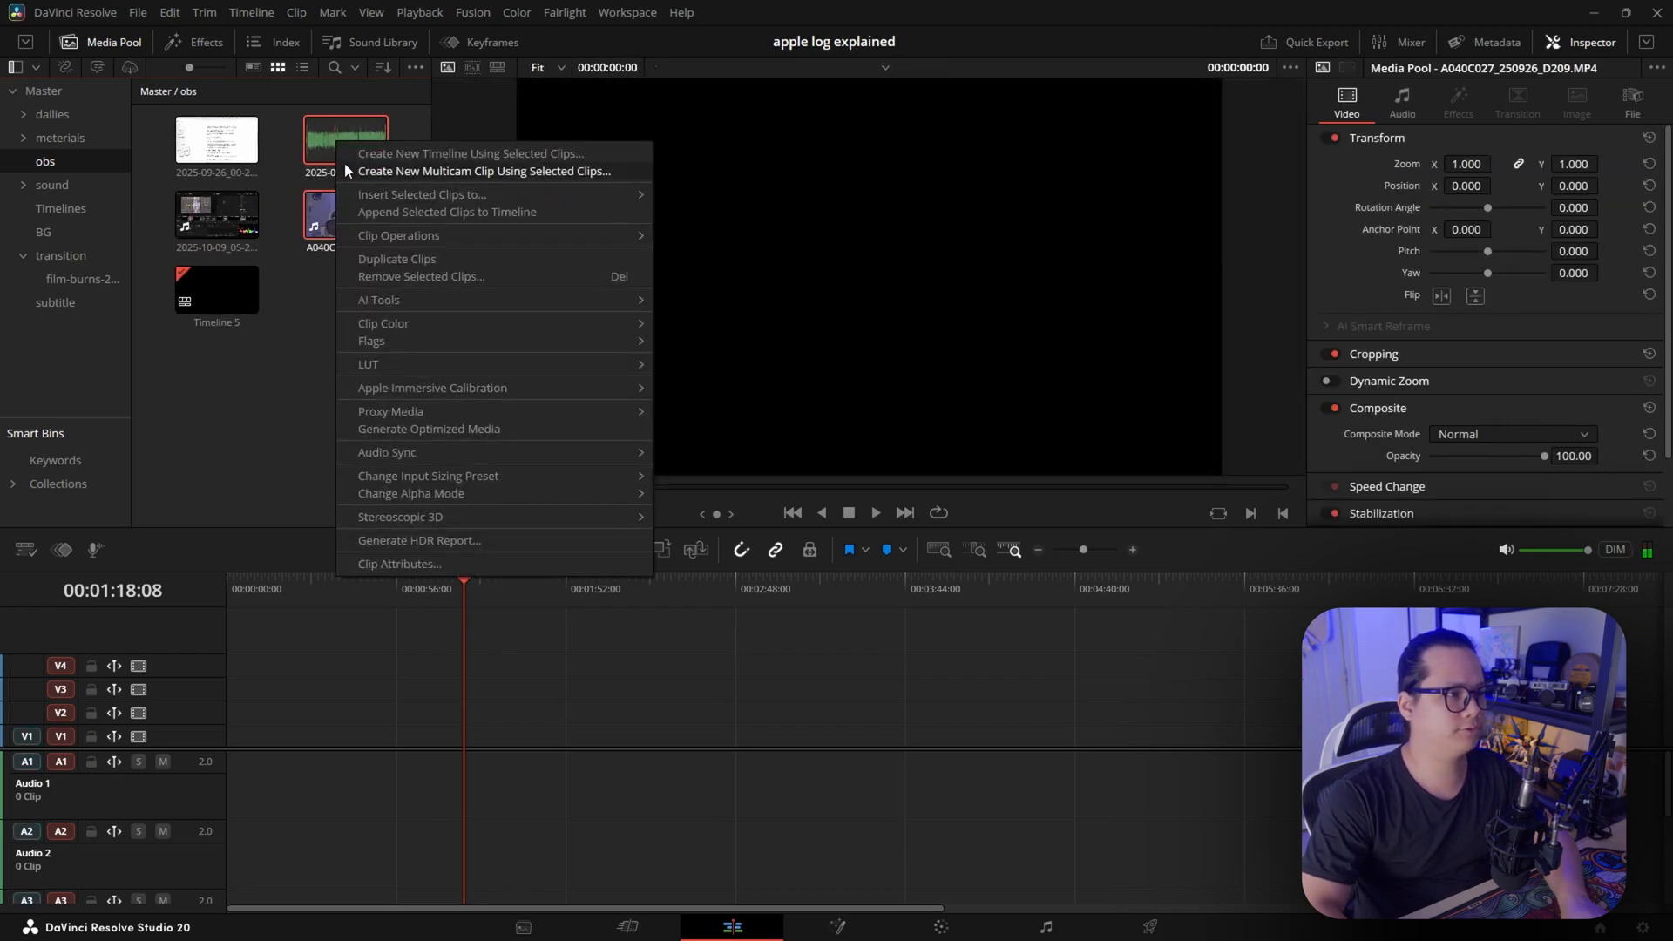
{"action": "mouse_move", "coordinate": [447, 452]}
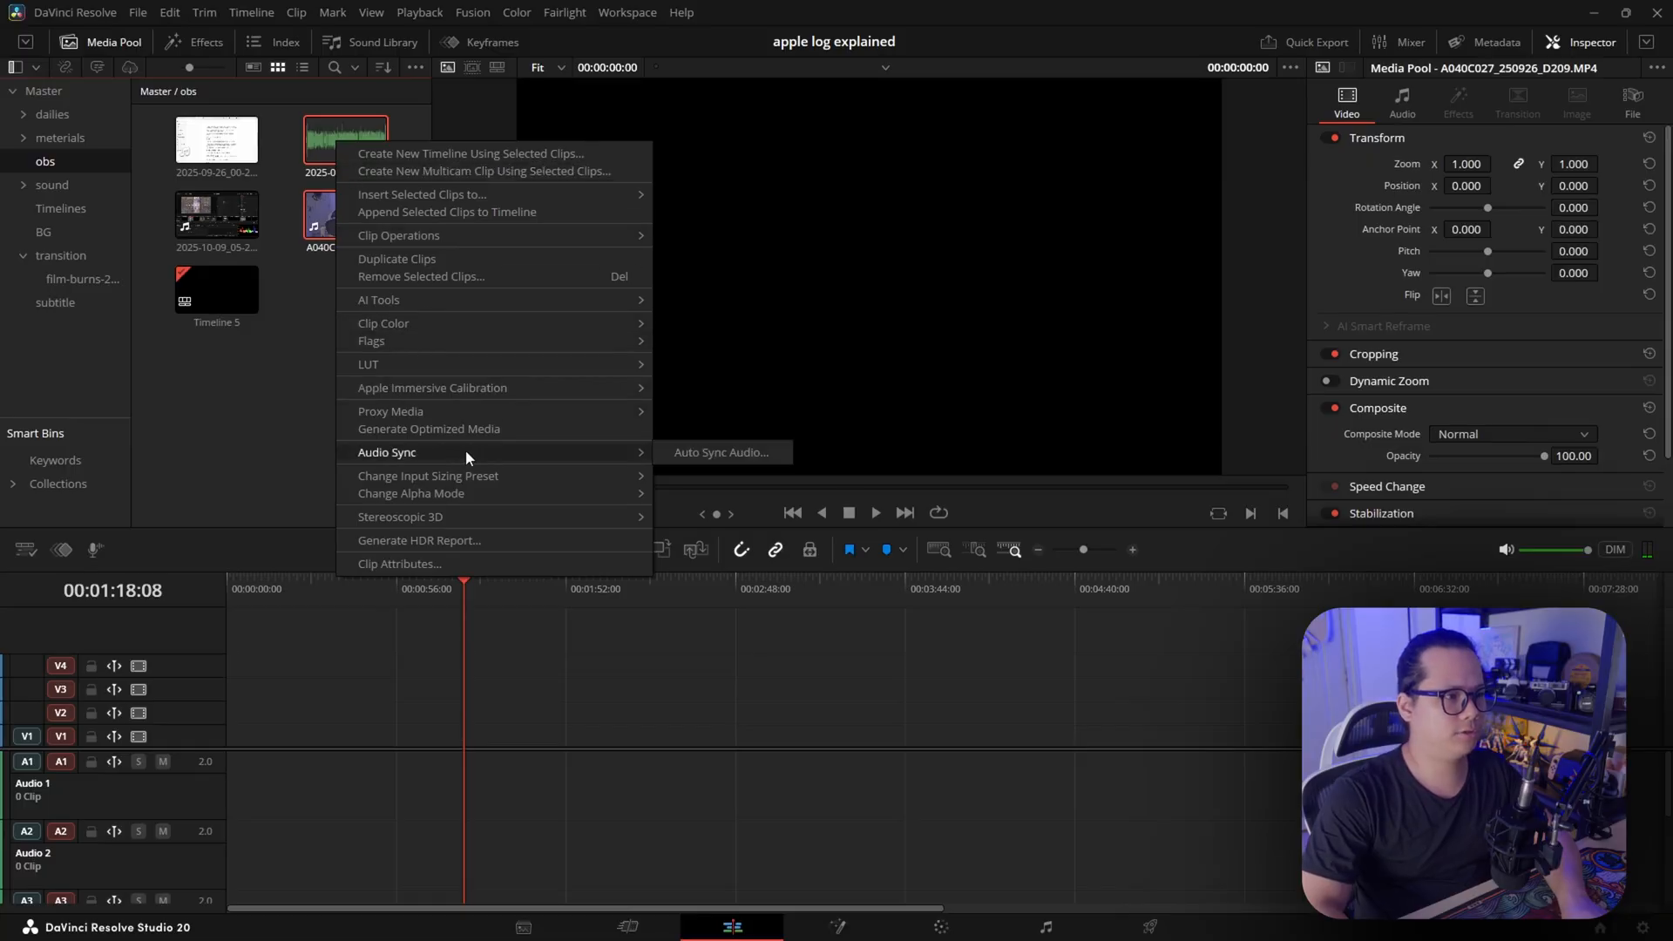
{"action": "left_click", "coordinate": [708, 454]}
{"action": "left_click", "coordinate": [836, 419]}
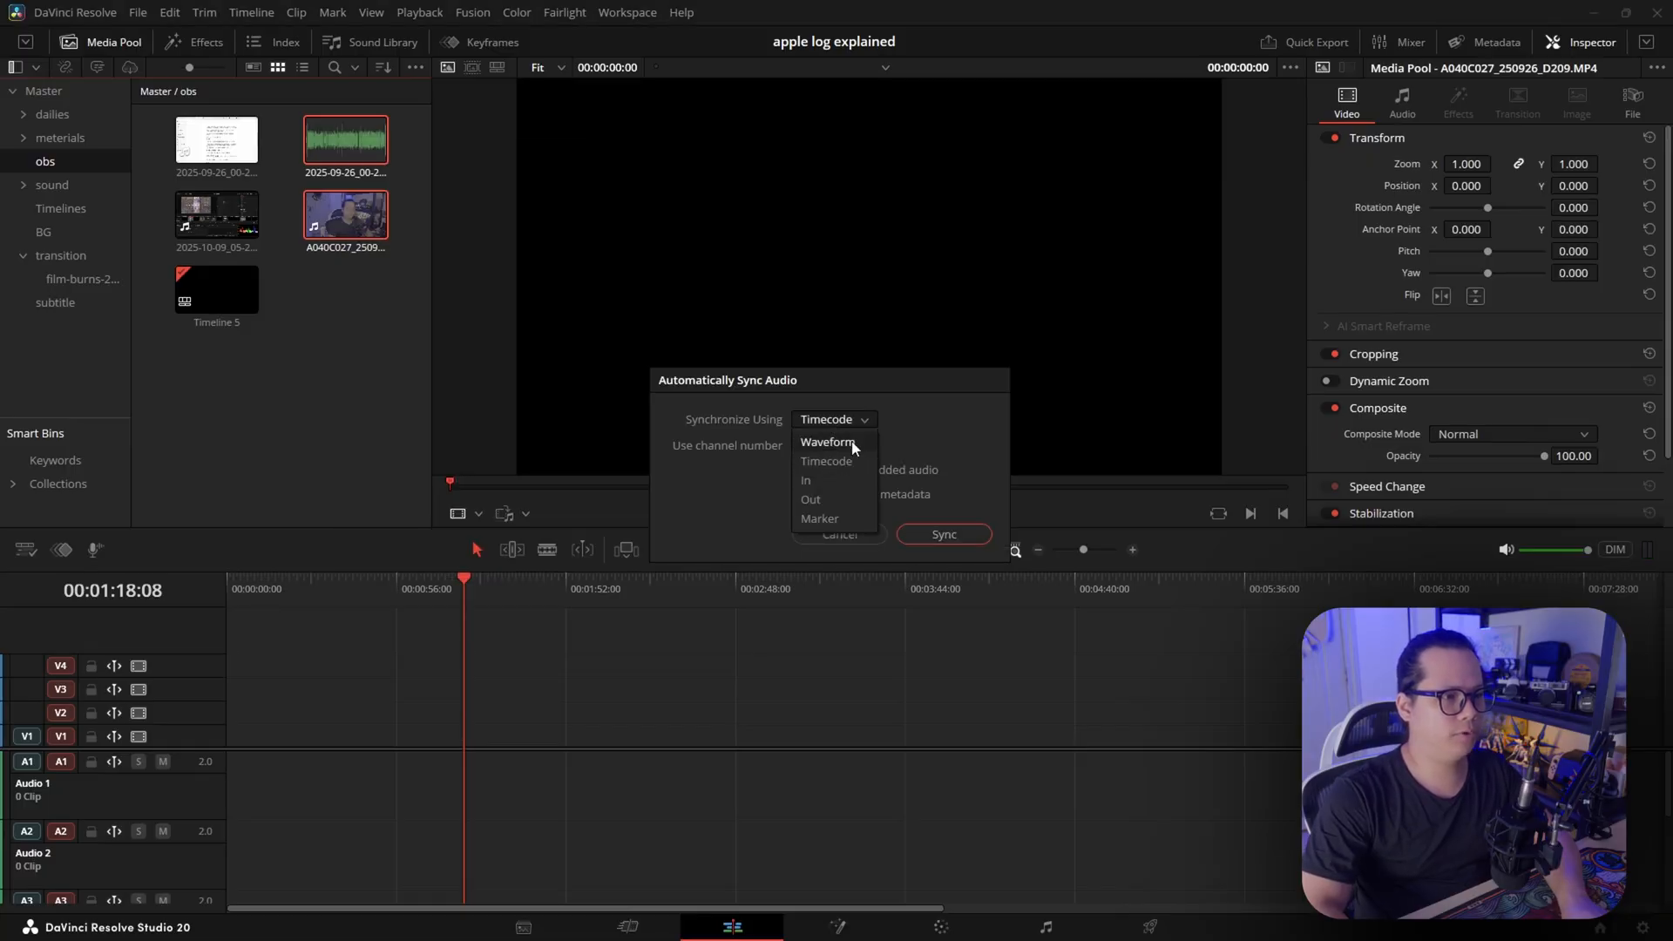
{"action": "left_click", "coordinate": [850, 445]}
{"action": "left_click", "coordinate": [931, 533]}
Place the synced A040C027_250926_D209.MP4 clip on track V1 of Timeline 5 at about 00:02:10 and select it
{"action": "left_click_drag", "start_coordinate": [346, 214], "coordinate": [619, 730]}
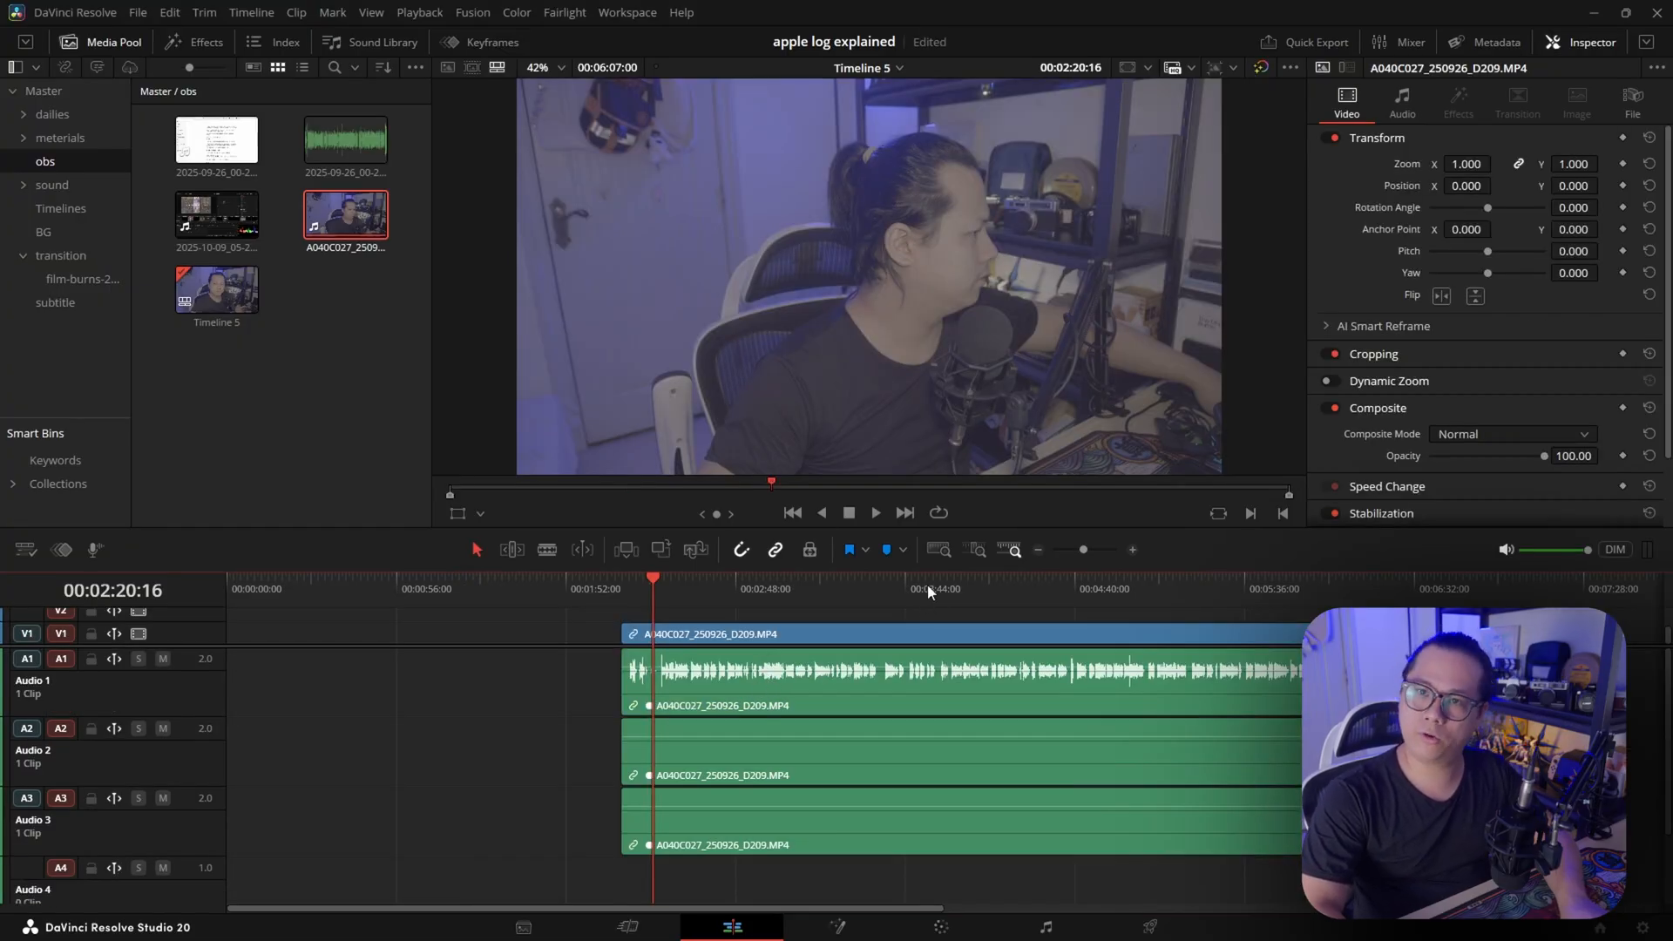
{"action": "left_click_drag", "start_coordinate": [750, 867], "coordinate": [975, 683]}
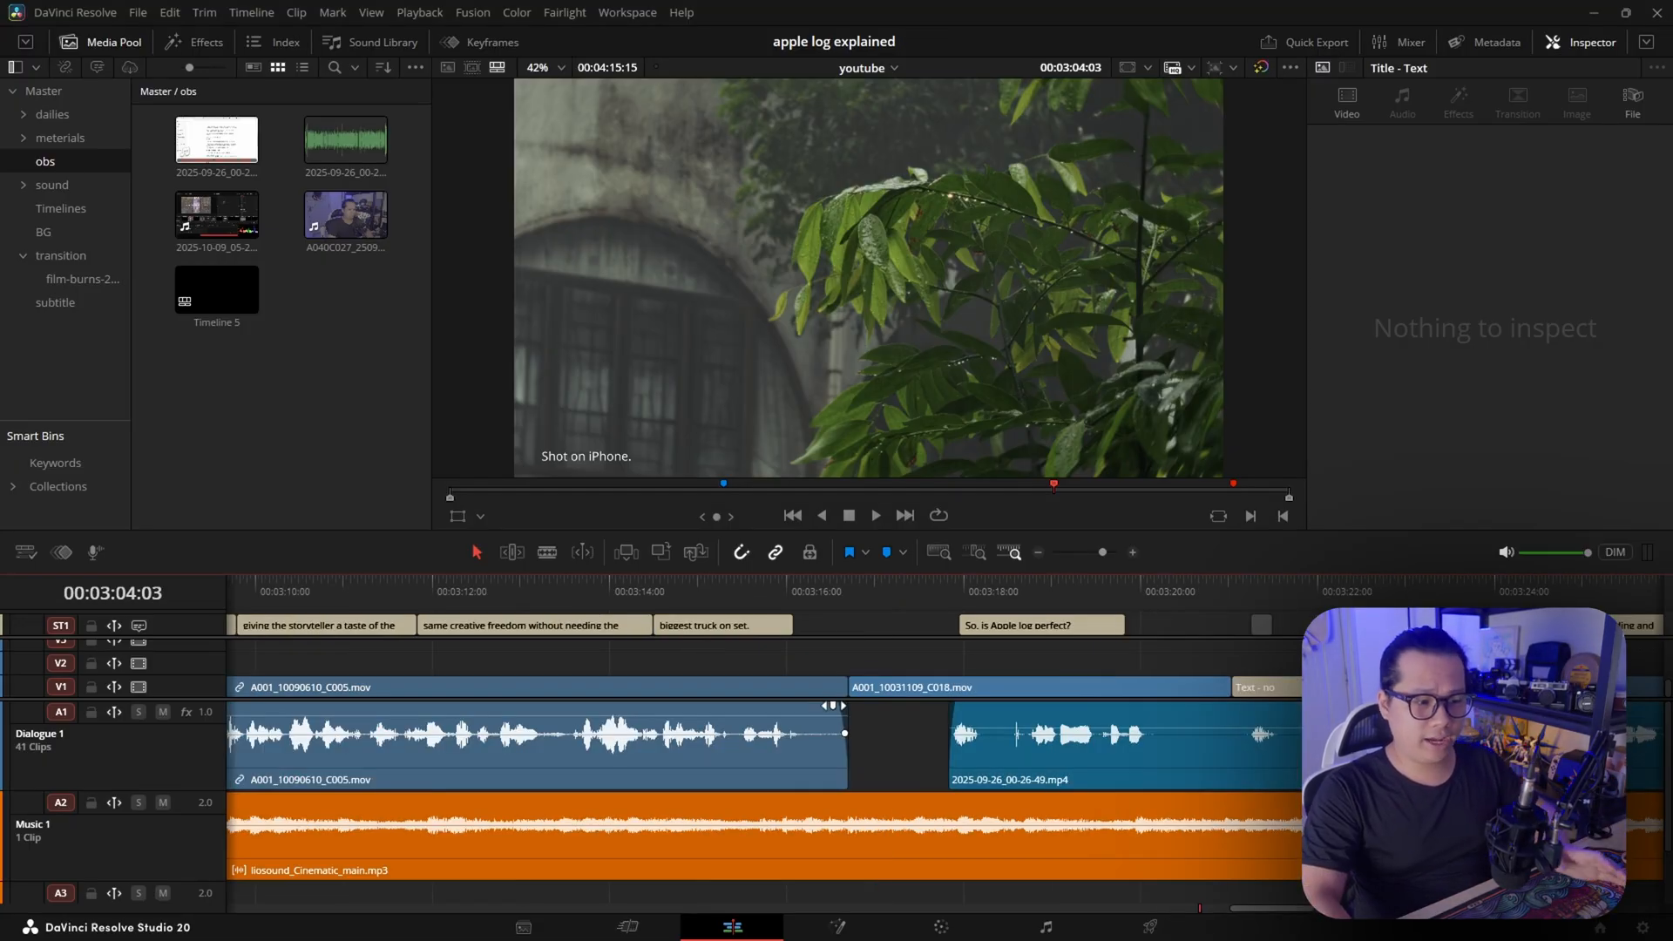
Add very short fades on track A1 to the end of the A001_10090610_C005.mov audio and the start of the following dialogue clip
{"action": "left_click_drag", "start_coordinate": [843, 706], "coordinate": [842, 706]}
{"action": "left_click_drag", "start_coordinate": [955, 707], "coordinate": [958, 707]}
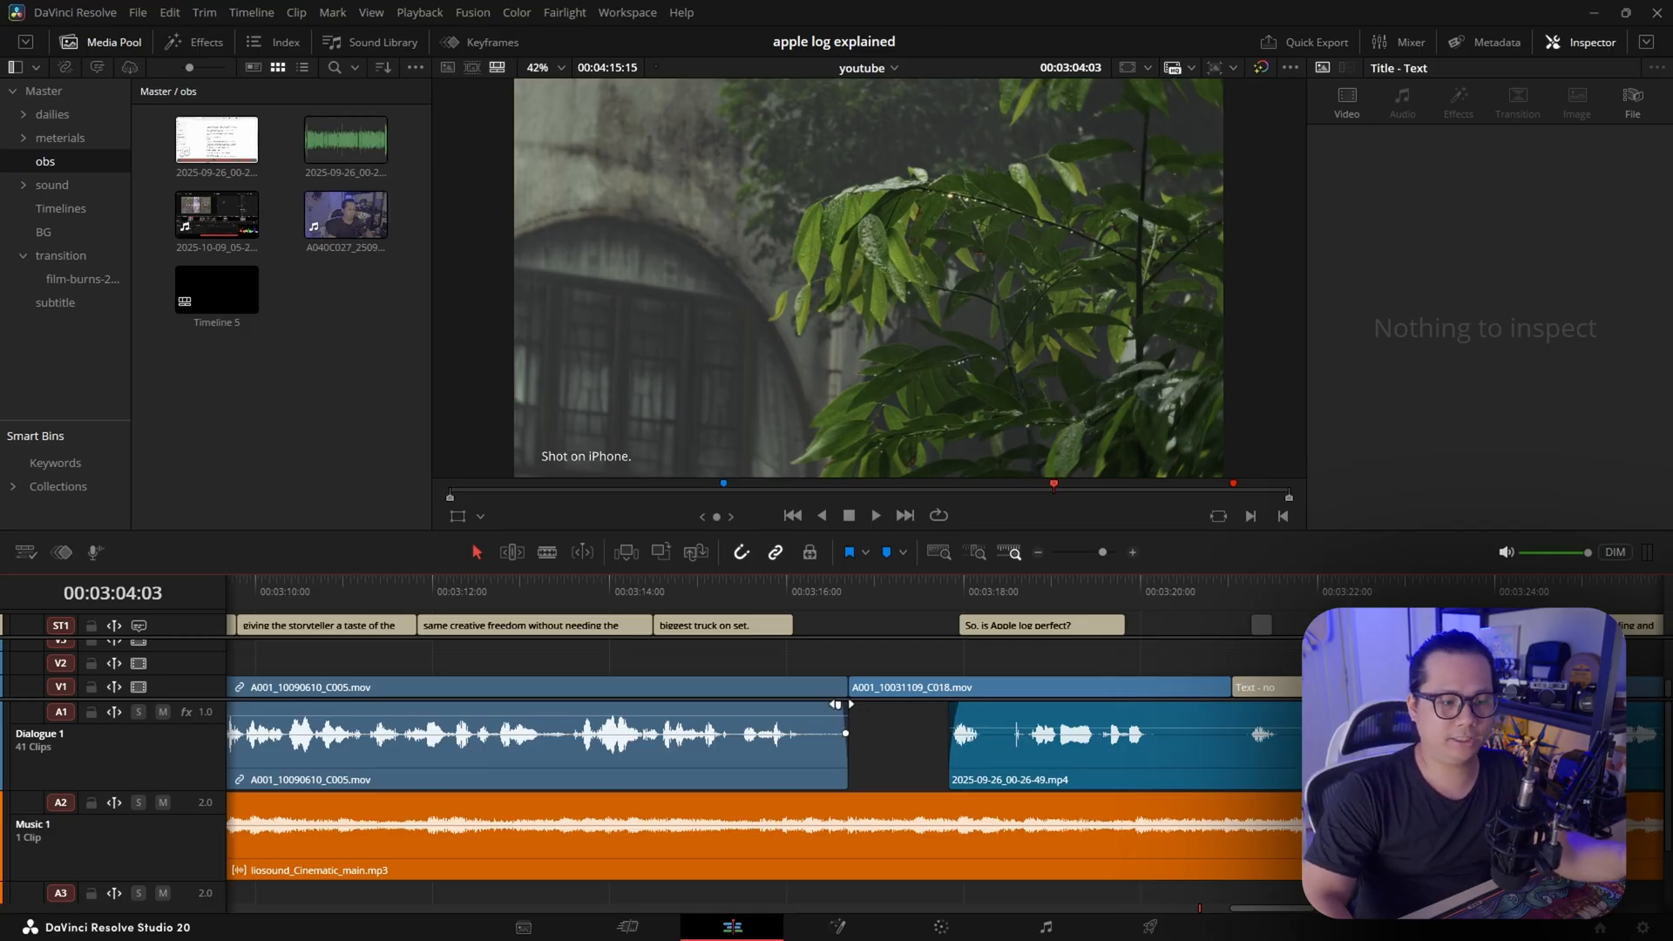
{"action": "left_click_drag", "start_coordinate": [841, 704], "coordinate": [839, 704]}
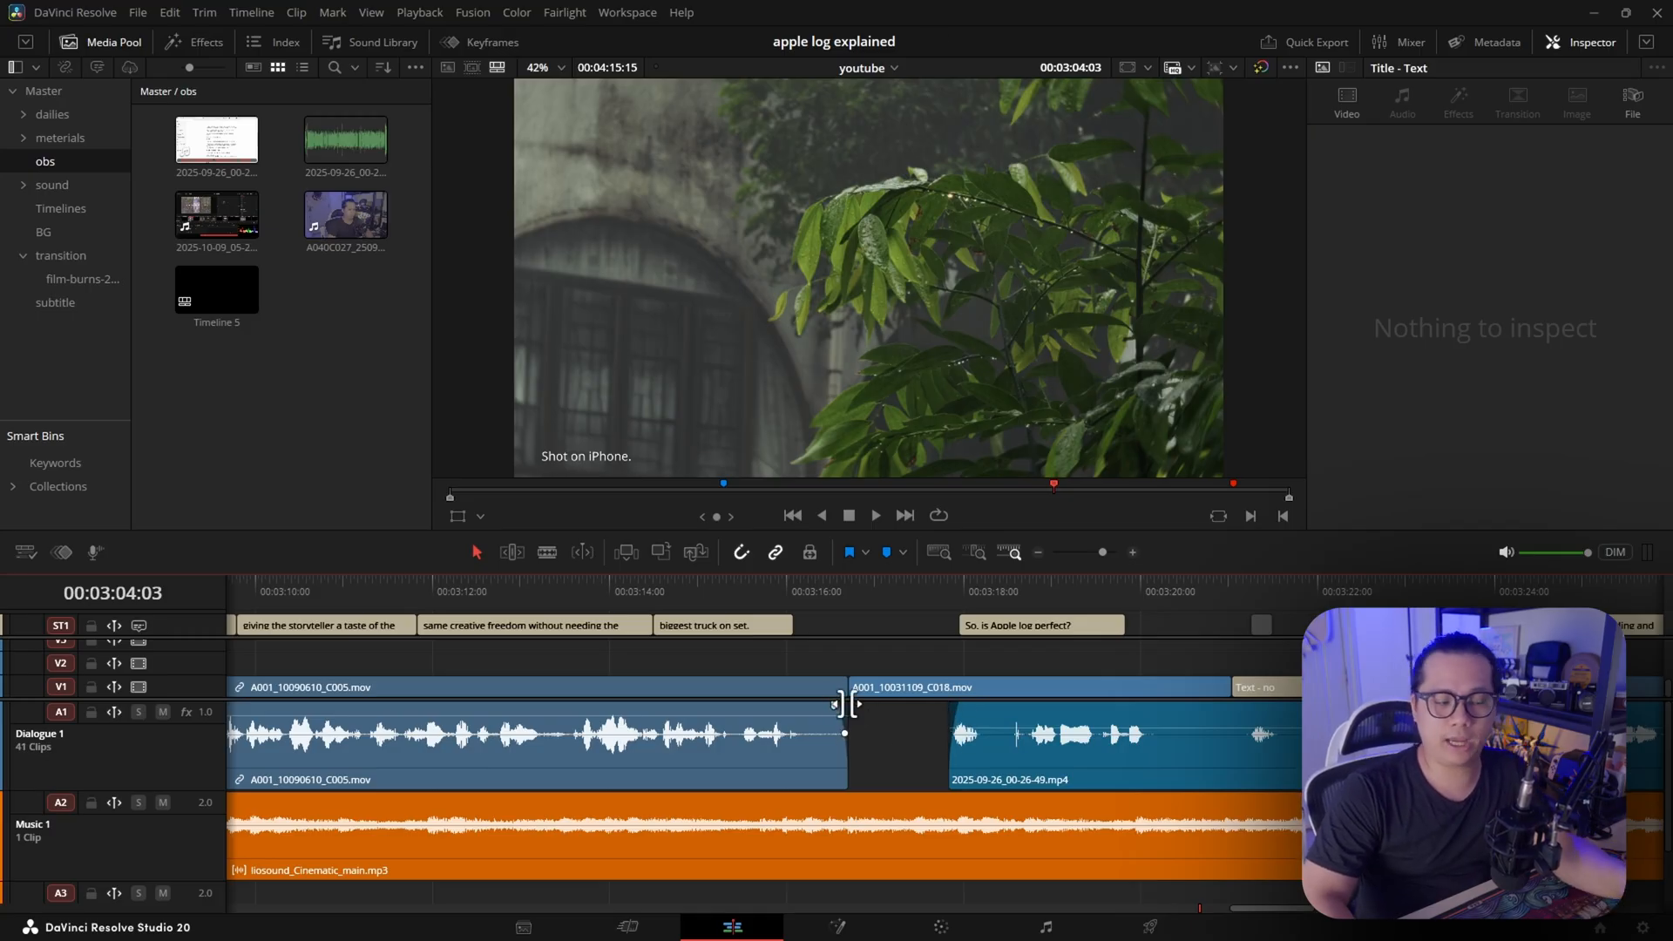
On the Fairlight page, configure and apply Batch Fade Settings with a 3-frame fade in and a 3-frame Exp fade for the fade out
{"action": "left_click", "coordinate": [1048, 927]}
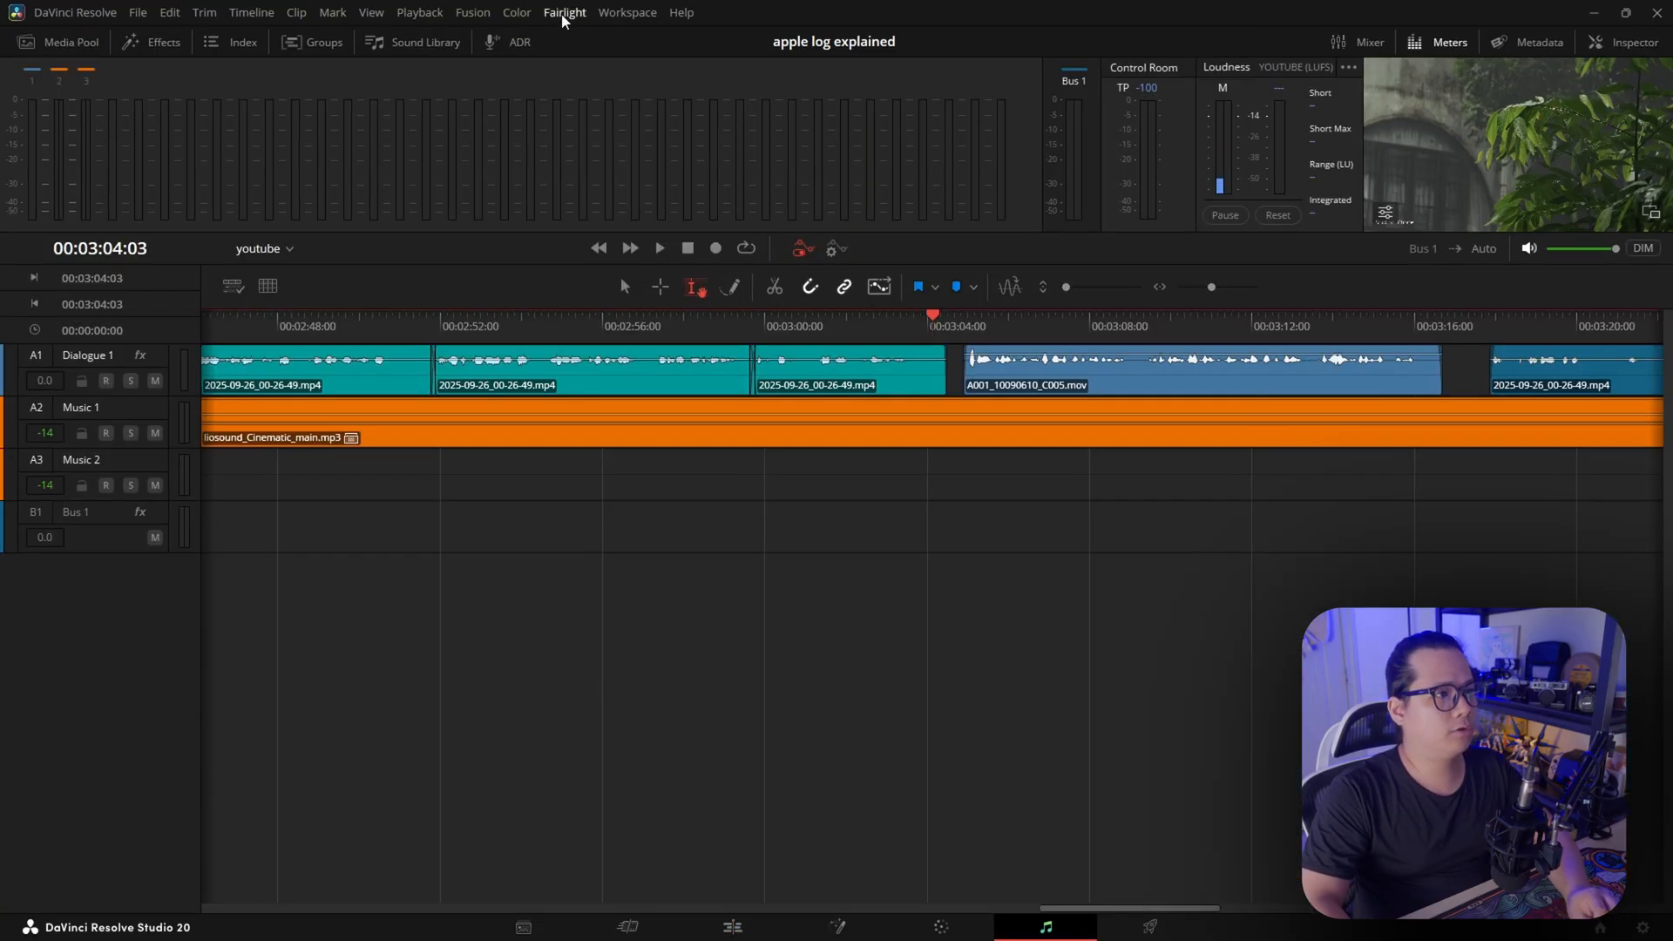
{"action": "left_click", "coordinate": [565, 13]}
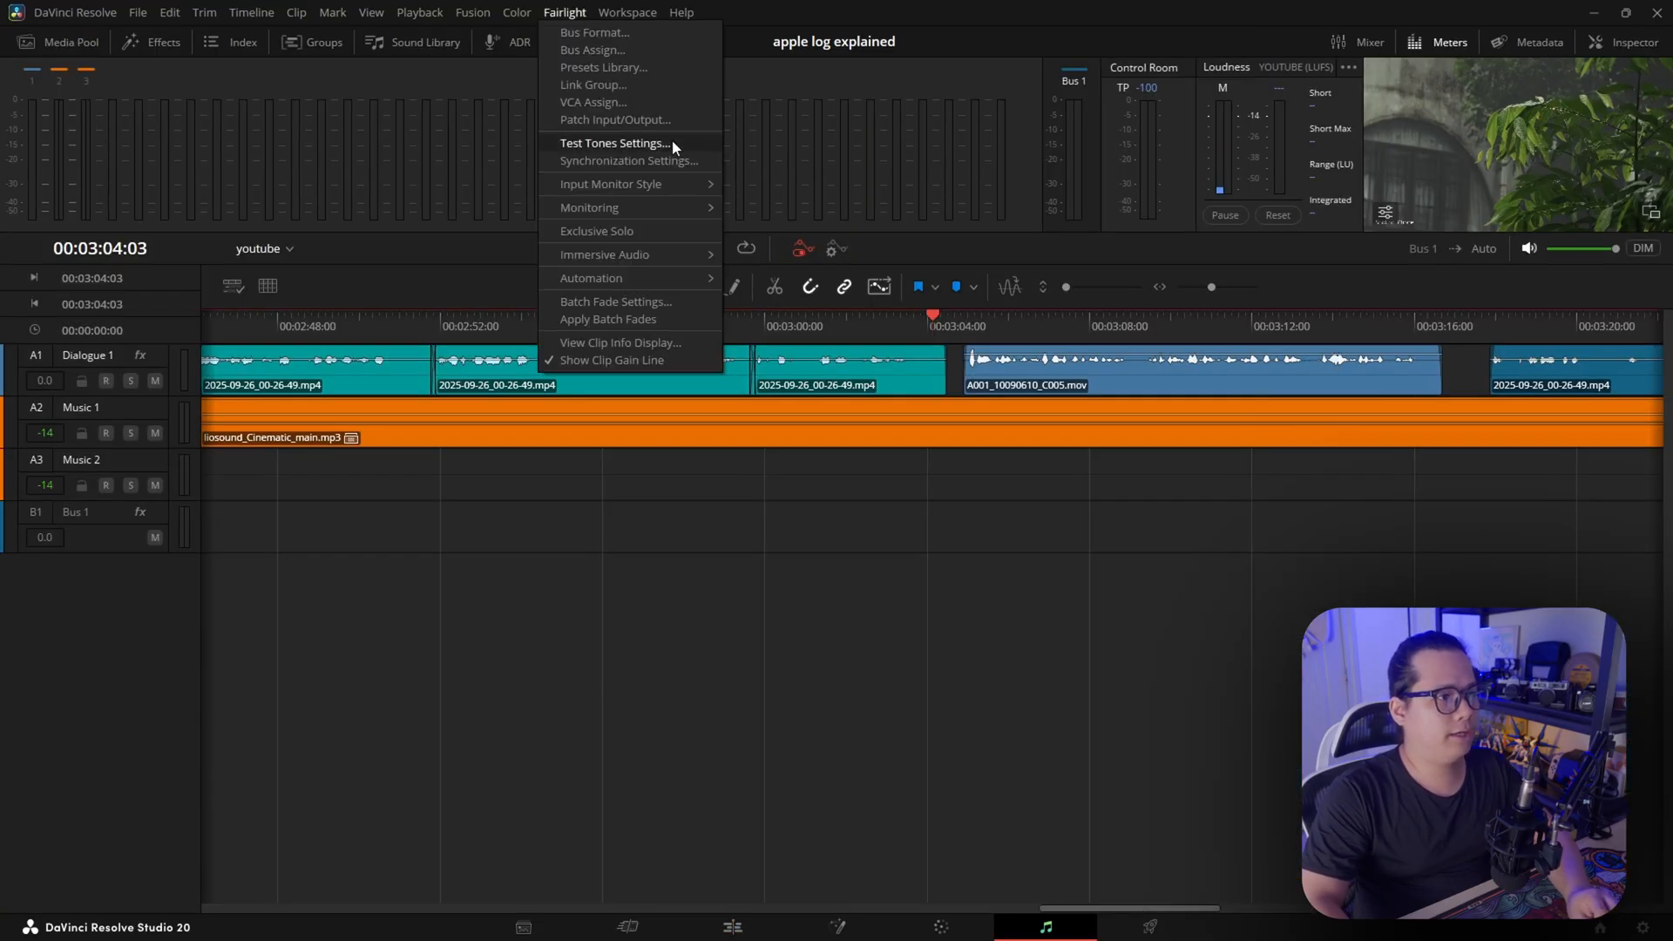
{"action": "left_click", "coordinate": [685, 304]}
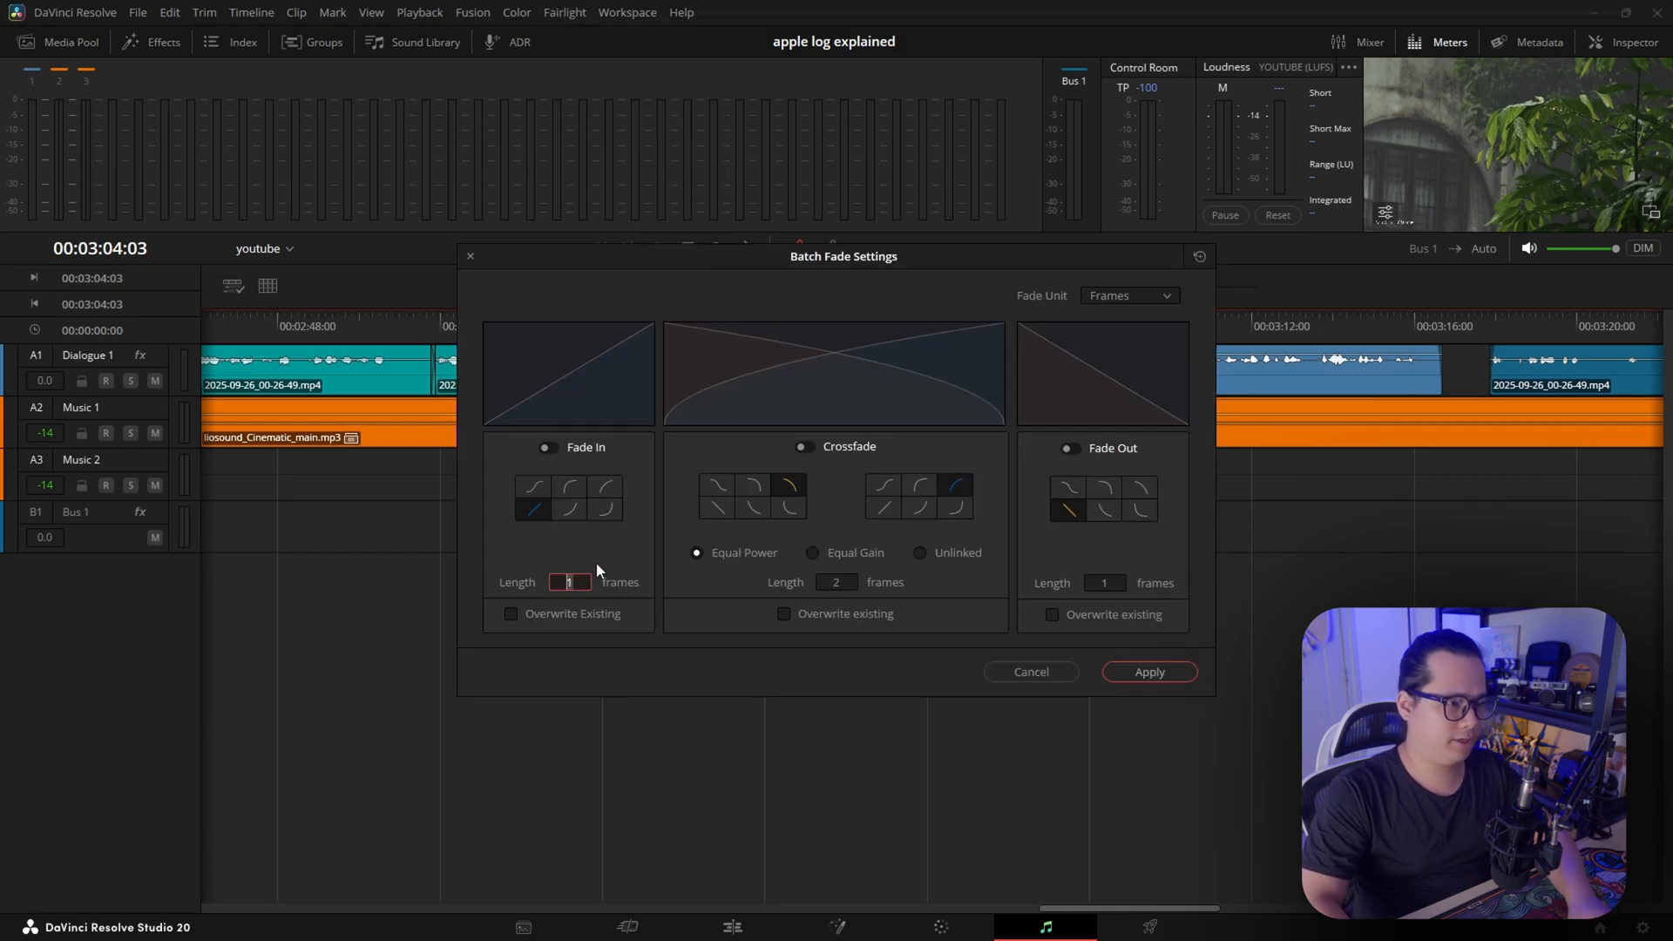
{"action": "type", "text": "3"}
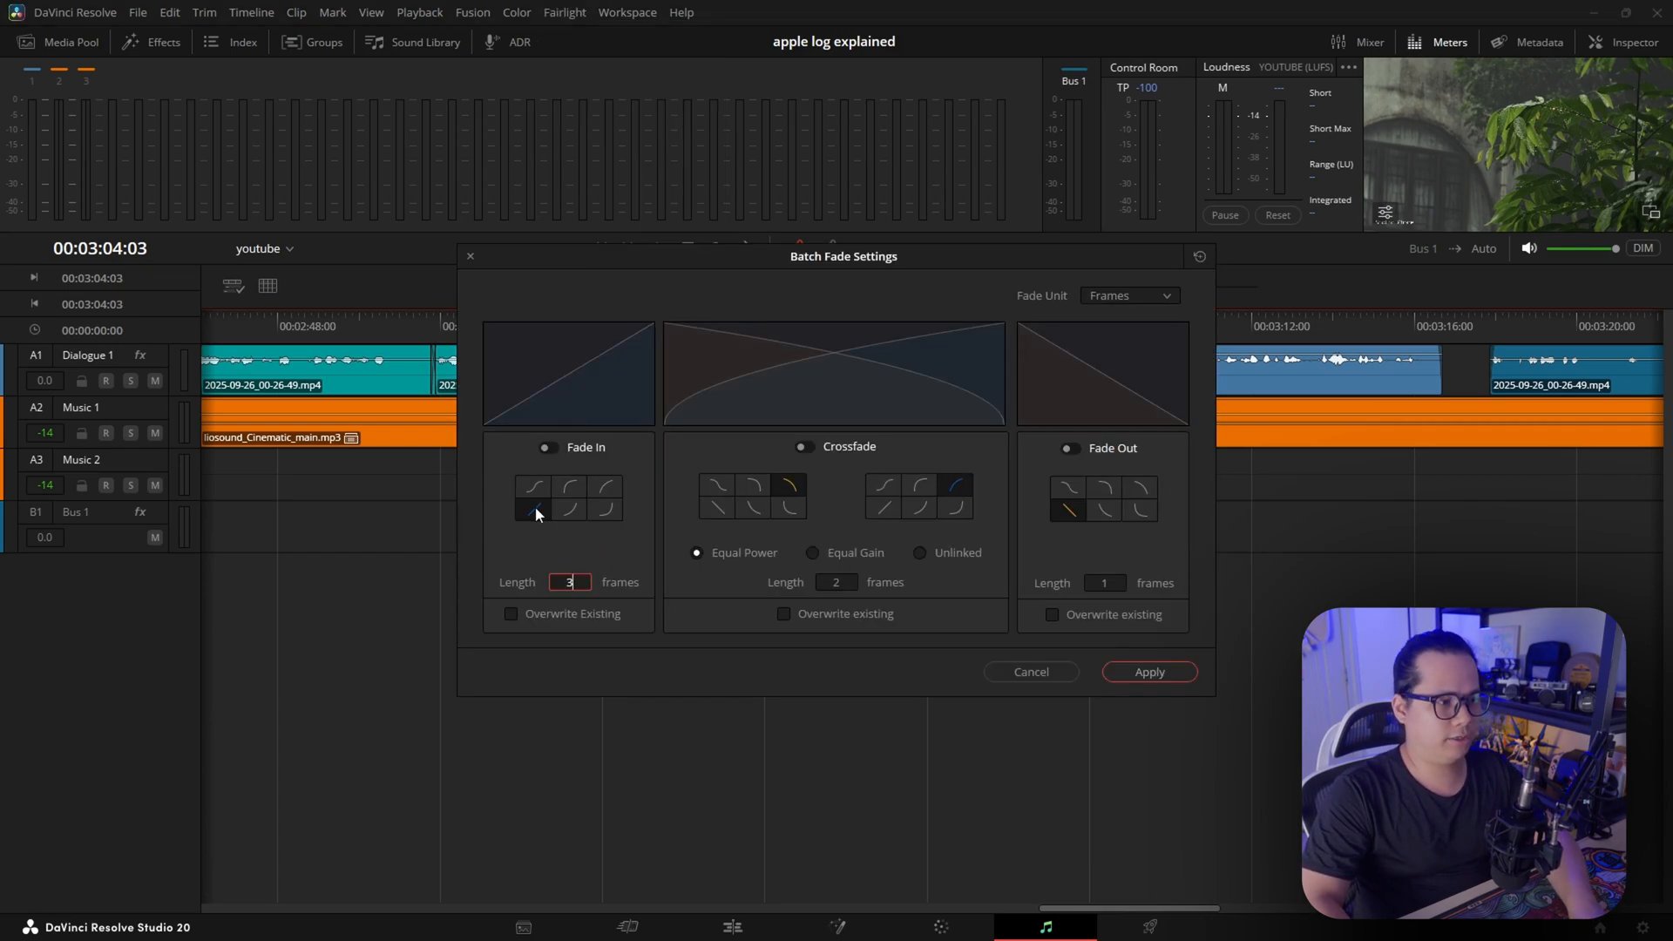
{"action": "left_click", "coordinate": [1116, 547]}
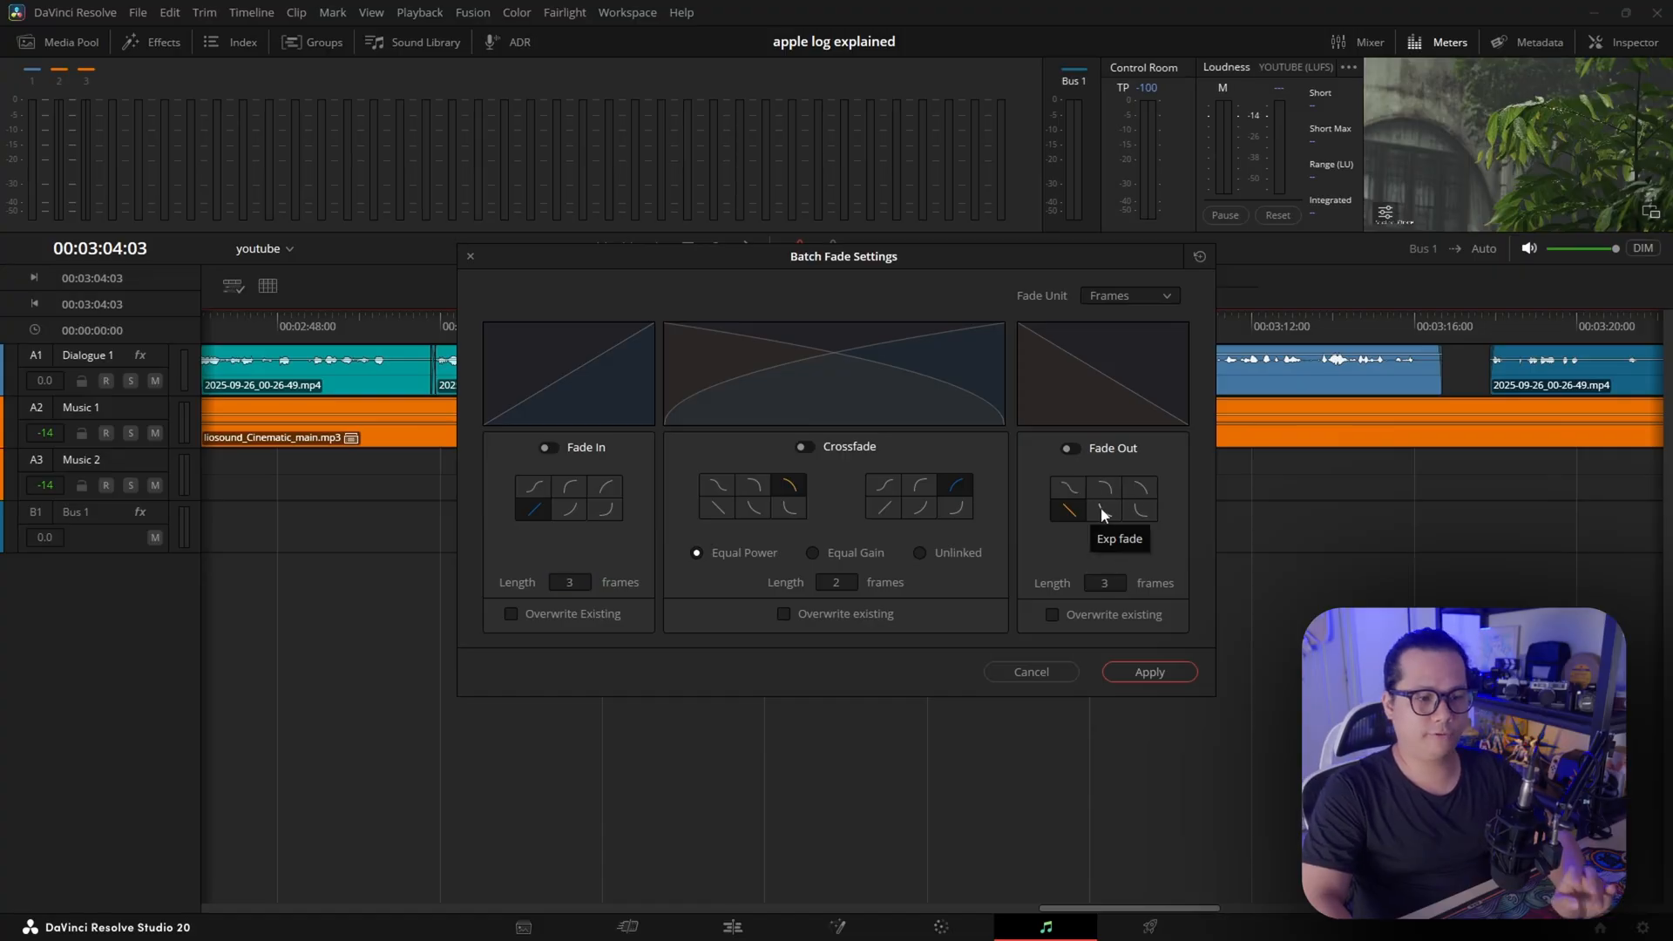
{"action": "left_click", "coordinate": [1103, 507]}
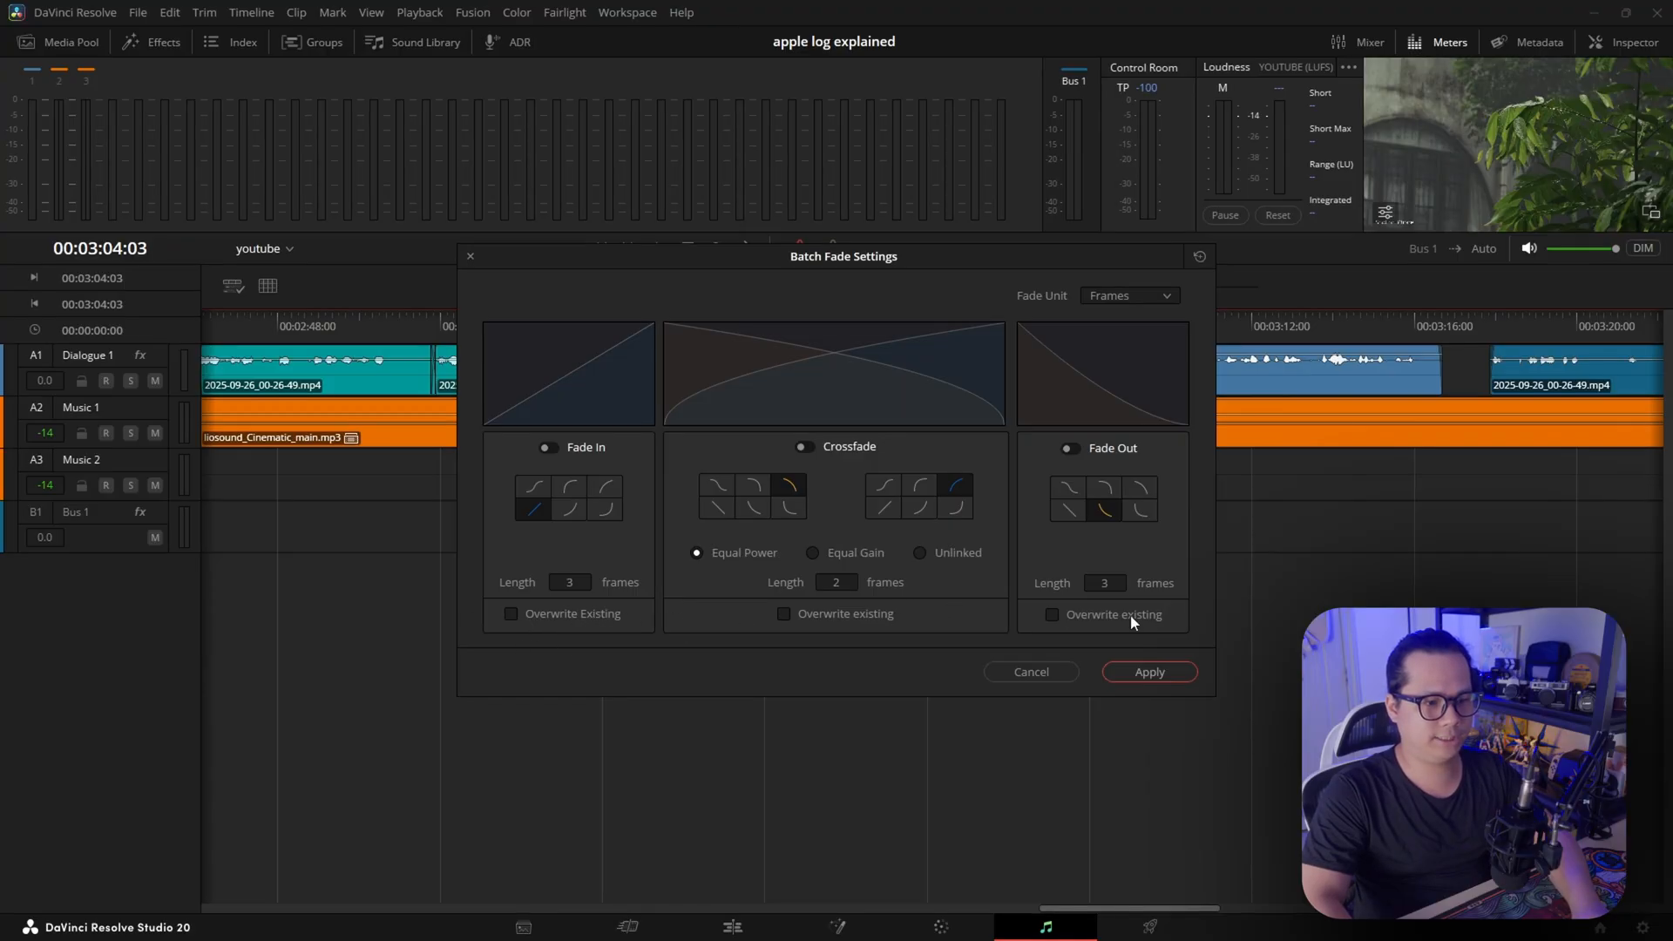
{"action": "left_click", "coordinate": [1149, 672]}
Increase the Dialogue 1 track height and apply the batch fades to all clips on that track, checking the fades between clips
{"action": "key", "text": "shift+z"}
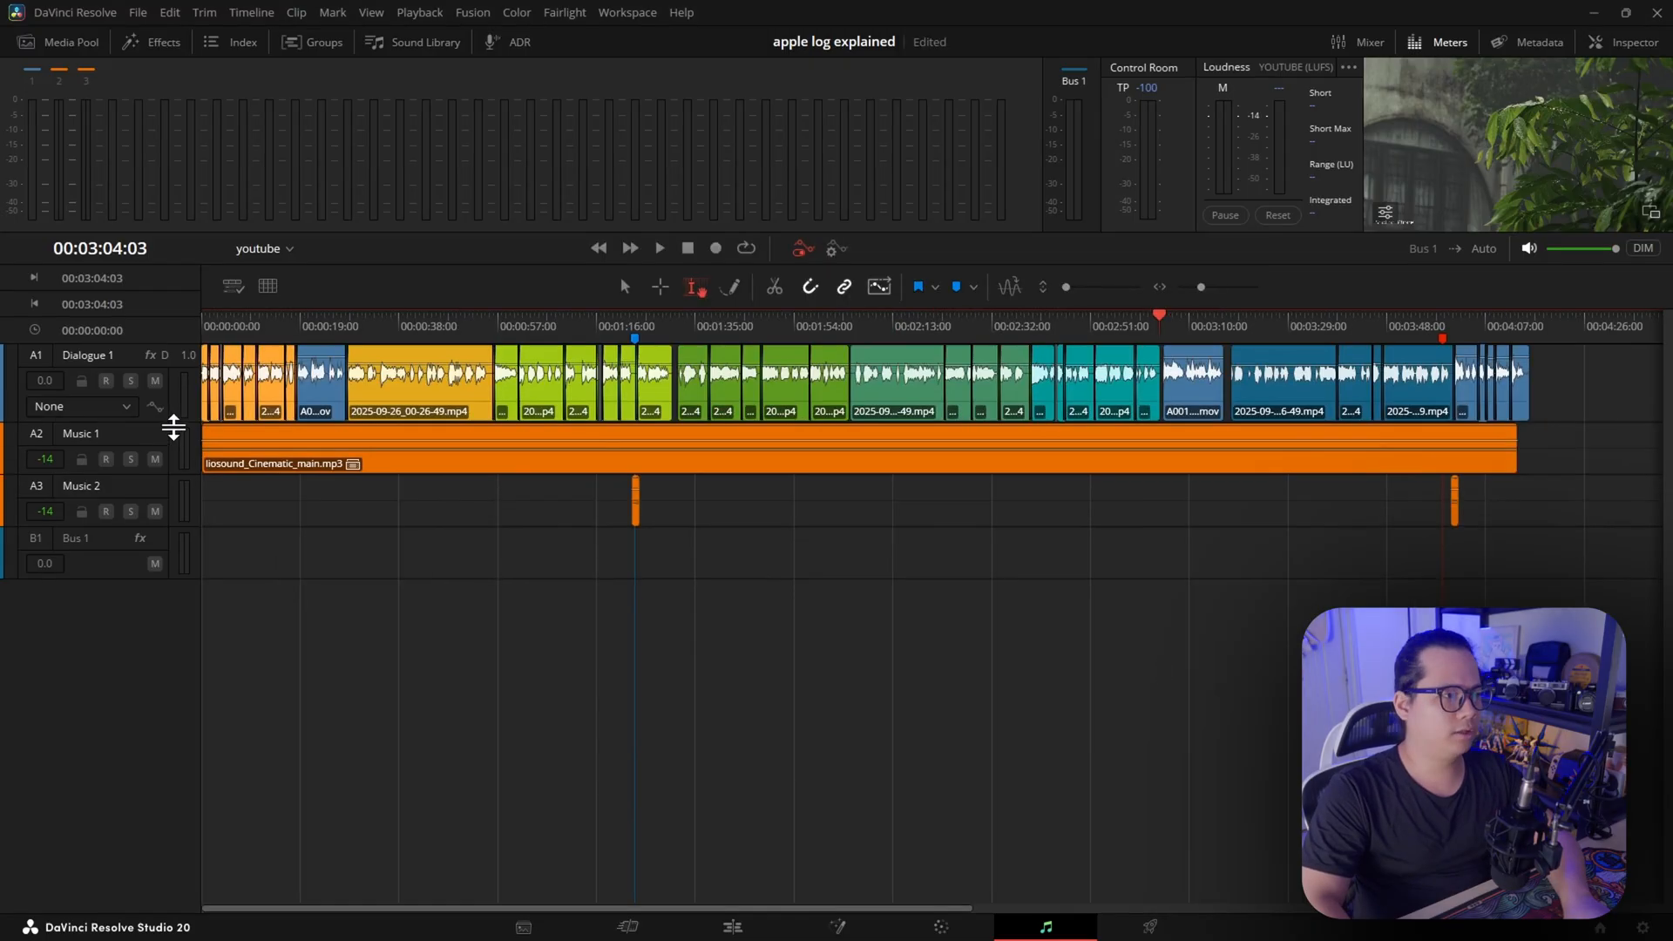
{"action": "left_click_drag", "start_coordinate": [171, 422], "coordinate": [171, 452]}
{"action": "left_click_drag", "start_coordinate": [1580, 369], "coordinate": [198, 437]}
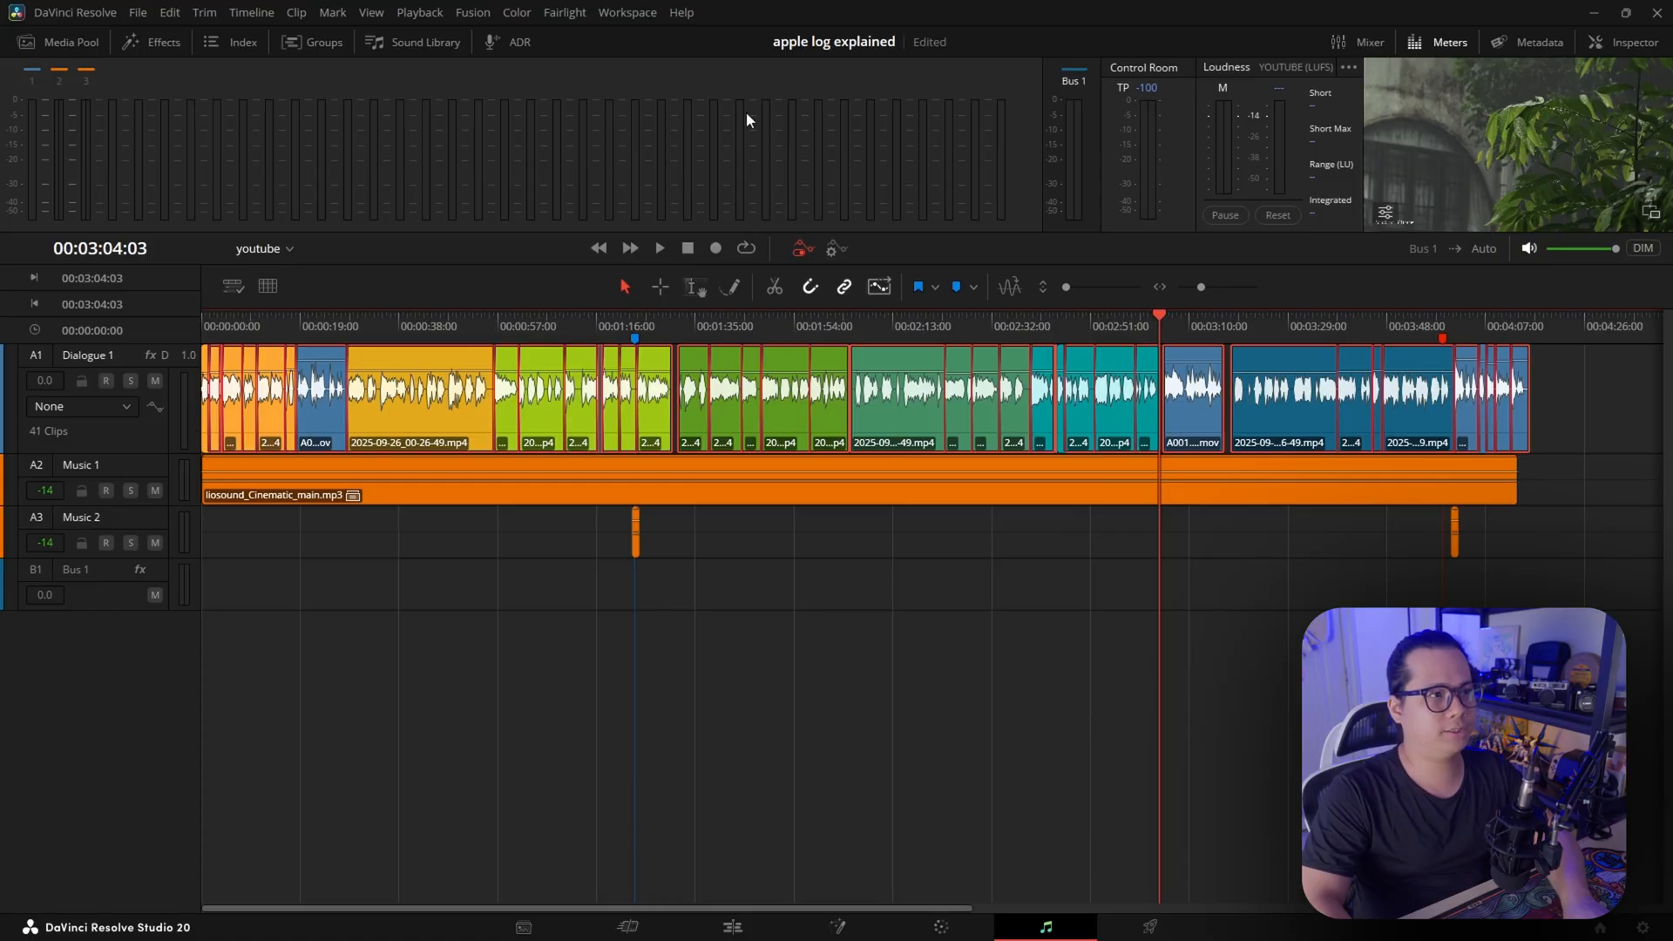
{"action": "left_click", "coordinate": [567, 13]}
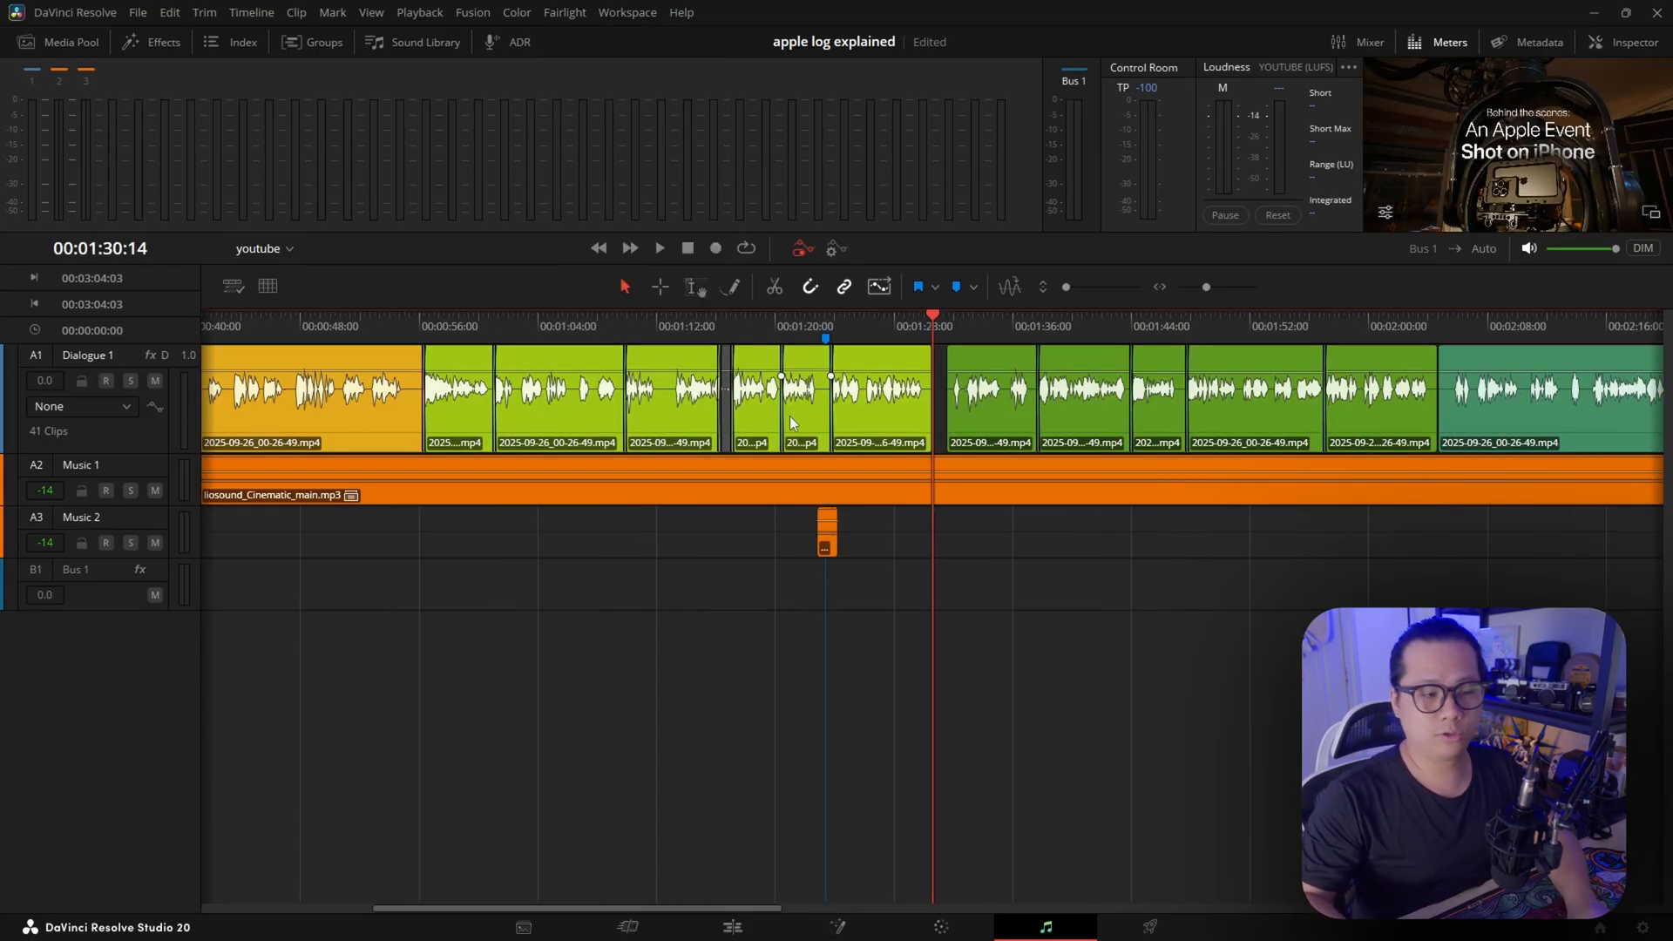
{"action": "scroll", "coordinate": [968, 387], "scroll_direction": "up", "scroll_amount": 5}
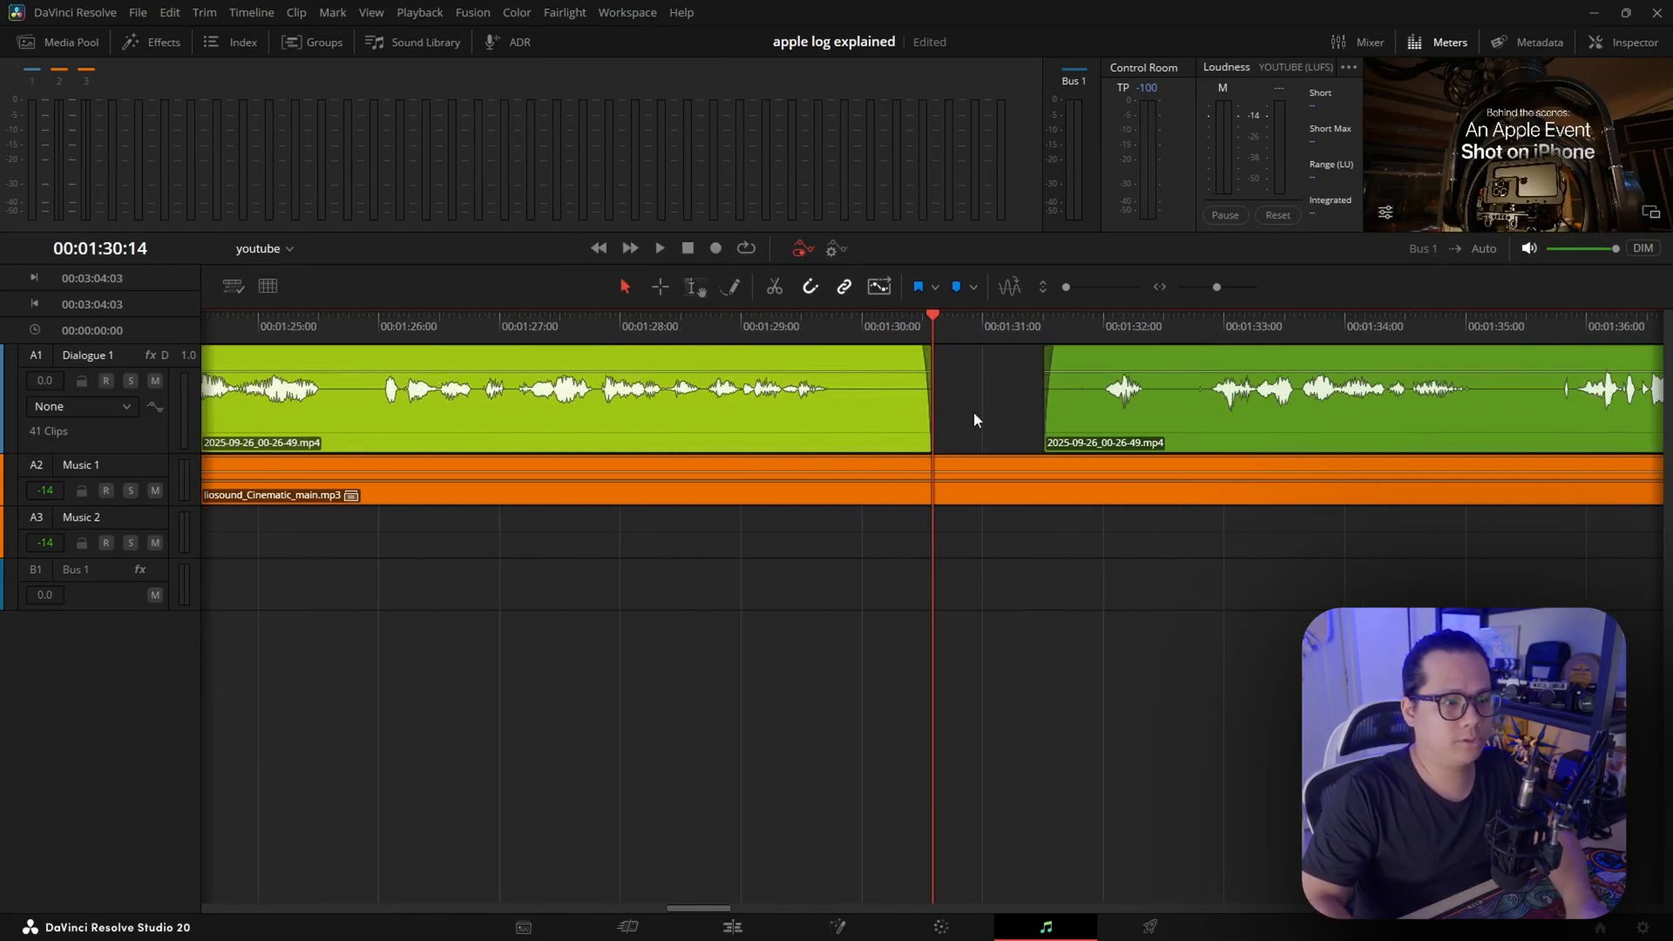
{"action": "scroll", "coordinate": [1207, 403], "scroll_direction": "right", "scroll_amount": 5}
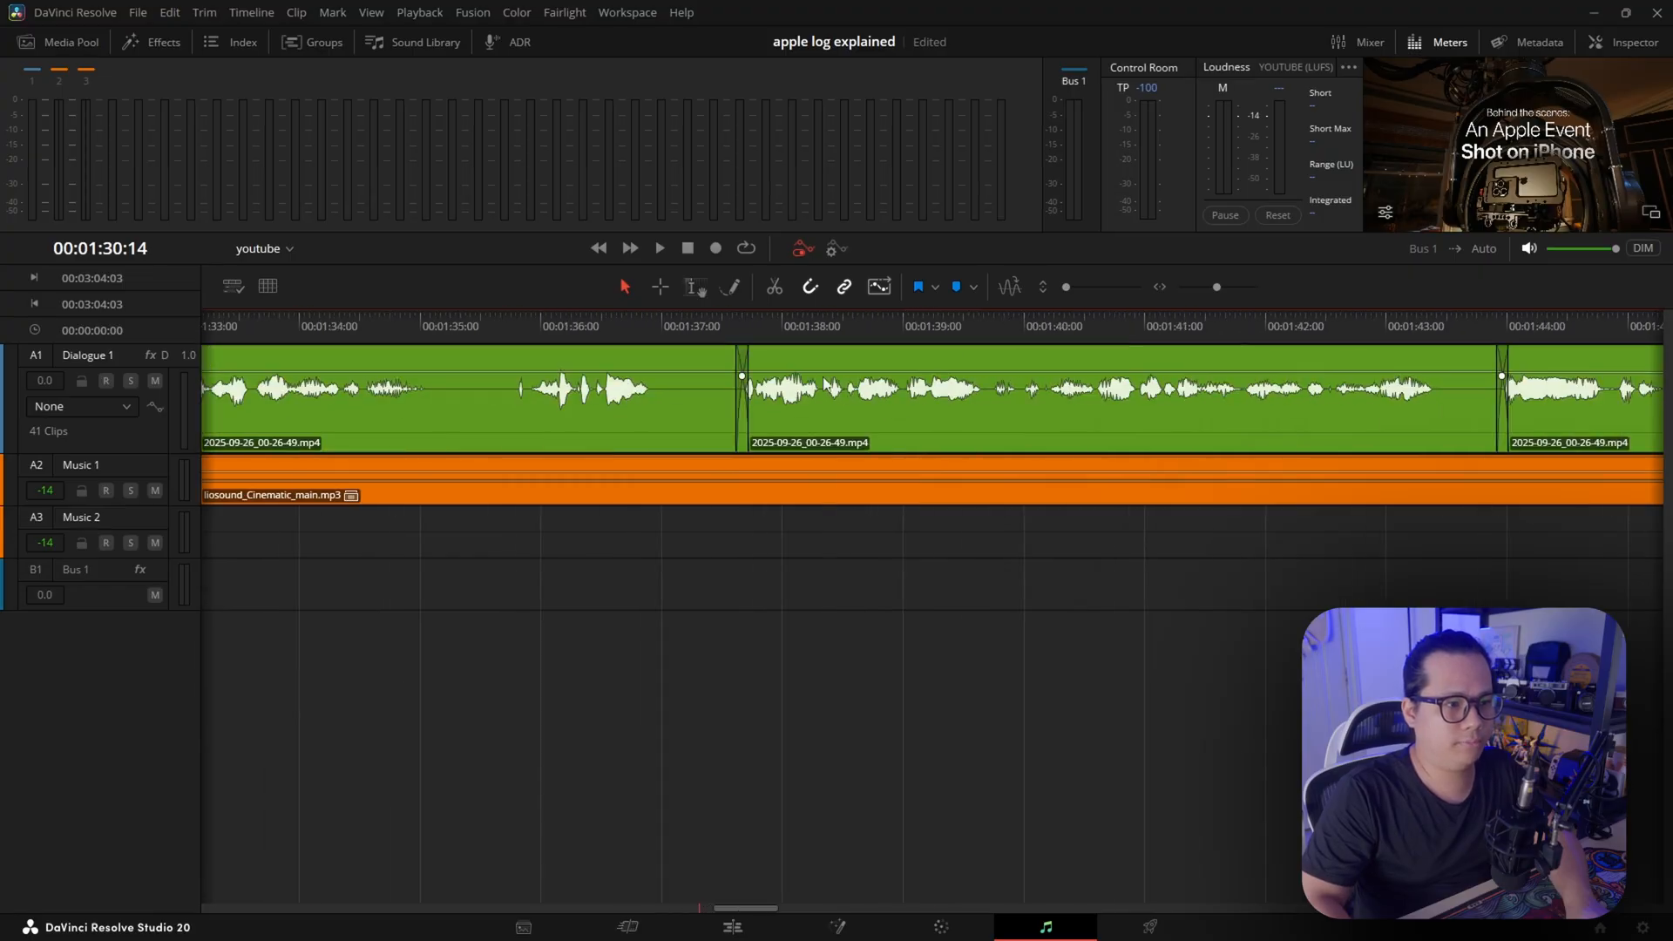
{"action": "scroll", "coordinate": [915, 401], "scroll_direction": "left", "scroll_amount": 10}
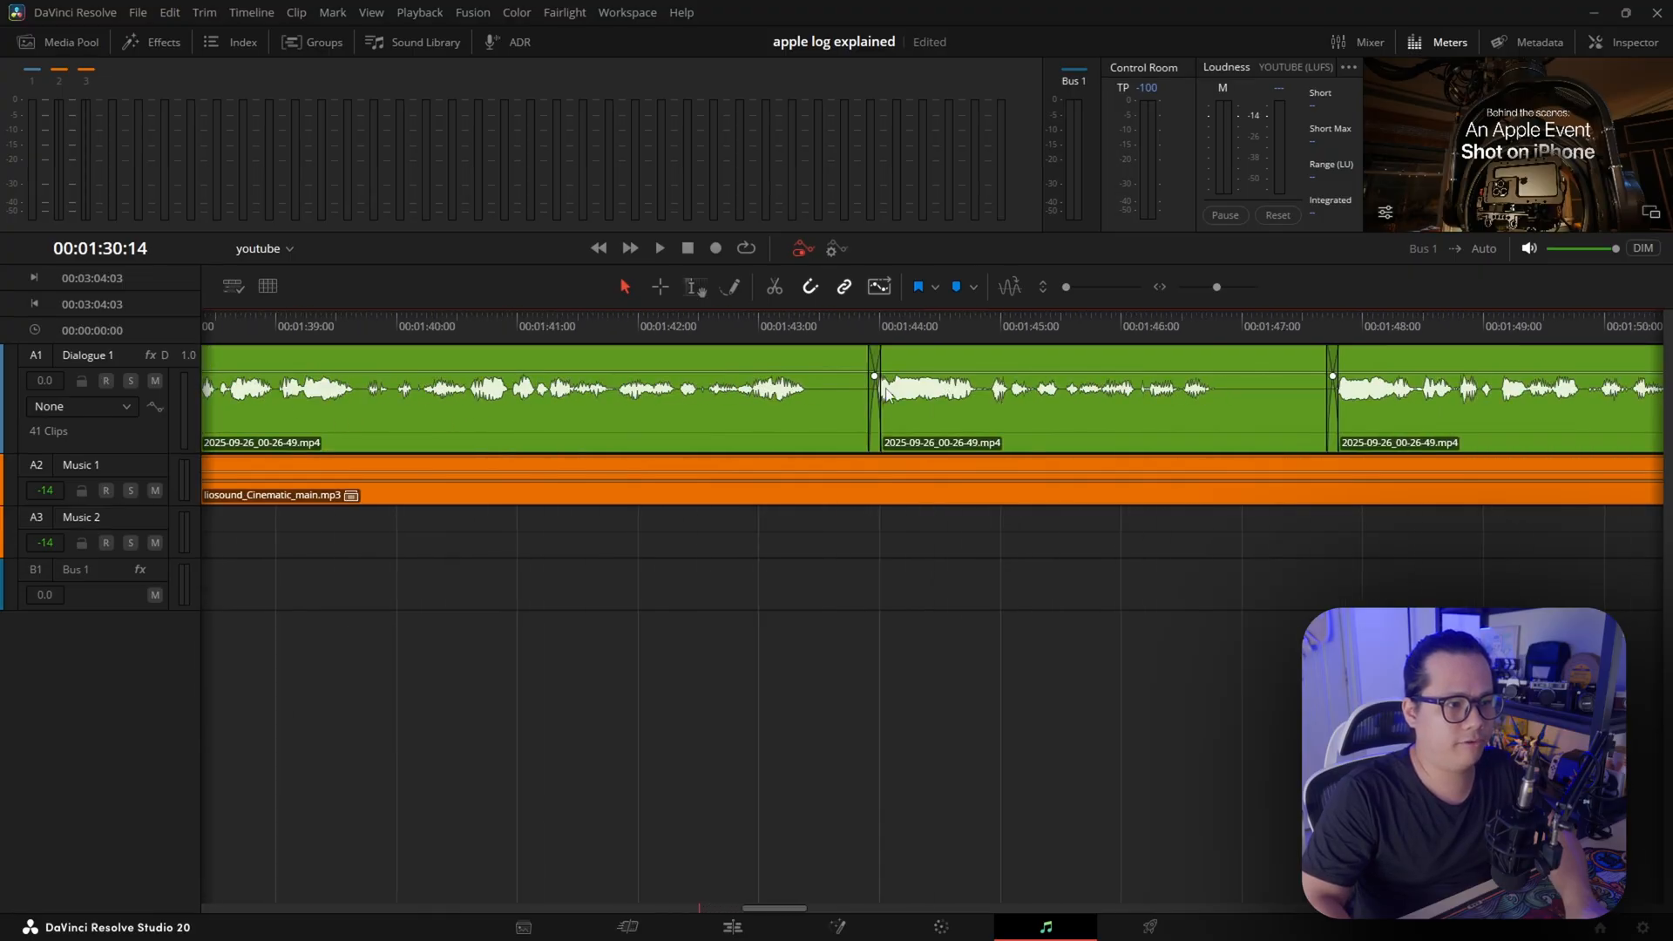